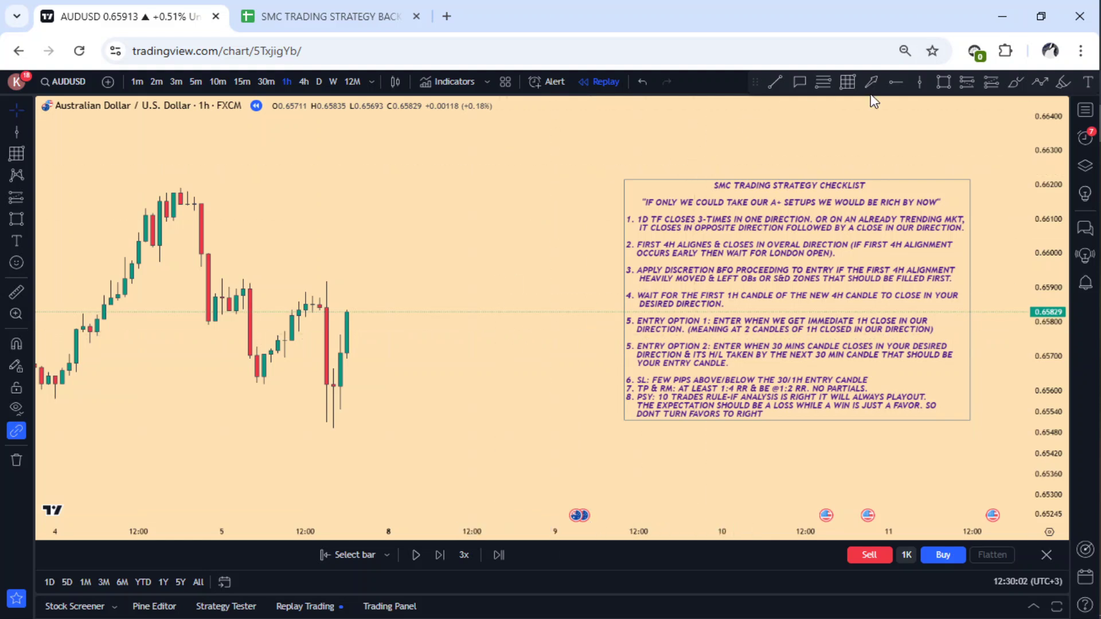
Draw a Gann Box over the latest bullish leg from about 0.65840 down to 0.65490, extending to Mon 08 Apr 06:00
left_click(847, 85)
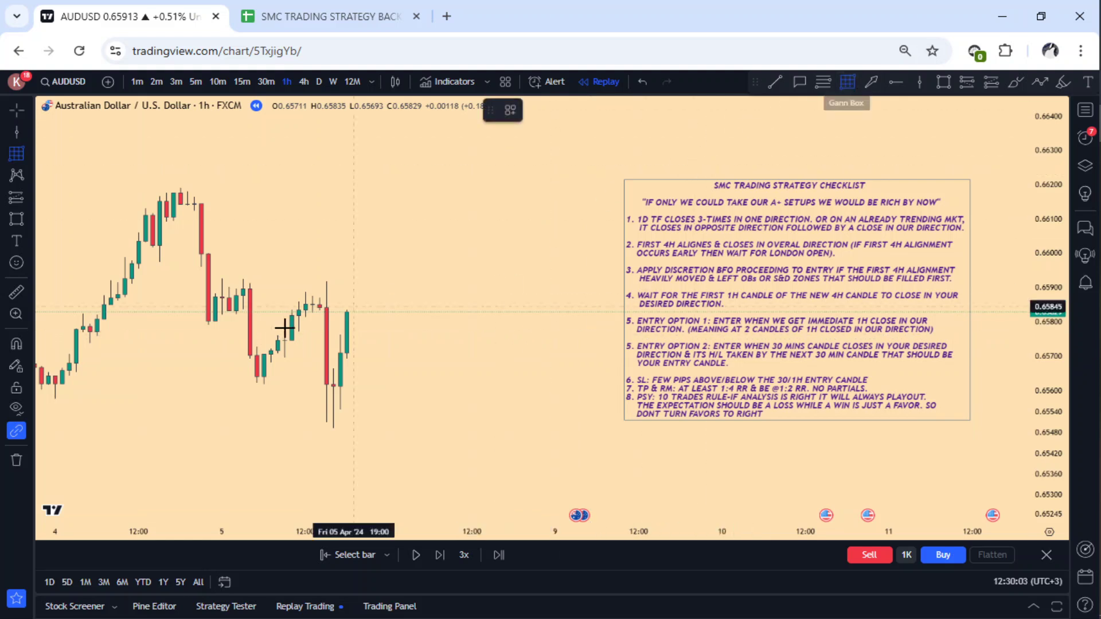
left_click(340, 309)
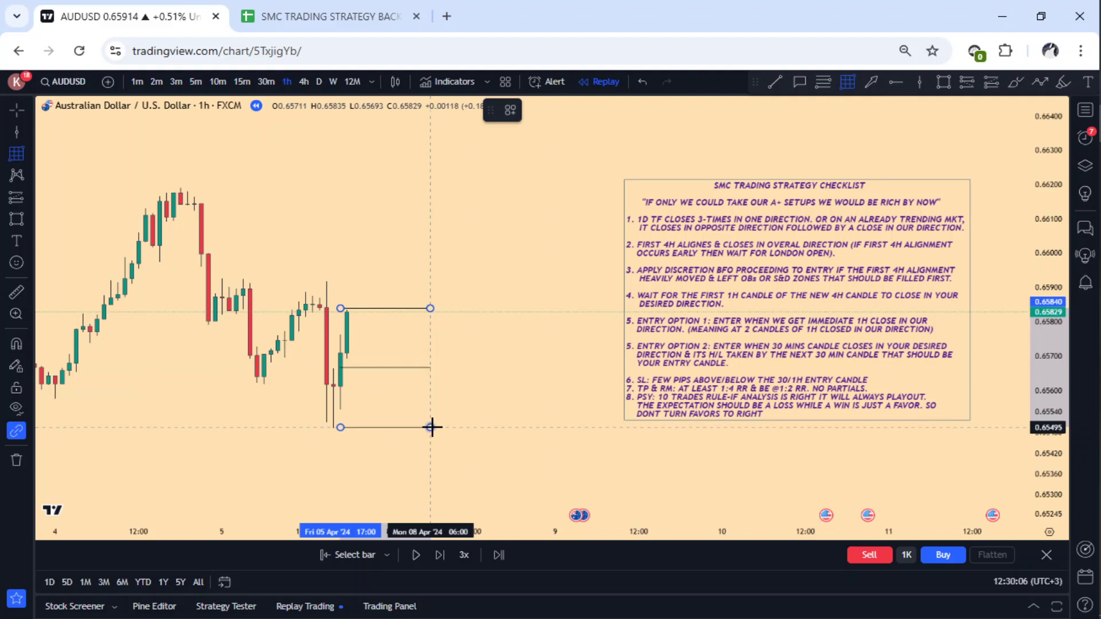
left_click(432, 429)
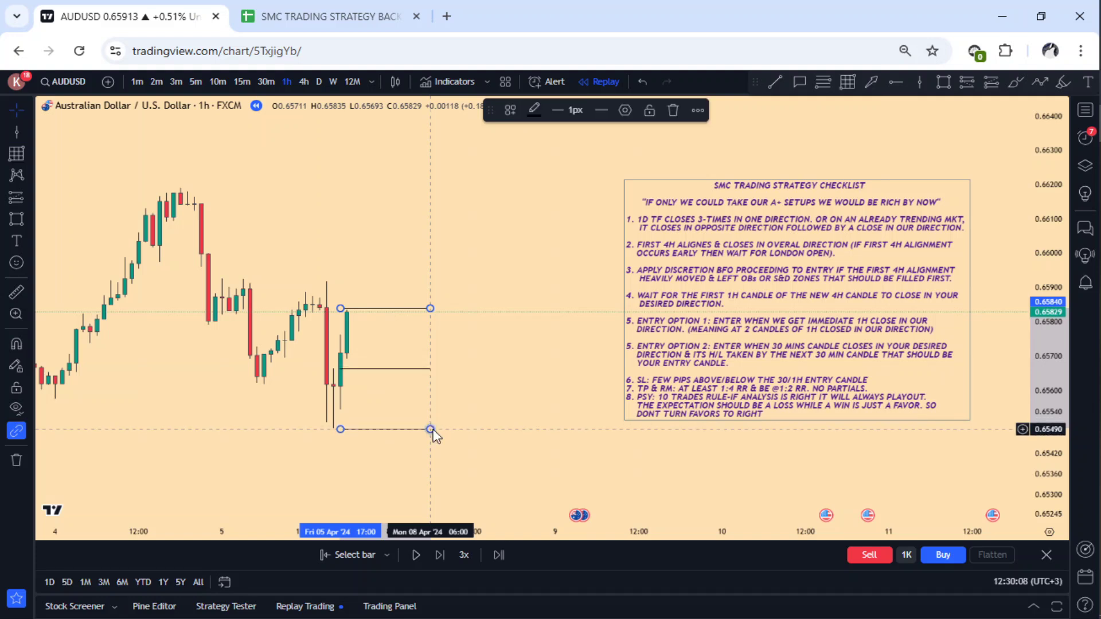
left_click(479, 400)
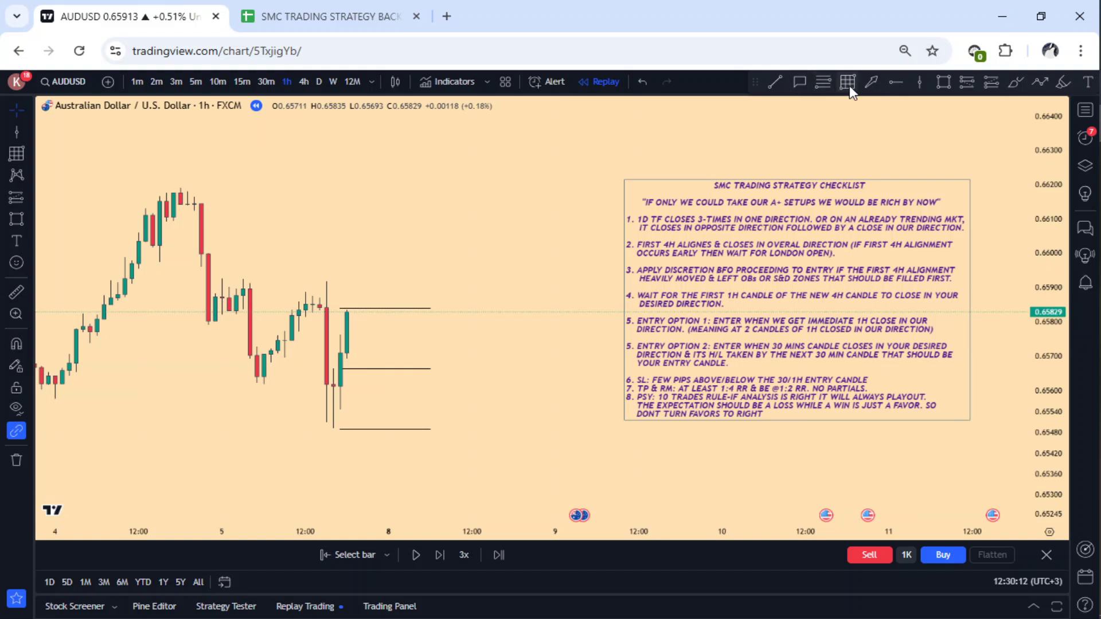
Draw a rectangle over the lower half of the Gann Box, from about 0.65666 down to 0.65497
left_click(949, 79)
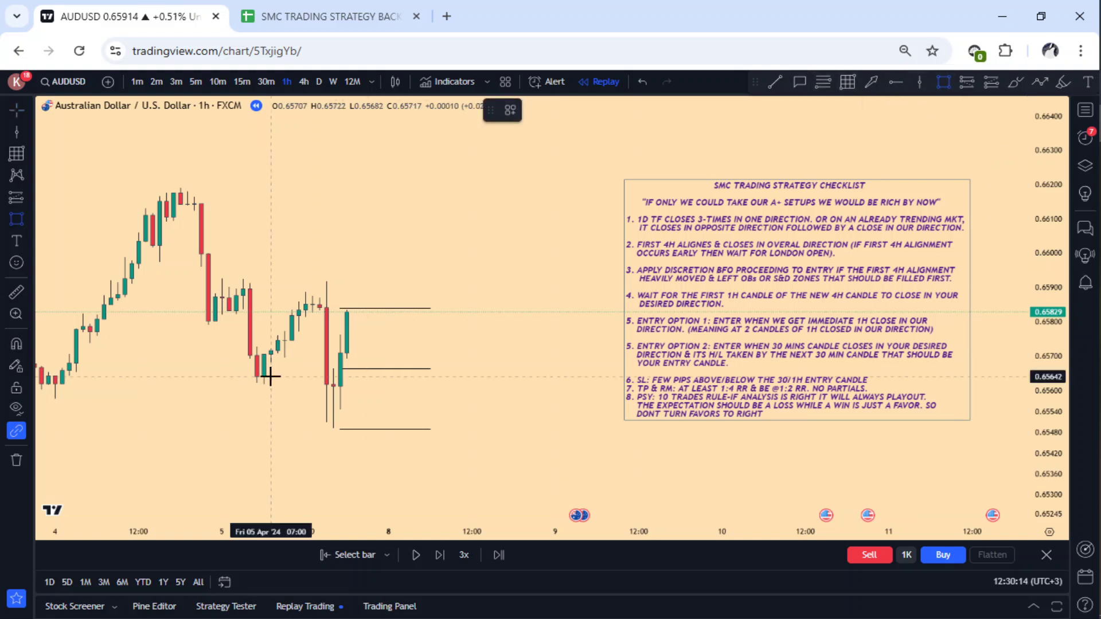
left_click_drag(332, 368, 442, 425)
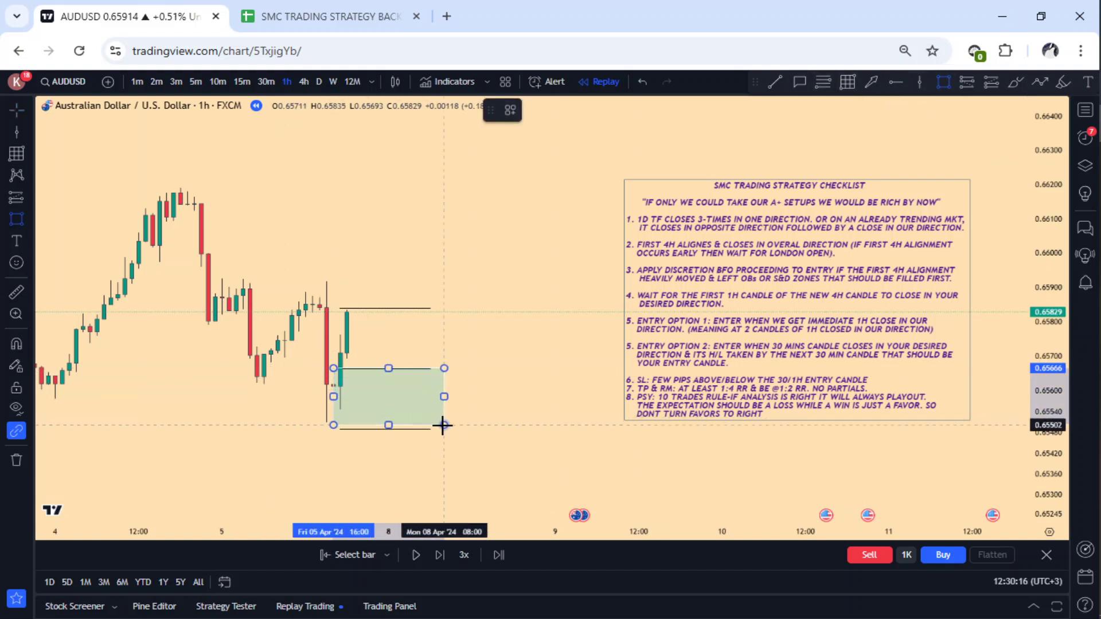
left_click(502, 423)
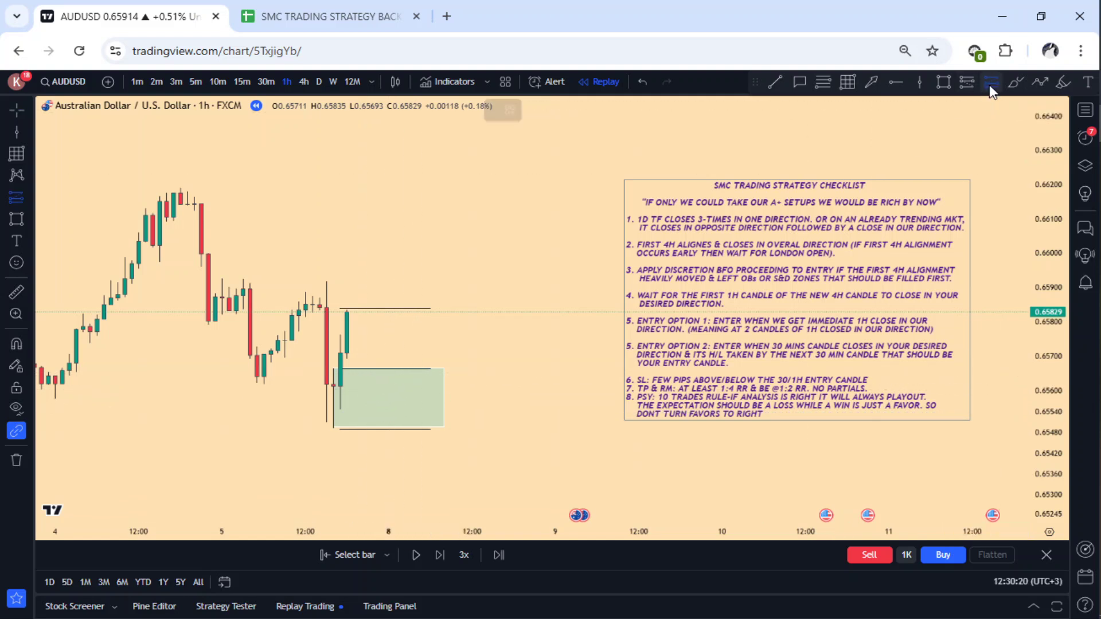
Place a long position at the rectangle zone with the entry at 0.65623 and the stop at 0.65492
left_click(381, 377)
left_click_drag(381, 423, 380, 429)
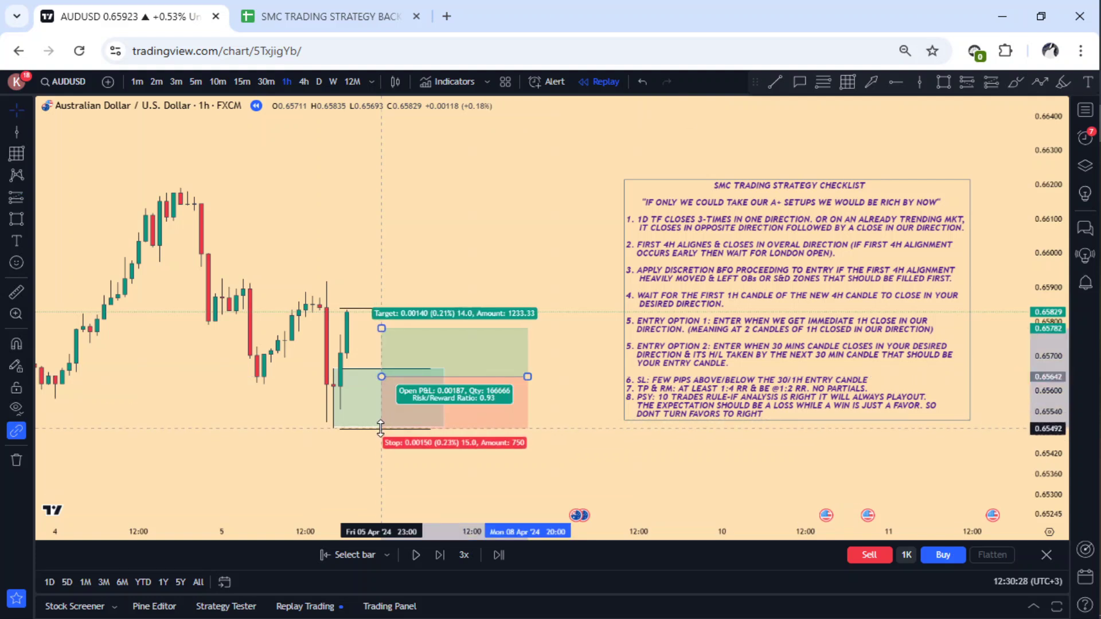
left_click_drag(481, 248, 565, 255)
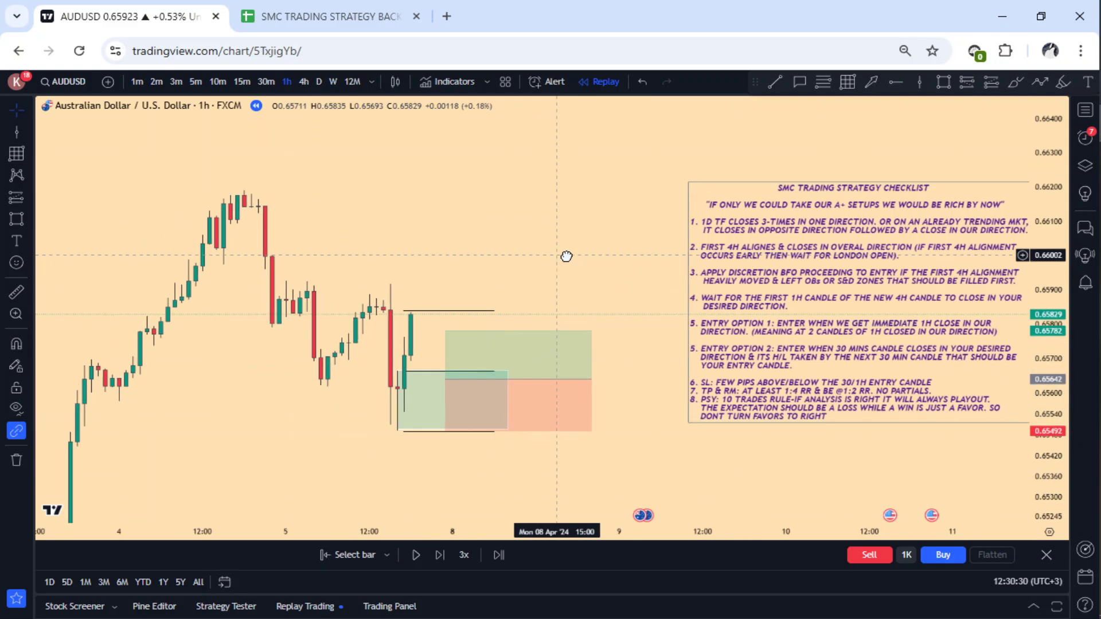
left_click(456, 383)
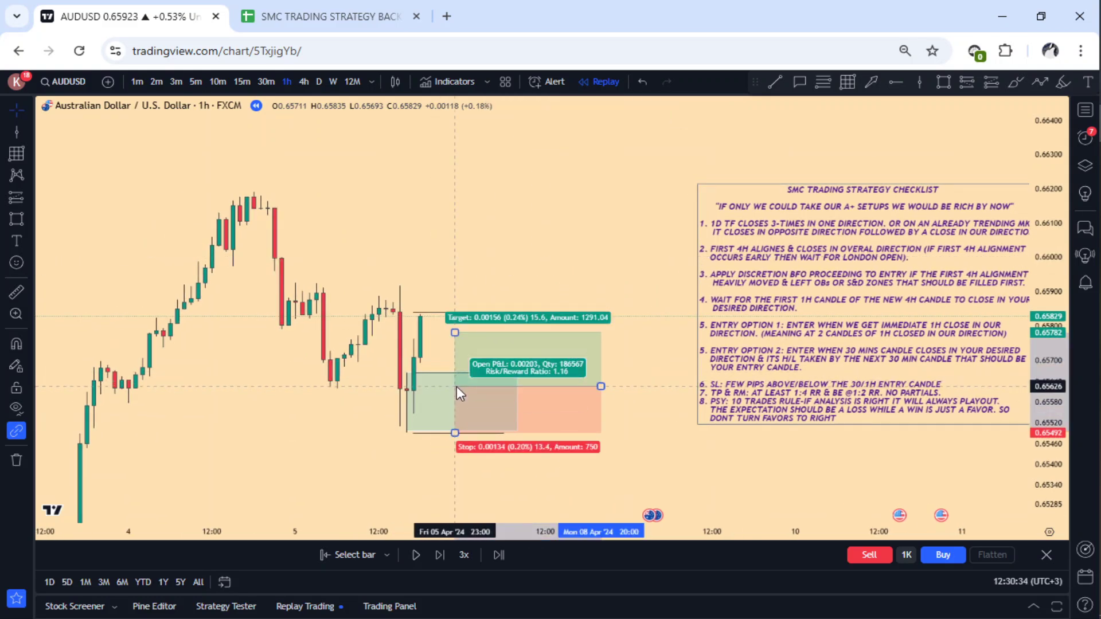
left_click_drag(456, 386, 455, 387)
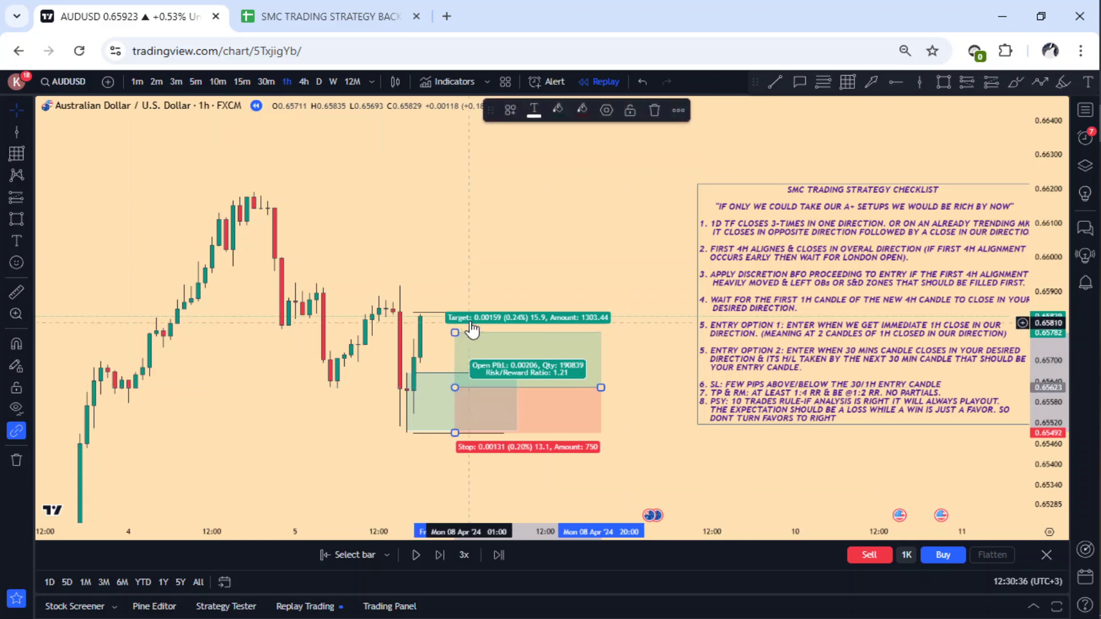
Raise the long position's target above the previous swing high to 0.66280
left_click_drag(470, 272, 502, 190)
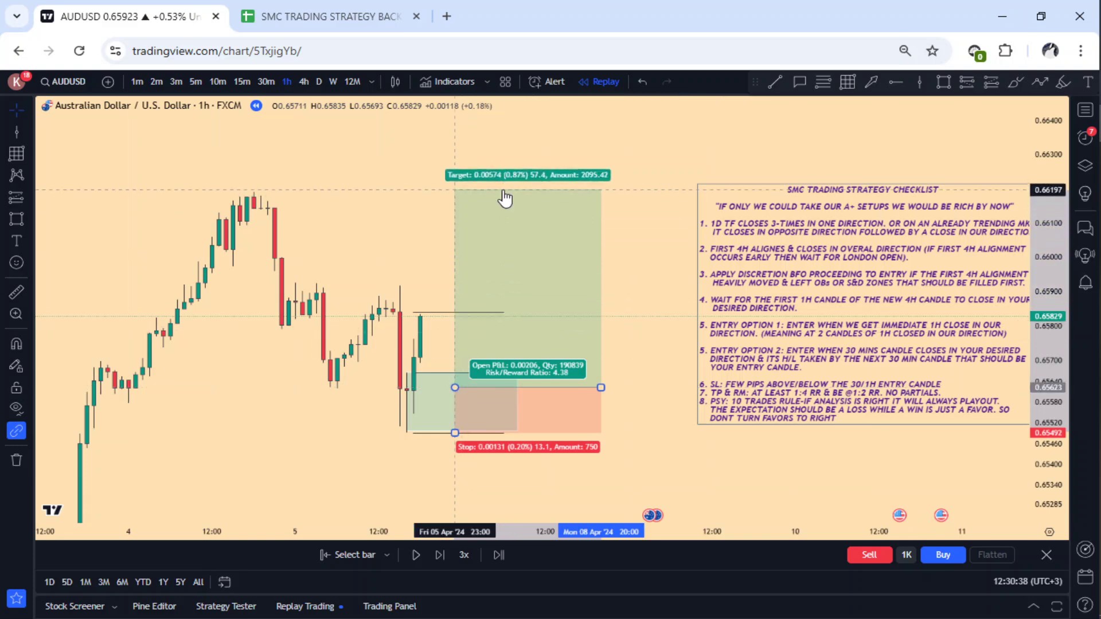
left_click_drag(652, 263, 563, 288)
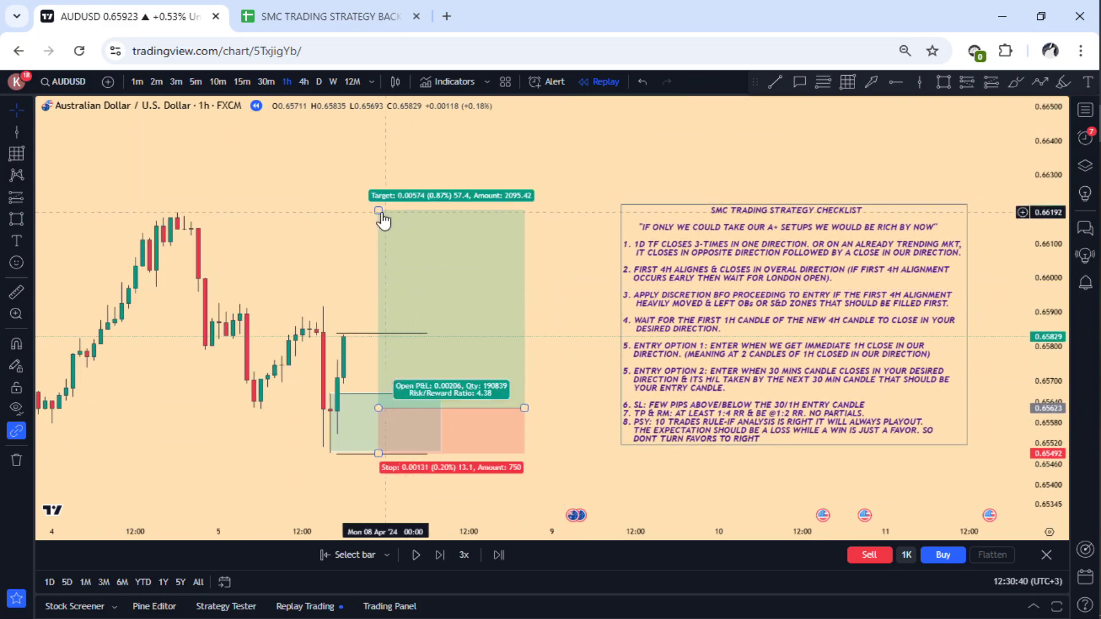
left_click_drag(378, 211, 400, 182)
left_click_drag(570, 332, 570, 309)
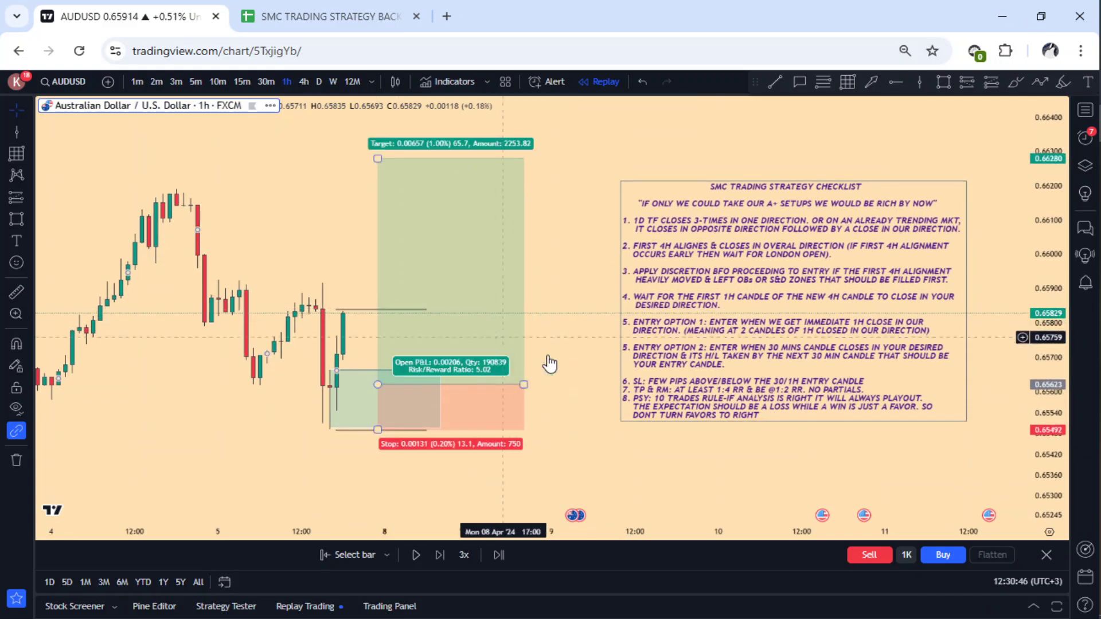
Move the SMC trading strategy checklist note slightly lower on the chart, with its upper edge at about 0.66139
left_click_drag(698, 255, 684, 280)
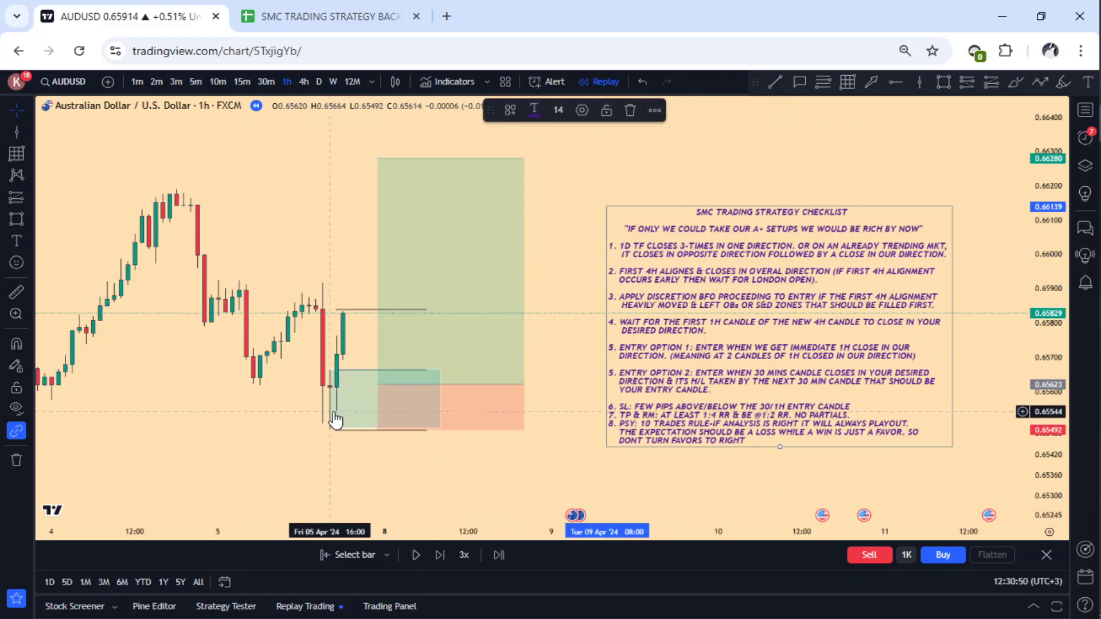
left_click(439, 423)
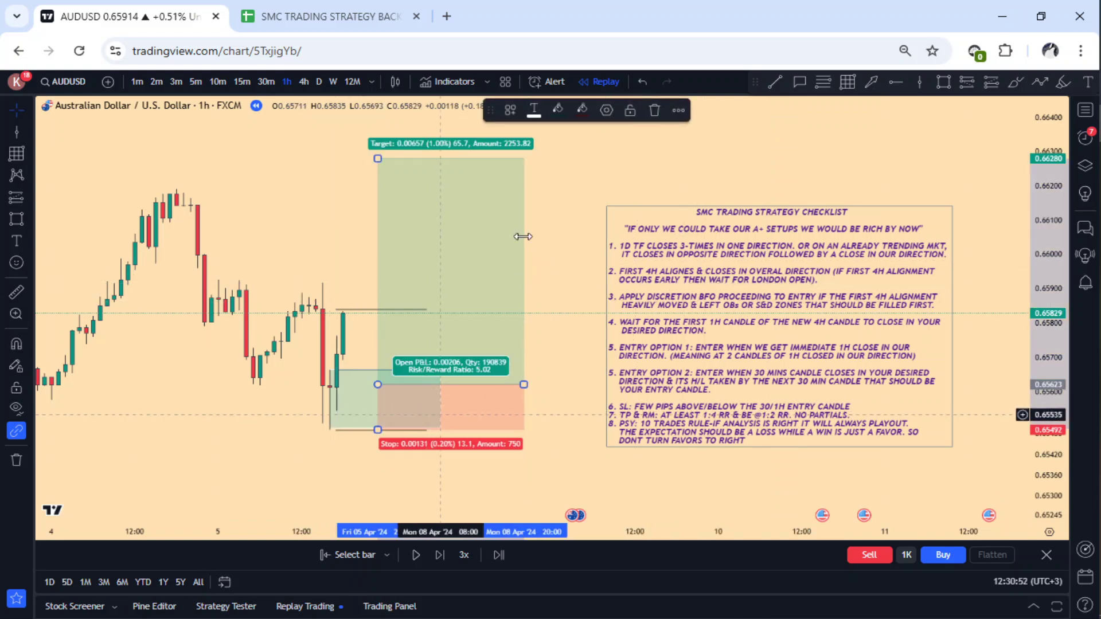
left_click(560, 258)
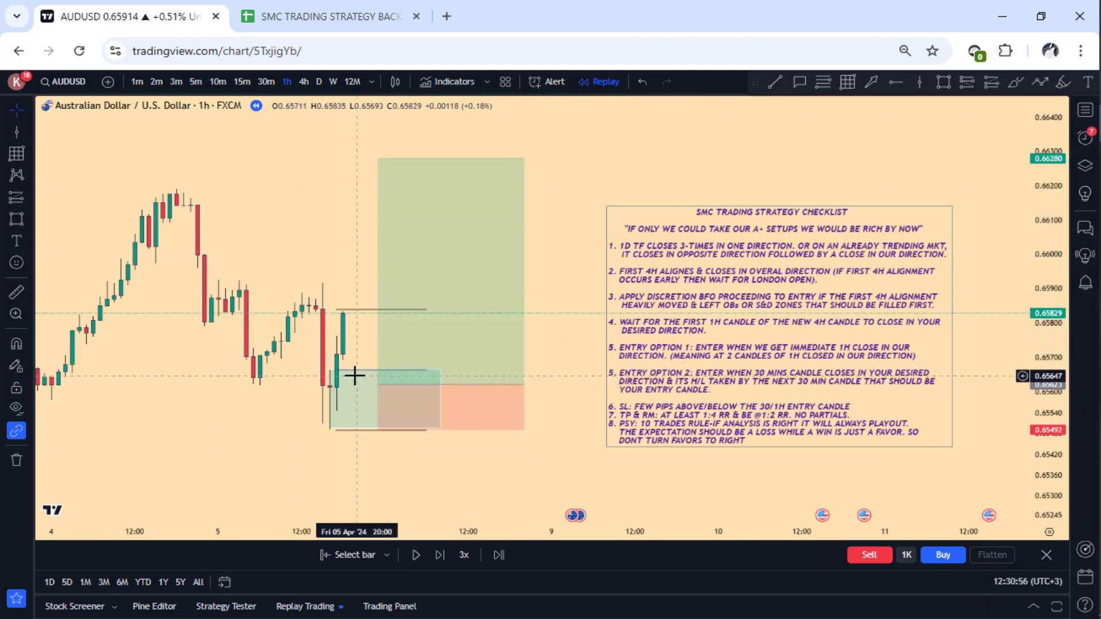
Apply the ENTRY OB drawing template to the rectangle in the lower half of the Gann Box
left_click(373, 402)
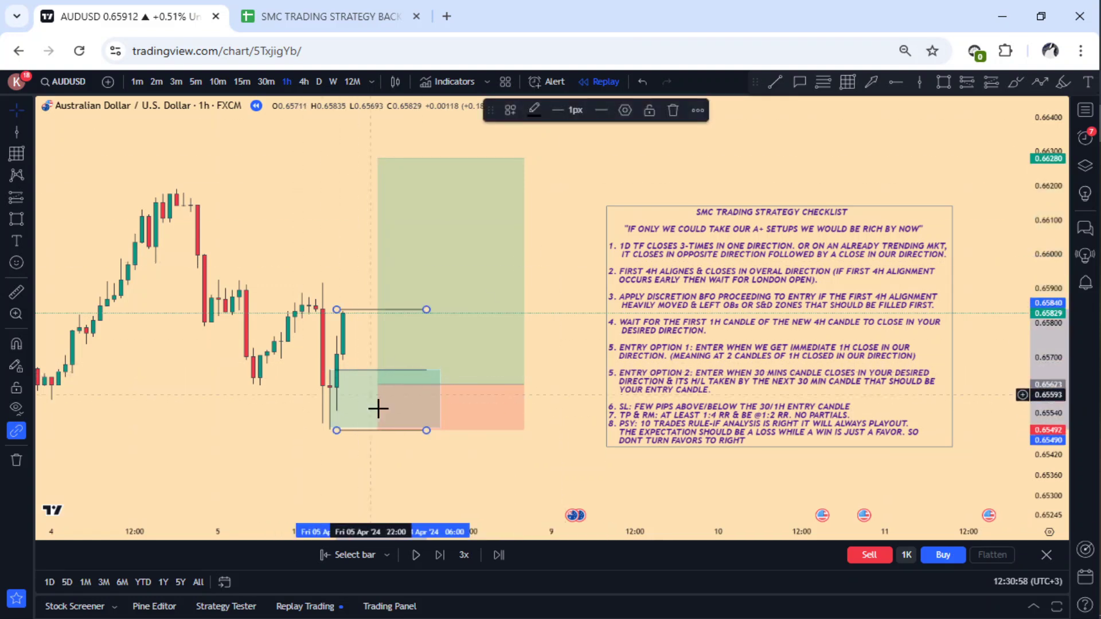
left_click(439, 428)
left_click(511, 112)
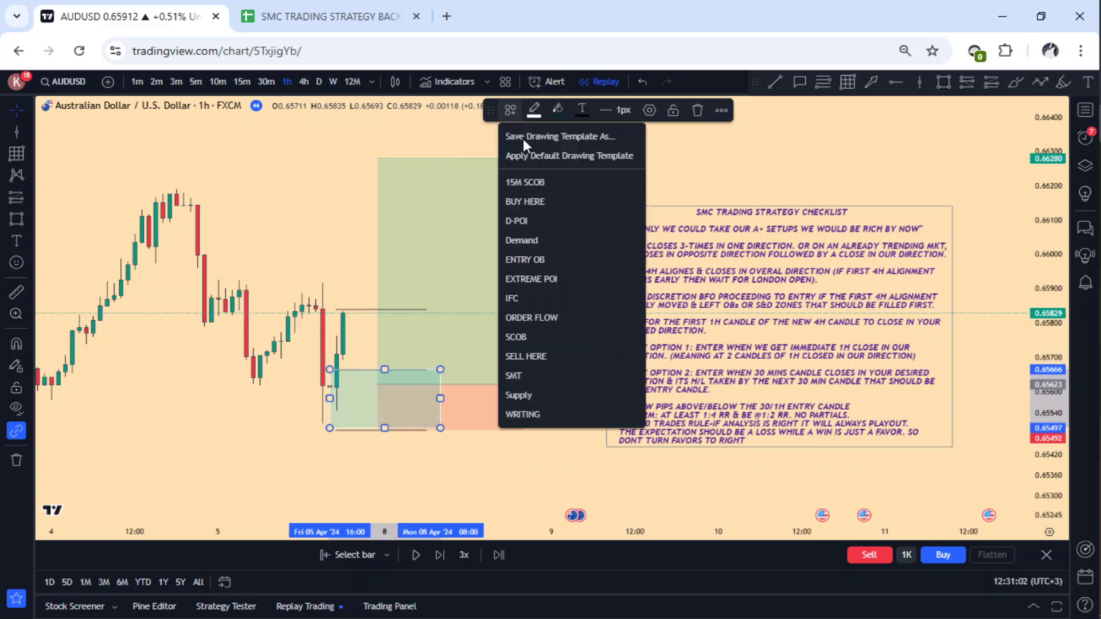
left_click(524, 259)
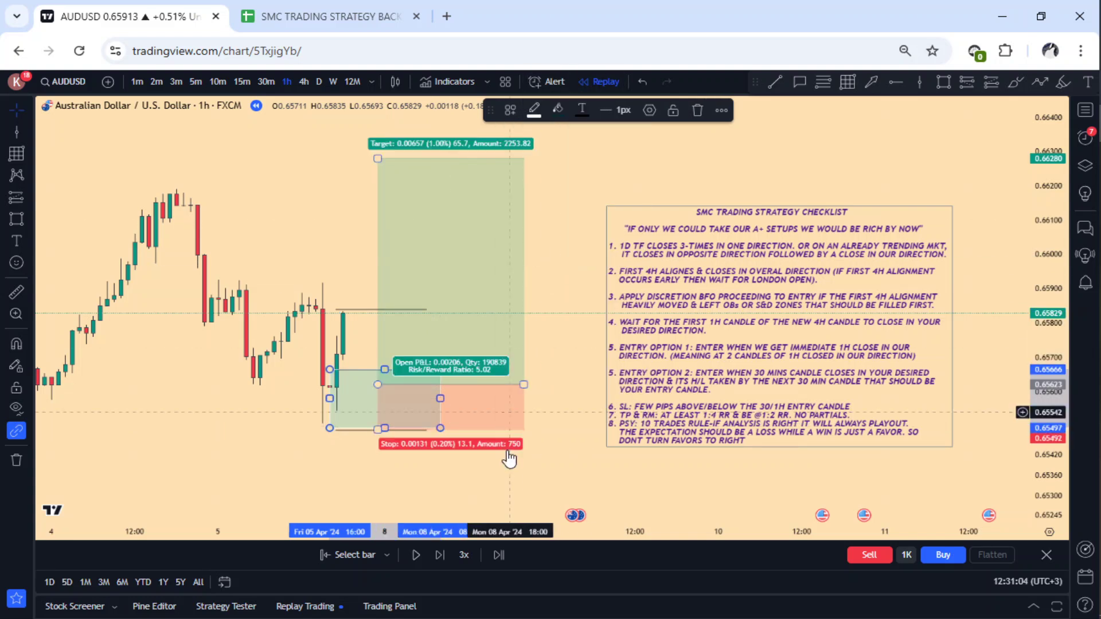
left_click(539, 451)
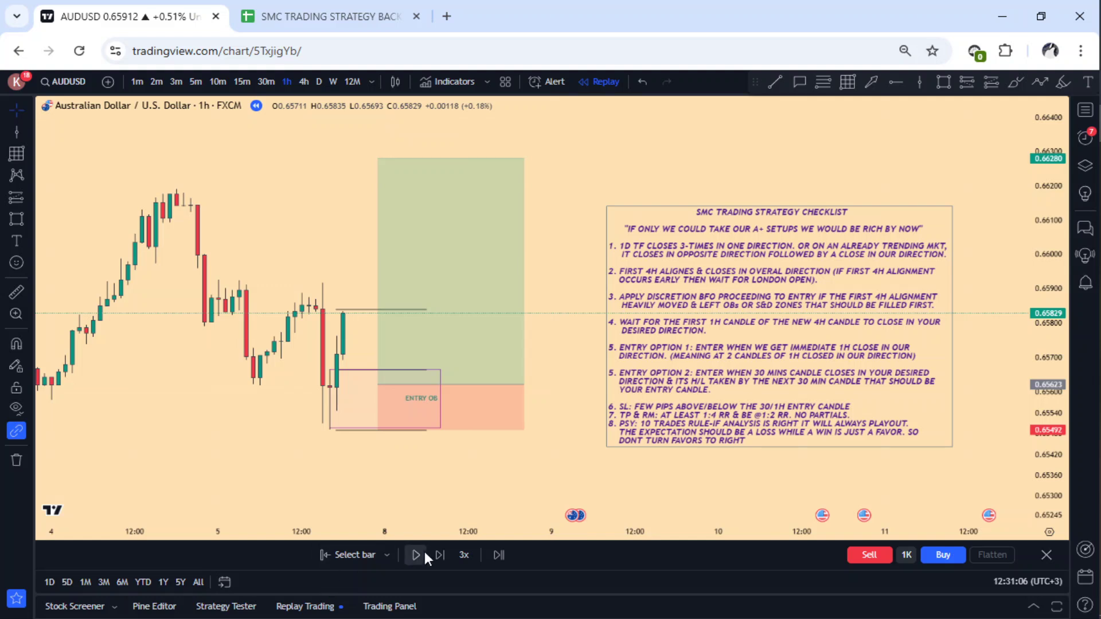
Advance the 1h replay candle by candle until price retraces into the ENTRY OB zone and bounces on Mon 08 Apr
left_click(440, 555)
left_click(439, 555)
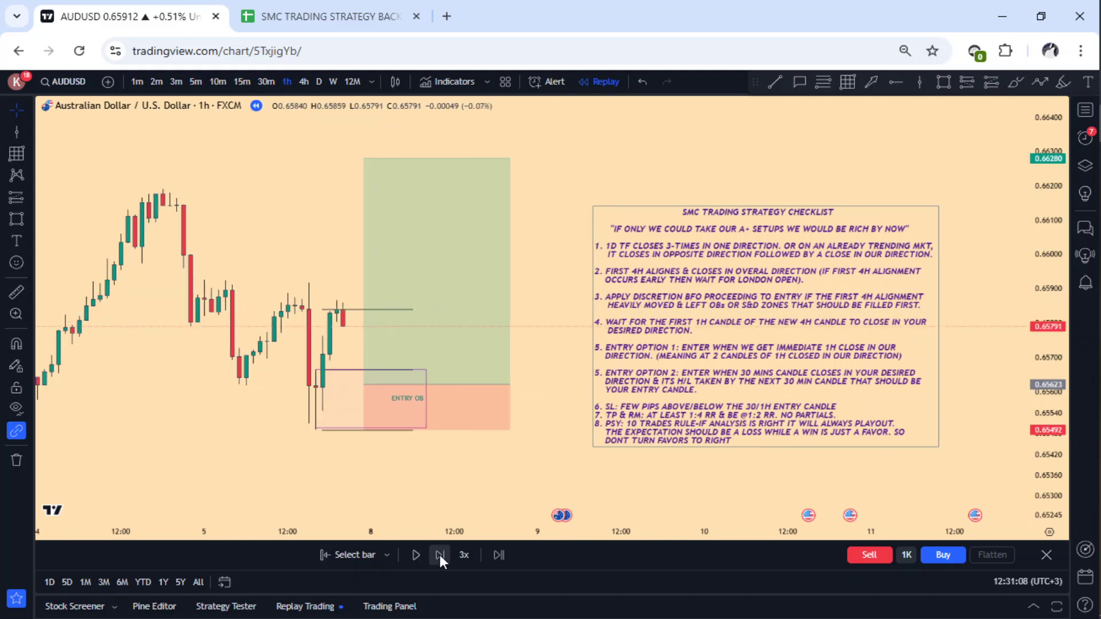
left_click(440, 555)
left_click(440, 555)
left_click(439, 555)
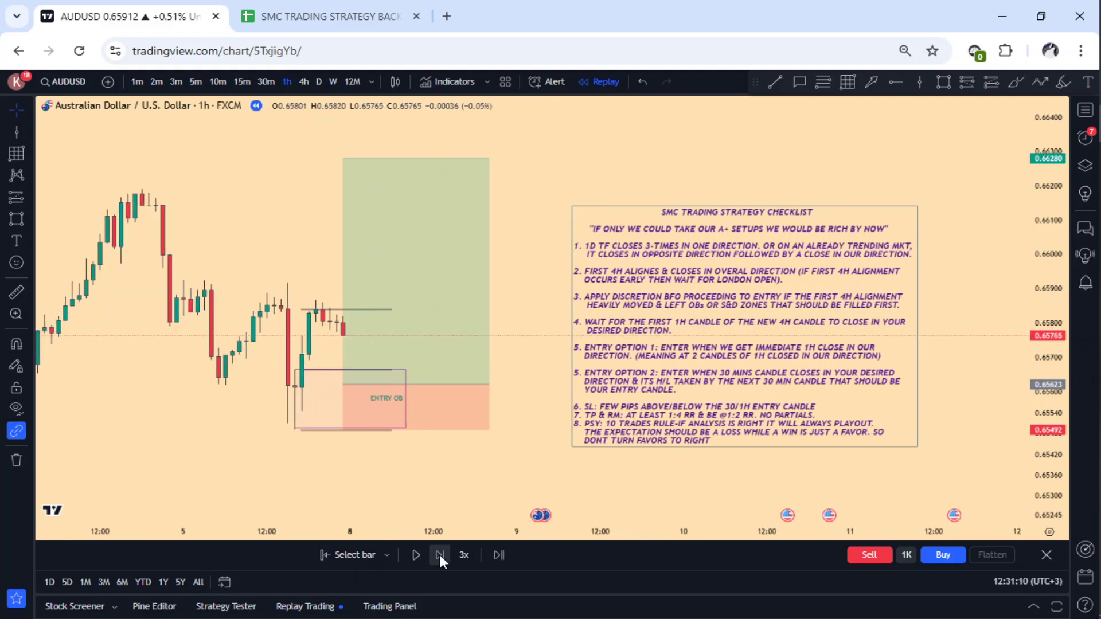
left_click(439, 555)
left_click(439, 555)
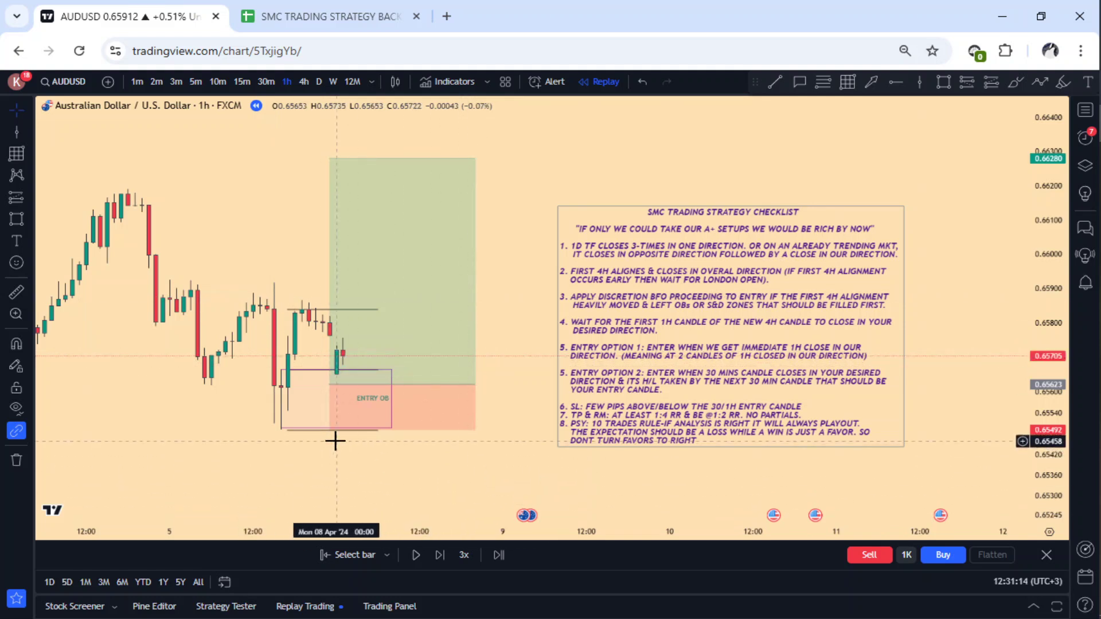
left_click(449, 553)
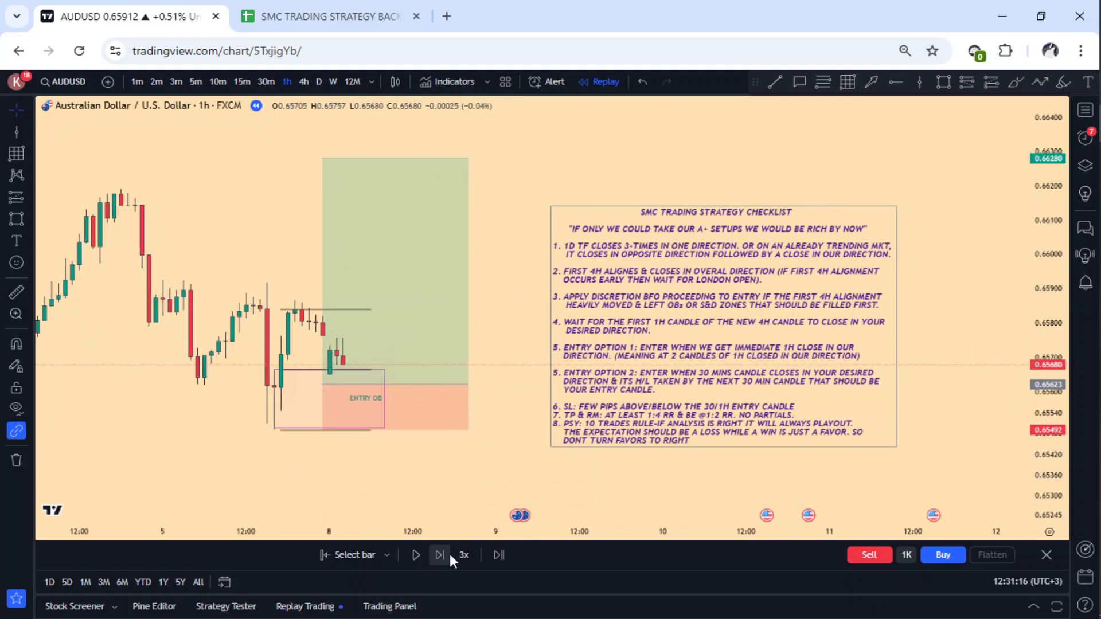
left_click(450, 553)
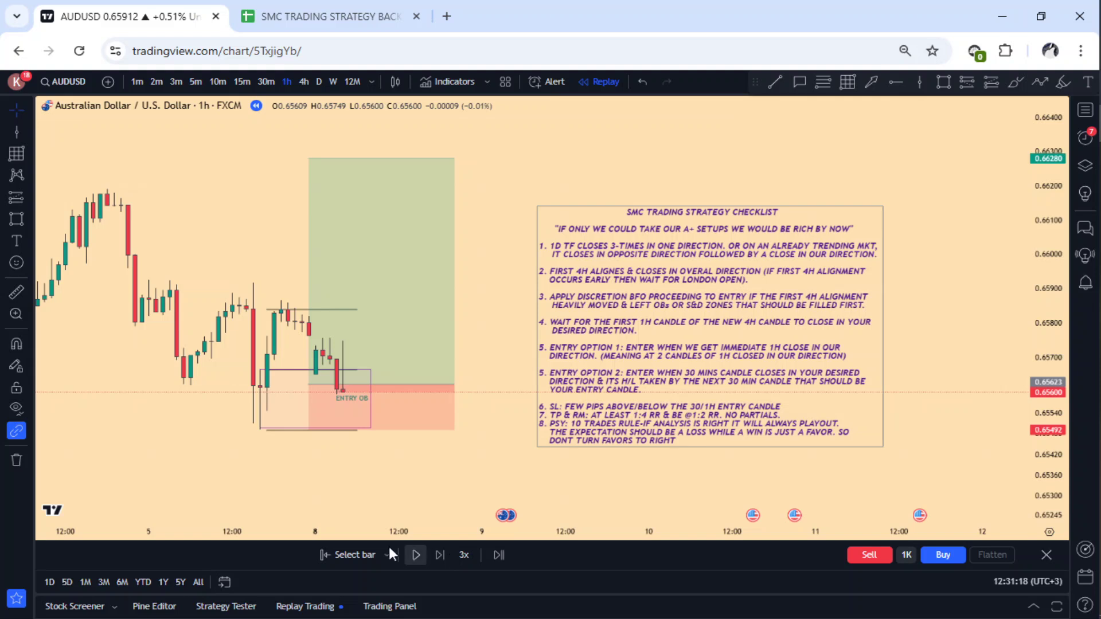
key("shift+Right")
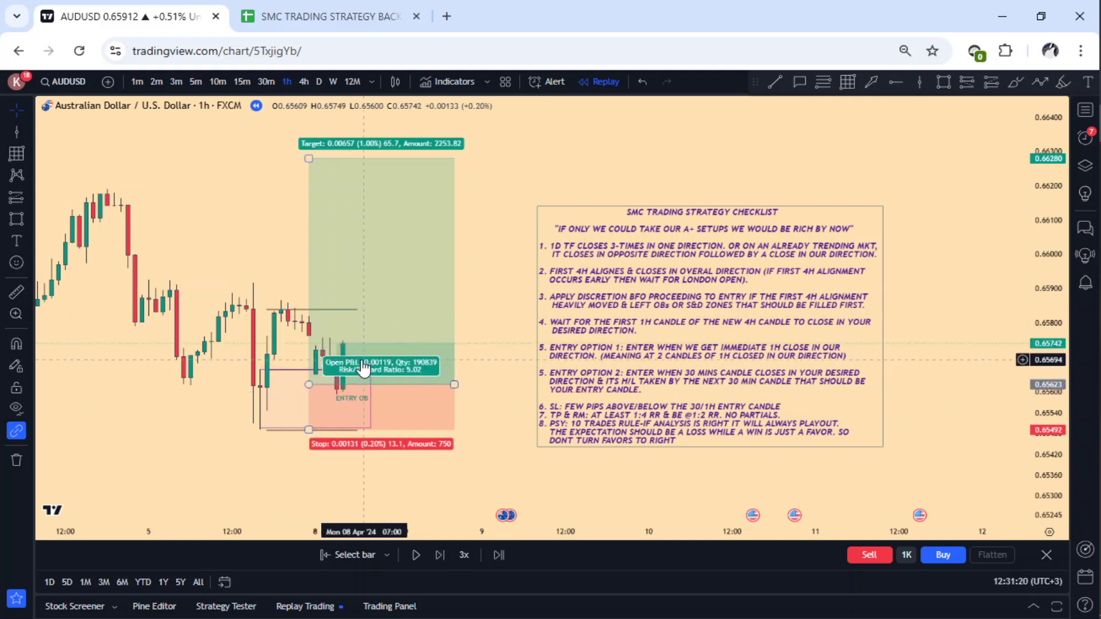
Shift the long position forward to start at Mon 08 Apr 03:00, and advance the replay by one candle
left_click_drag(441, 349, 467, 343)
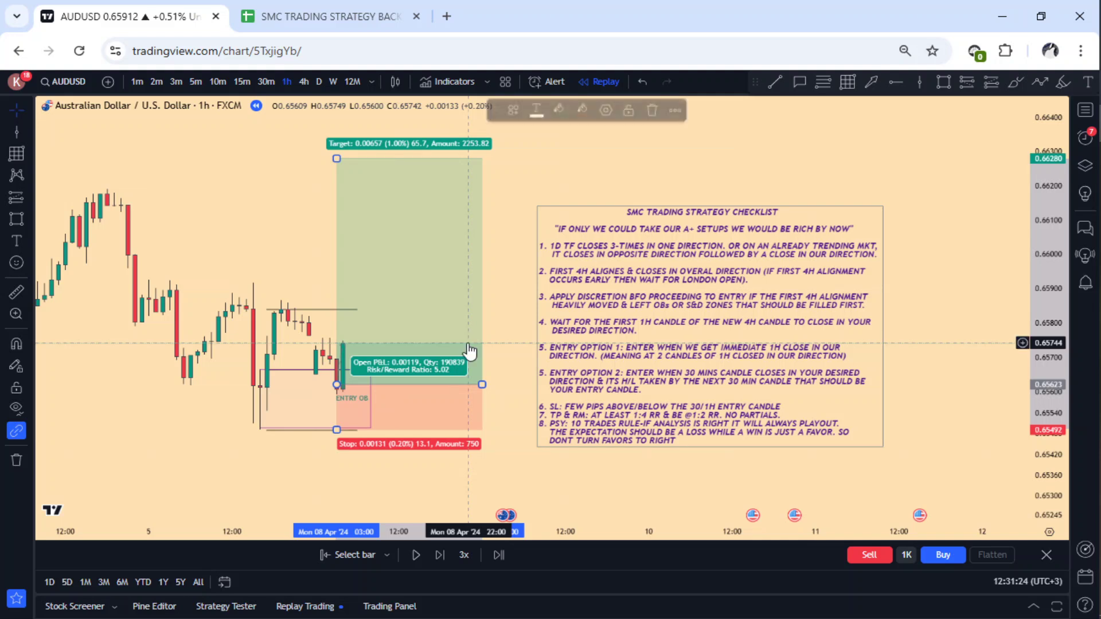
left_click(503, 311)
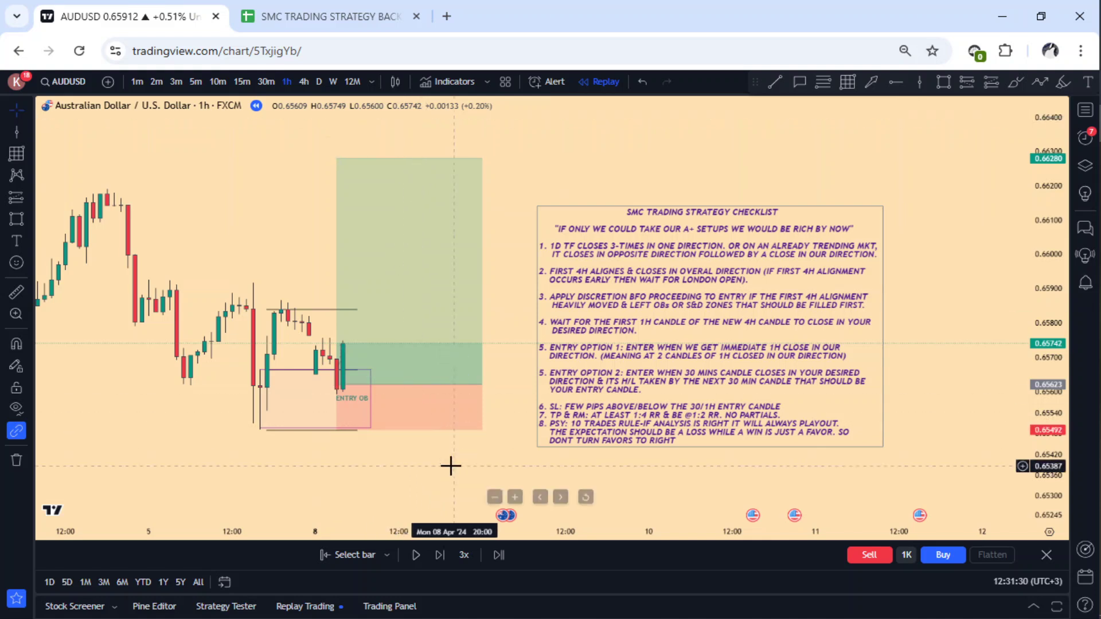
left_click(439, 555)
left_click(446, 556)
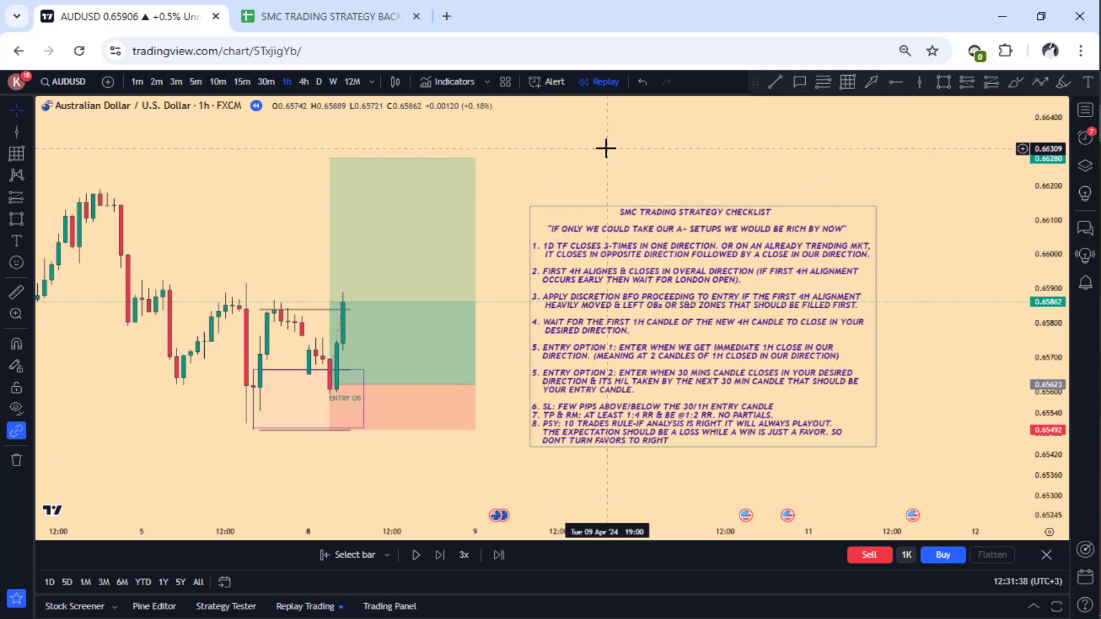
Draw a second Gann Box over the new bullish leg from about 0.65891 down to 0.65593
left_click(853, 82)
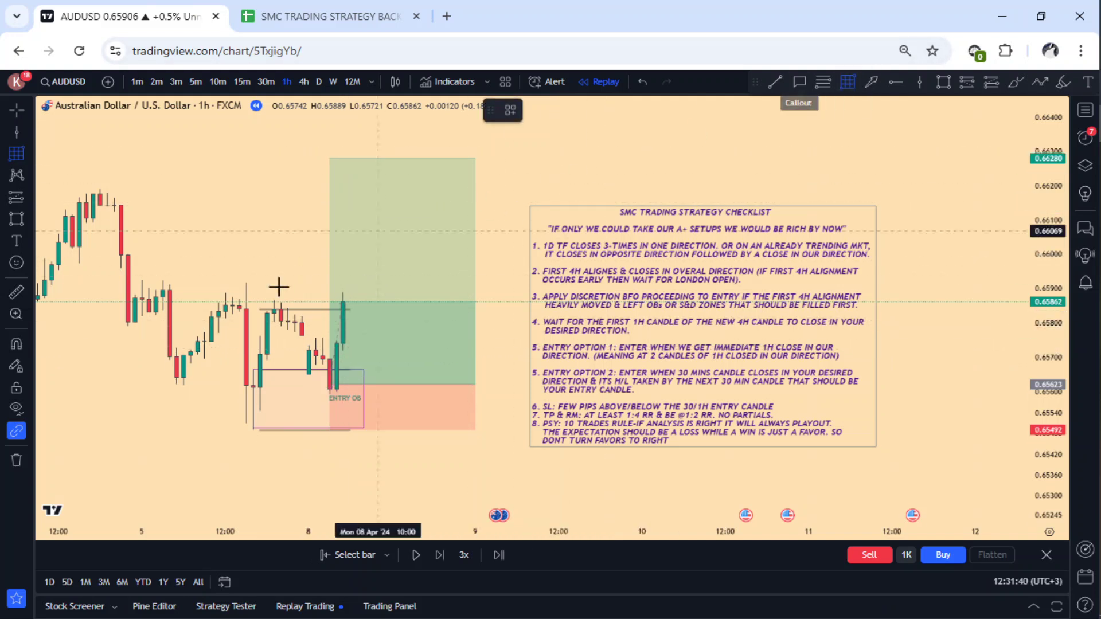
left_click(336, 292)
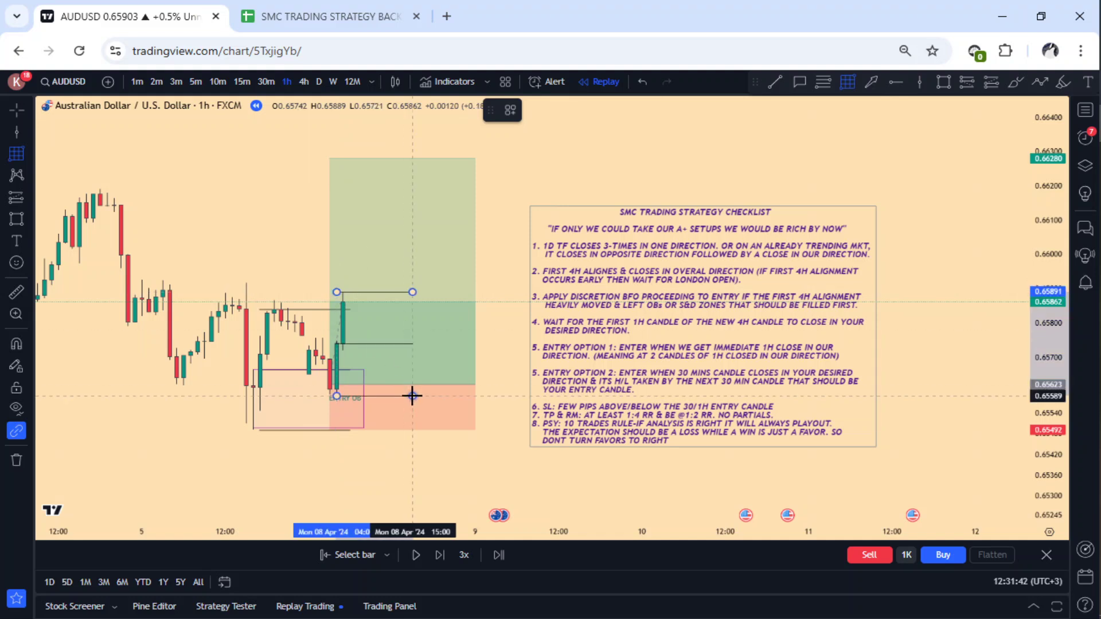
left_click(434, 393)
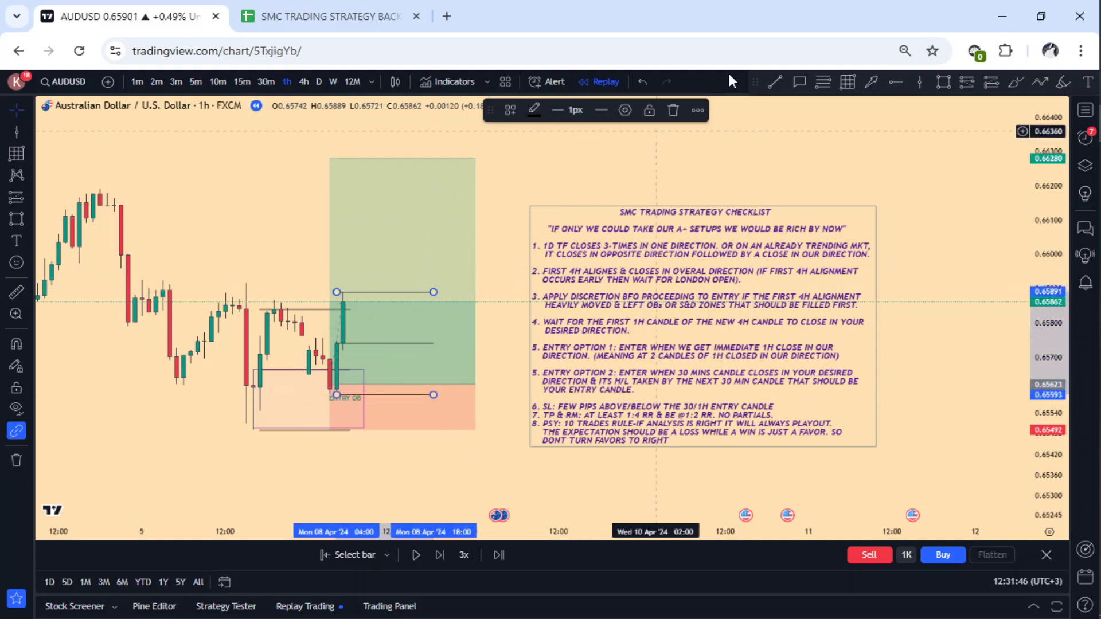
Place a long position on the second Gann Box with entry 0.65707, stop 0.65590 and target 0.66411, and move the checklist clear of it
left_click_drag(534, 324, 551, 325)
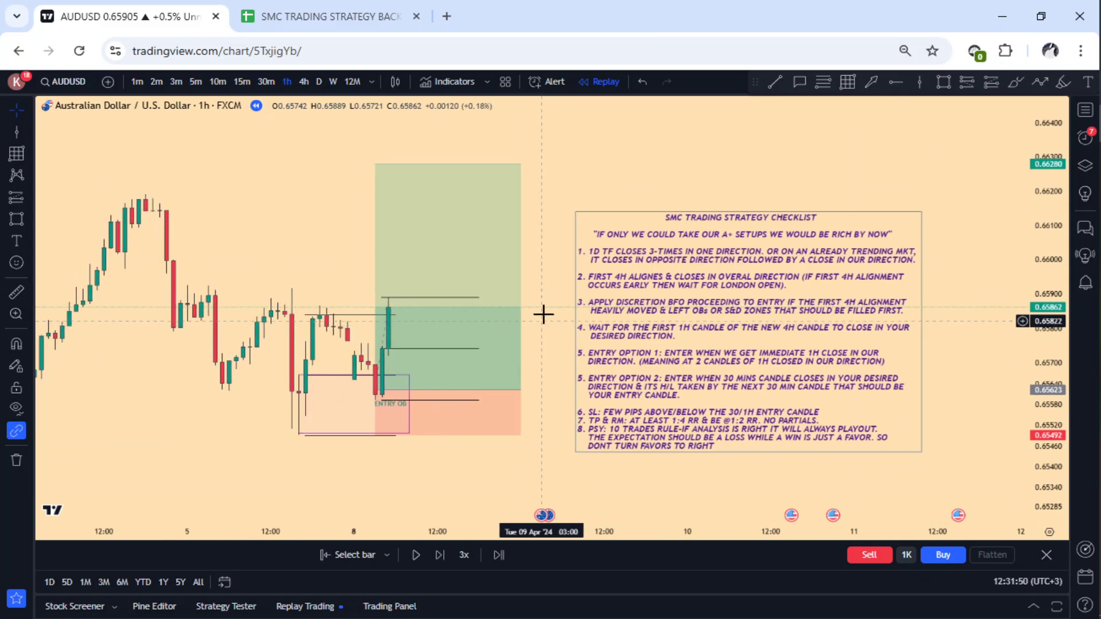
left_click(991, 82)
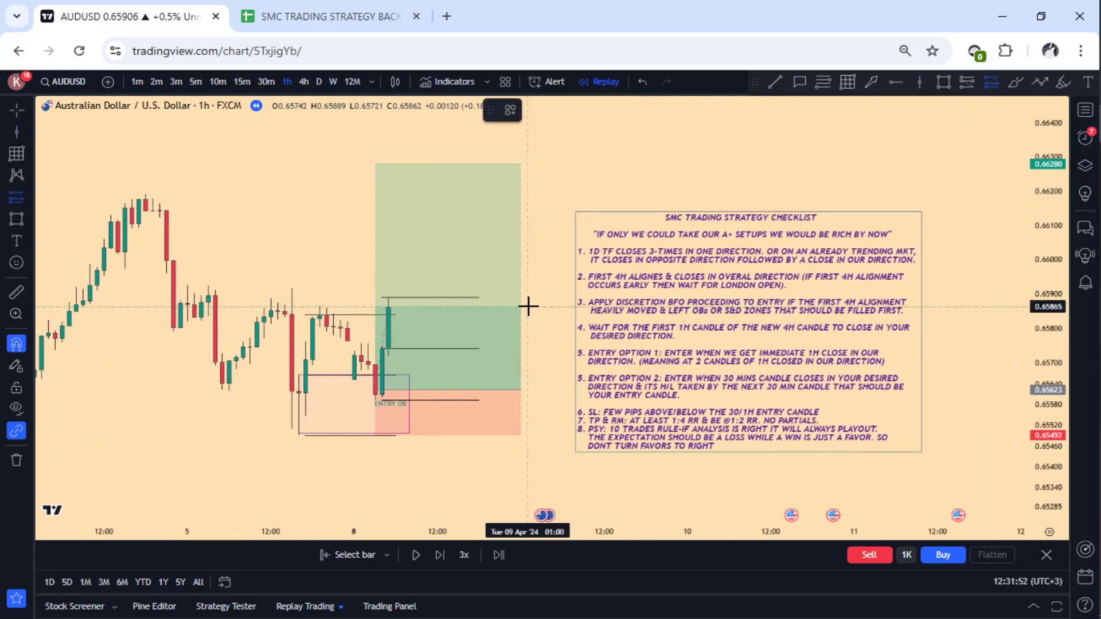
left_click(528, 307)
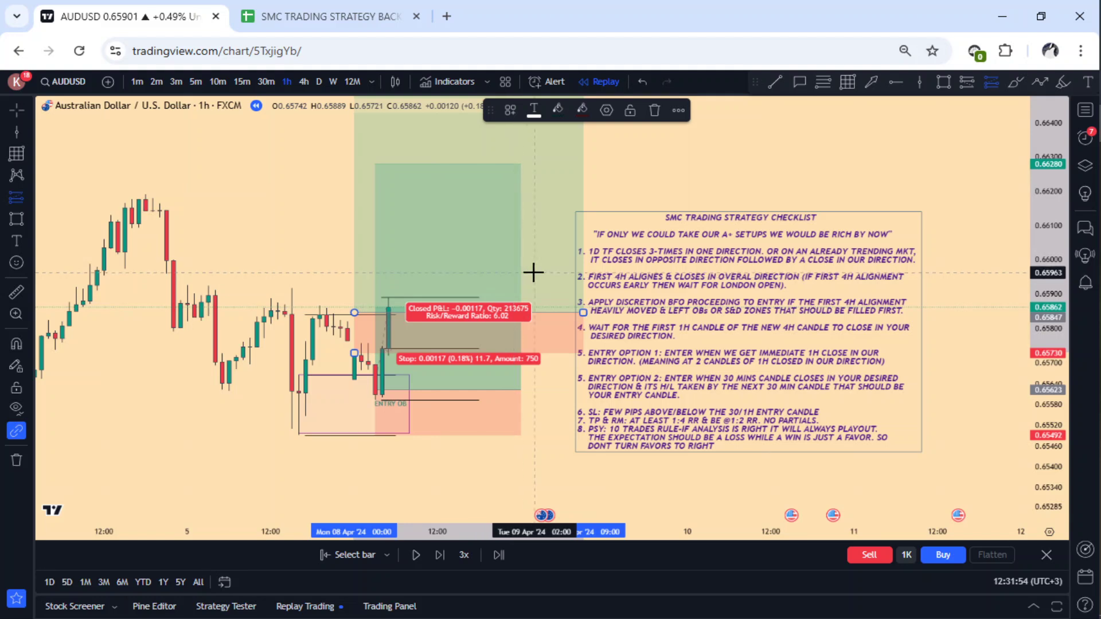
left_click(21, 112)
left_click_drag(577, 262, 605, 292)
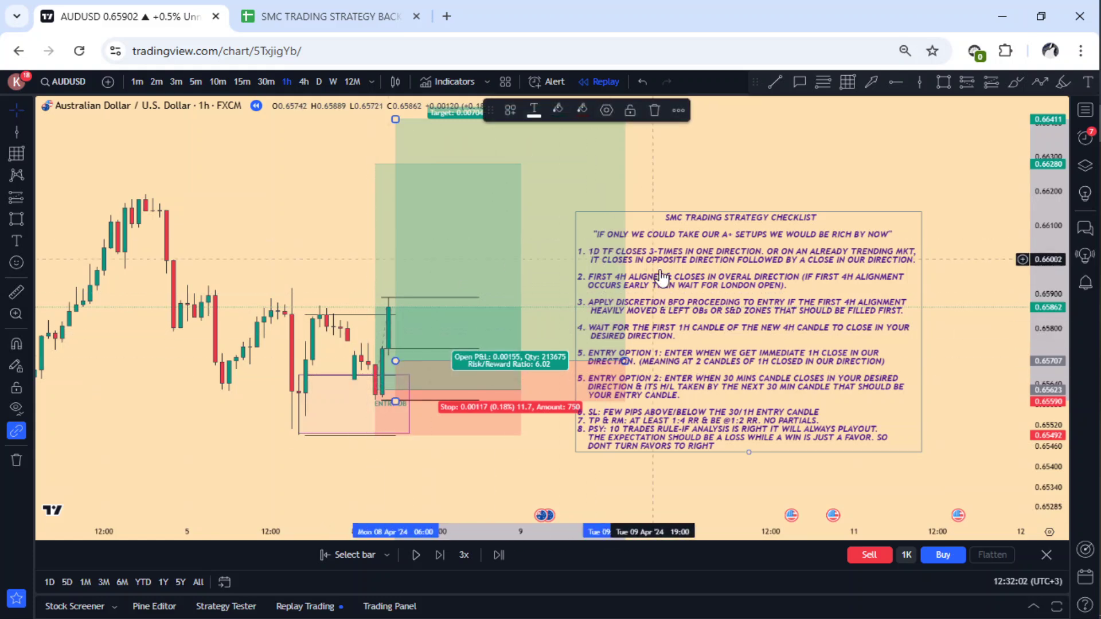
left_click_drag(661, 270, 738, 274)
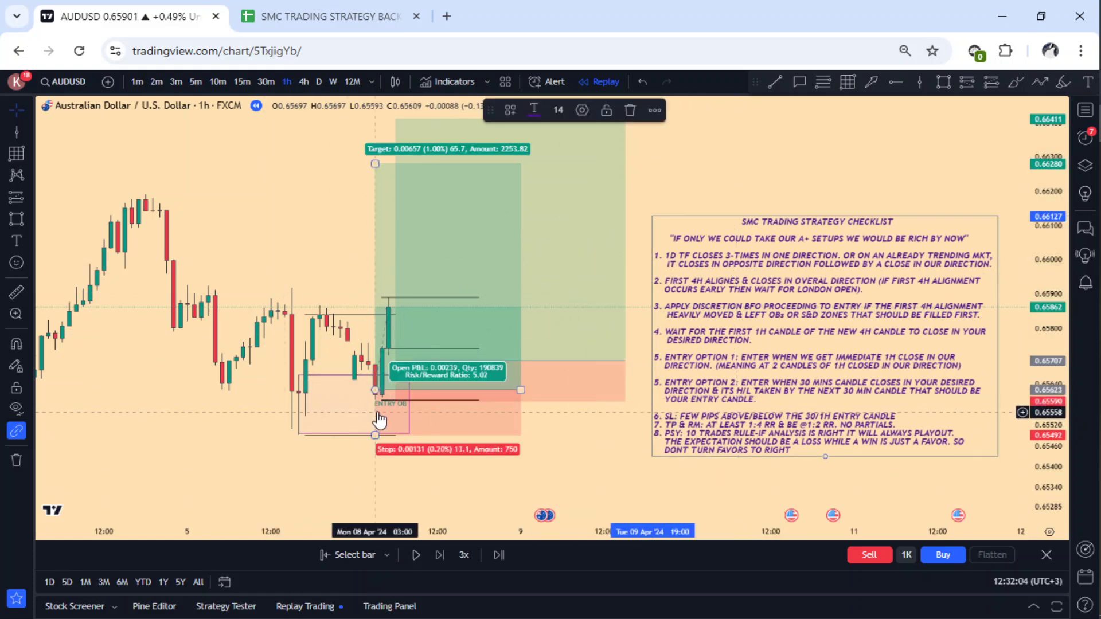
Move the ENTRY OB rectangle into the lower half of the second Gann Box and fit its bottom edge to the box's low
left_click(323, 383)
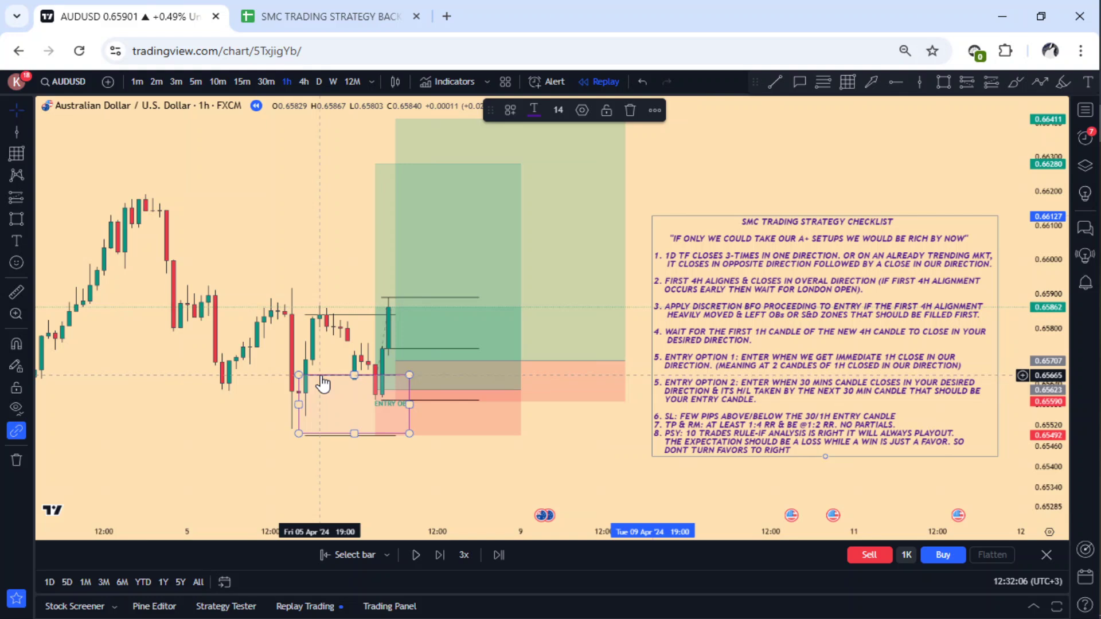
left_click_drag(344, 401, 418, 385)
left_click_drag(437, 421, 443, 397)
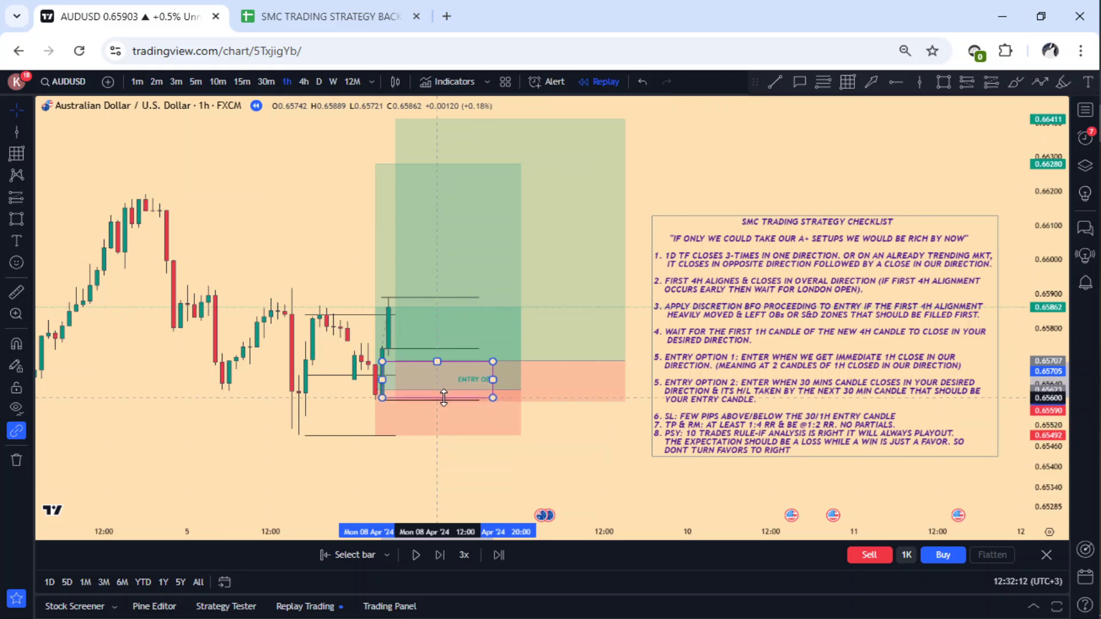
left_click(647, 493)
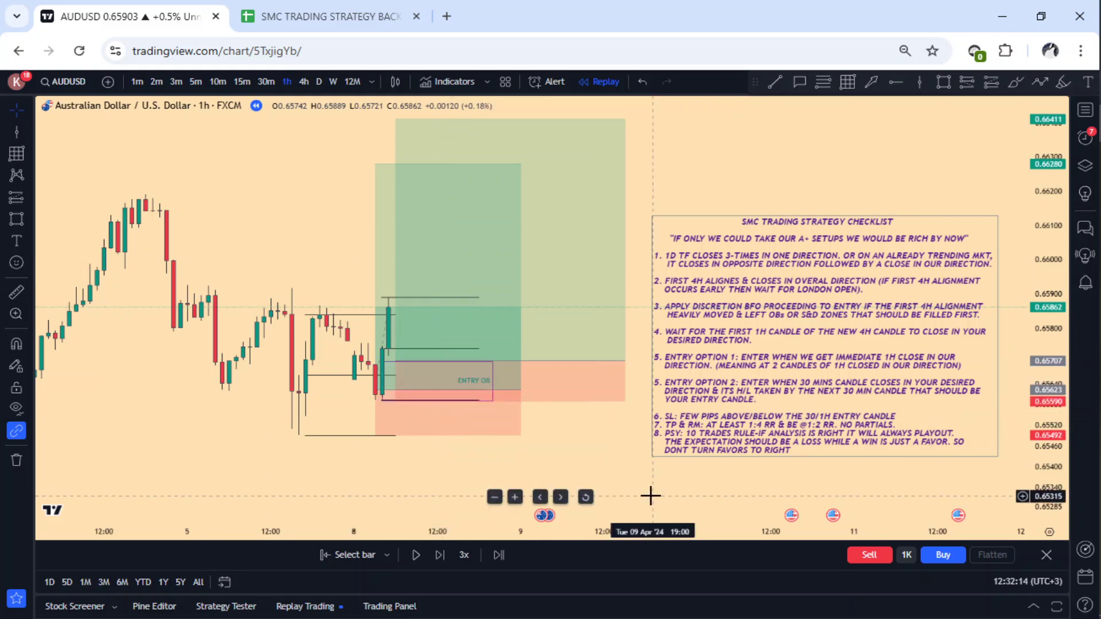
Move the checklist further from the positions and raise the first long position's target to 0.66409, level with the second one's target
left_click_drag(538, 445, 431, 474)
left_click(446, 277)
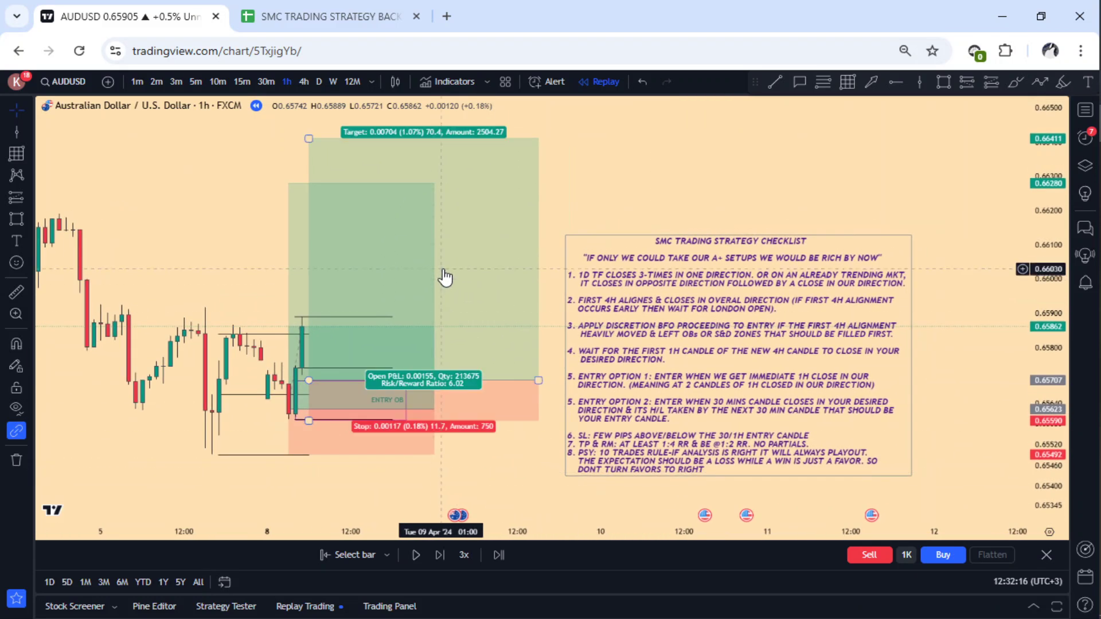
left_click(678, 297)
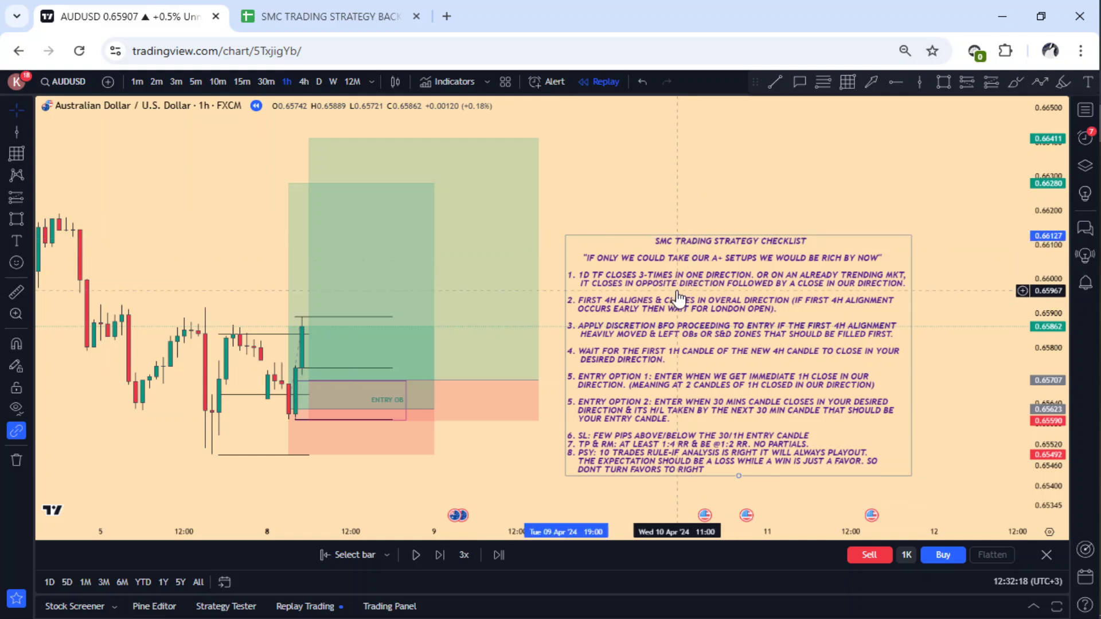
left_click_drag(678, 297, 748, 282)
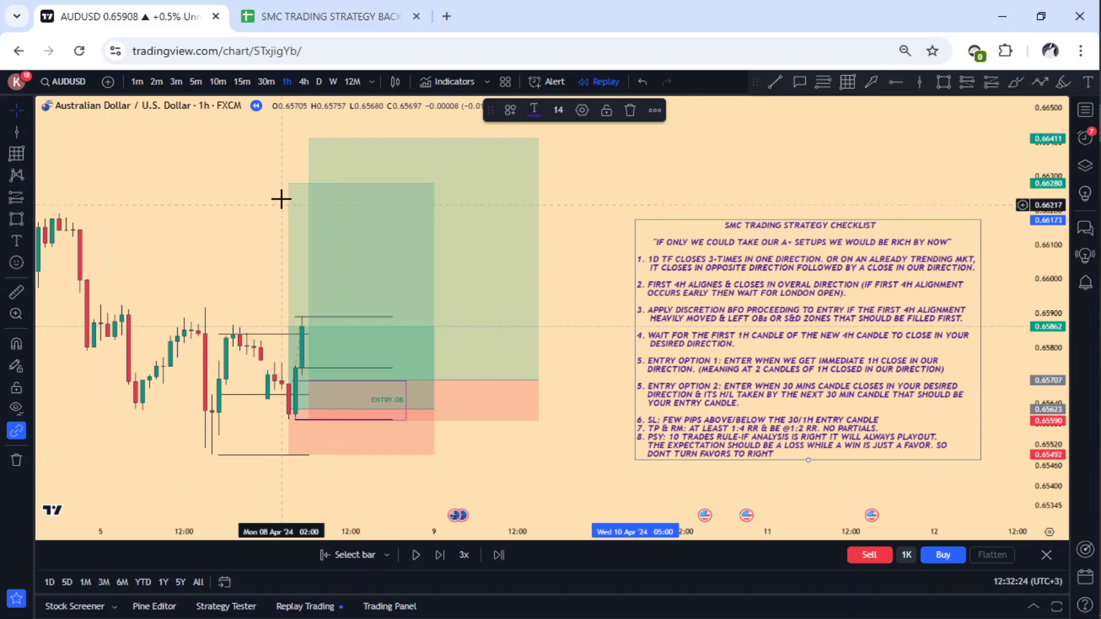
left_click_drag(287, 183, 290, 139)
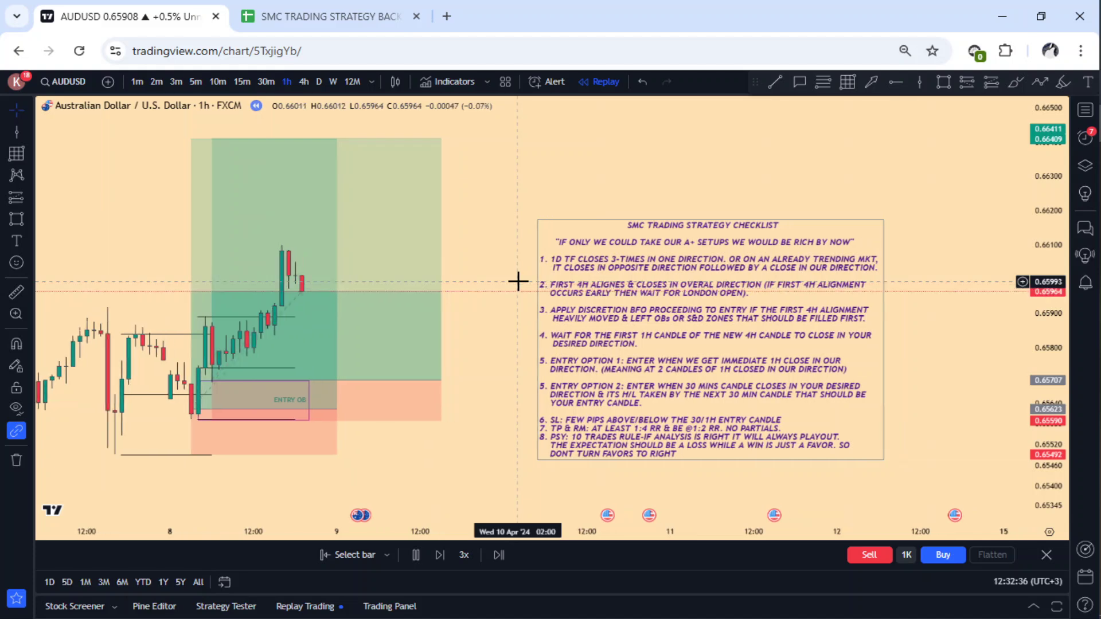
Play the 1h replay until price passes both long targets, and pause it at about Wed 10 Apr
left_click_drag(517, 281, 654, 313)
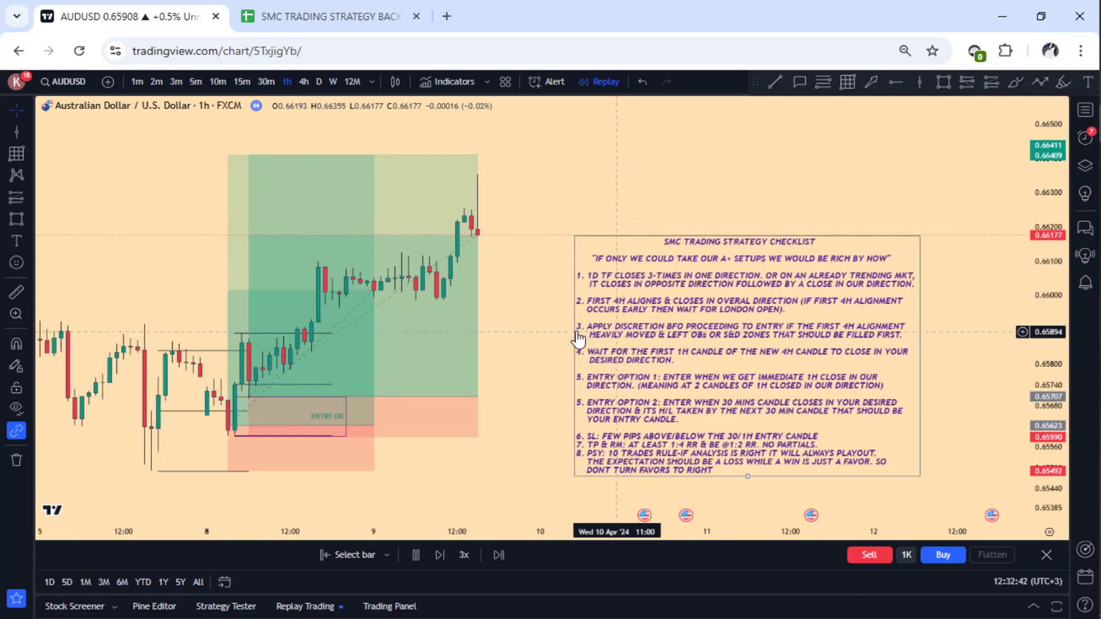
left_click_drag(521, 344, 652, 367)
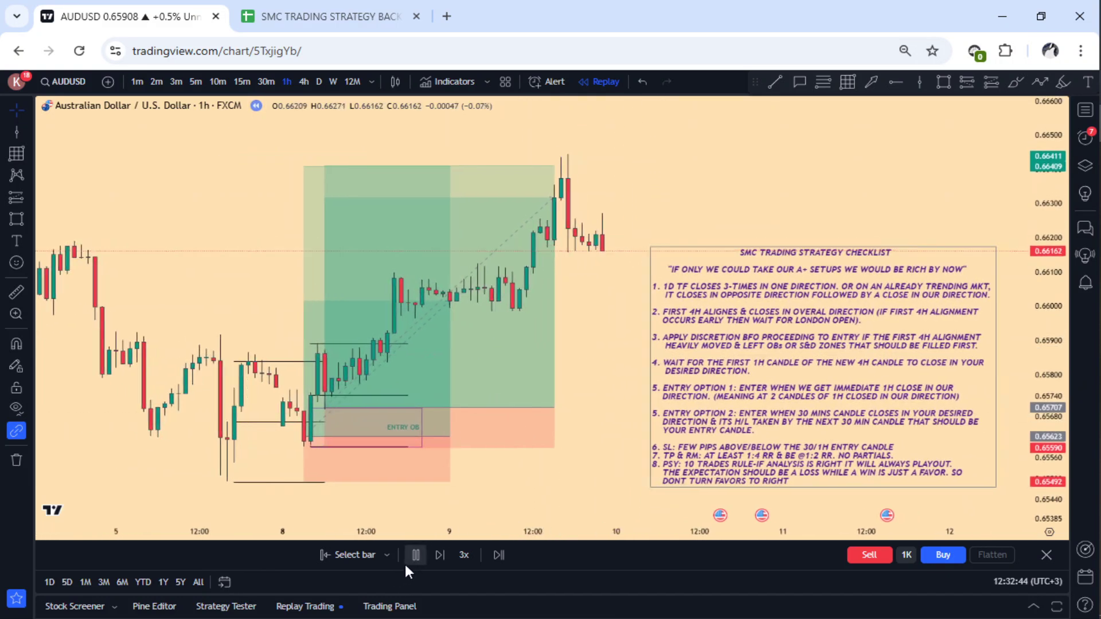
left_click(414, 556)
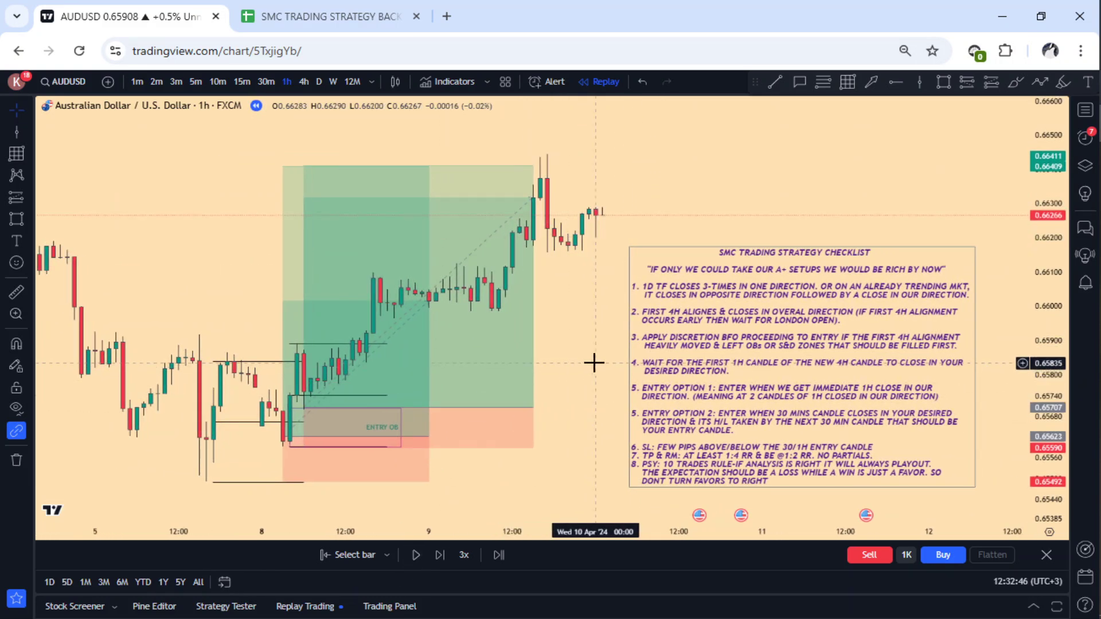
left_click_drag(595, 361, 648, 361)
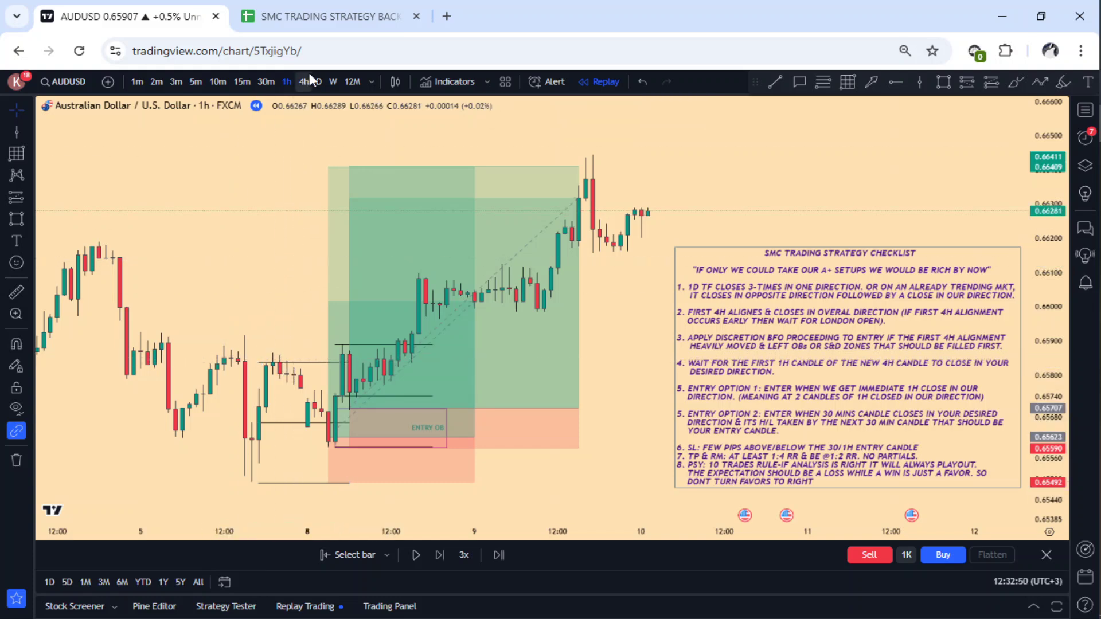
Check the AUD/USD trade log in the SMC TRADING STRATEGY BACKTEST spreadsheet, return to the chart and shift the checklist nearer the candles
left_click(326, 21)
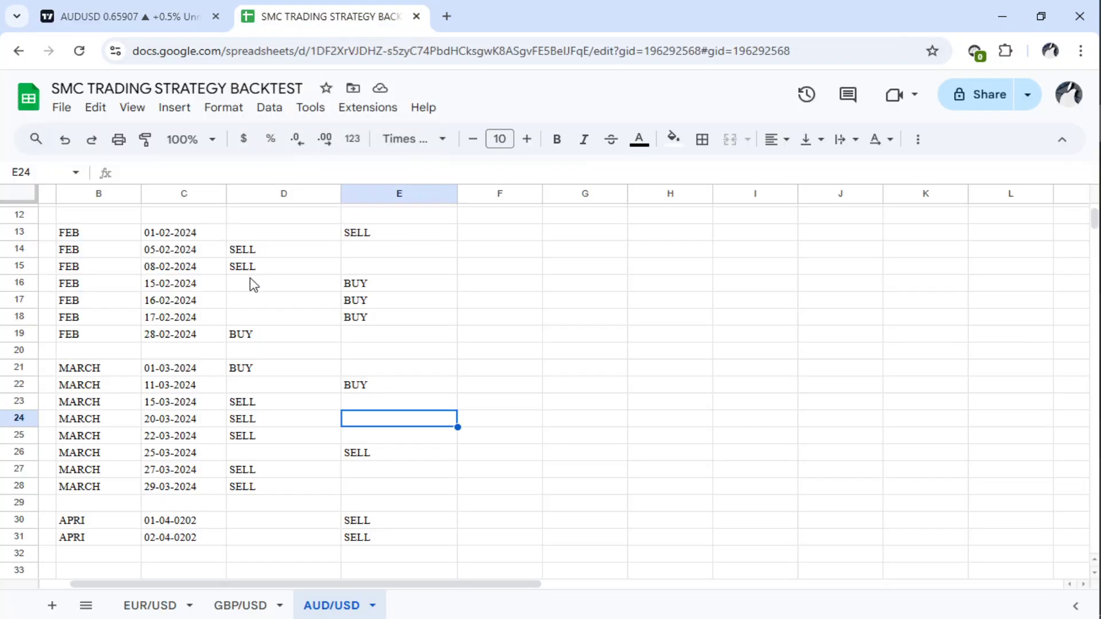
left_click(154, 29)
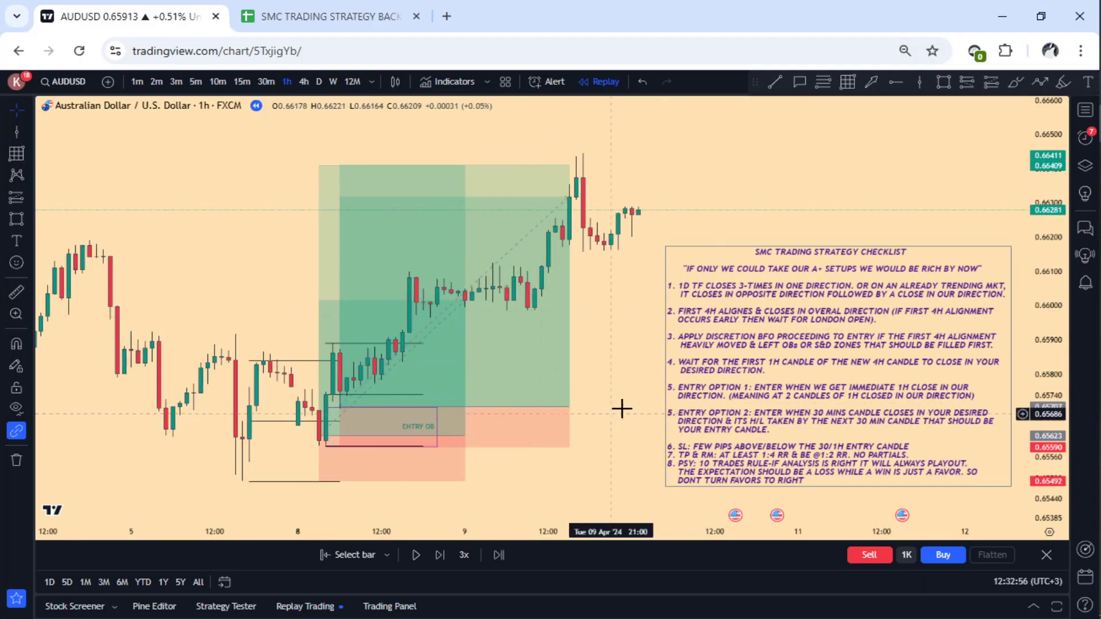
left_click_drag(744, 375, 724, 348)
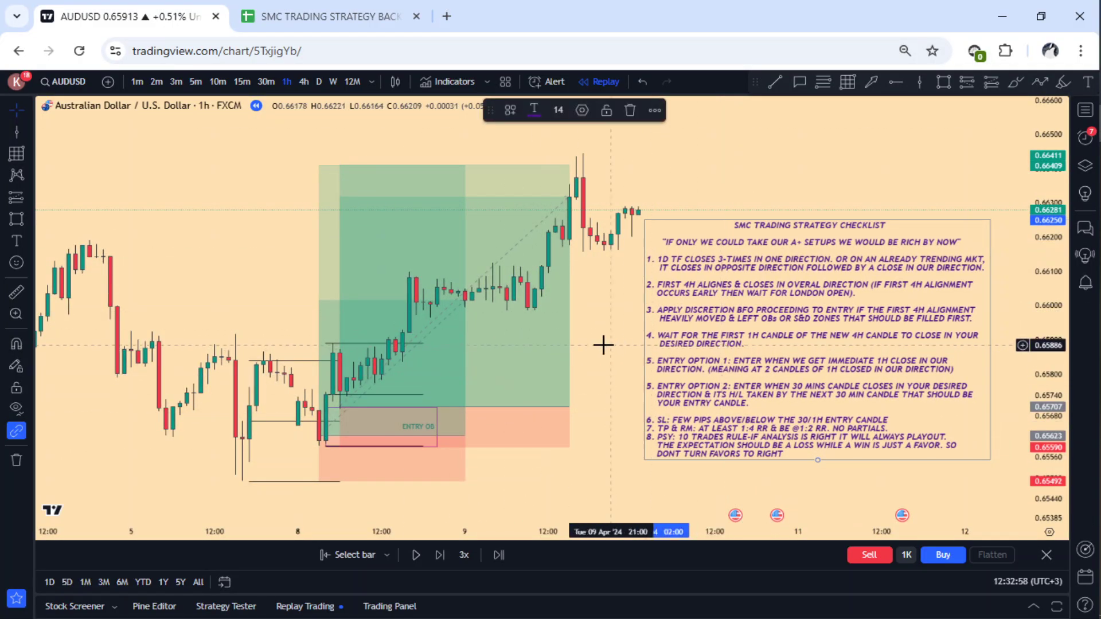
Switch to Telegram, view the enlarged AUDCHF H1 sell-limit photo from November 2, and return to the TradingView chart
key("alt+Tab")
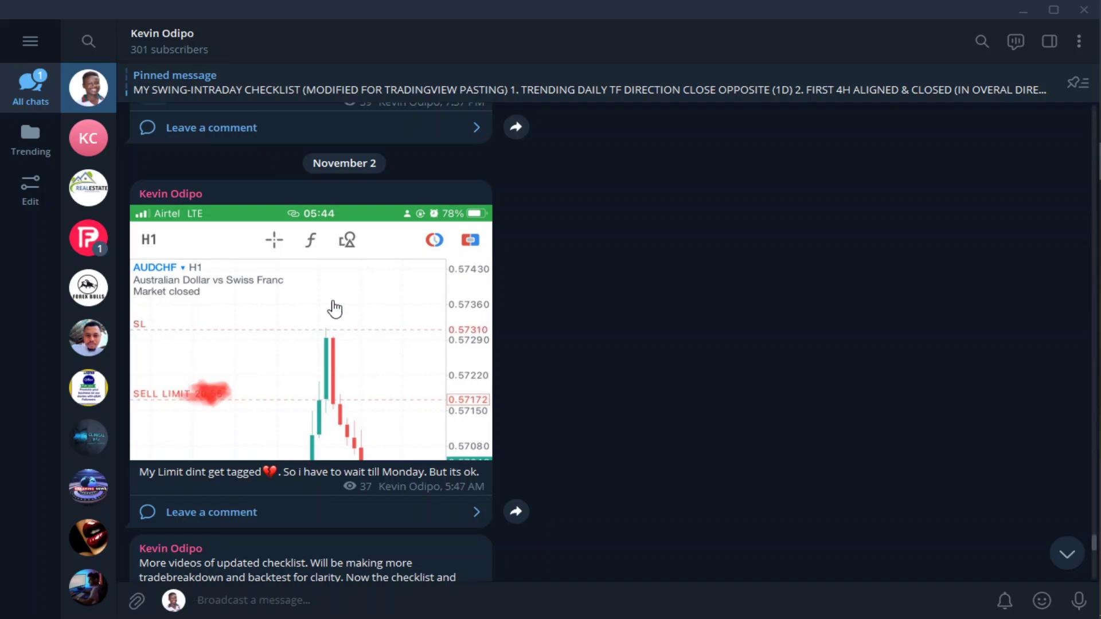
left_click(419, 370)
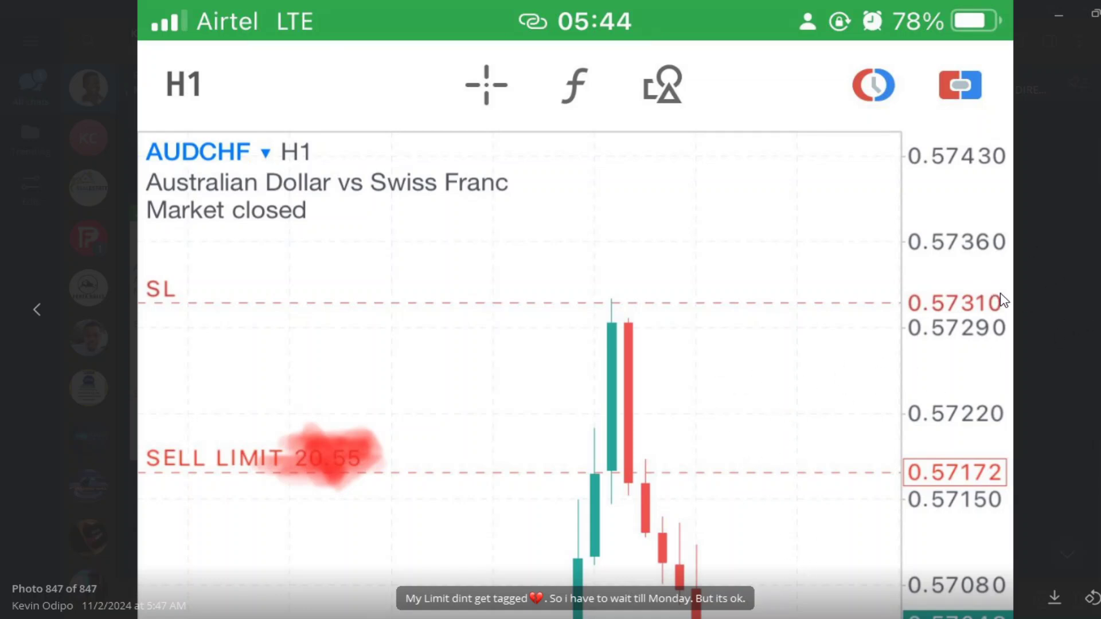
left_click(1017, 290)
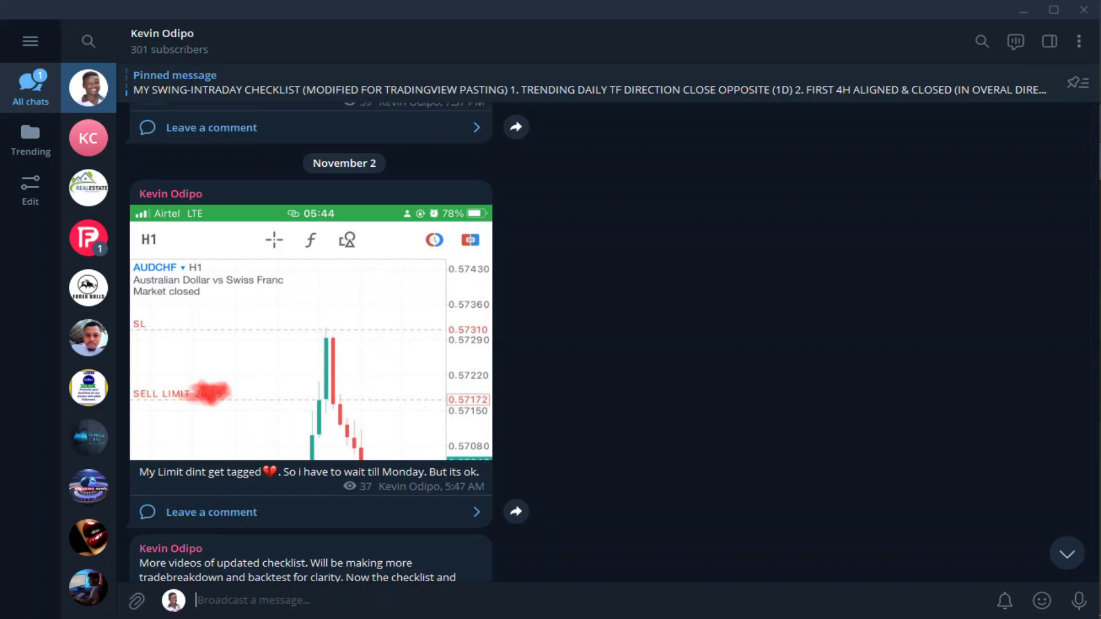
left_click(1015, 137)
Extend the second long position's end to the candle on Tue 09 Apr that reaches its target
mouse_move(447, 389)
left_mouse_down()
mouse_move(315, 393)
mouse_move(364, 388)
mouse_move(336, 400)
left_mouse_up()
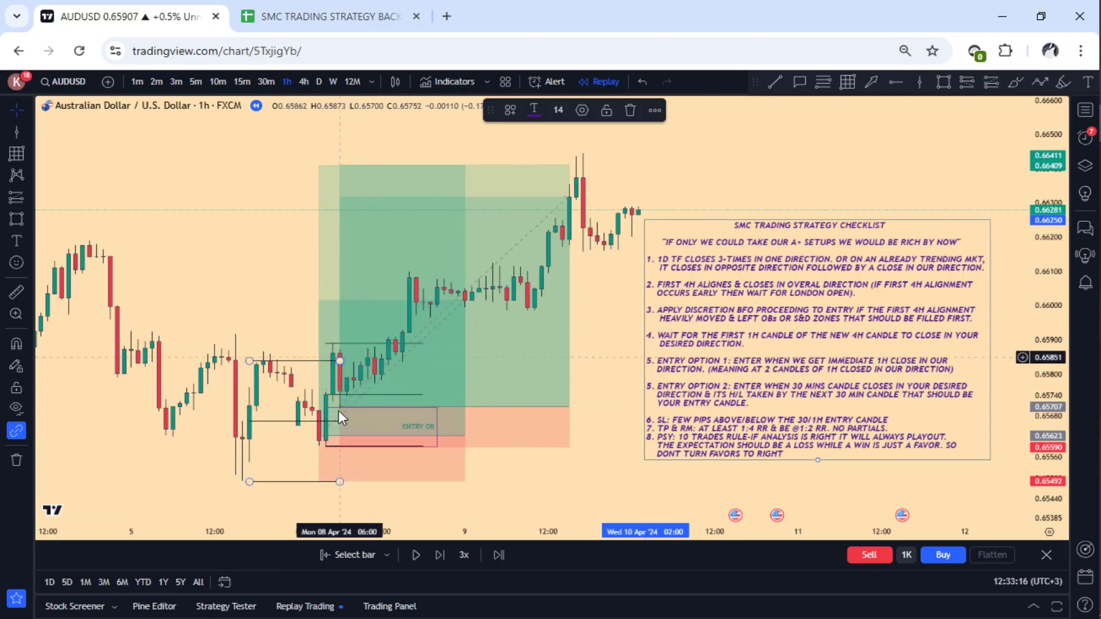
left_click(579, 342)
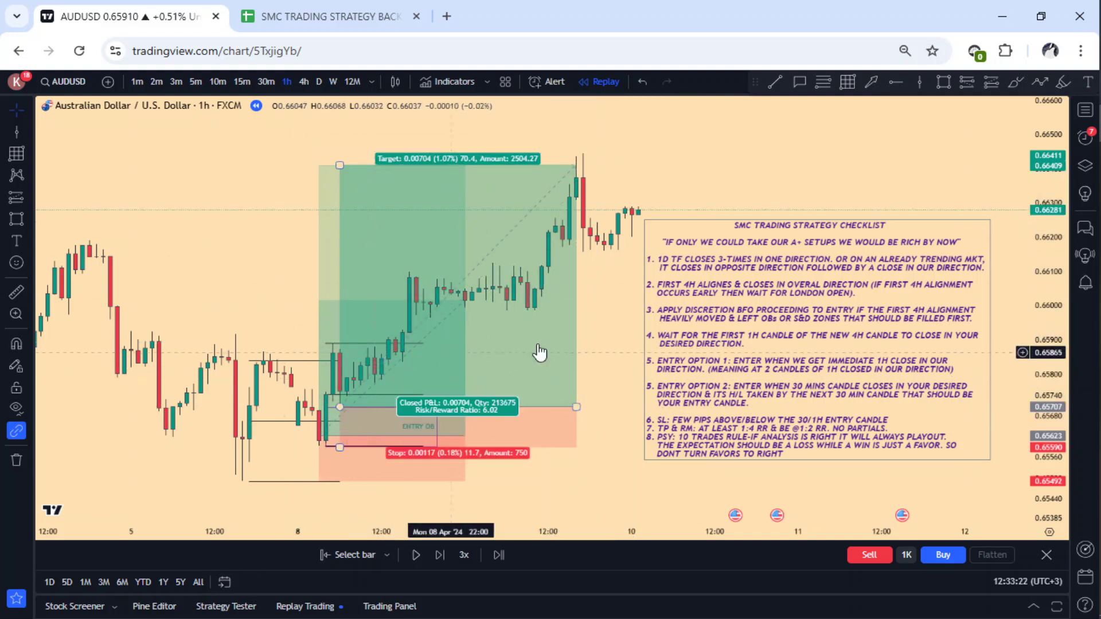
left_click(609, 346)
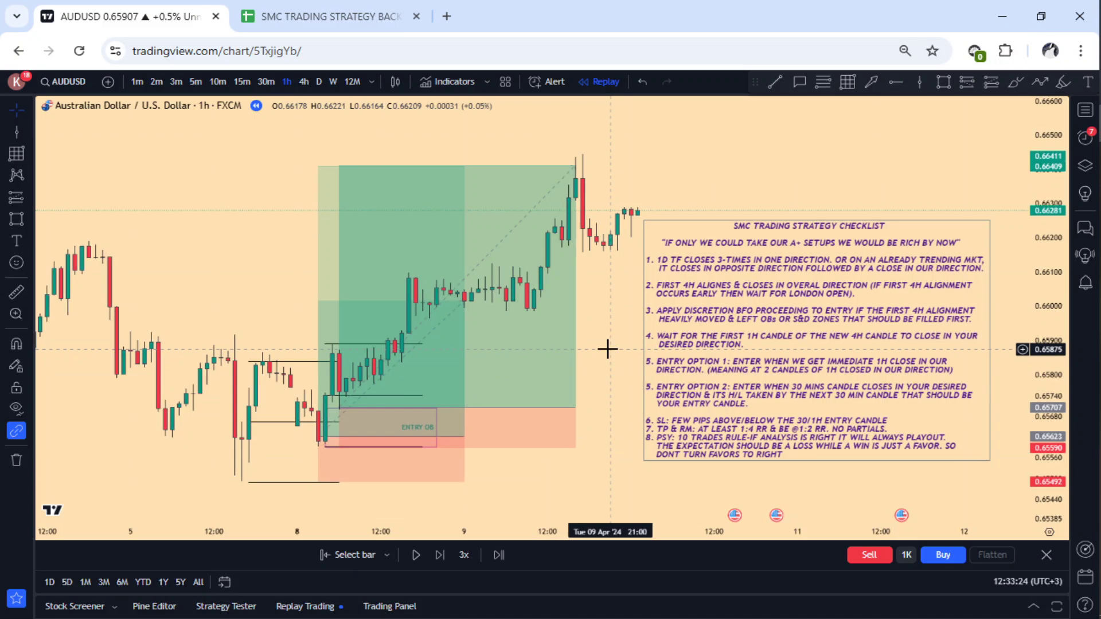
Draw a third Gann Box over the small consolidation on Mon 08 Apr, from about 0.65875 down to 0.65761
left_click(991, 92)
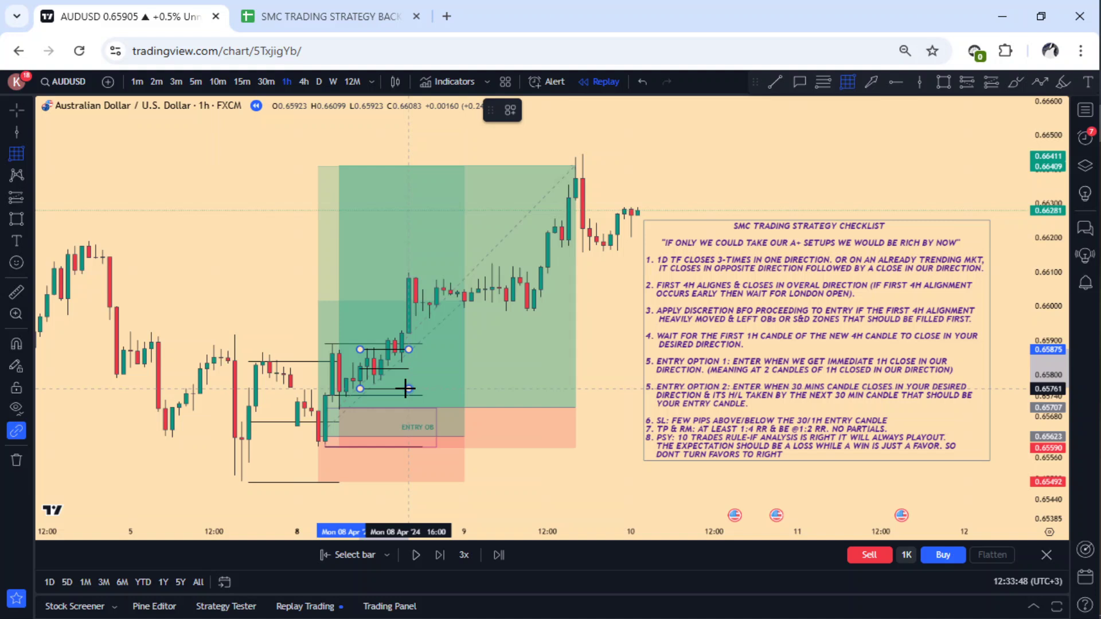
left_click(405, 388)
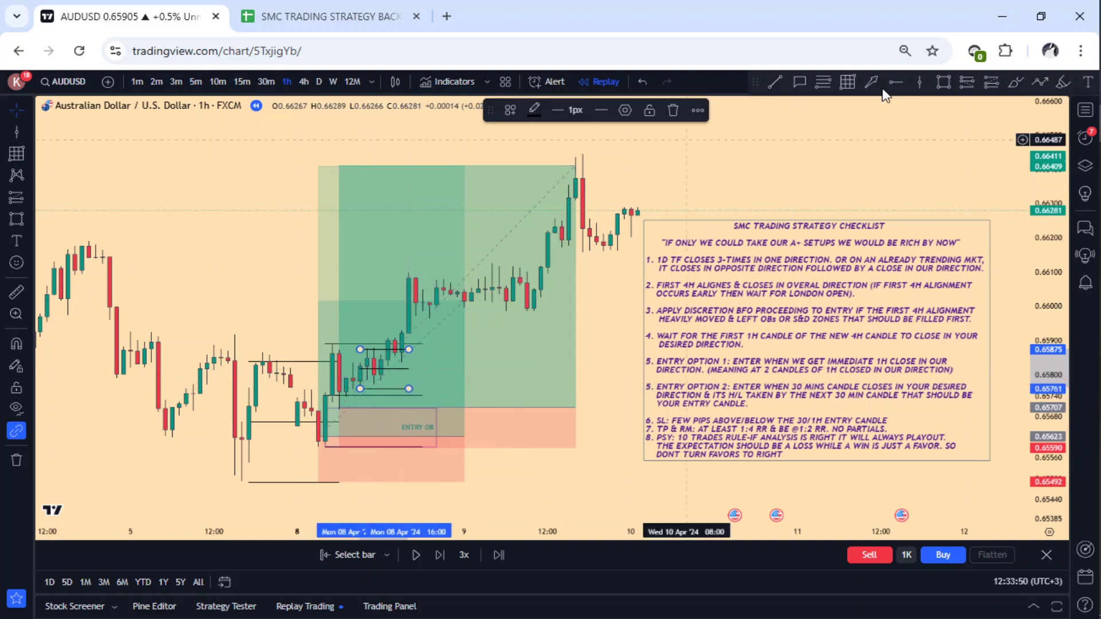
Place a long position at the third Gann Box's midline from Mon 08 Apr 11:00, with entry 0.65814, stop 0.65756 and target 0.66402
left_click(991, 82)
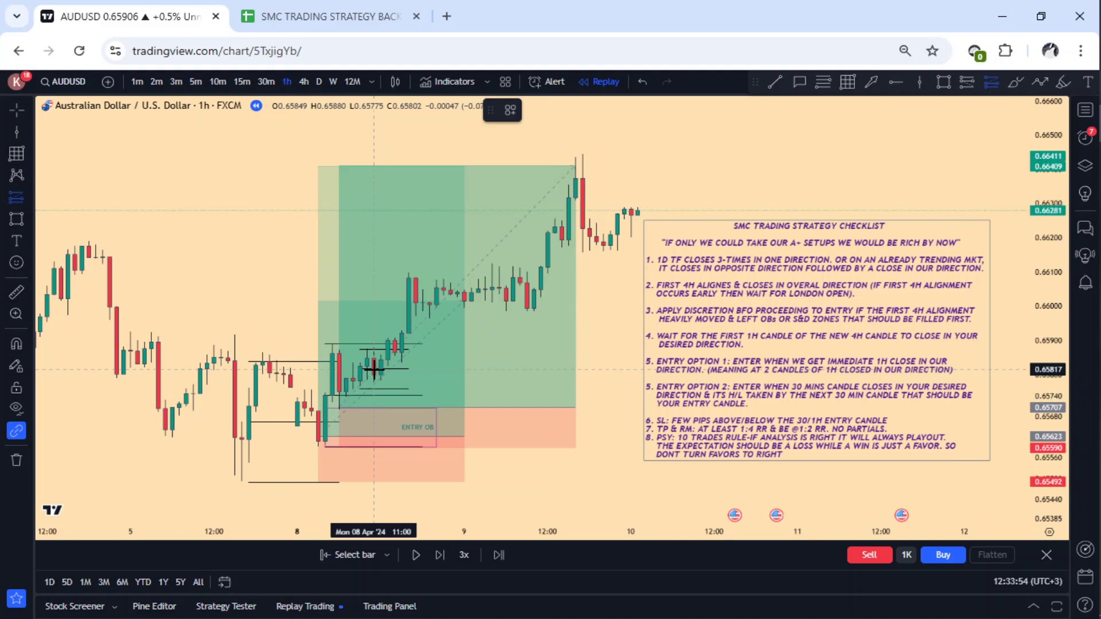
left_click(374, 369)
left_click_drag(373, 435, 365, 391)
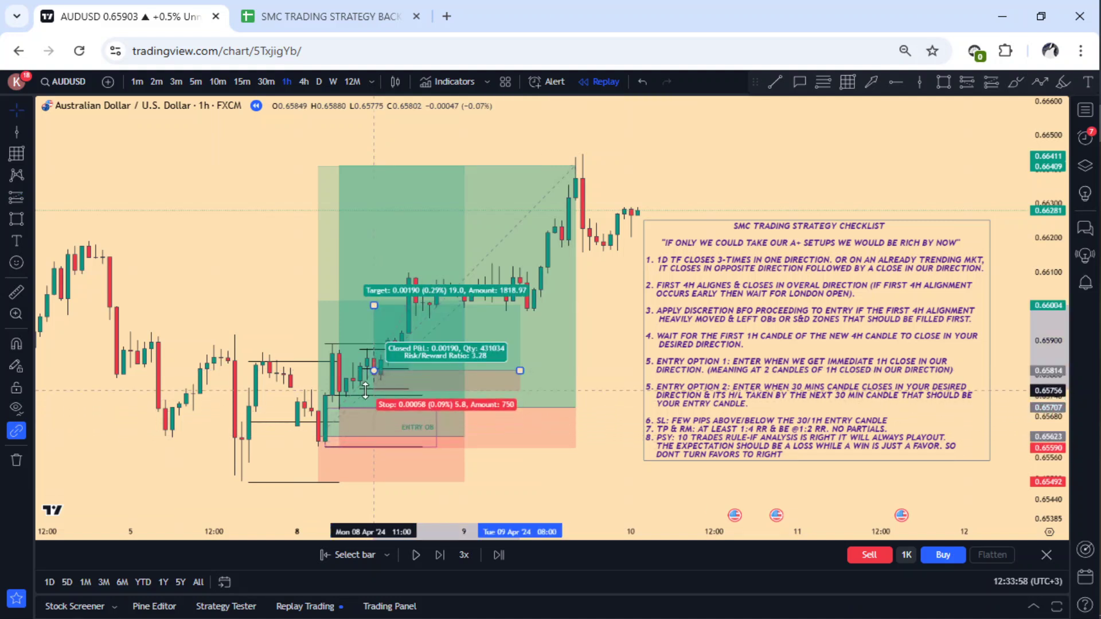
left_click_drag(374, 305, 460, 169)
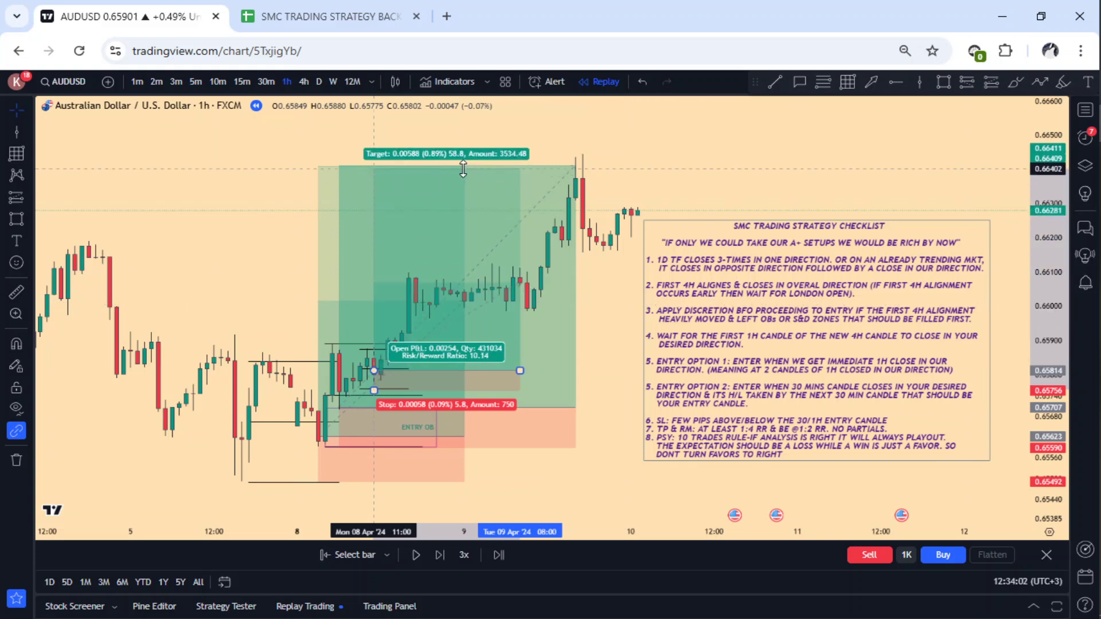
Deselect the new long position and move the checklist further away from the latest candles, to start at Wed 10 Apr 09:00
left_click_drag(713, 135, 690, 122)
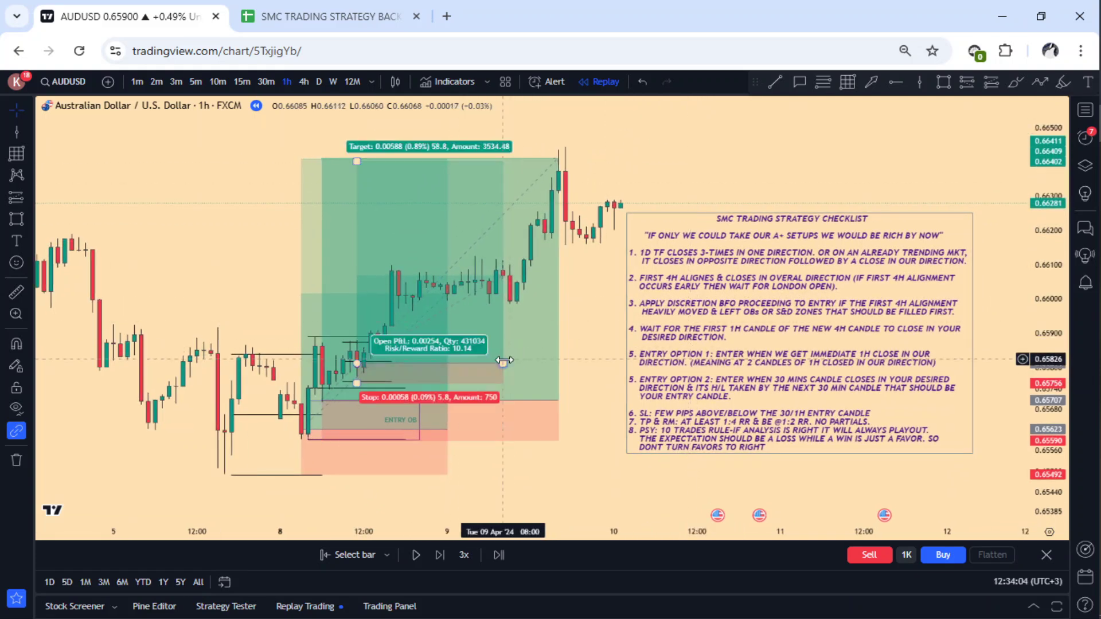
left_click(503, 362)
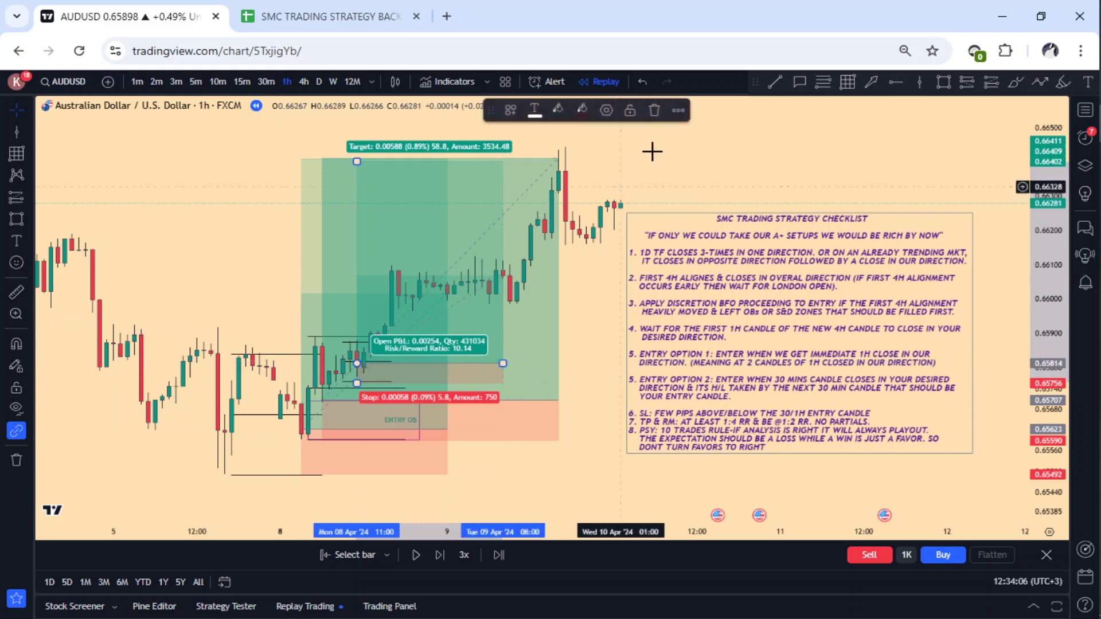
left_click(682, 173)
left_click_drag(682, 174, 641, 174)
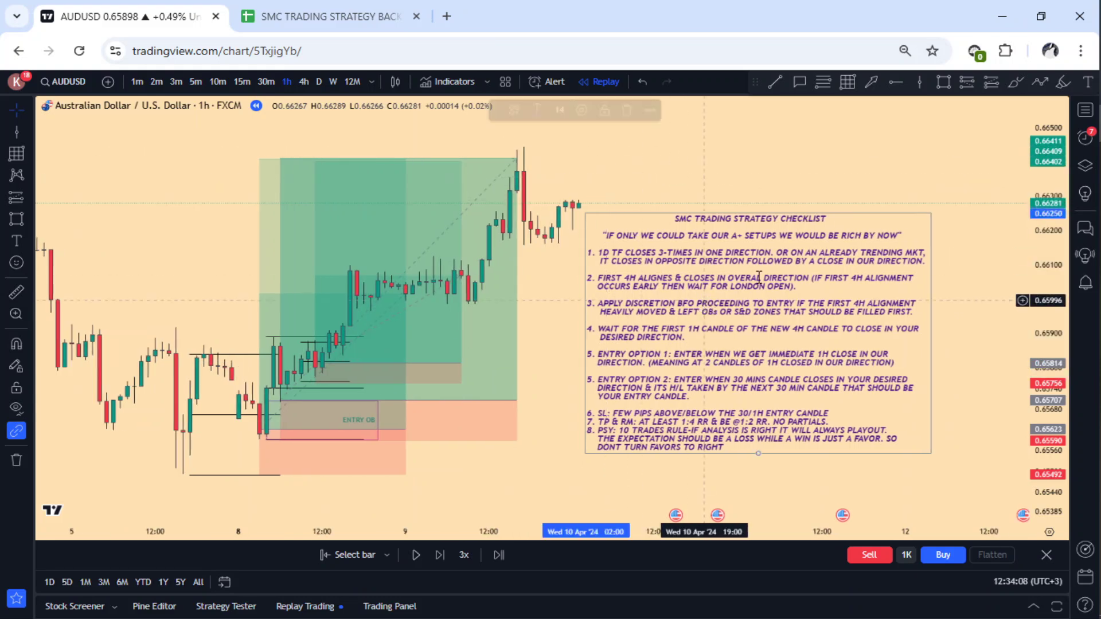
left_click_drag(705, 302, 754, 278)
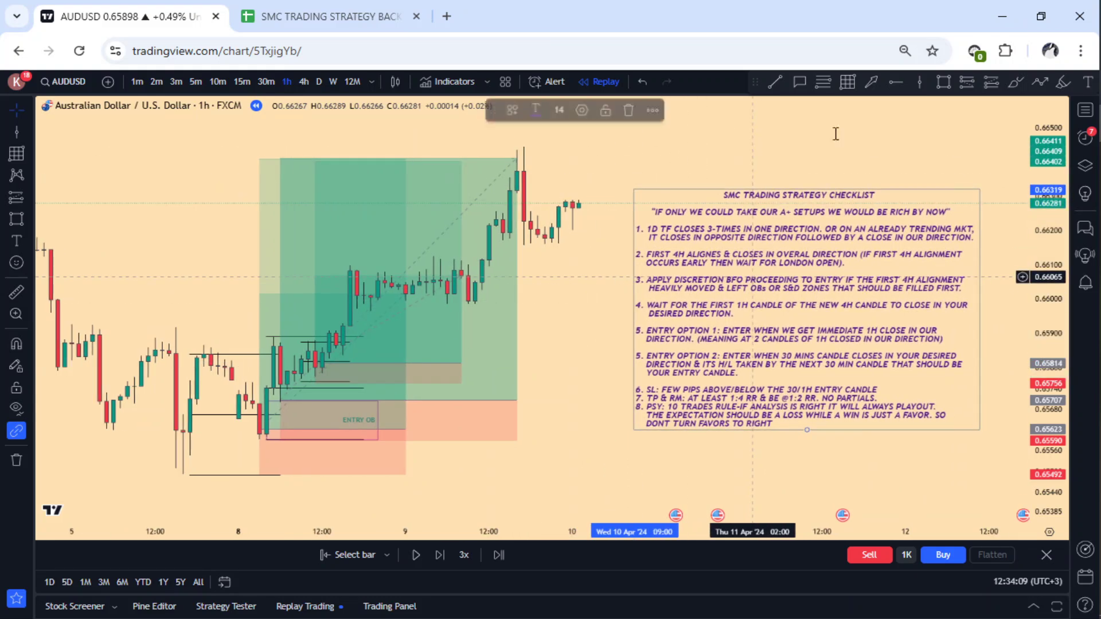
Draw a fourth Gann Box from Tue 09 Apr 10:00, spanning from 0.66121 down to the swing low there
left_click(944, 85)
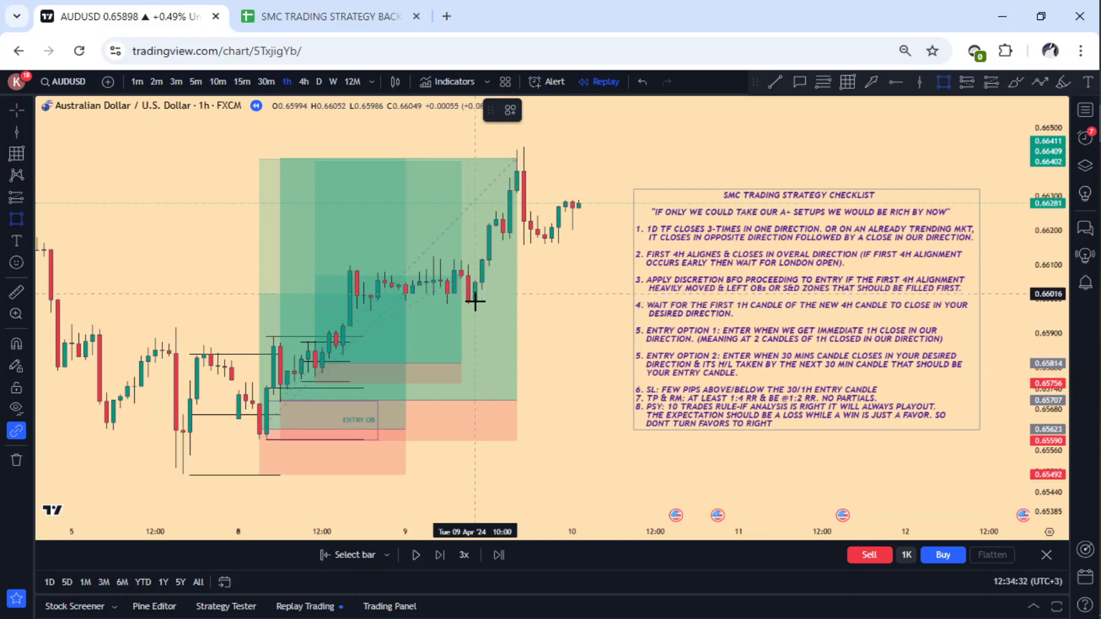
left_click(848, 83)
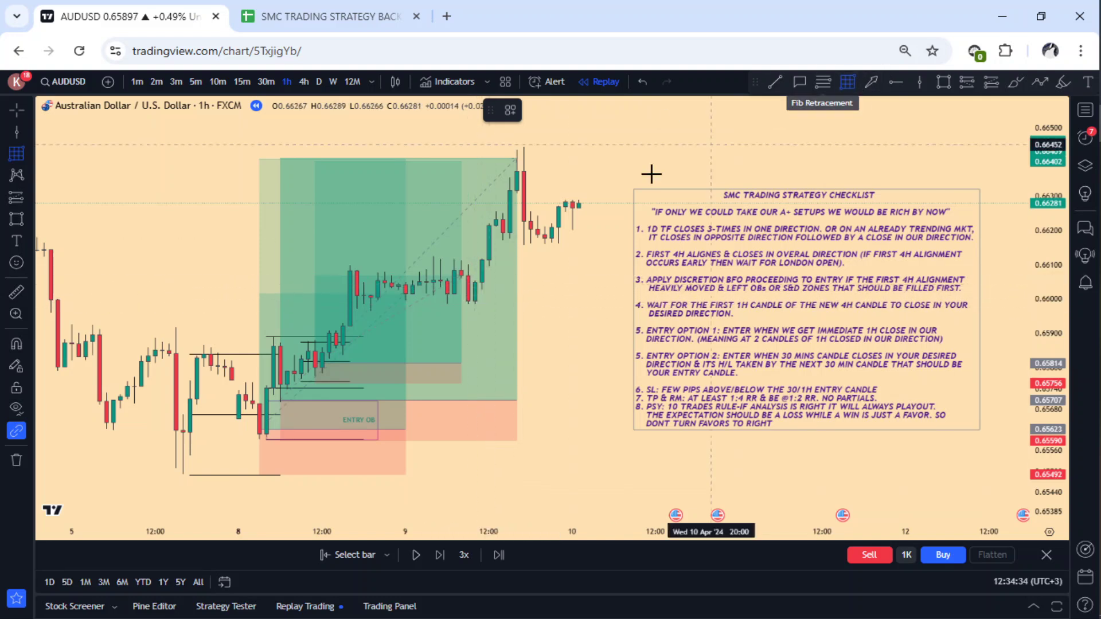
left_click(473, 257)
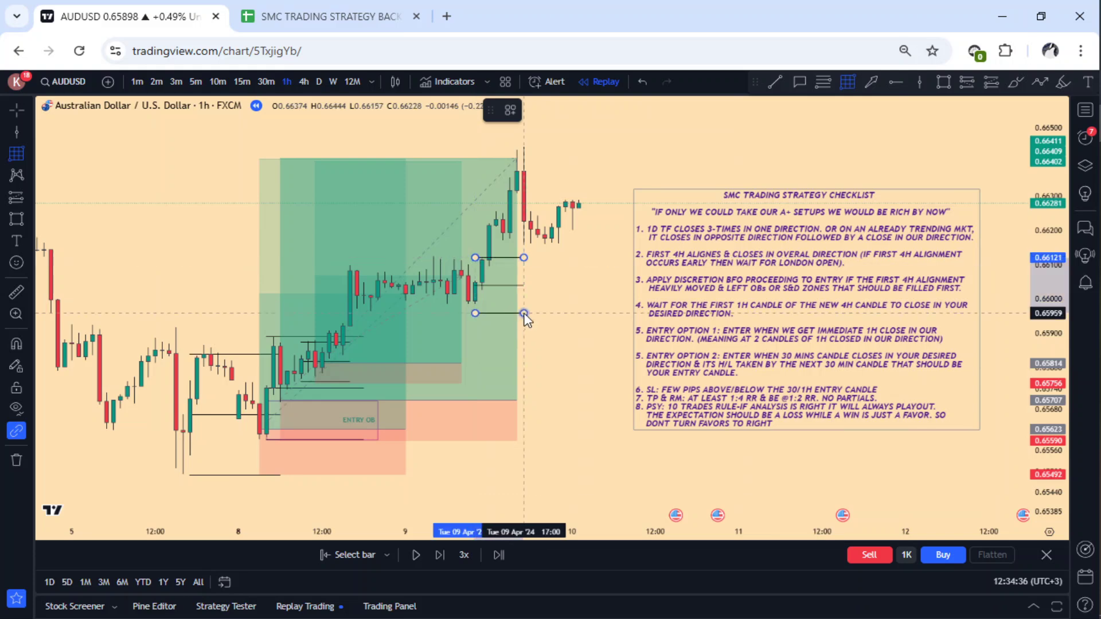
left_click(530, 303)
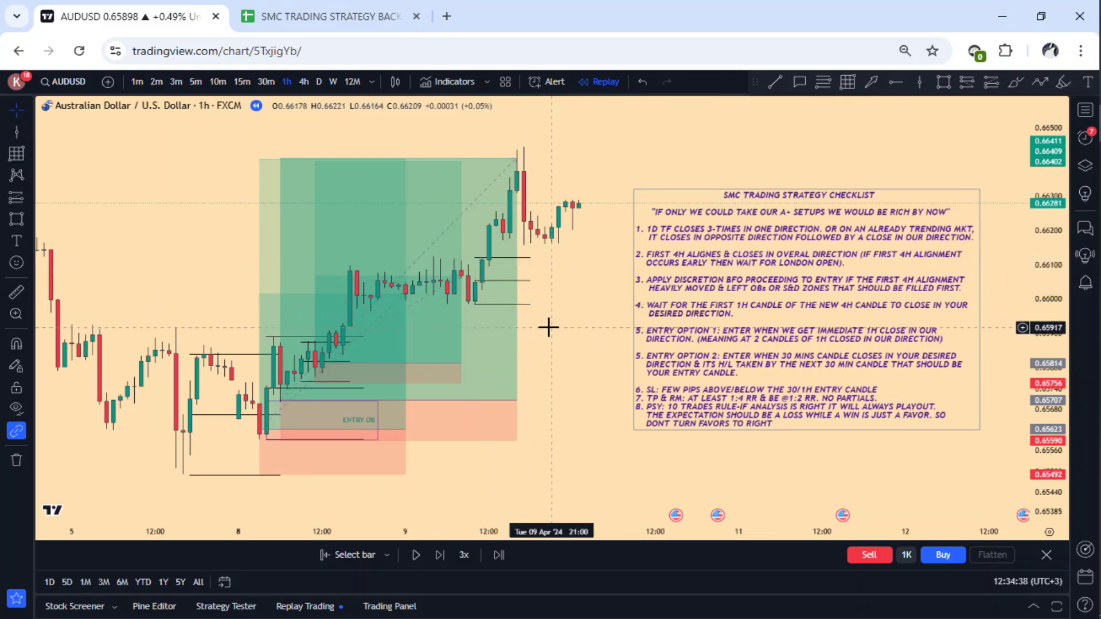
Place a long position at the fourth Gann Box's midline from Tue 09 Apr 13:00, with entry 0.66053, stop 0.65982 and target 0.66479
left_click_drag(575, 307, 561, 344)
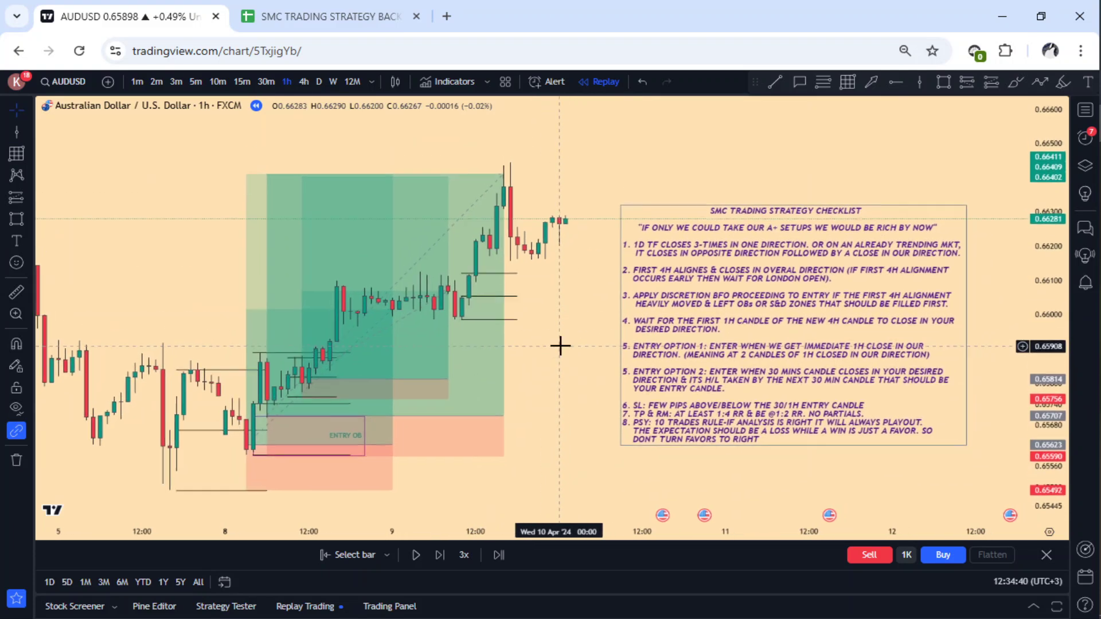
left_click(990, 83)
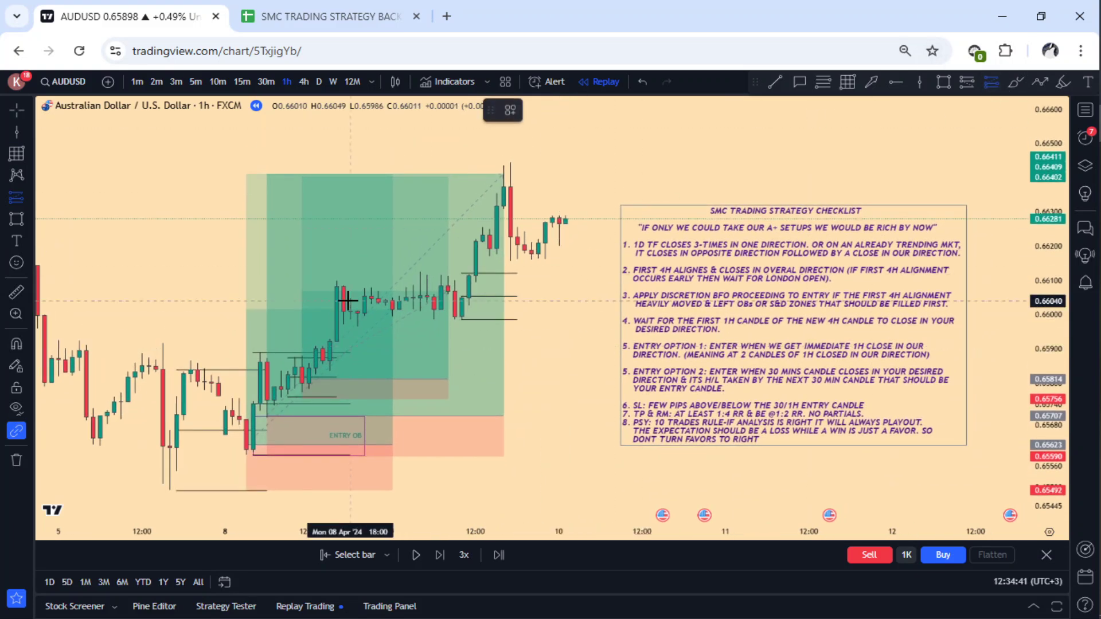
left_click(483, 296)
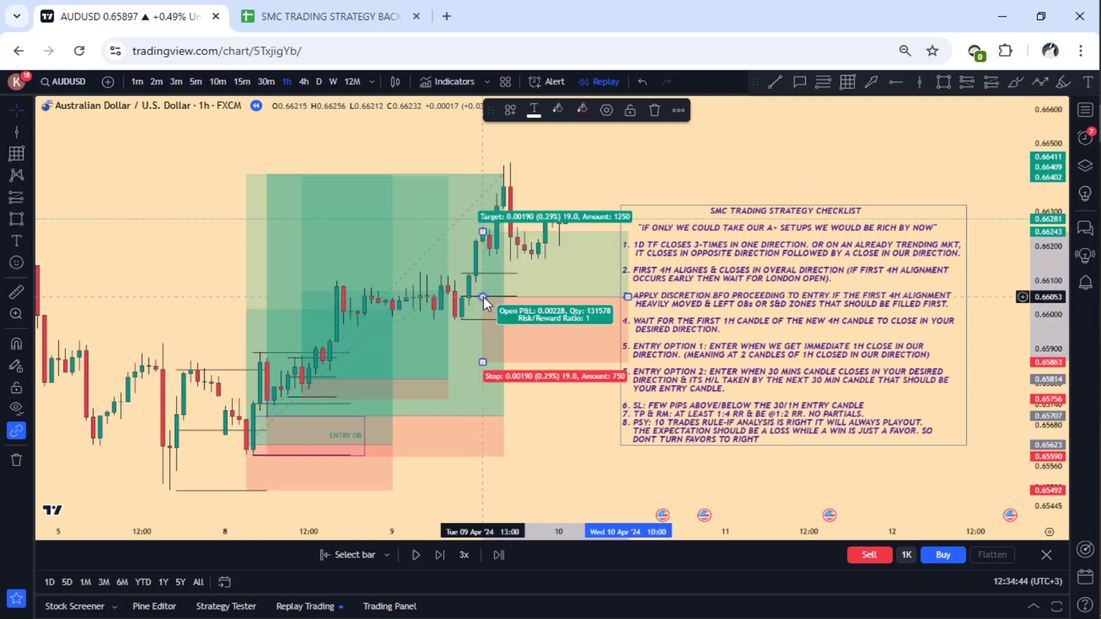
left_click_drag(484, 361, 477, 320)
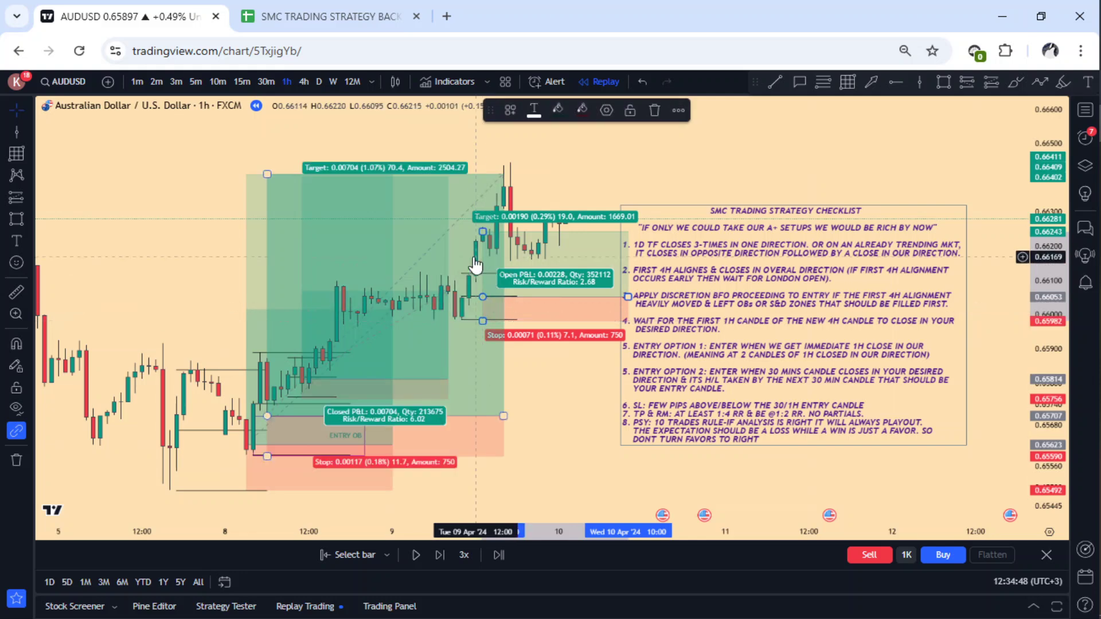
mouse_move(484, 231)
left_mouse_down()
mouse_move(523, 161)
mouse_move(485, 151)
left_mouse_up()
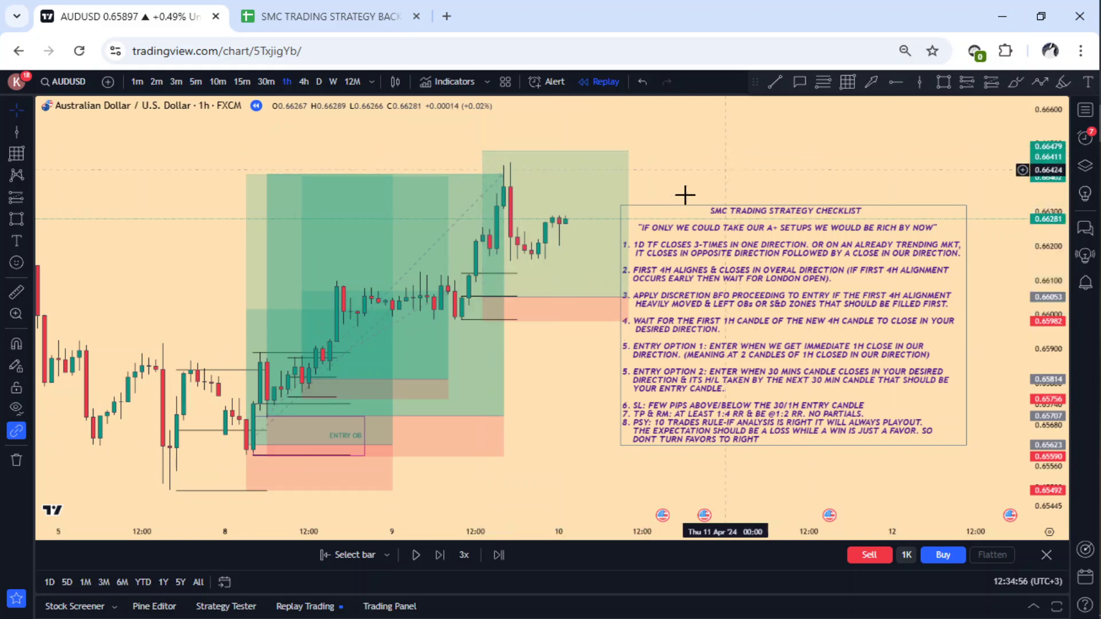
Refine the fourth long position by lowering its entry to 0.66035 and its target to 0.66413, and deselect it
left_click_drag(481, 298, 481, 300)
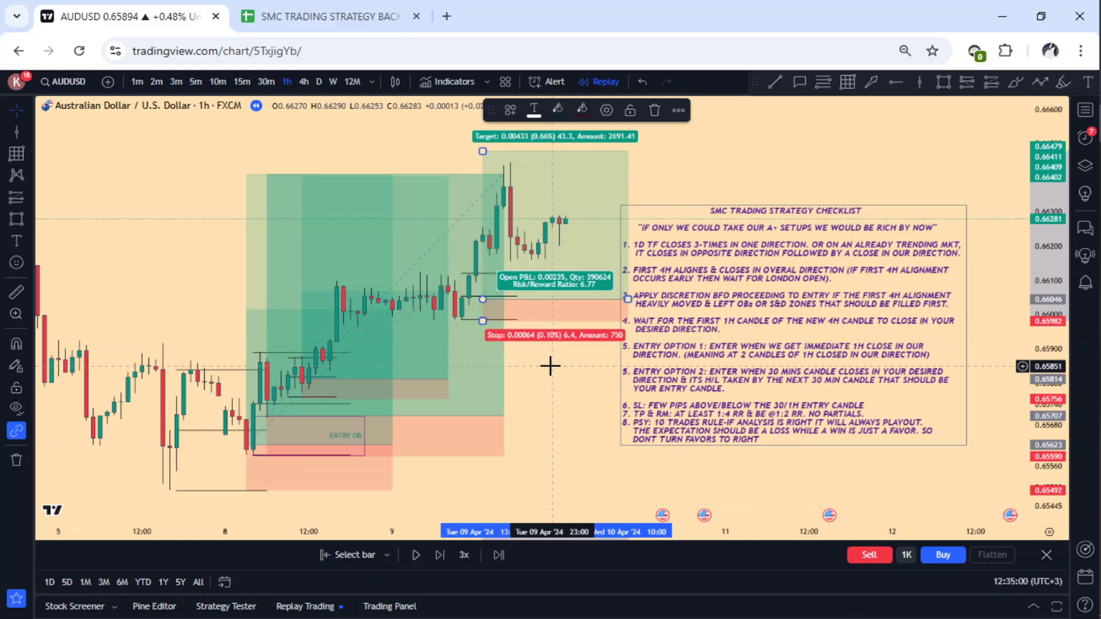
left_click_drag(548, 363, 543, 374)
left_click_drag(481, 163, 477, 183)
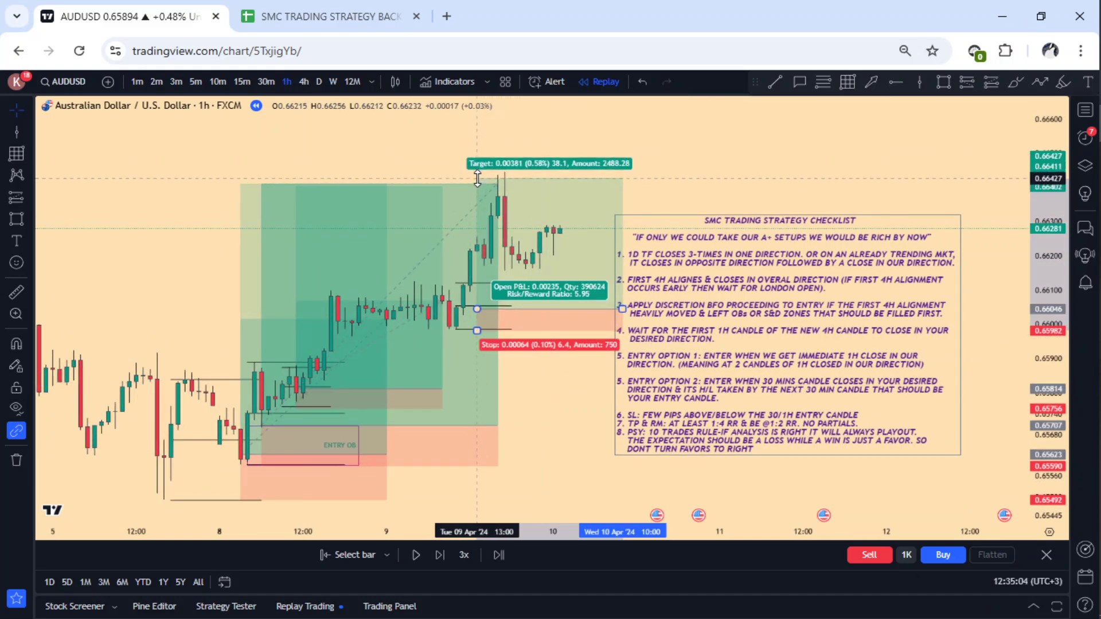
left_click_drag(477, 183, 477, 184)
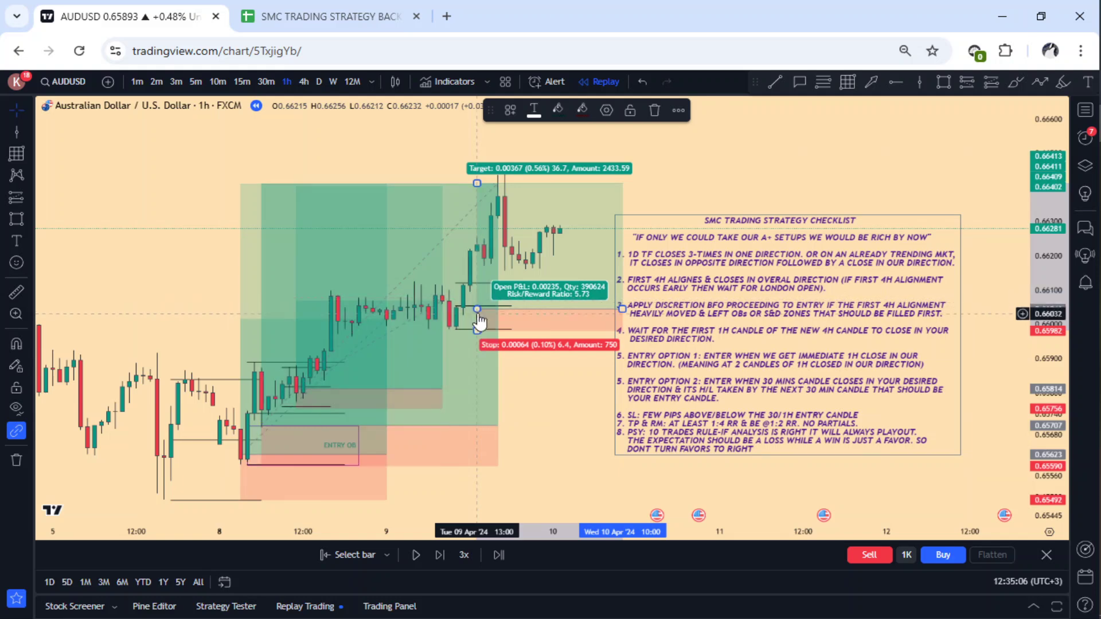
left_click_drag(478, 308, 478, 311)
left_click(577, 393)
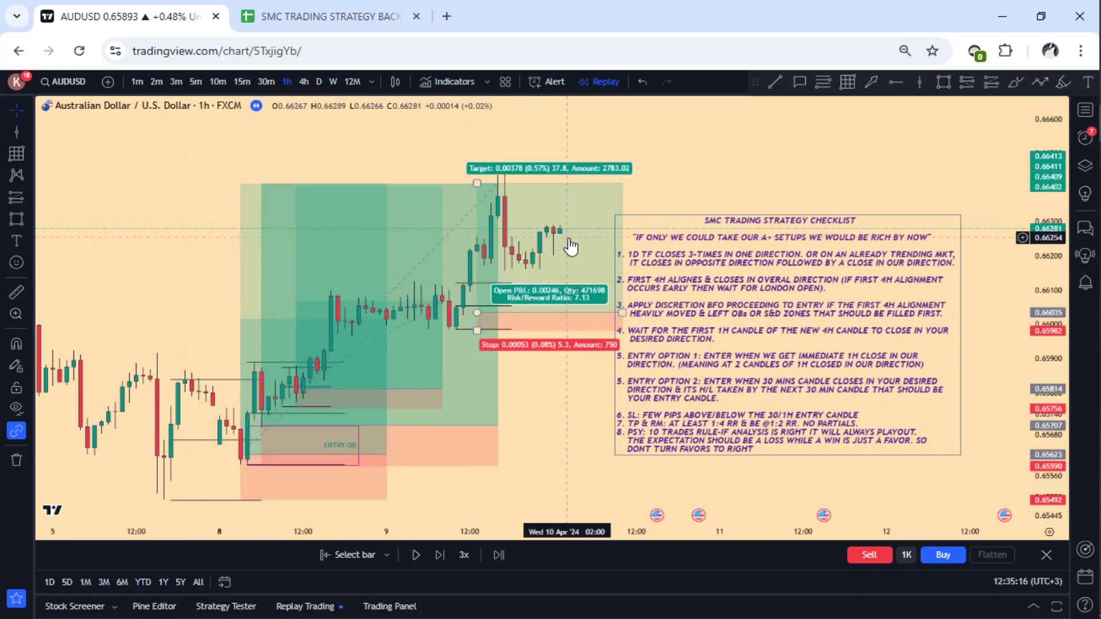
Shorten the fourth long position to end at Wed 10 Apr 00:00 and reposition the checklist to start at Wed 10 Apr 05:00
left_click_drag(716, 298, 751, 272)
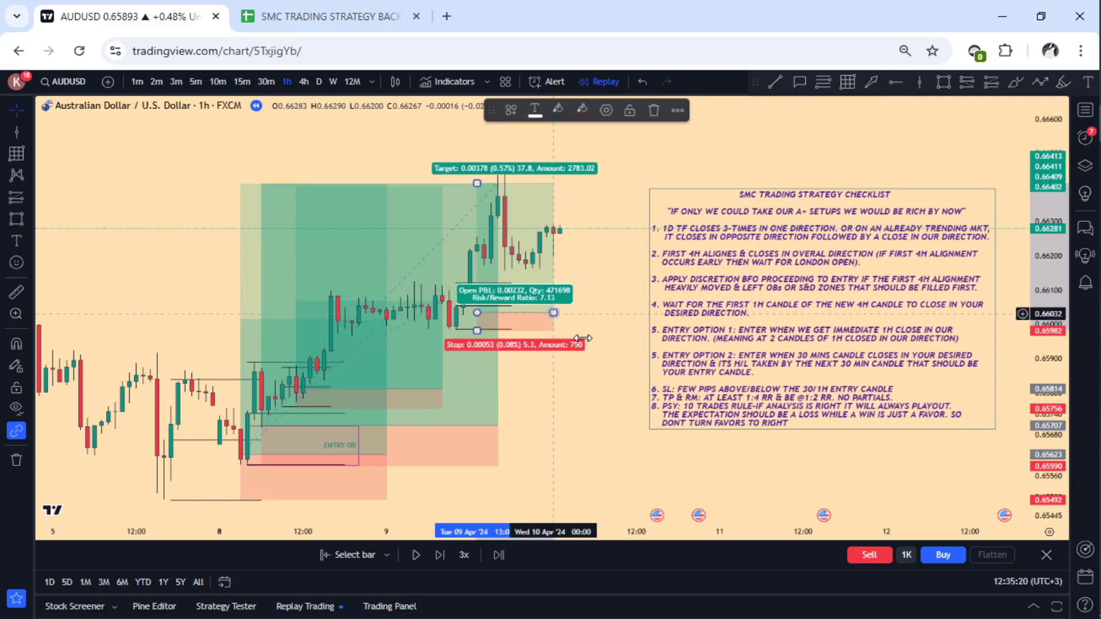
left_click_drag(590, 376, 593, 346)
left_click_drag(822, 316, 761, 326)
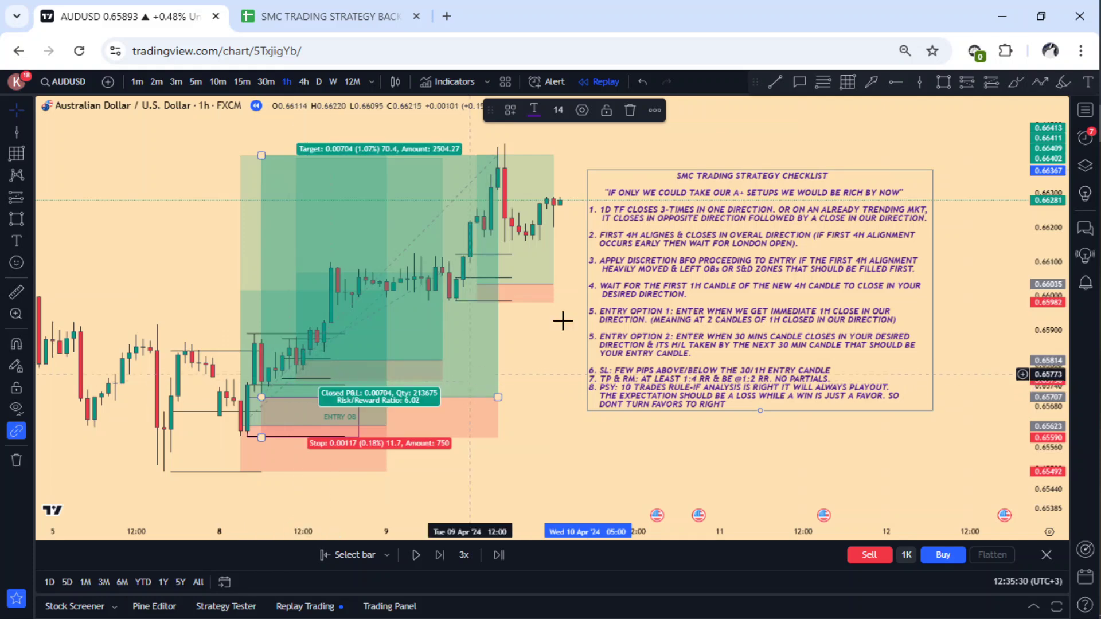
left_click(654, 263)
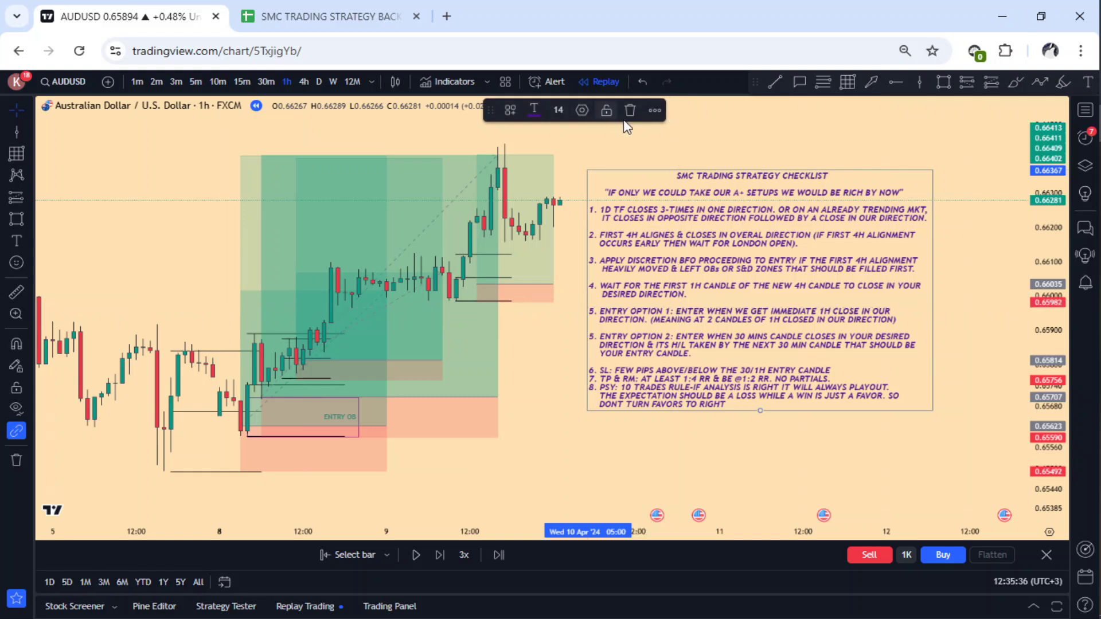
left_click(654, 111)
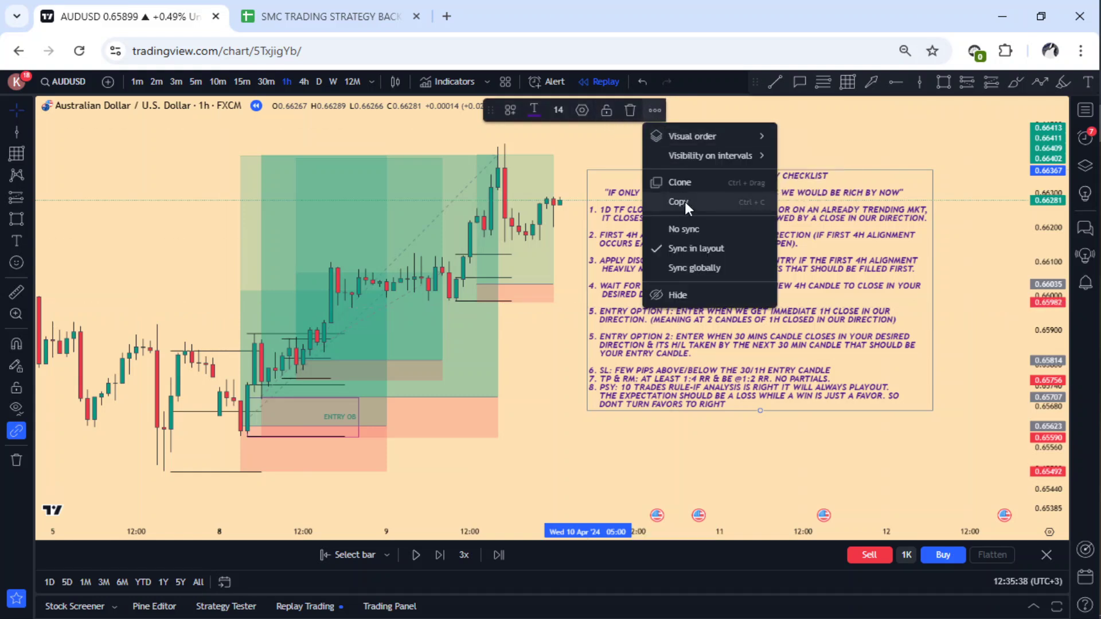
key("Escape")
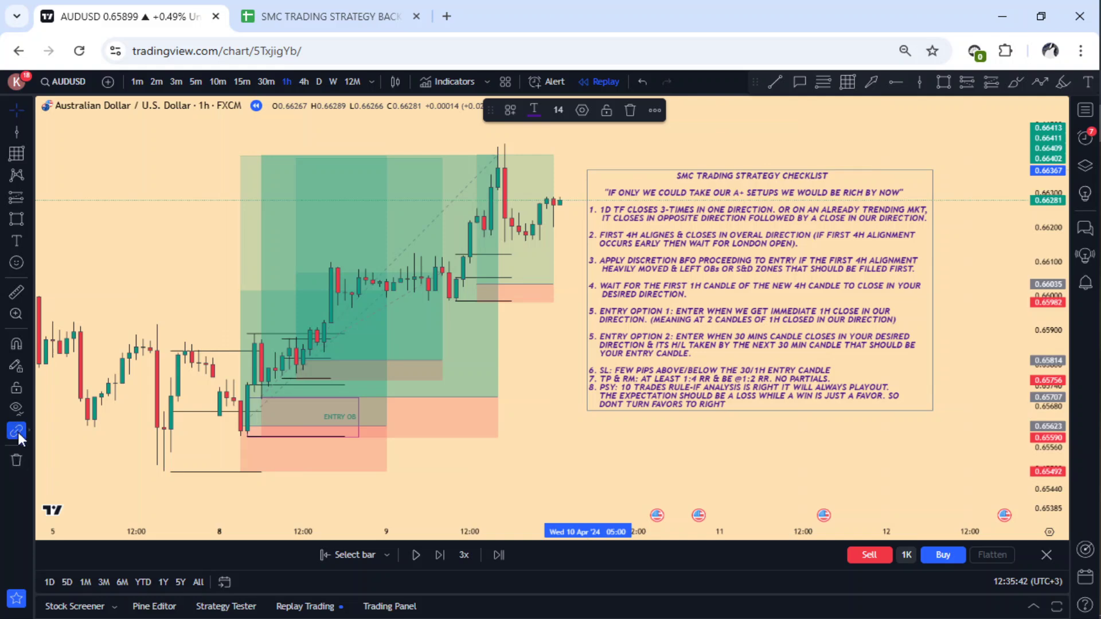
Remove all 12 drawings from the AUDUSD chart
left_click(9, 461)
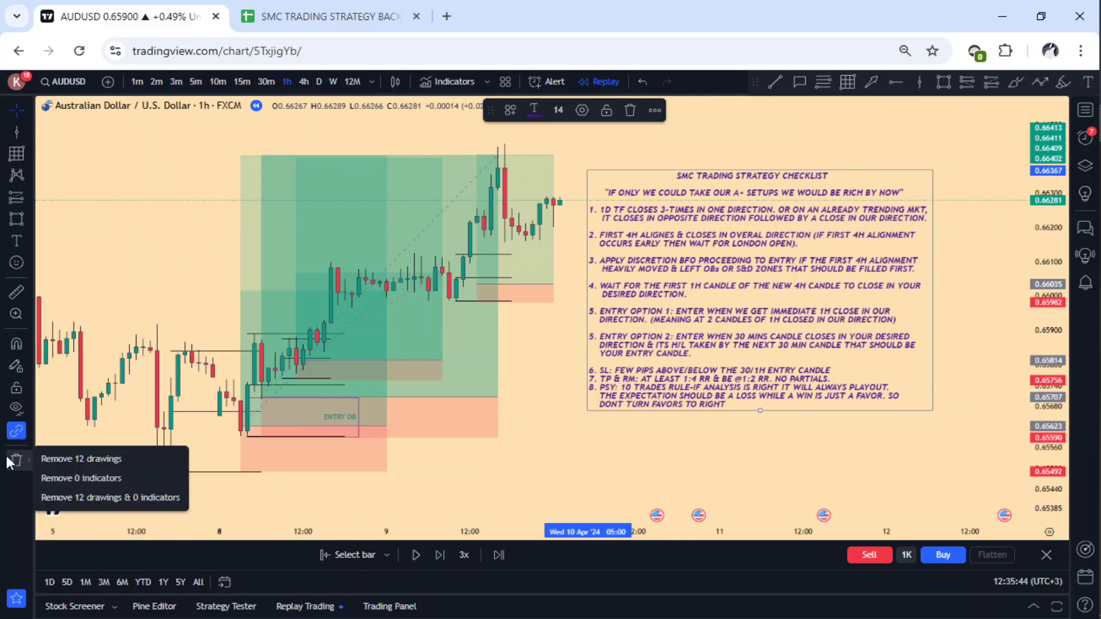
left_click(92, 460)
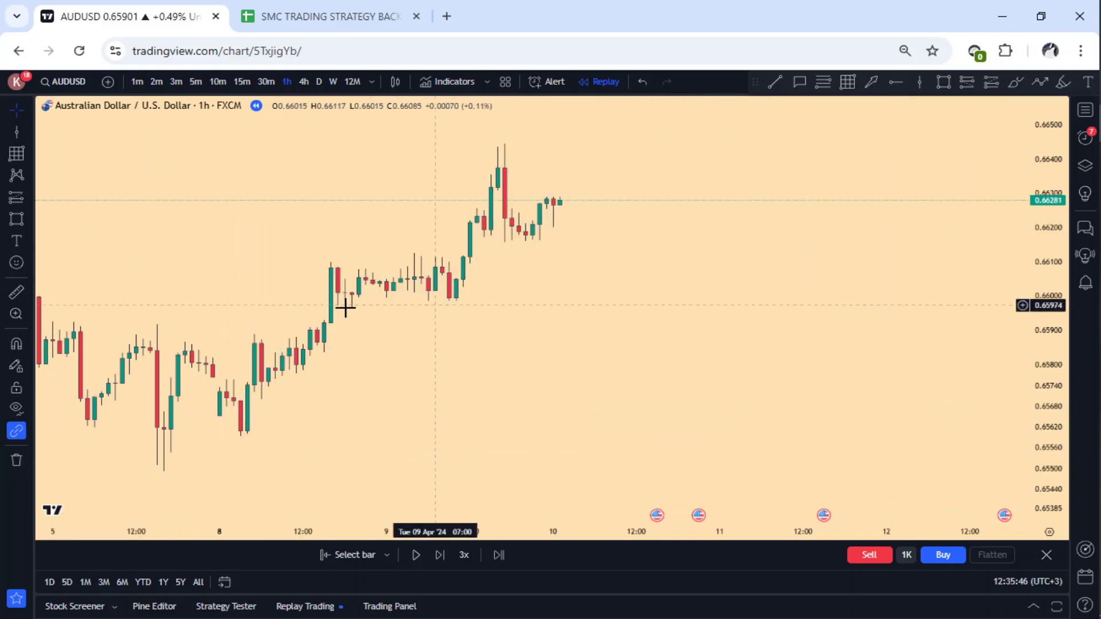
Switch AUDUSD to the daily timeframe and reset the chart view
left_click_drag(381, 405, 727, 322)
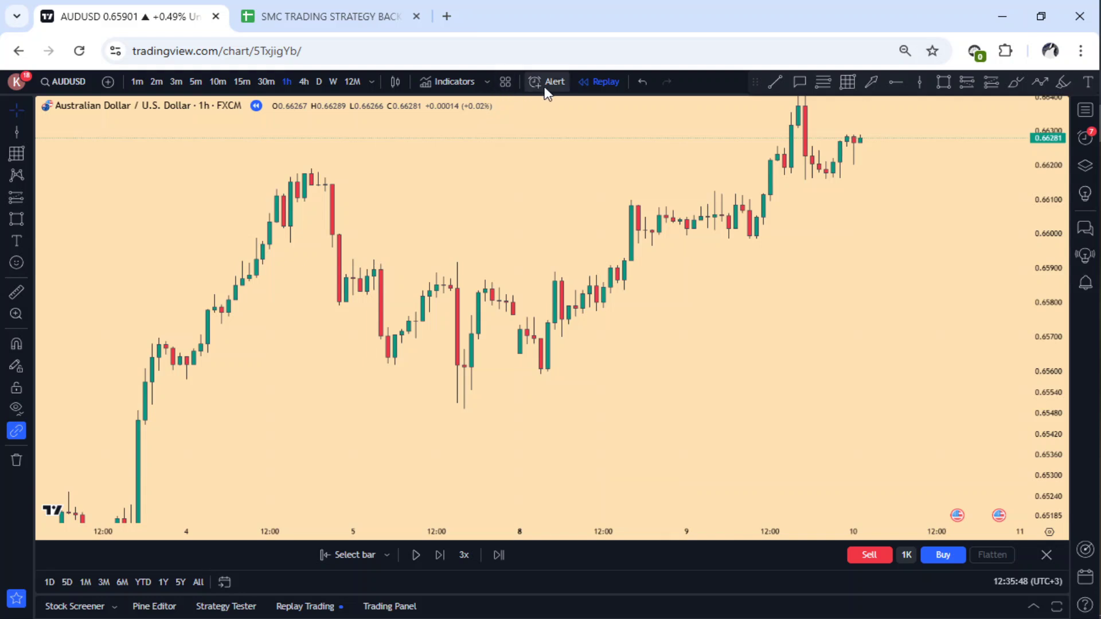
left_click(319, 83)
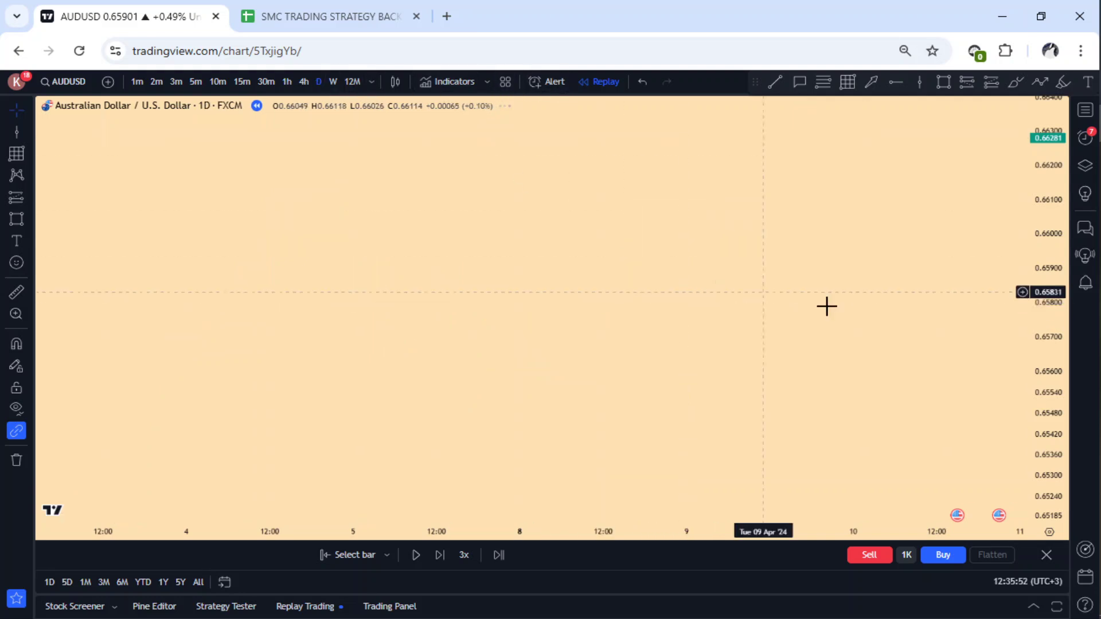
right_click(656, 273)
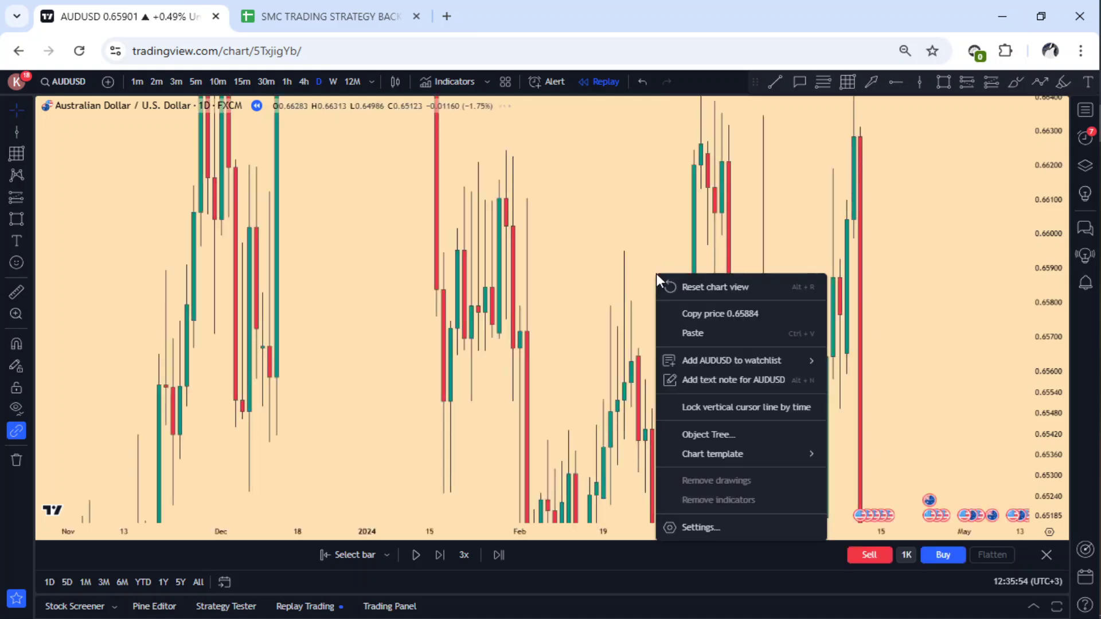
left_click(696, 288)
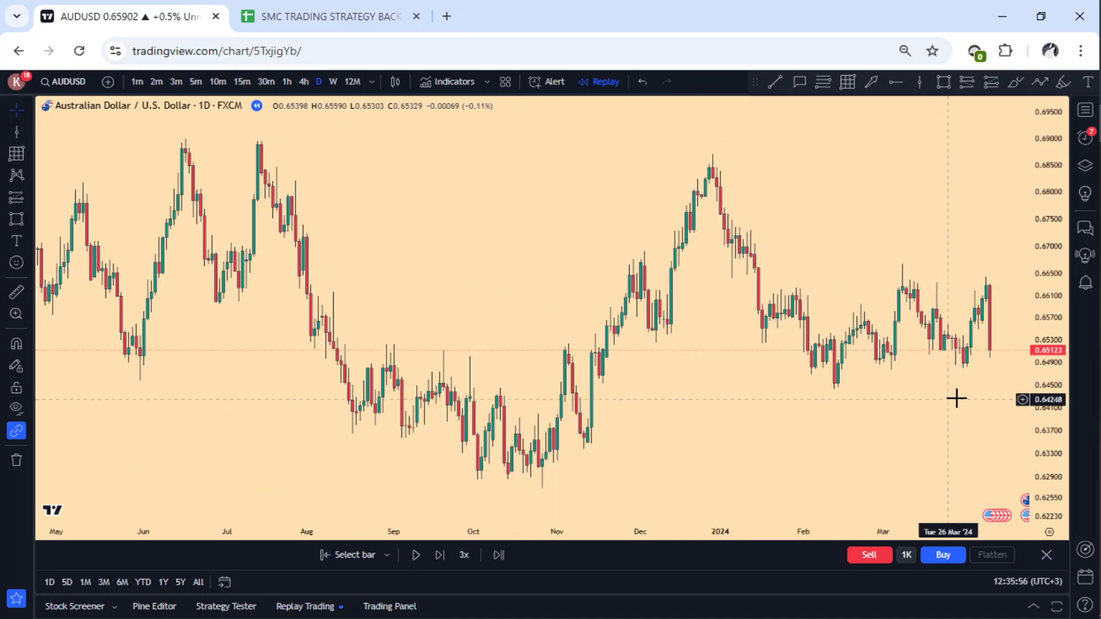
Examine the recent daily candles from February to April 2024, leaving empty space after the latest candle
left_click_drag(1056, 375, 563, 435)
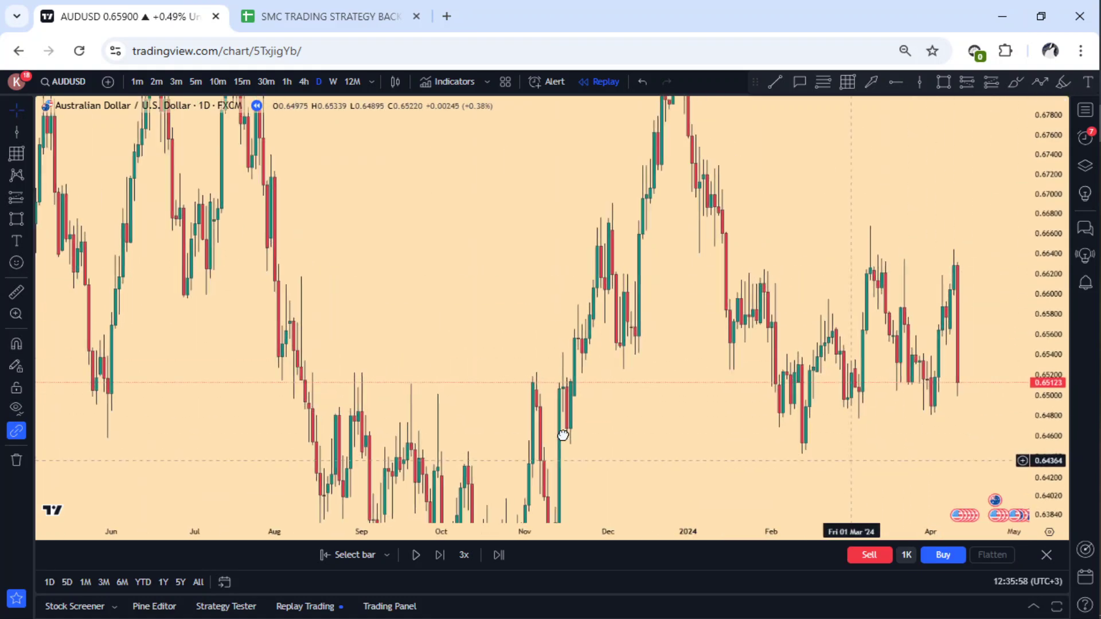
left_click_drag(667, 531, 310, 539)
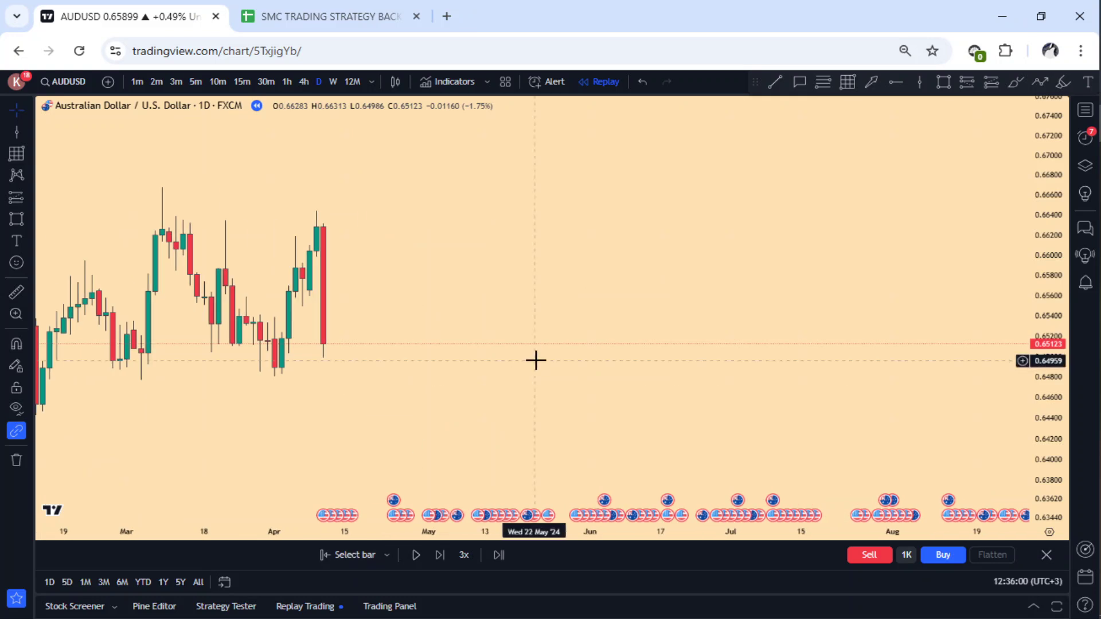
left_click_drag(535, 362, 793, 377)
left_click_drag(1036, 388, 964, 236)
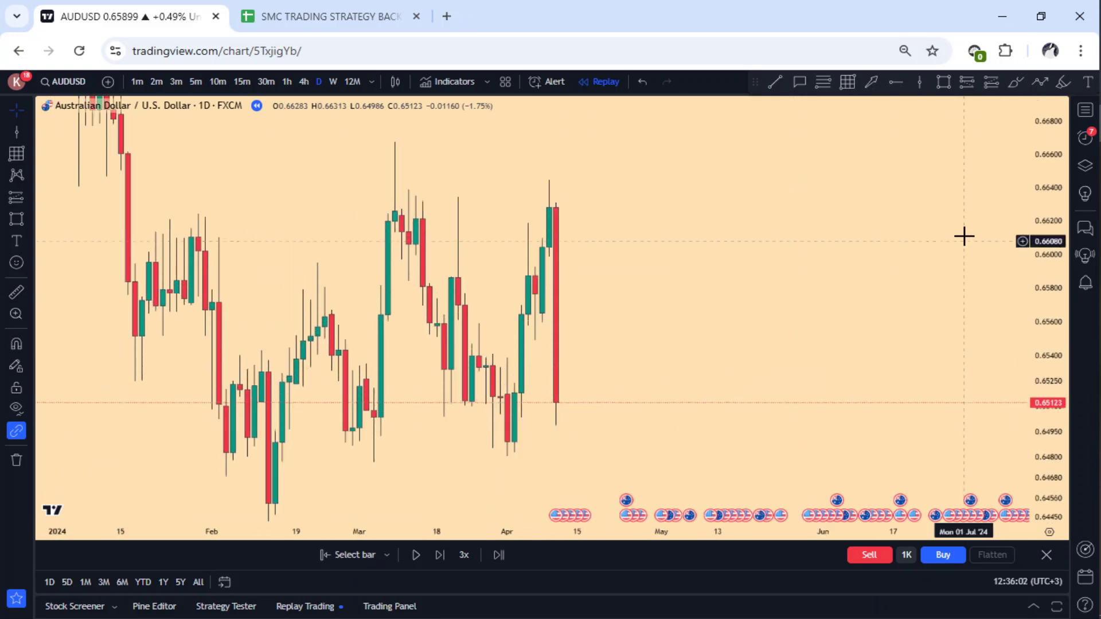
left_click_drag(664, 312, 620, 318)
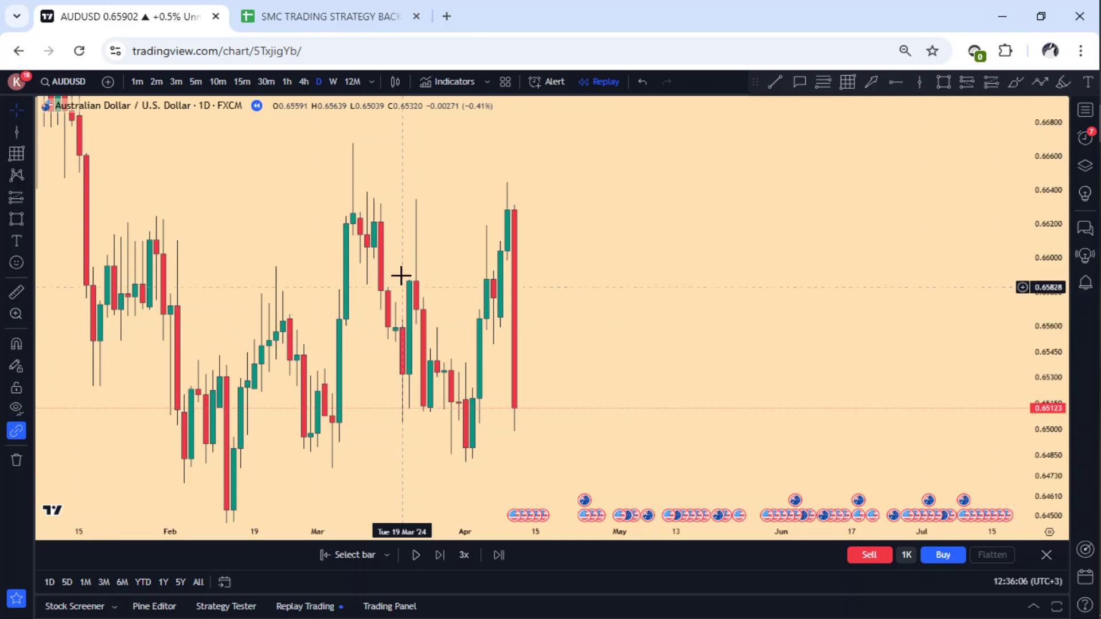
left_click_drag(550, 388, 600, 393)
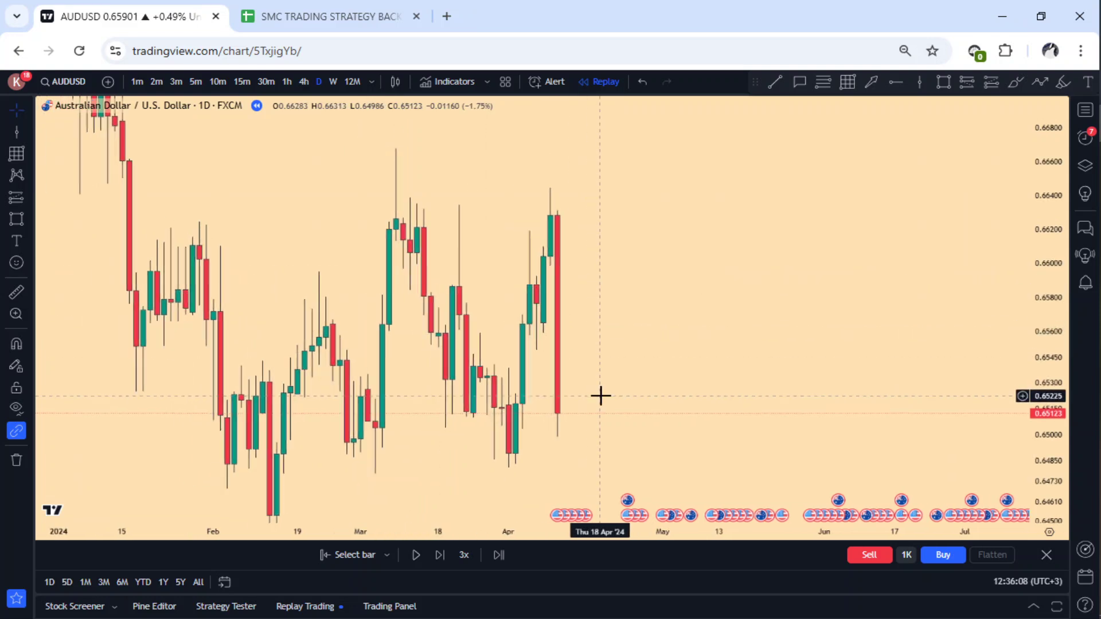
scroll(520, 536, "up", 1)
left_click_drag(579, 344, 624, 338)
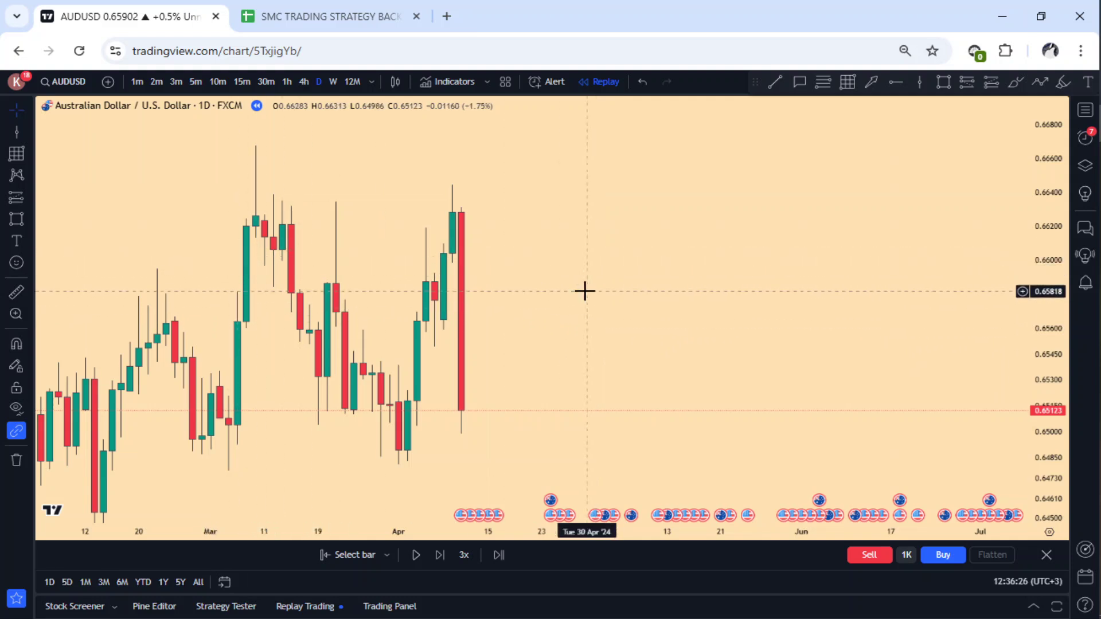
Add a text note in the empty space around early May and apply the saved SMC trading strategy checklist template to it
left_click(1086, 86)
left_click(603, 219)
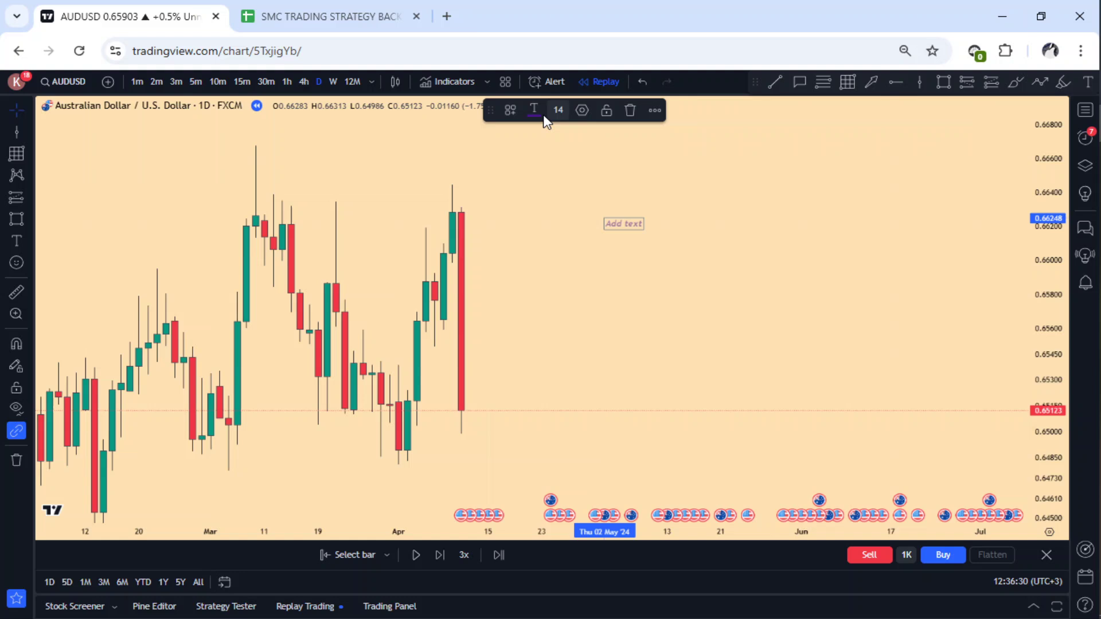
left_click(507, 107)
left_click(556, 177)
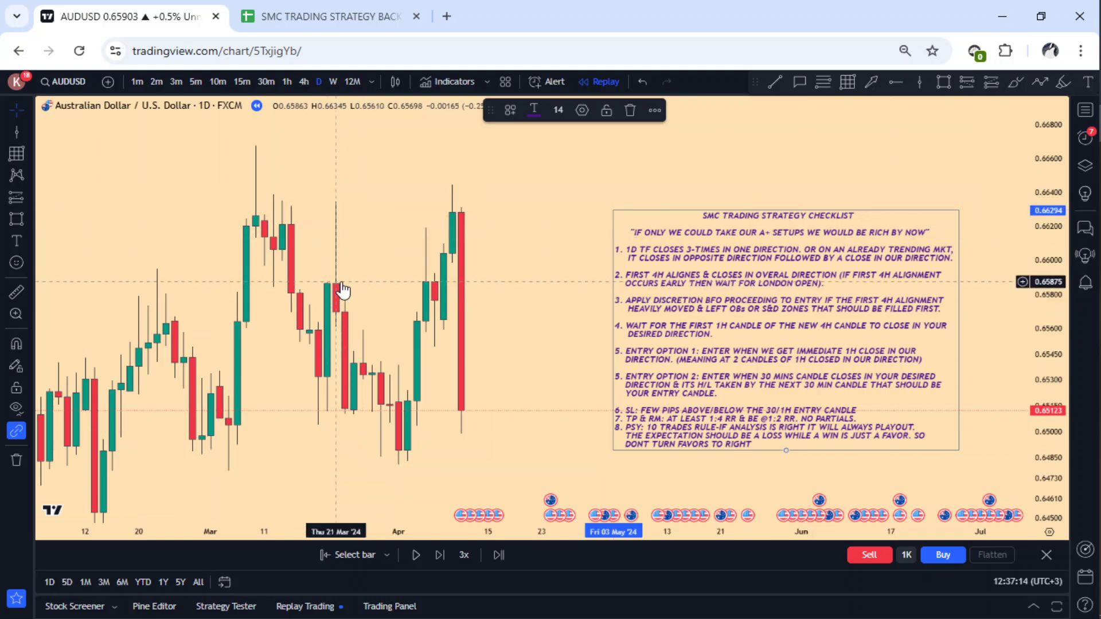
left_click_drag(374, 290, 359, 287)
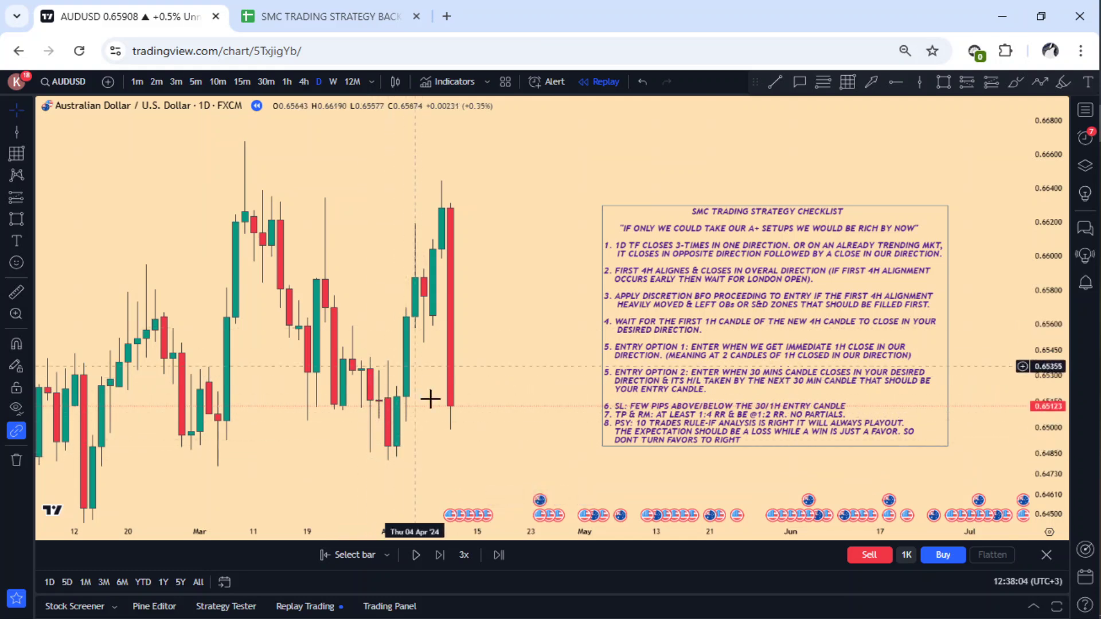
left_click_drag(437, 411, 408, 390)
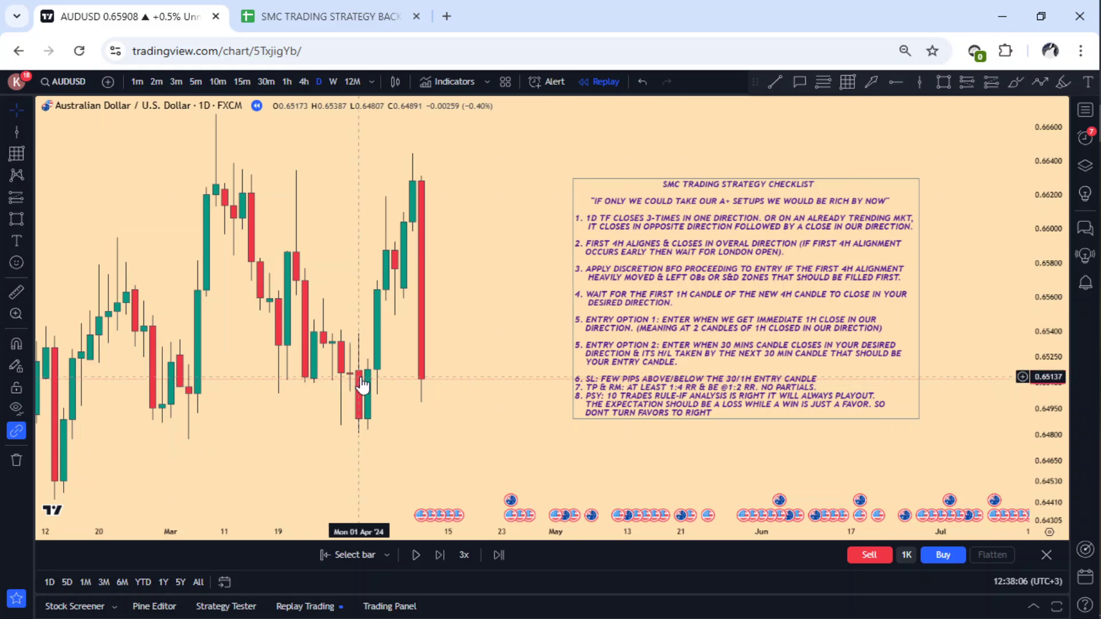
left_click_drag(426, 425, 424, 426)
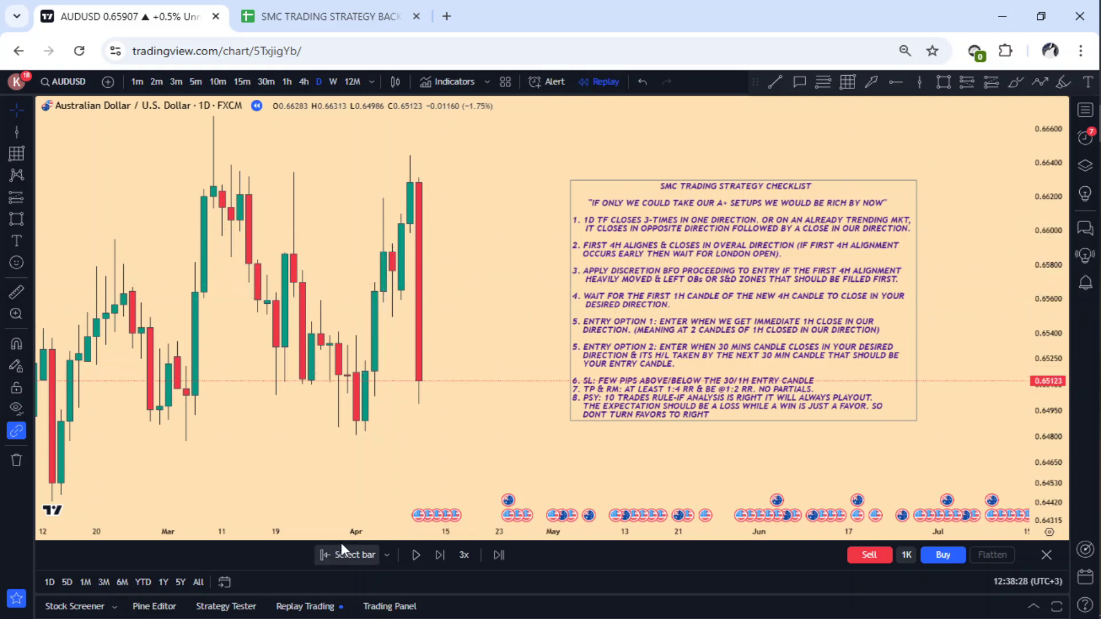
Move the bar replay starting point back to Friday 5 April 2024 on the daily chart
left_click(345, 561)
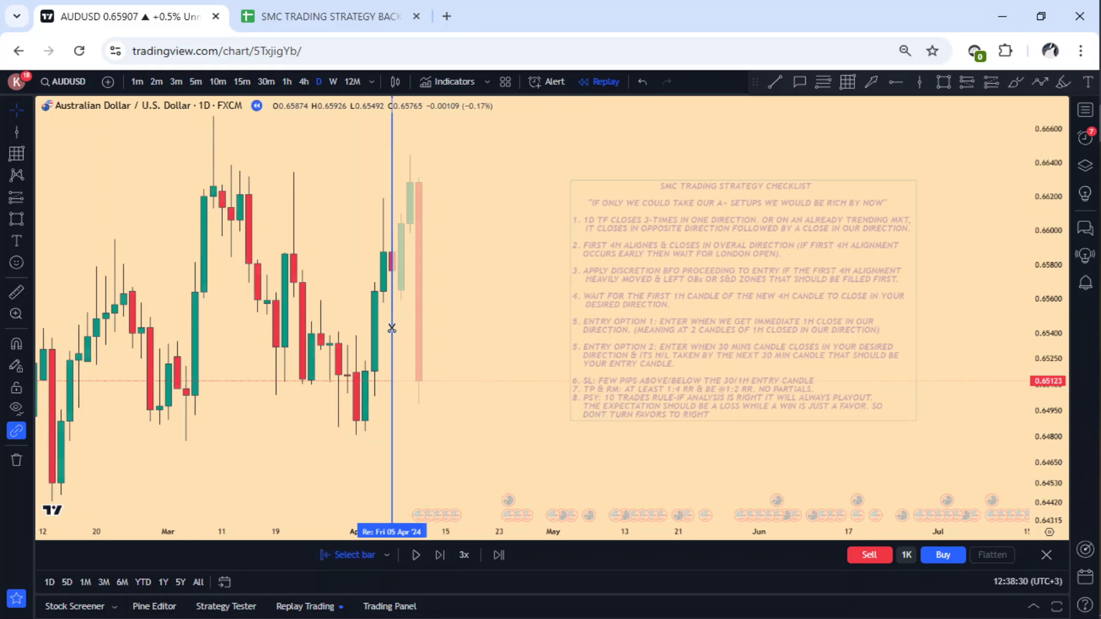
left_click(392, 328)
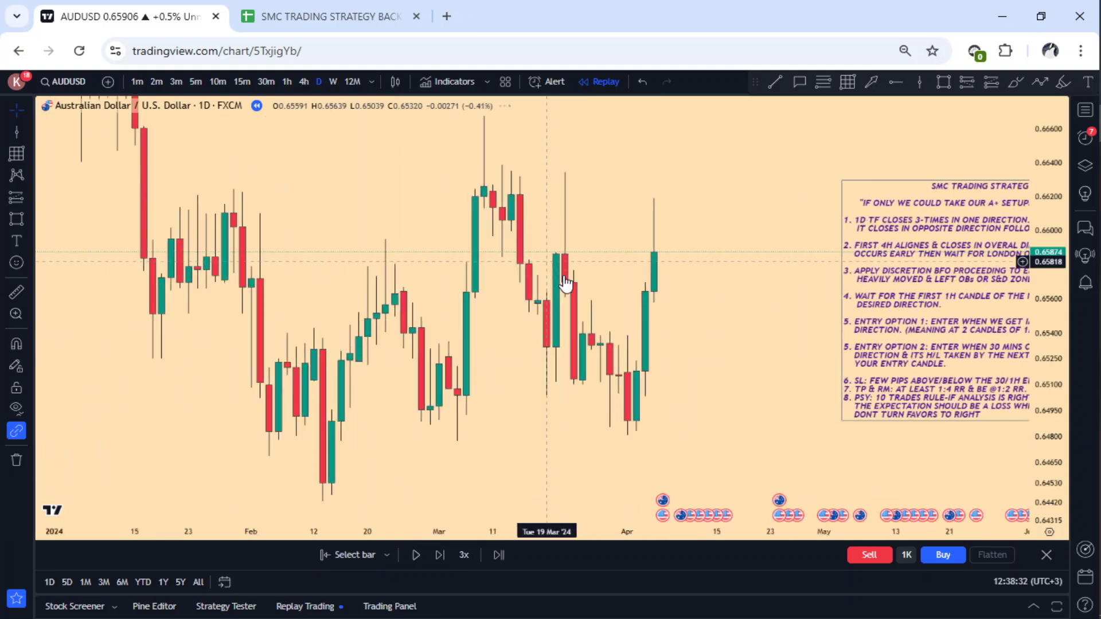
left_click_drag(911, 194, 428, 236)
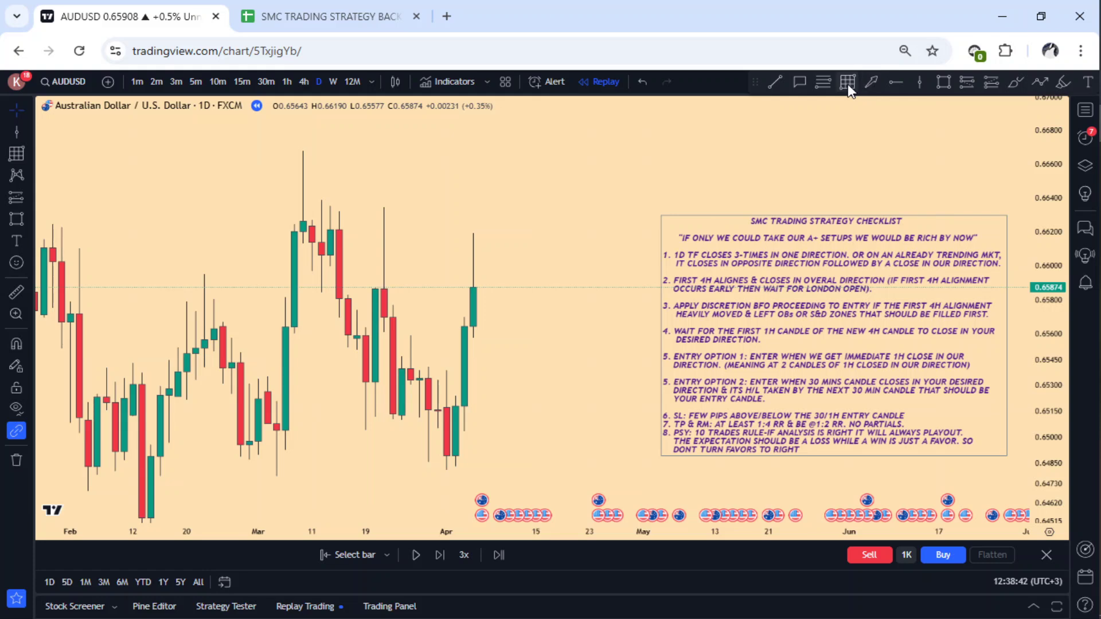
Draw a horizontal trend line at 0.65935 from the 22 February 2024 high to the 7 March candle
left_click(772, 83)
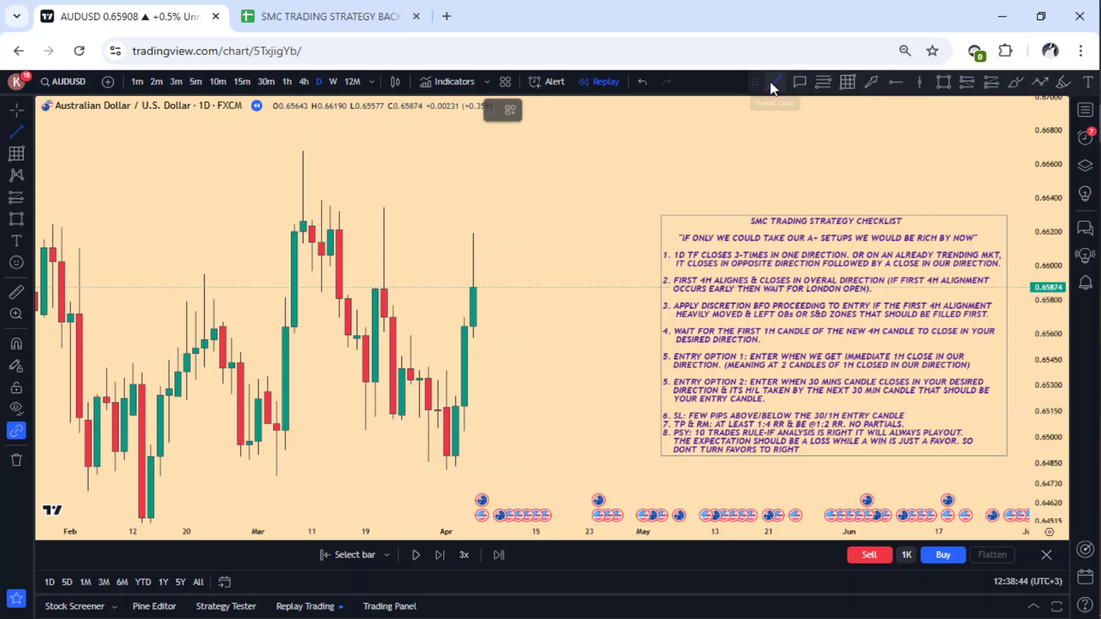
left_click(205, 277)
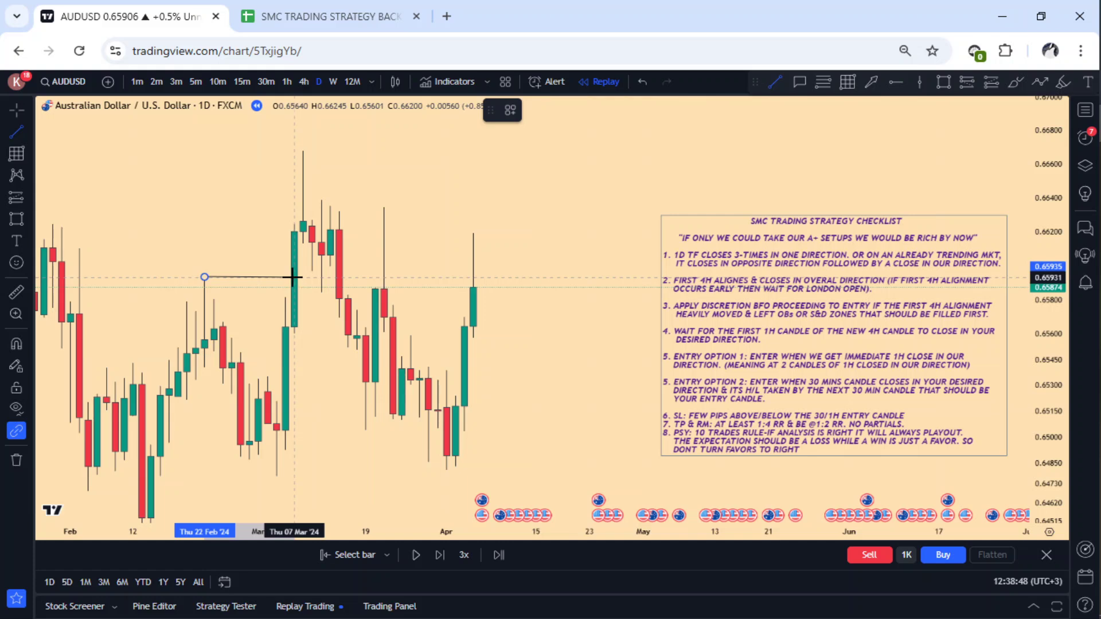
left_click(291, 276)
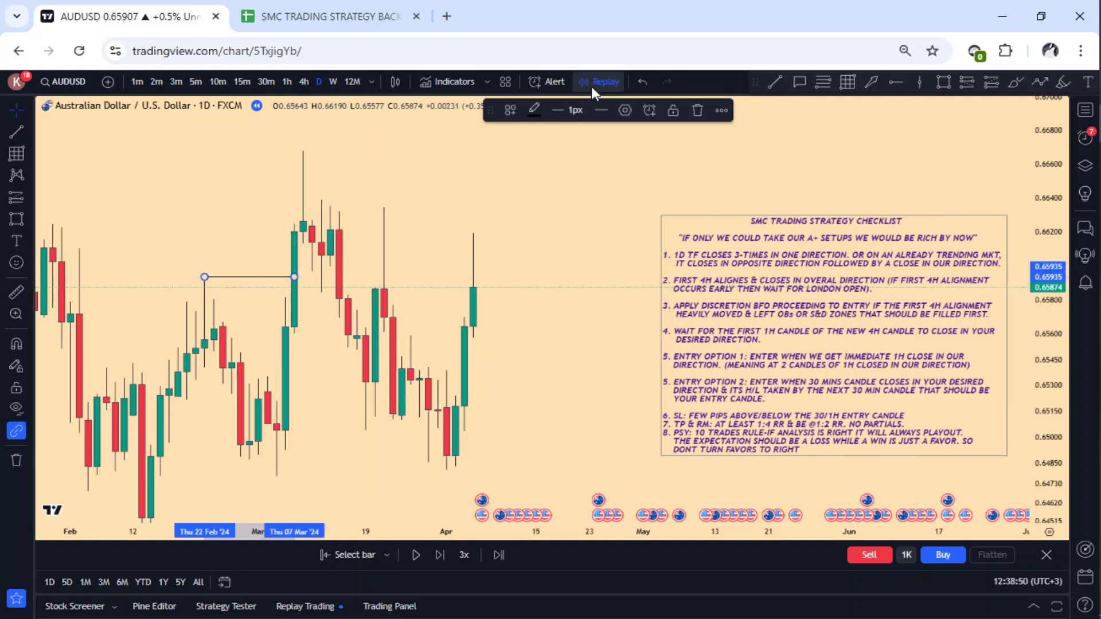
left_click(508, 110)
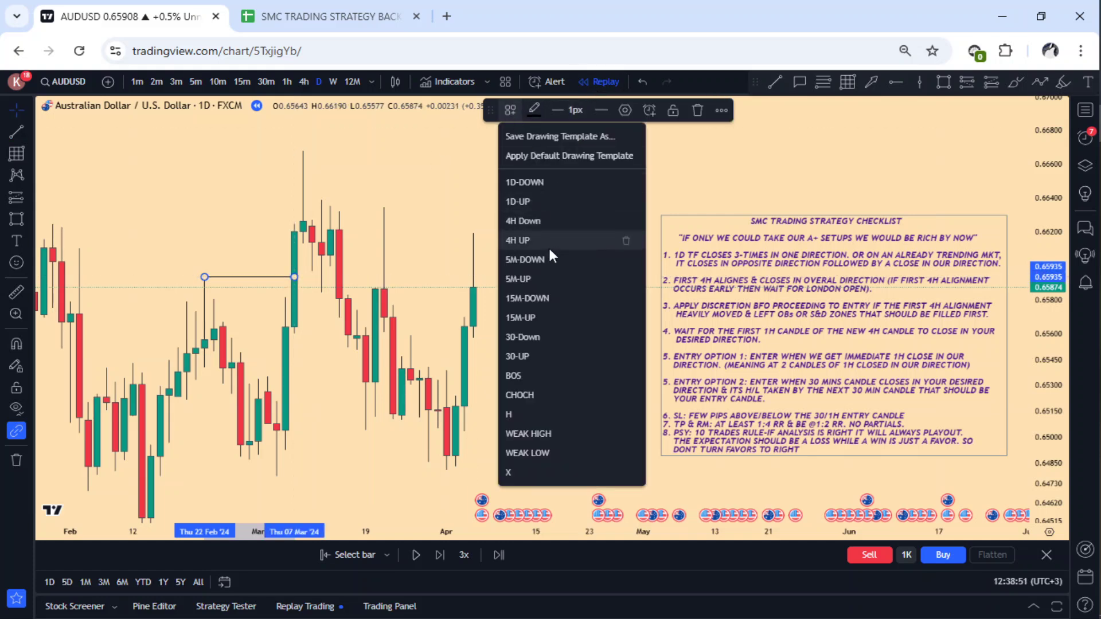
left_click(555, 202)
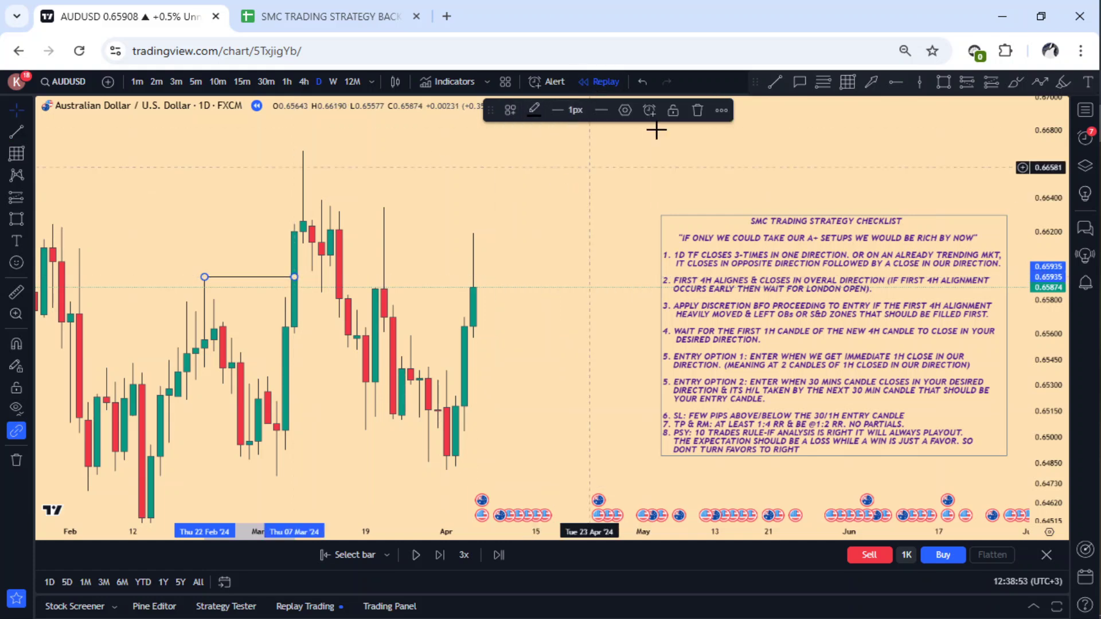
left_click(775, 83)
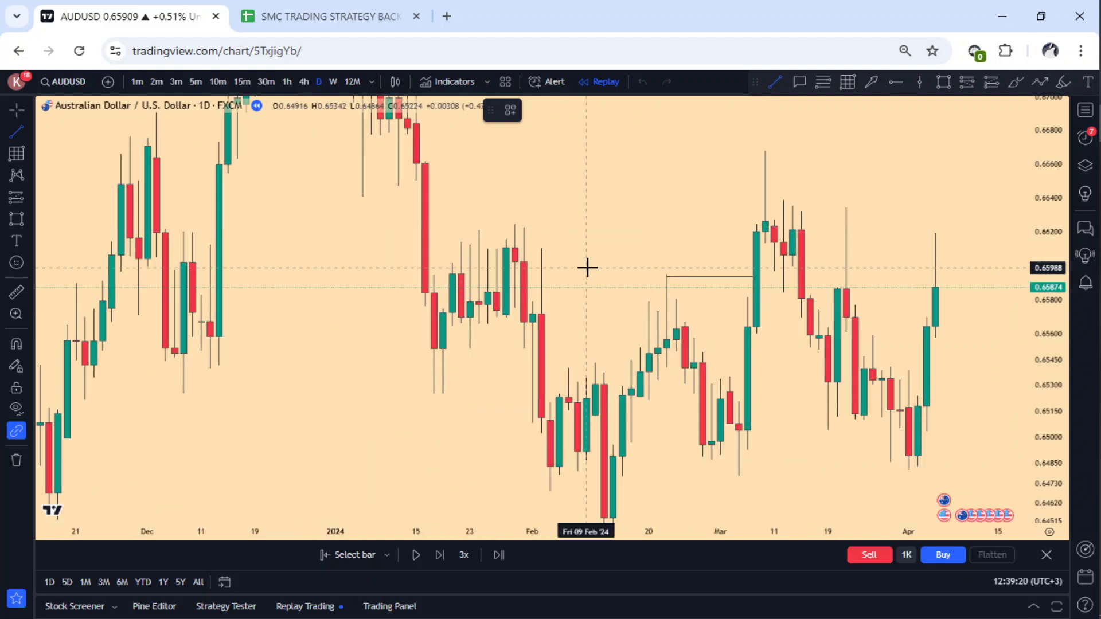
left_click(676, 192)
left_click(618, 228)
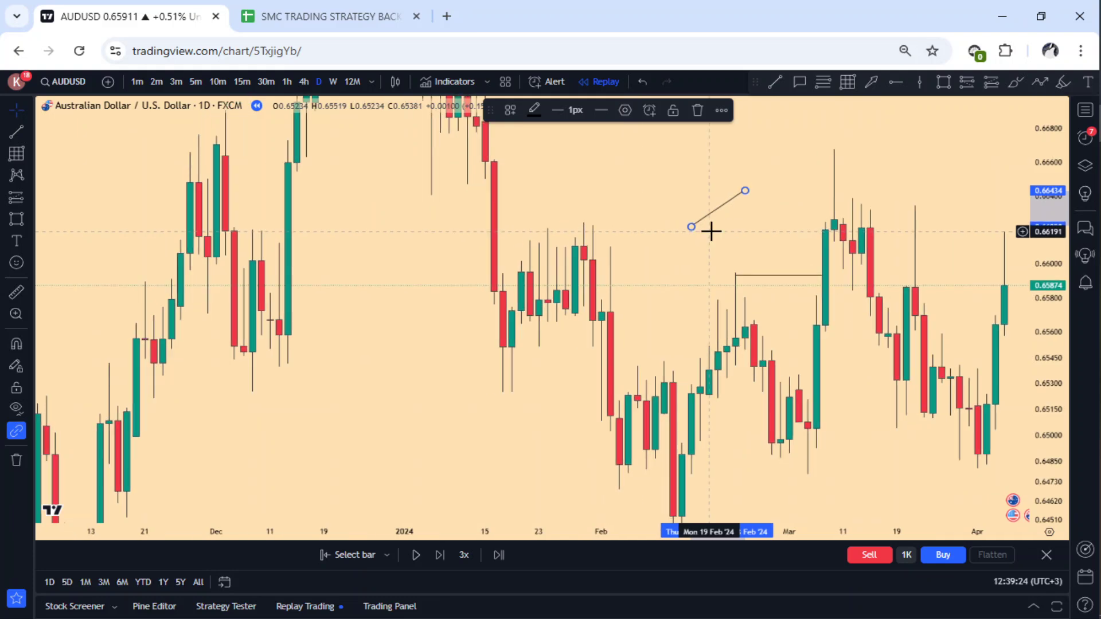
left_click_drag(755, 238, 381, 232)
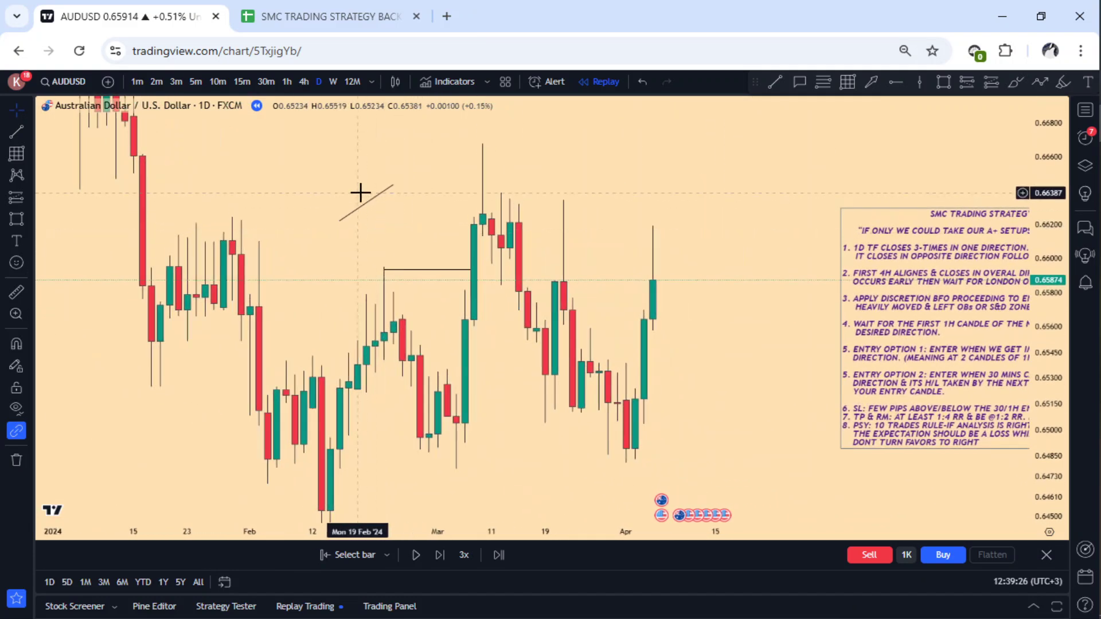
left_click(370, 210)
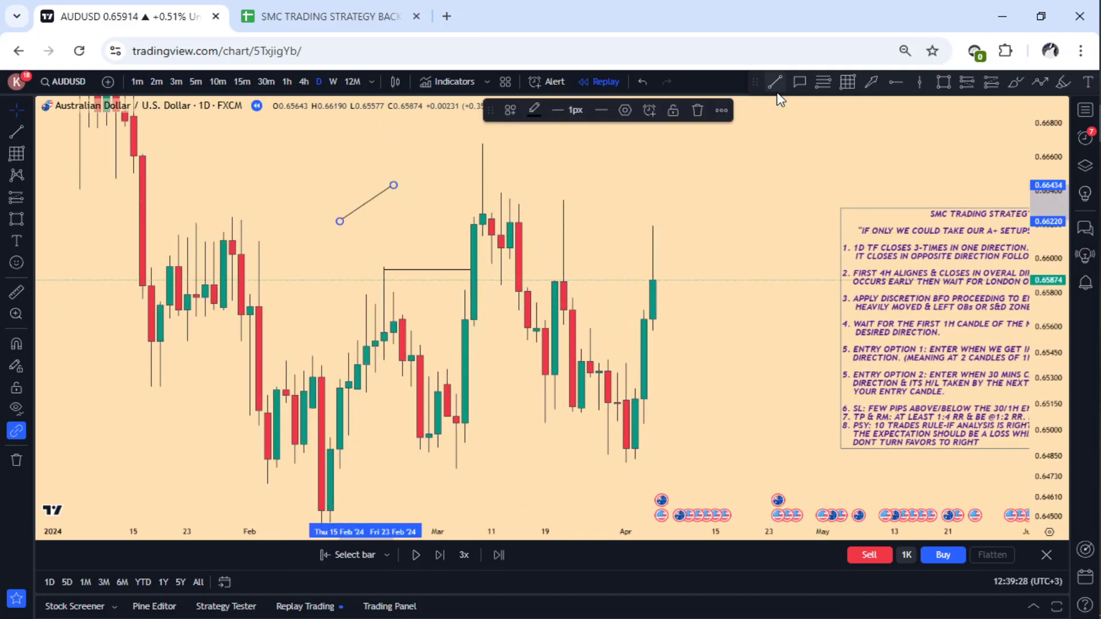
left_click(696, 110)
Apply the 1D-UP drawing template to the trend line running from the 22 February high to 7 March
left_click(418, 269)
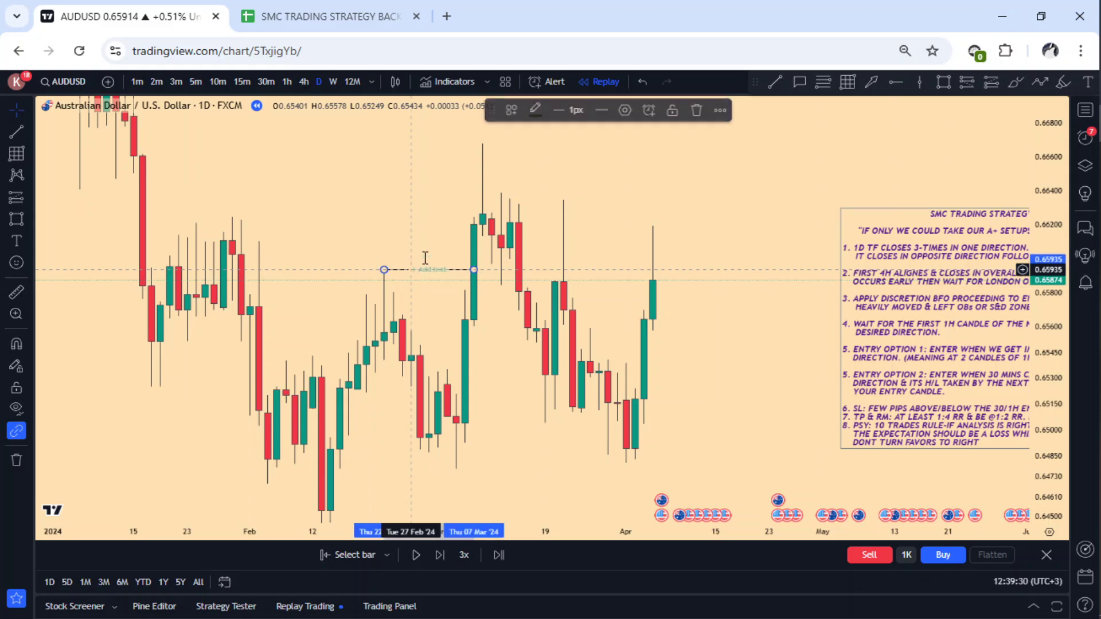
left_click(510, 110)
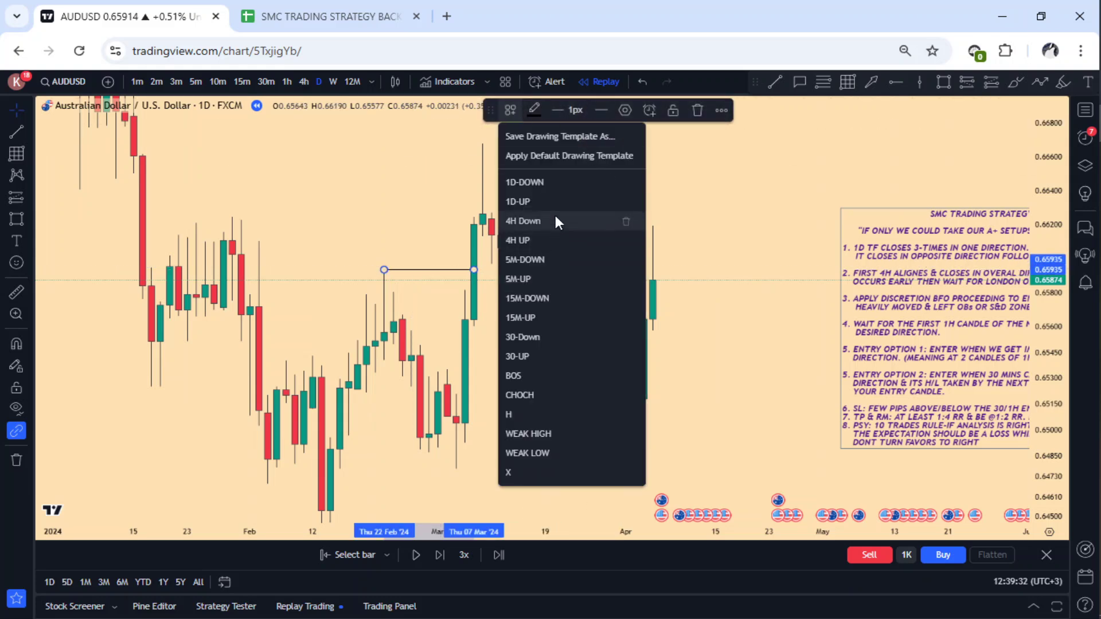
left_click(555, 197)
left_click(569, 226)
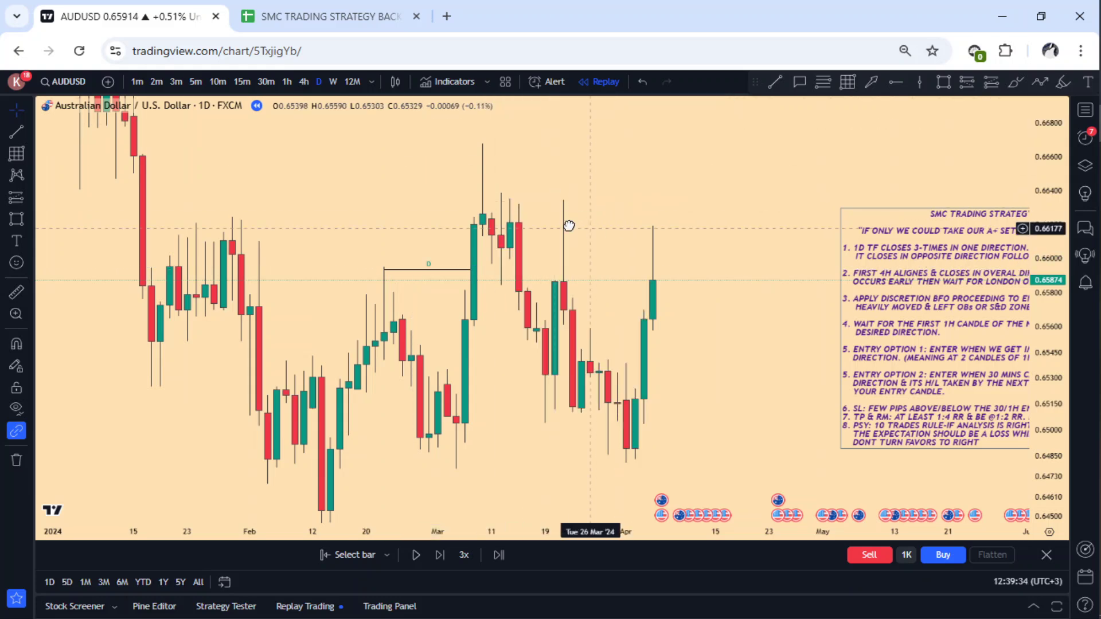
left_click_drag(569, 226, 534, 218)
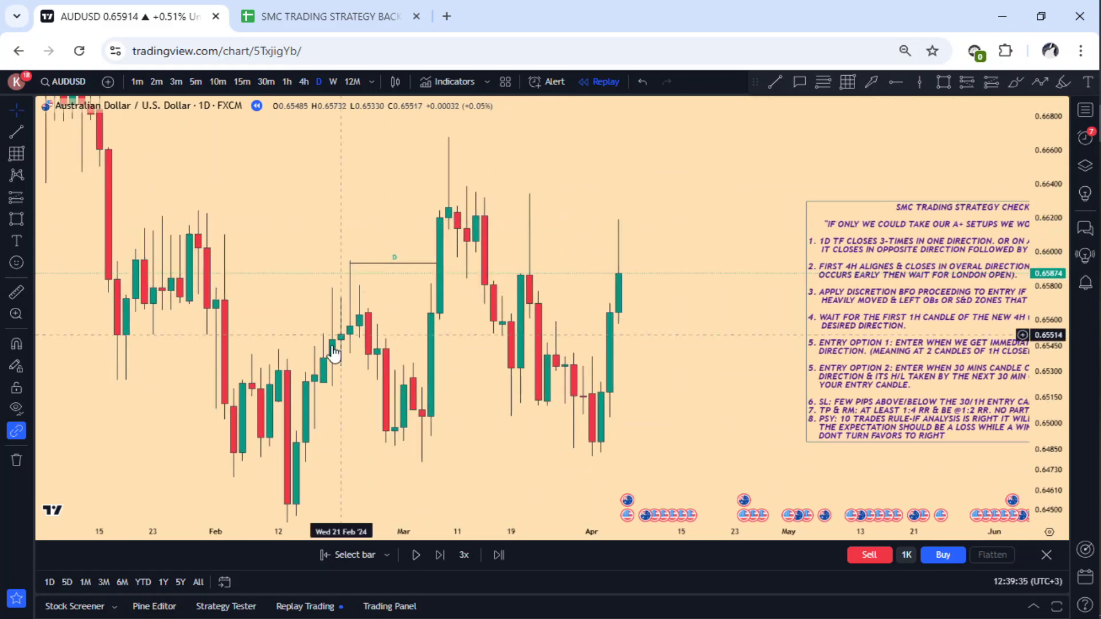
Draw a horizontal trend line at 0.65426 from the 12 February high to 19 February and apply the 1D-UP template
left_click(772, 86)
left_click(278, 349)
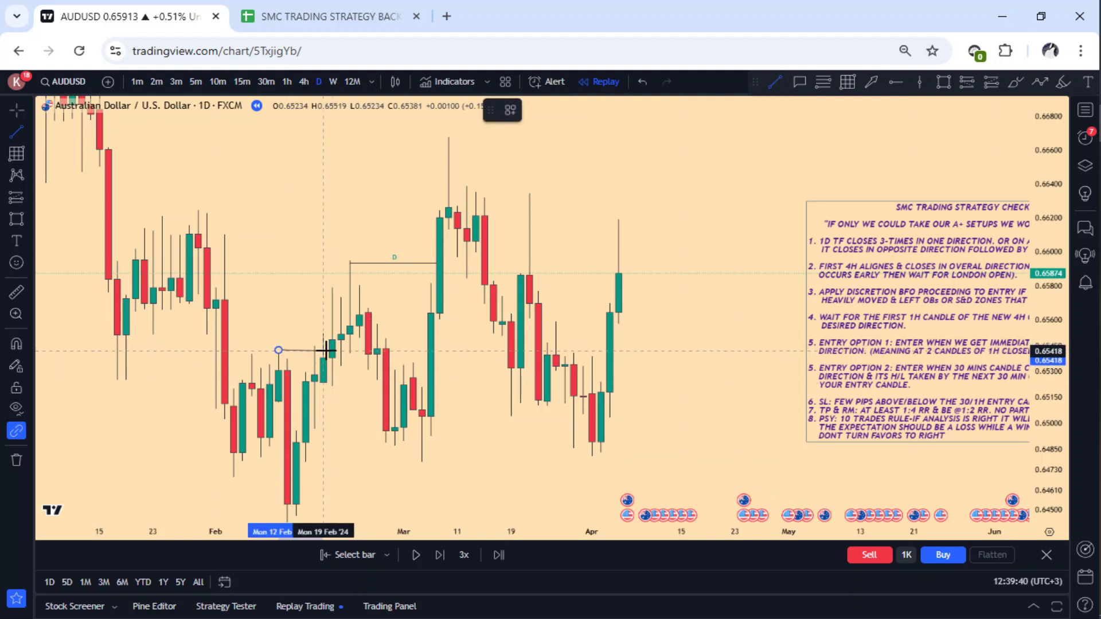
left_click(324, 349)
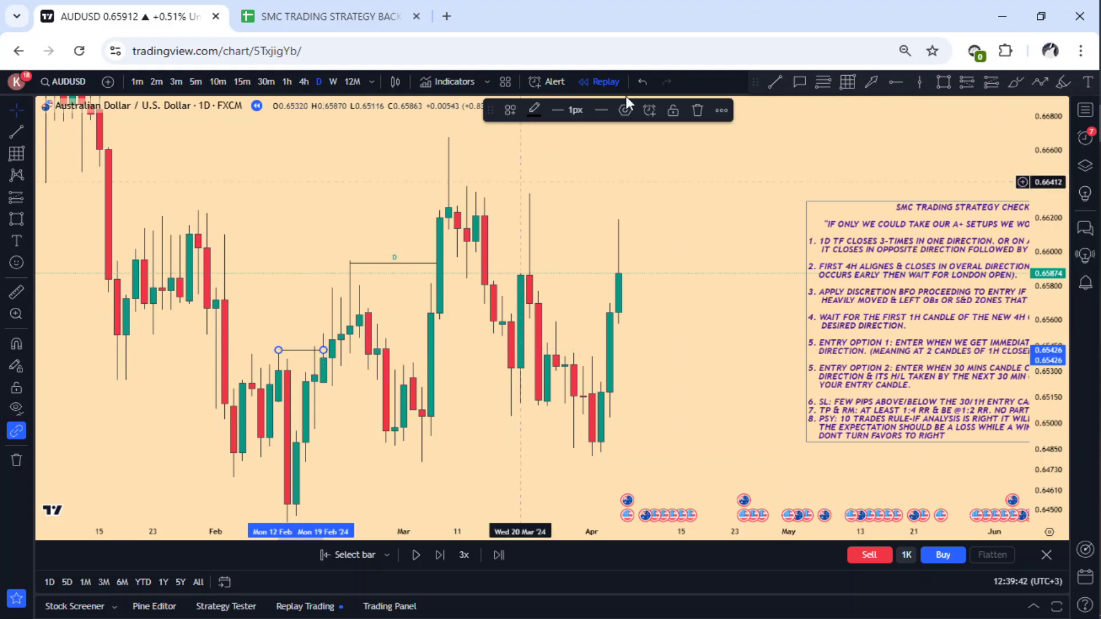
left_click(510, 110)
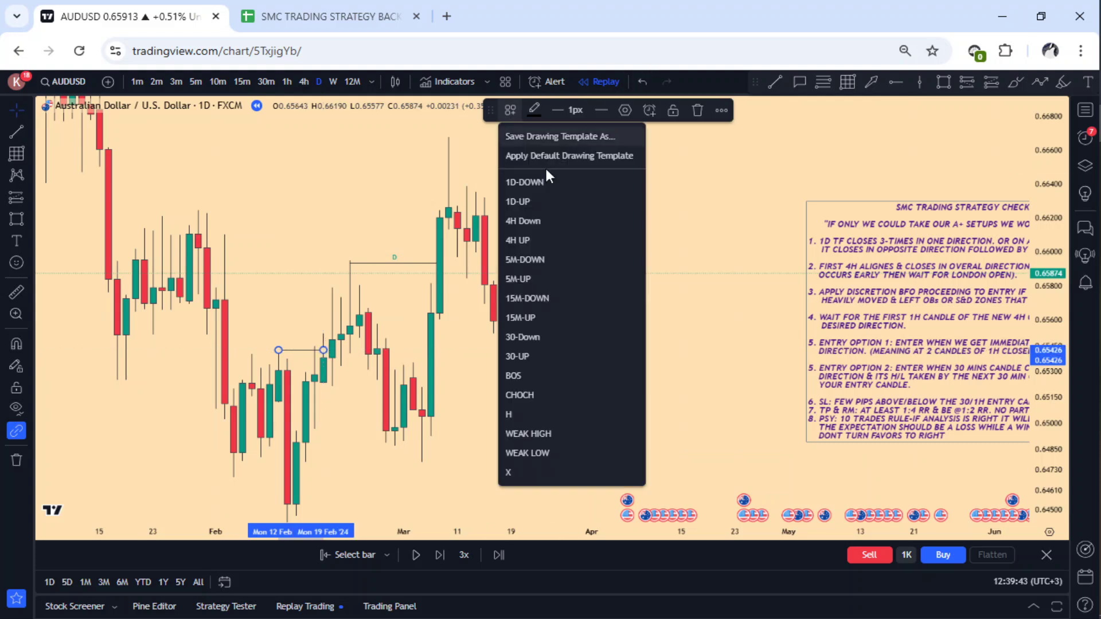
left_click(538, 201)
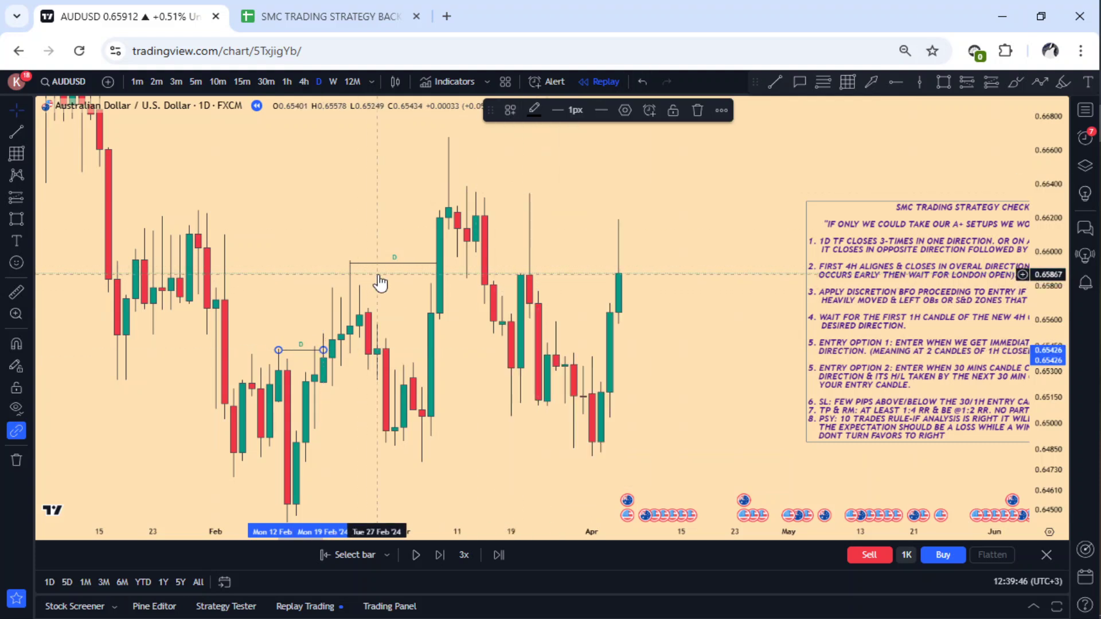
left_click(697, 182)
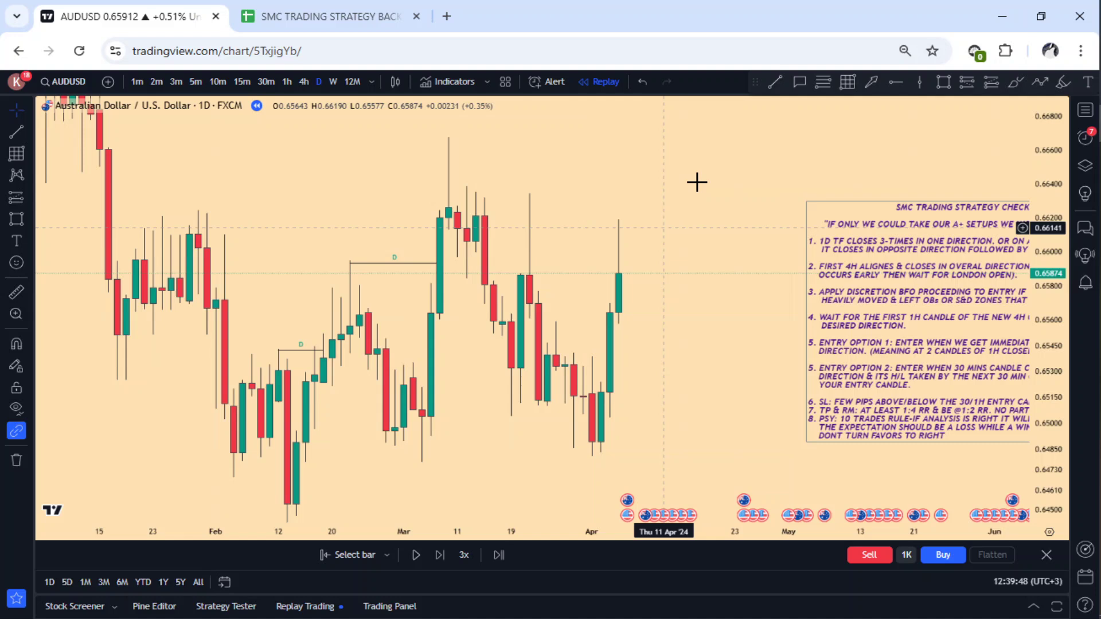
Draw a horizontal trend line at 0.66681 from the 8 March high to 22 April and apply the 1D-UP template
left_click(775, 82)
left_click(448, 136)
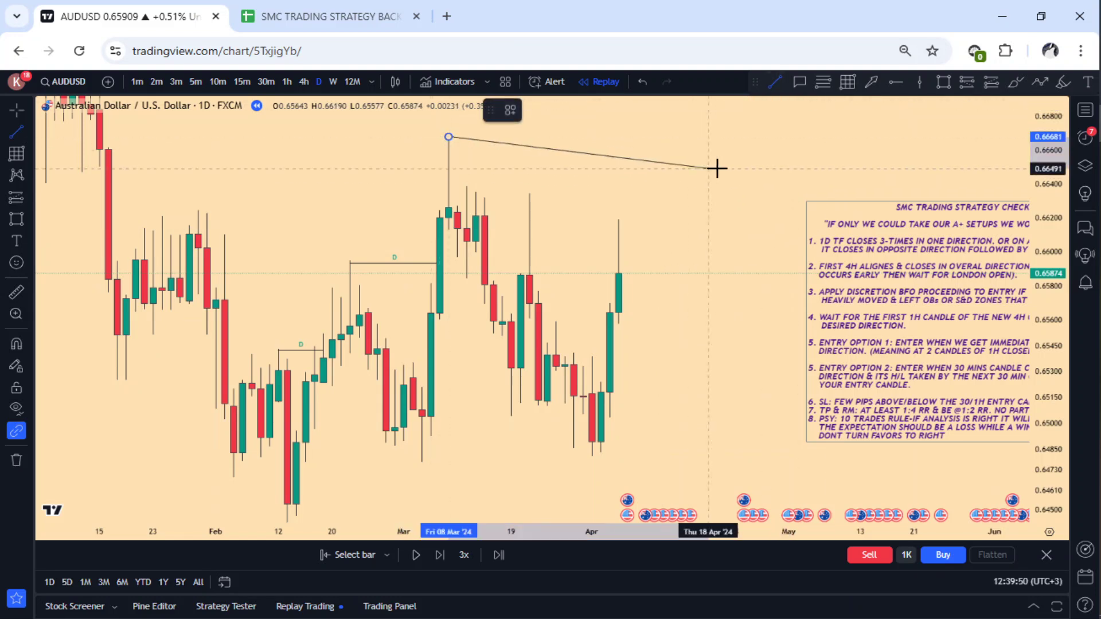
left_click(724, 137)
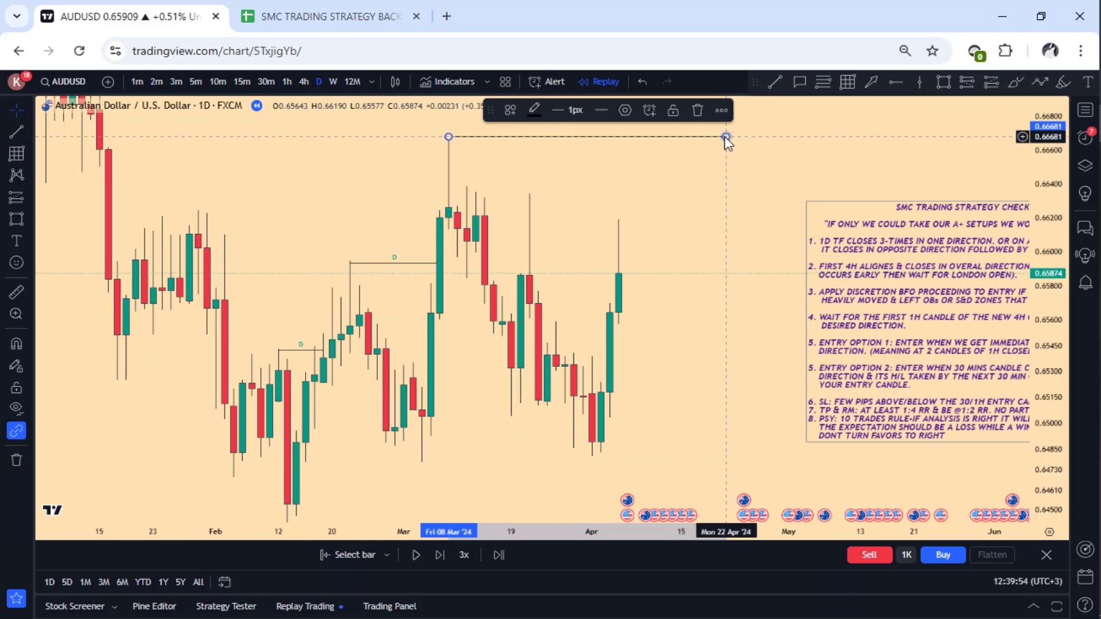
left_click(512, 115)
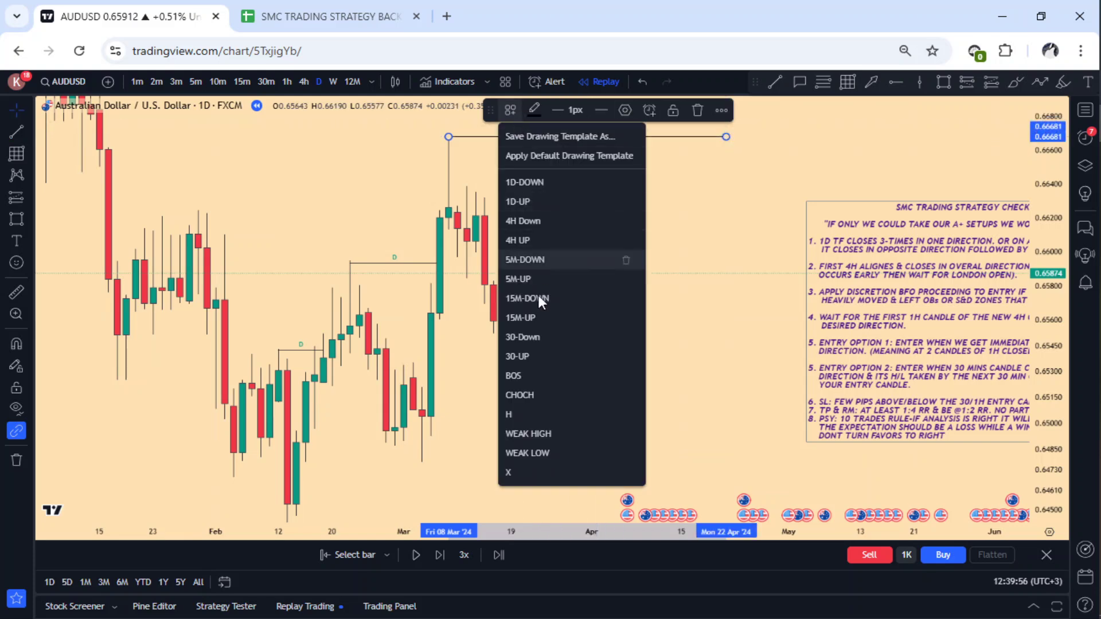
left_click(547, 195)
left_click(708, 221)
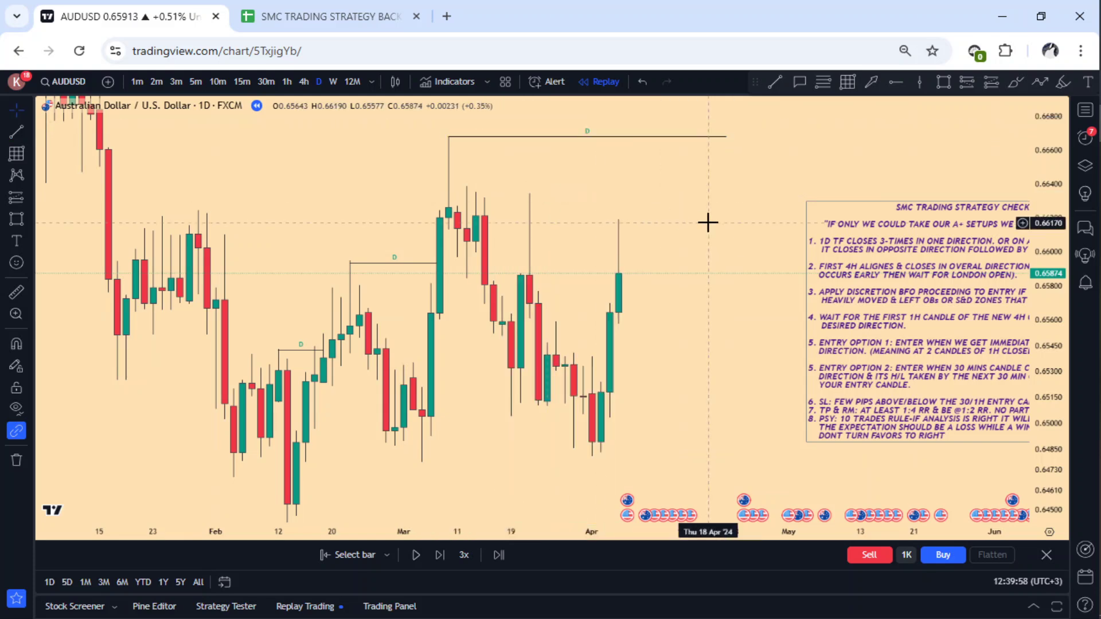
left_click_drag(708, 222, 663, 206)
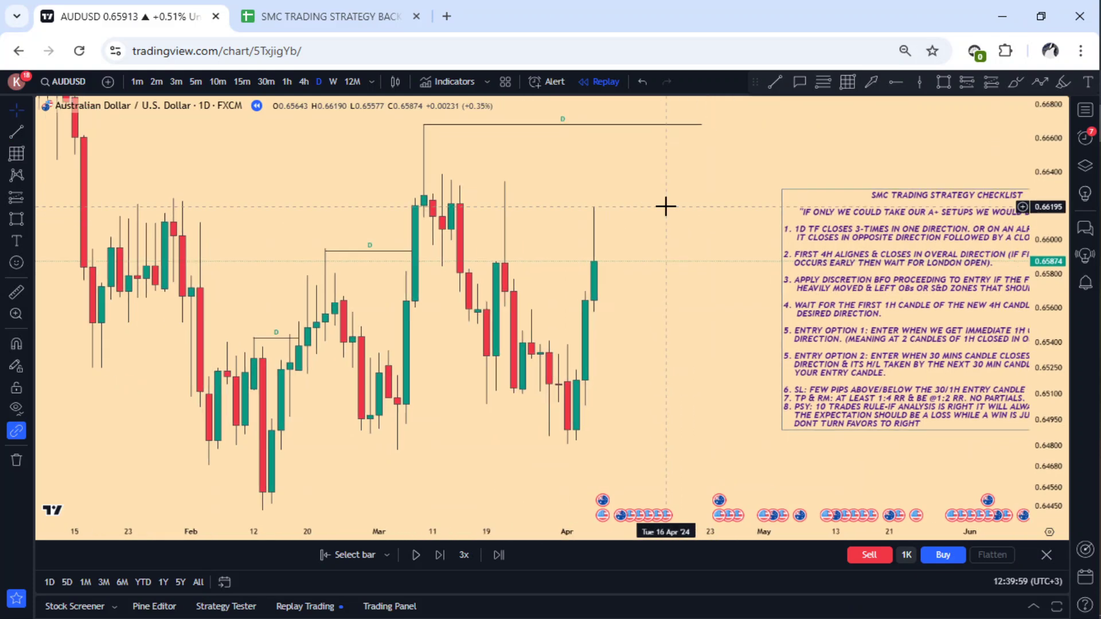
Draw a rectangle from 5 to 19 March between about 0.65214 and 0.64756 and apply the EXTREME POI template
left_click(944, 82)
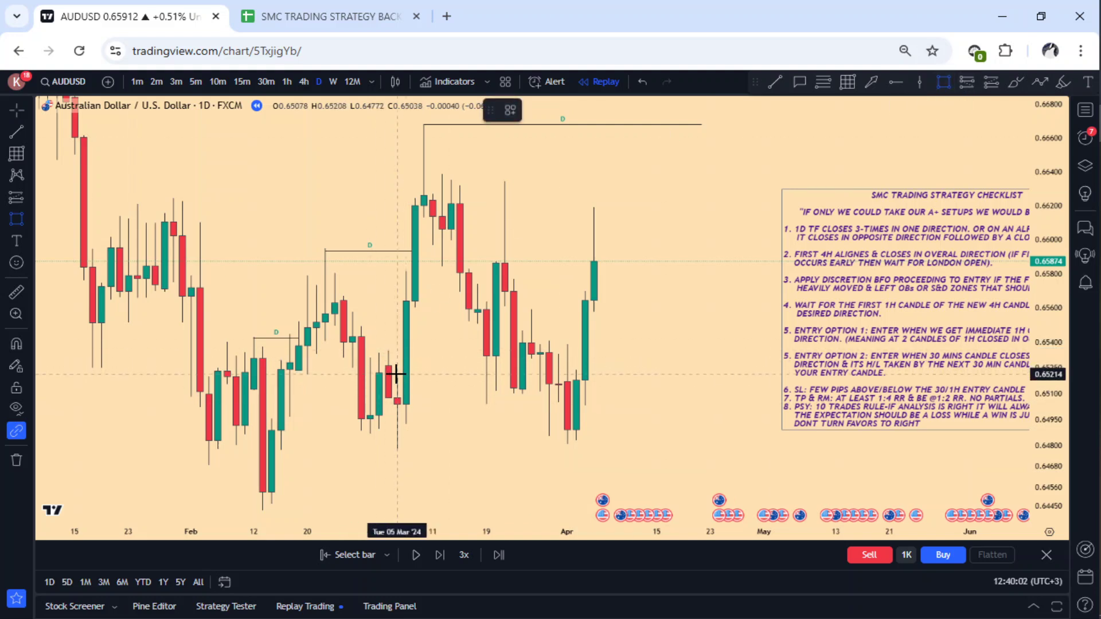
left_click_drag(395, 374, 471, 453)
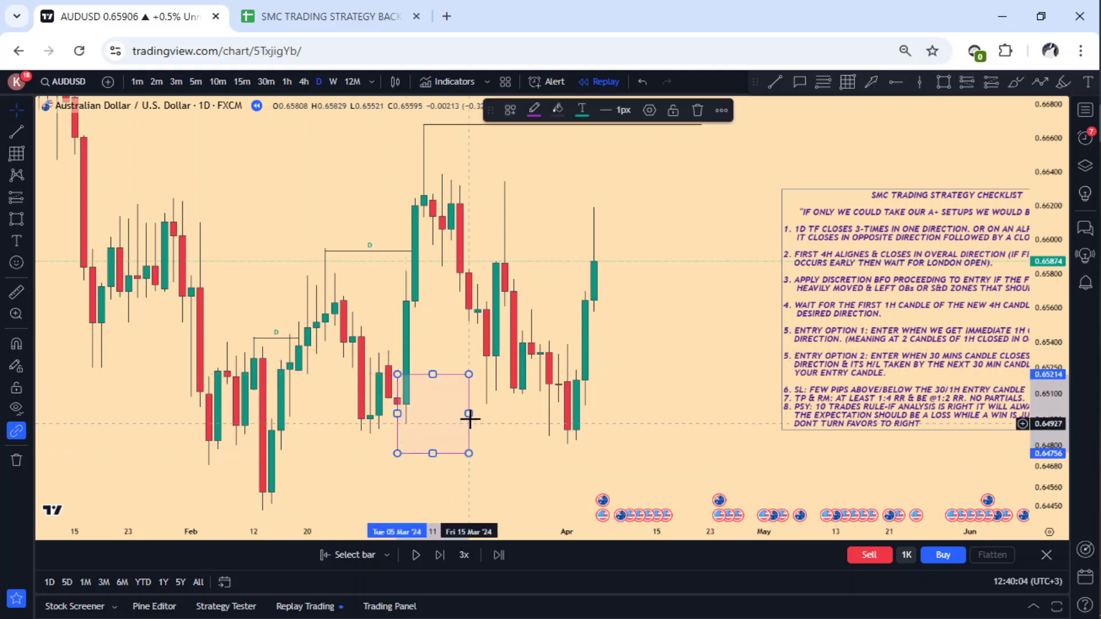
left_click_drag(469, 413, 487, 415)
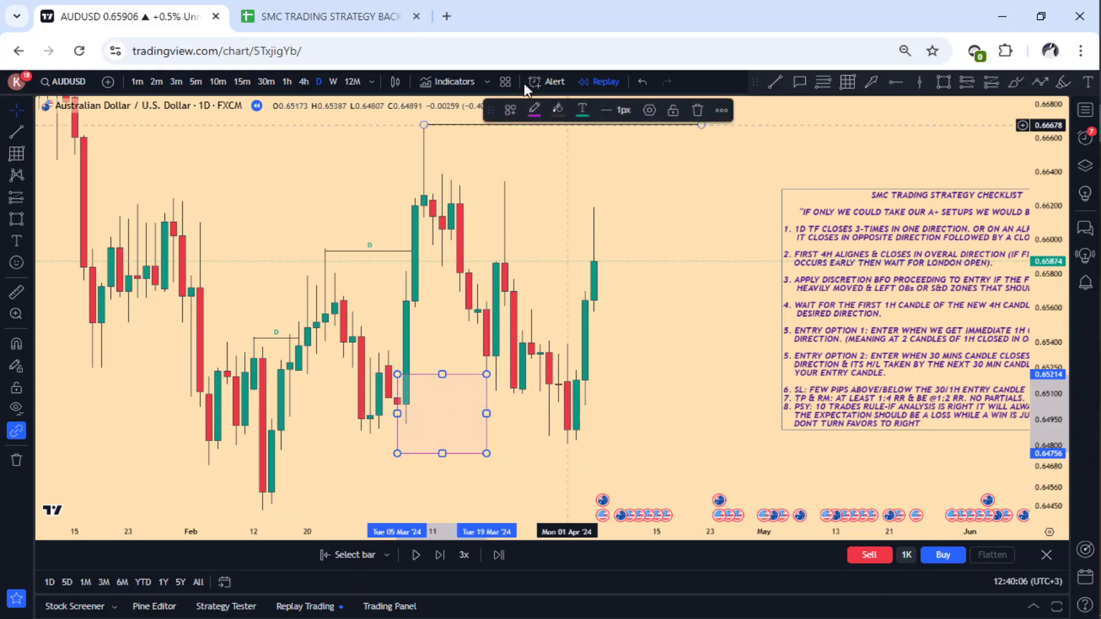
left_click(510, 111)
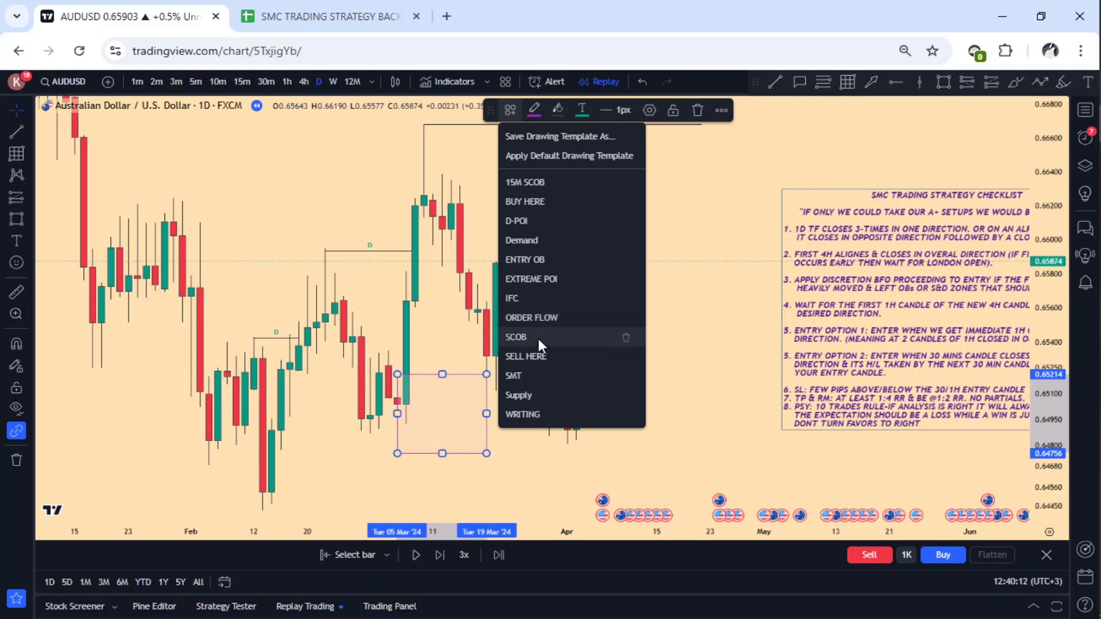
left_click(536, 278)
Draw a horizontal trend line at 0.64770 from the 5 March low to 5 April and apply the X template
left_click_drag(654, 350, 619, 292)
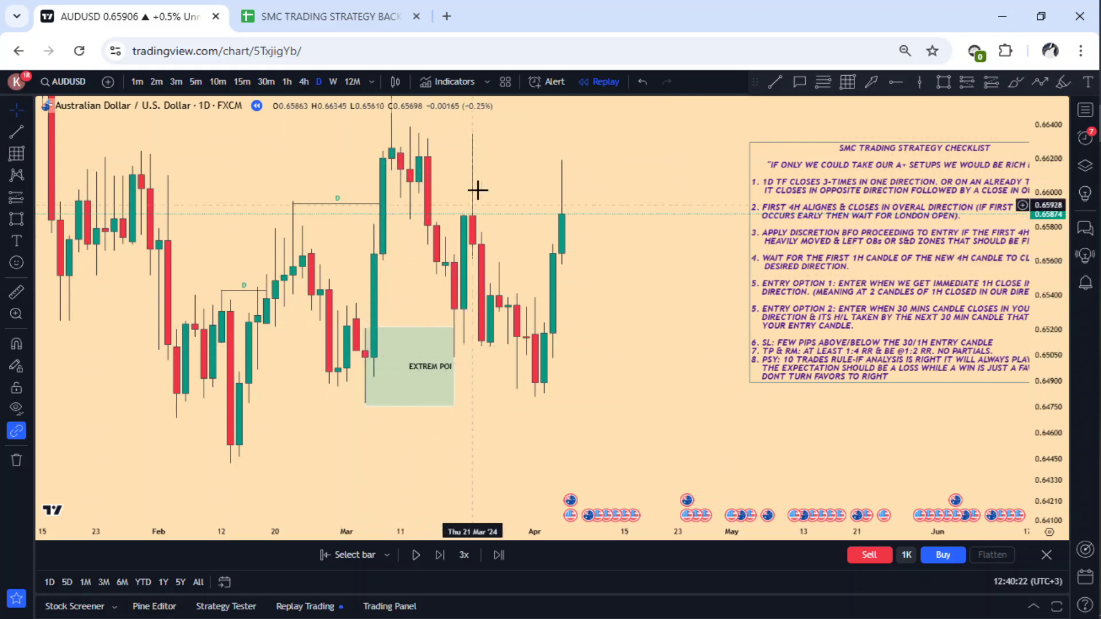
left_click_drag(623, 314, 597, 340)
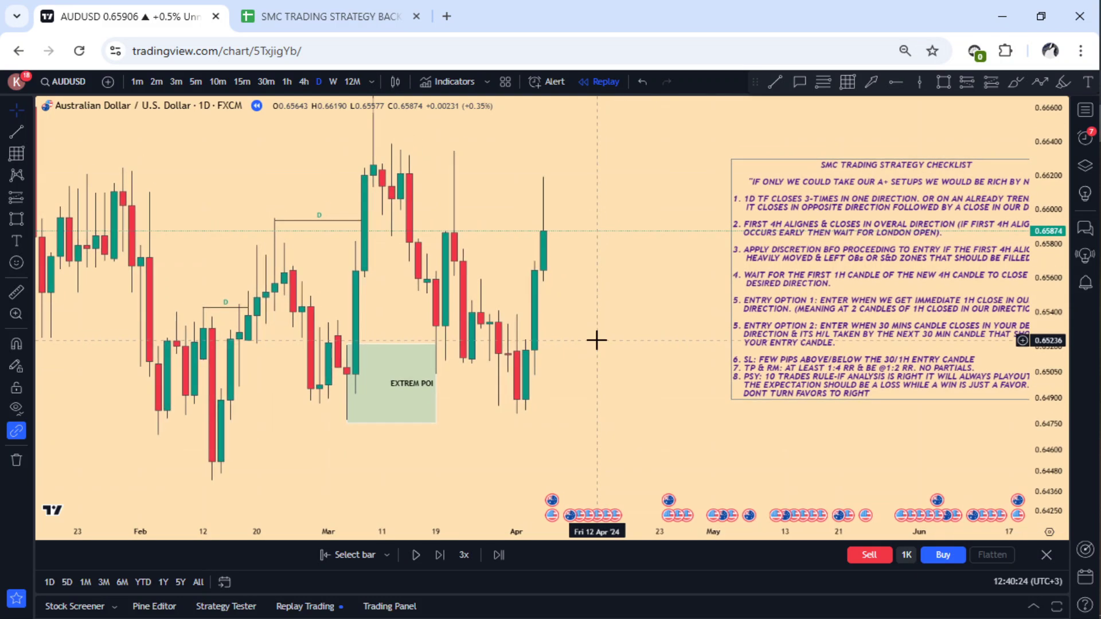
left_click_drag(609, 291, 569, 329)
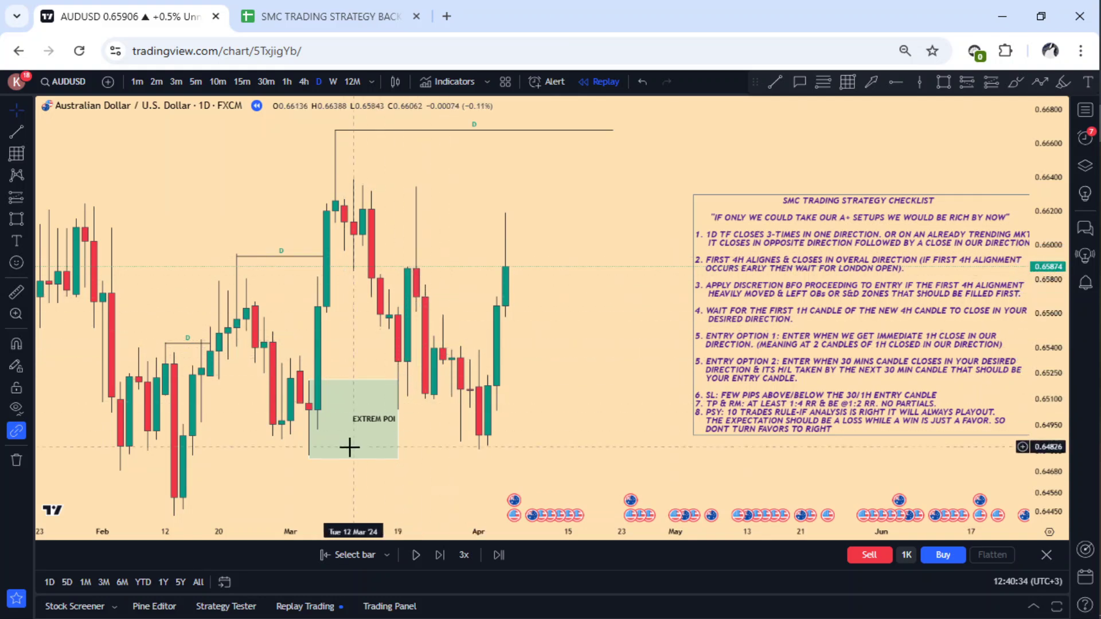
left_click(778, 82)
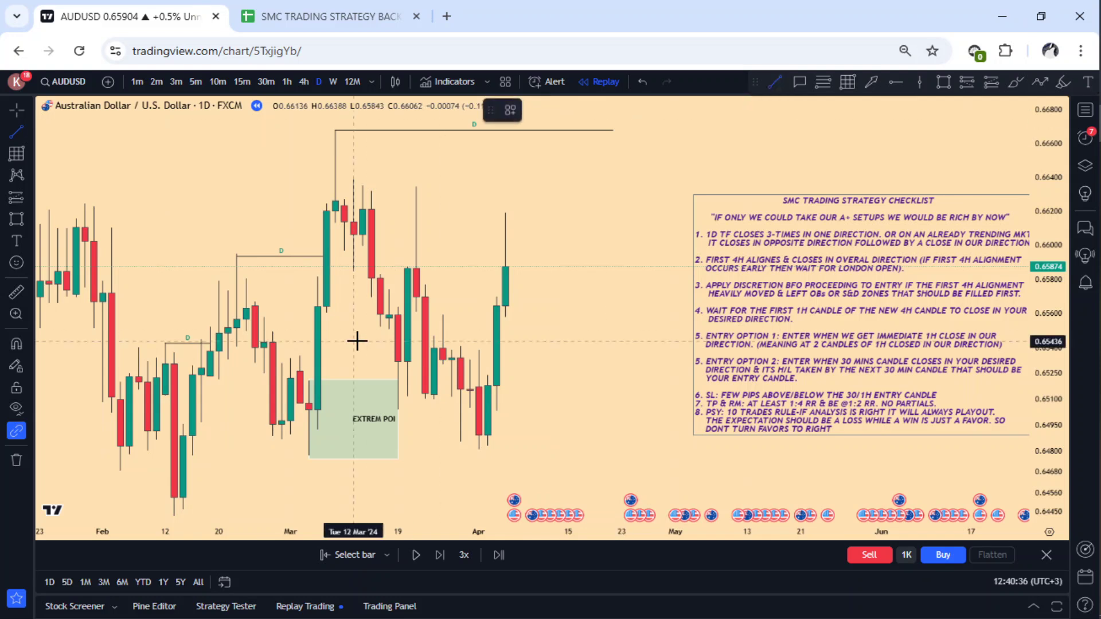
left_click(308, 456)
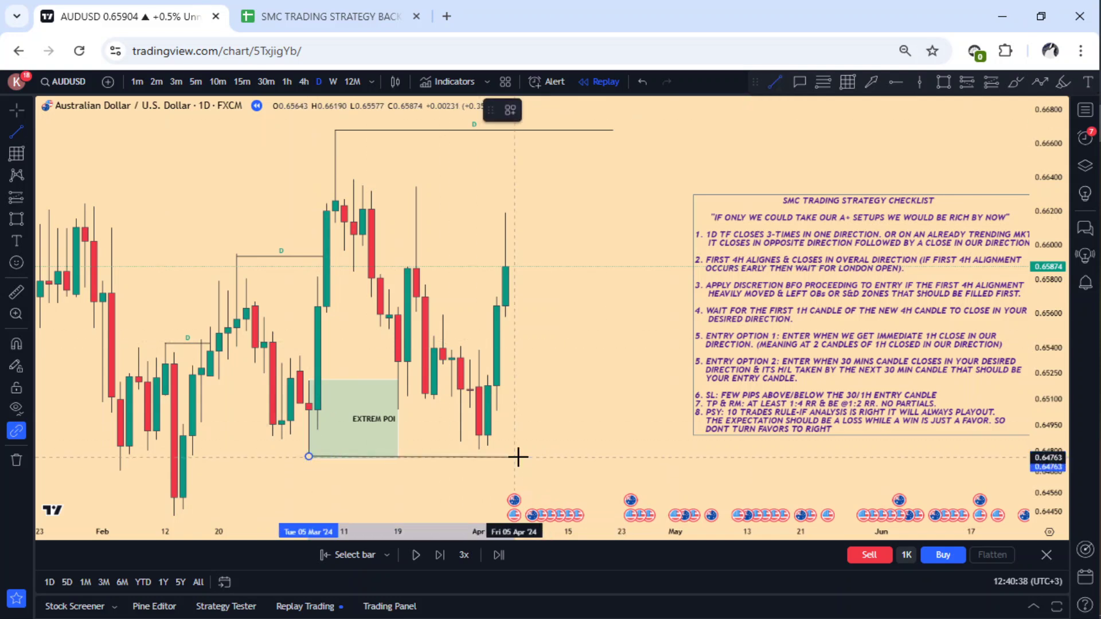
left_click(516, 456)
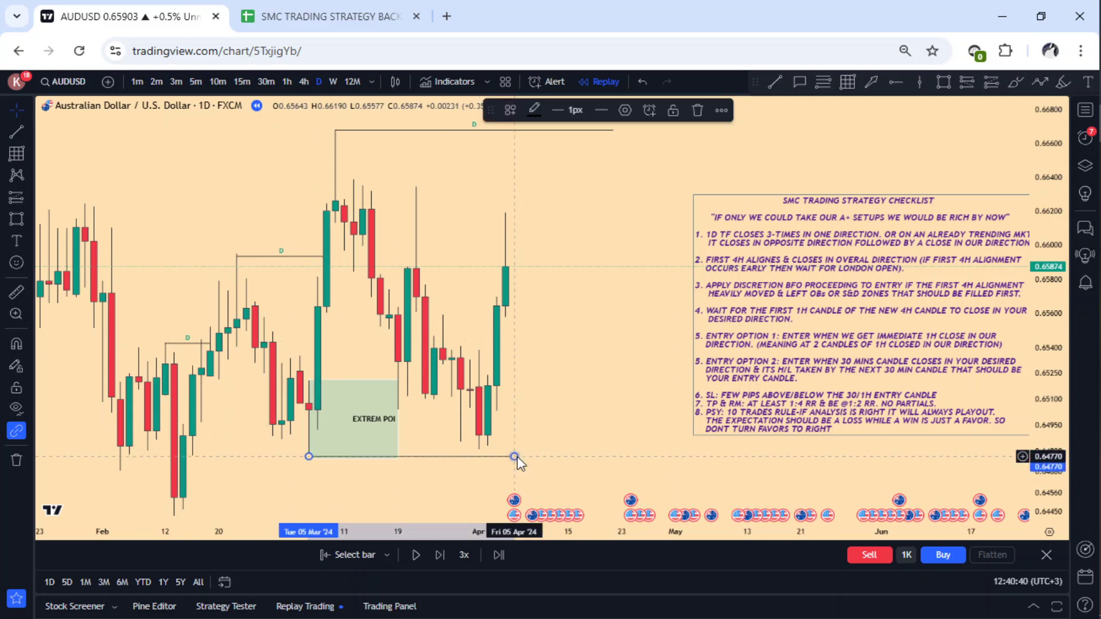
left_click(565, 413)
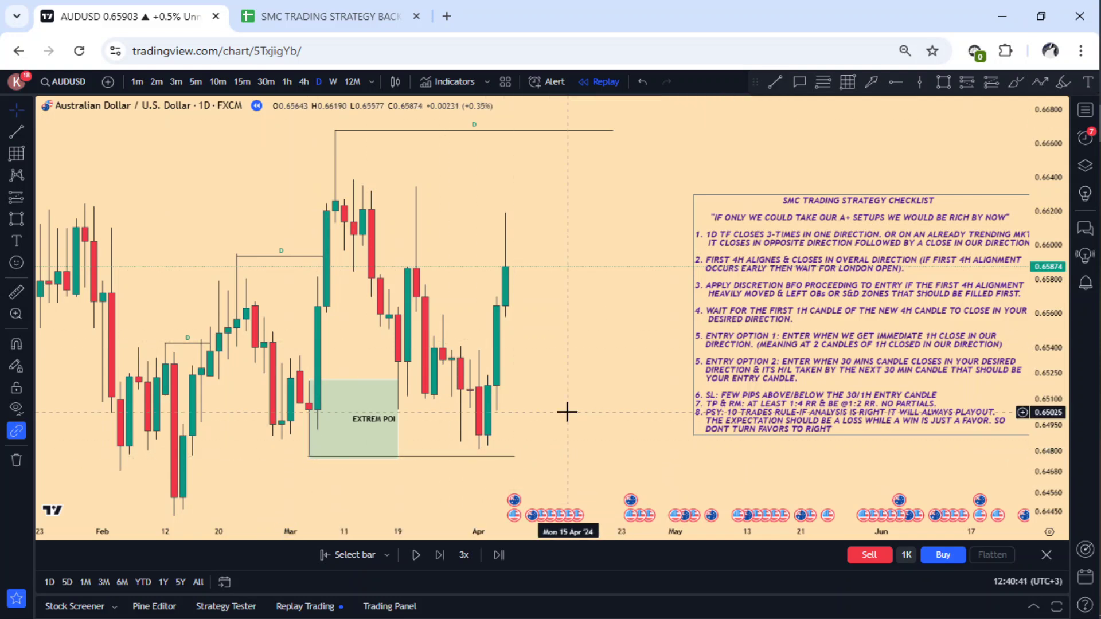
left_click(490, 457)
left_click(518, 104)
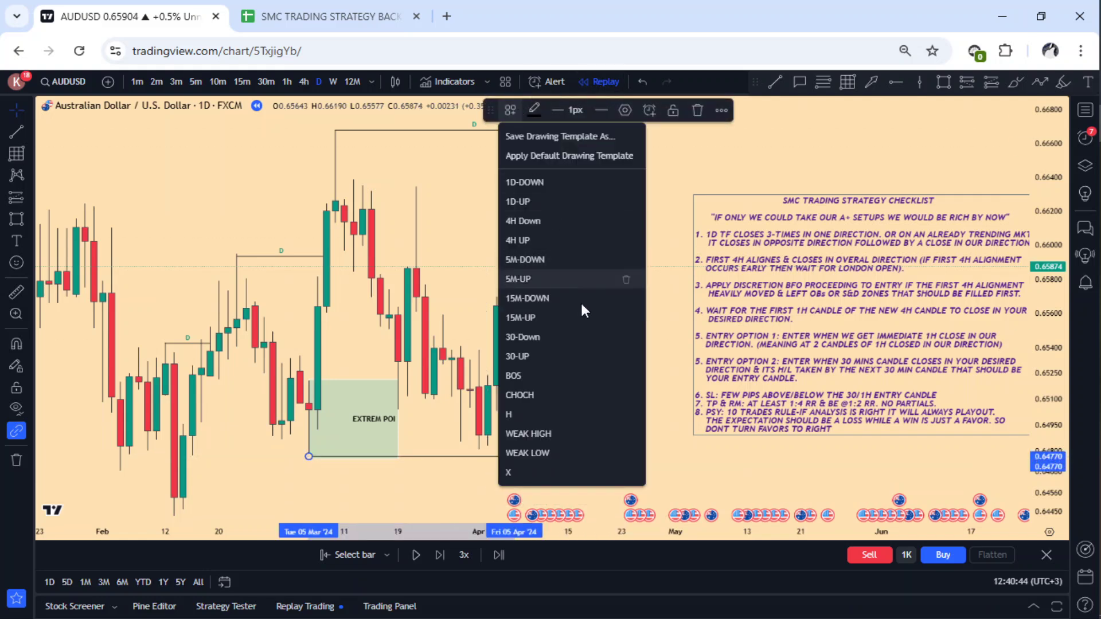
left_click(573, 410)
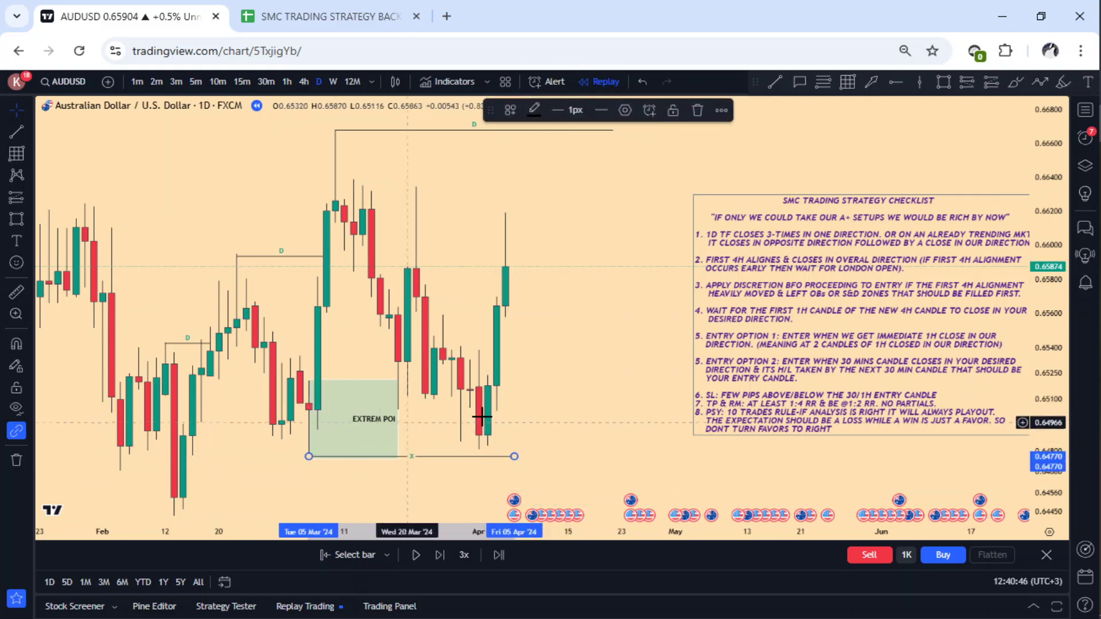
left_click(612, 406)
Draw a rectangle over the highs from 13 to 21 March between about 0.65988 and 0.66377
left_click_drag(580, 393, 492, 369)
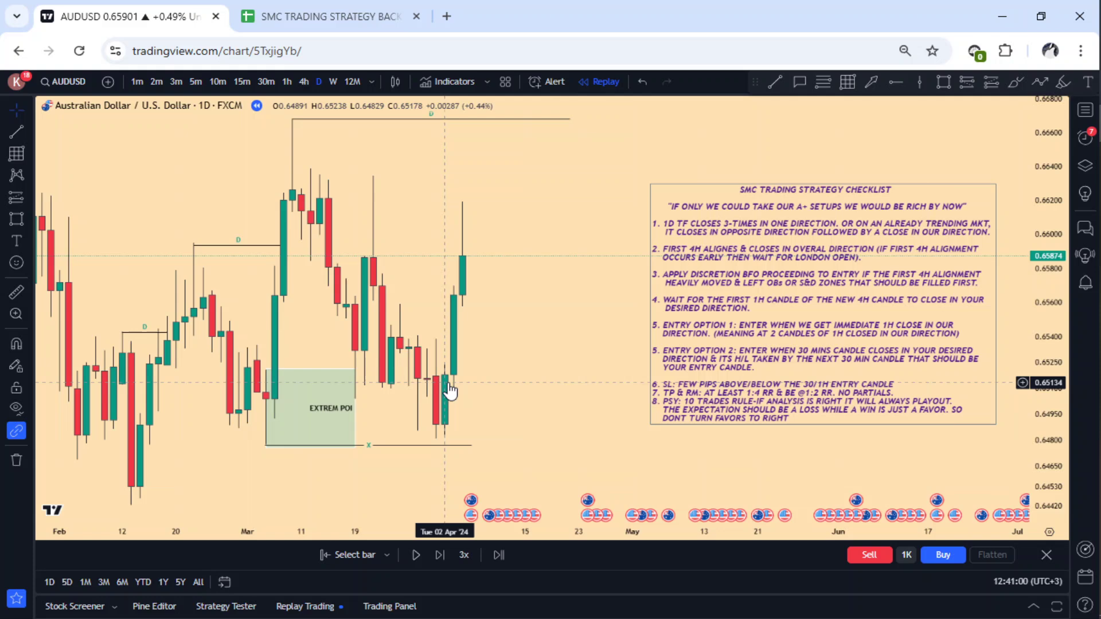
scroll(484, 390, "right", 1)
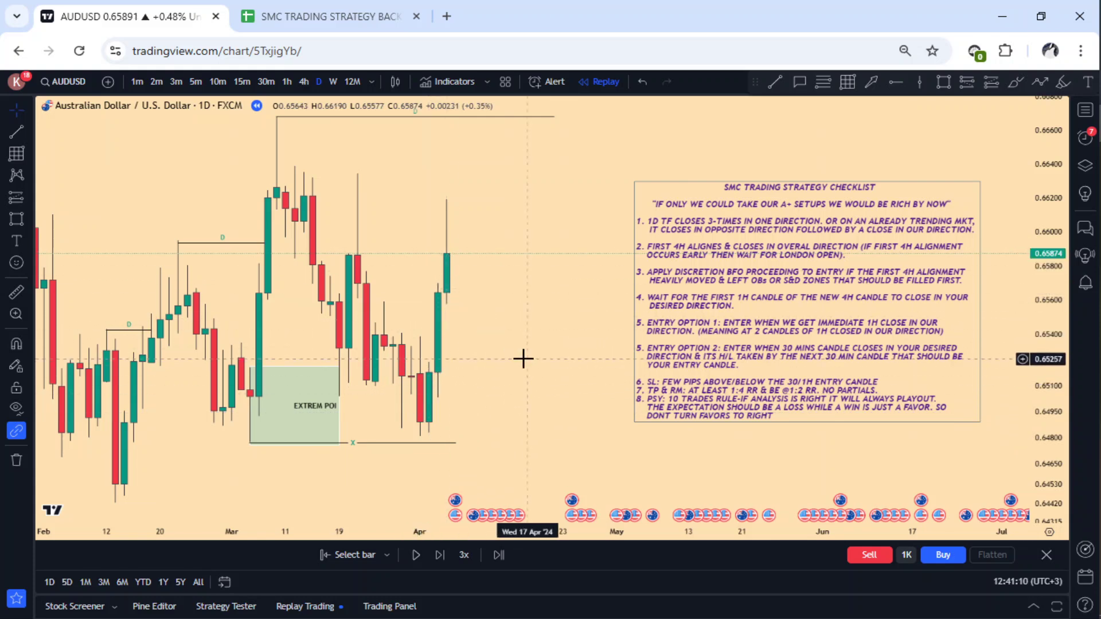
left_click_drag(523, 359, 516, 359)
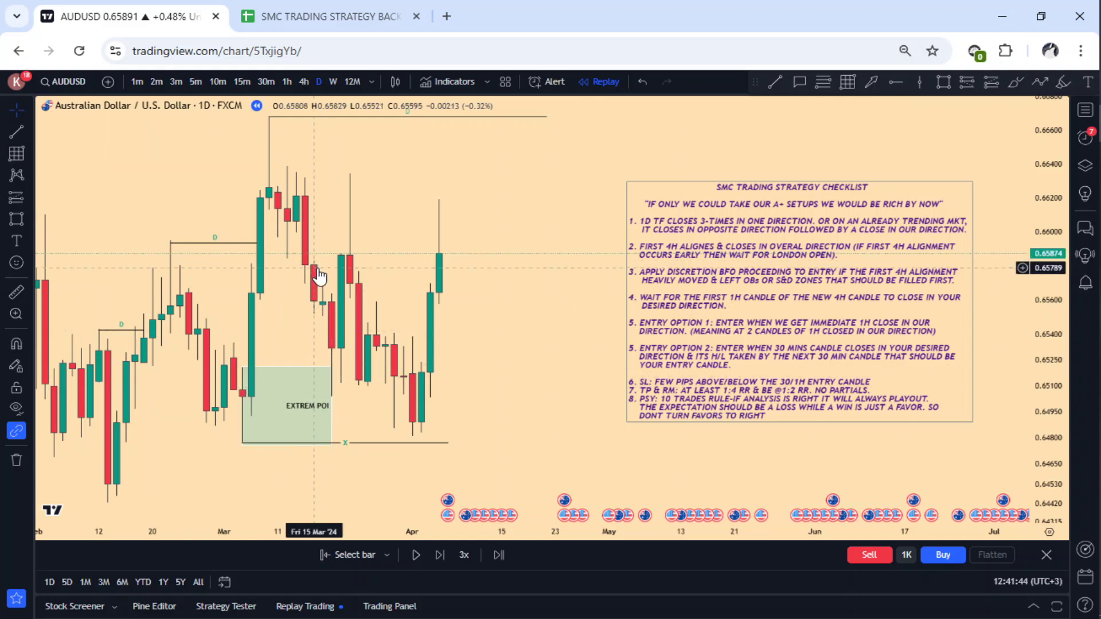
left_click(333, 395)
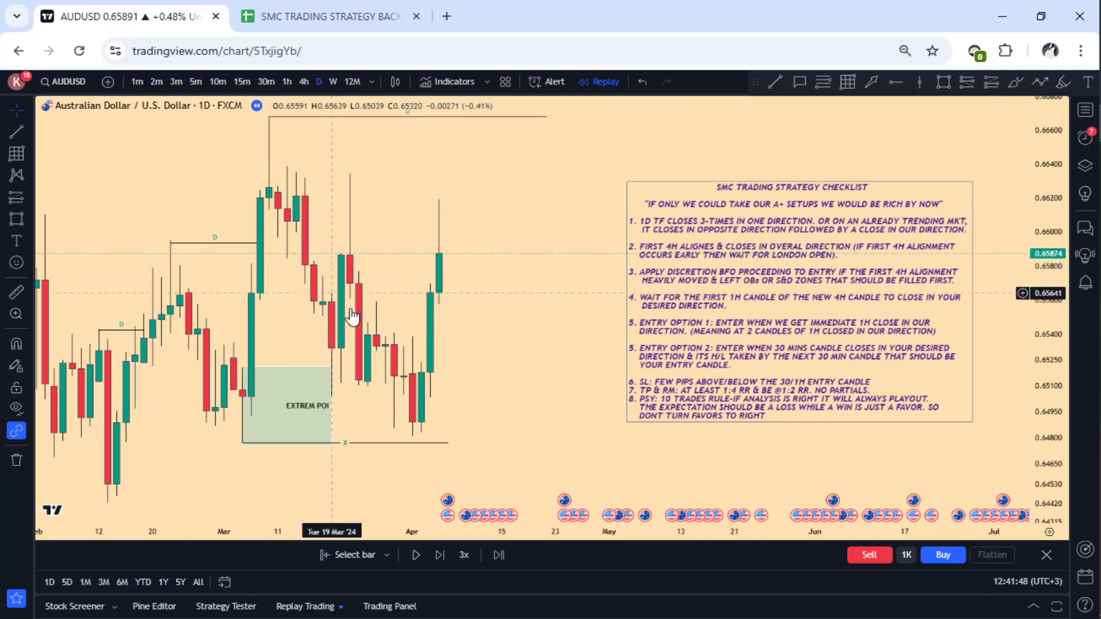
left_click(530, 332)
left_click_drag(529, 332, 519, 351)
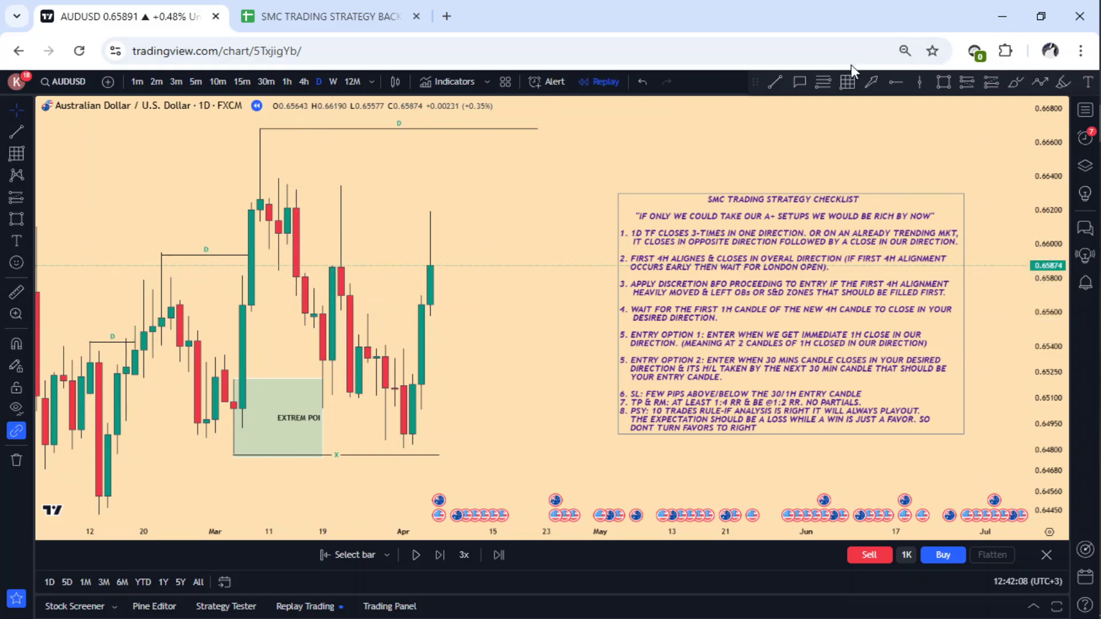
left_click(943, 83)
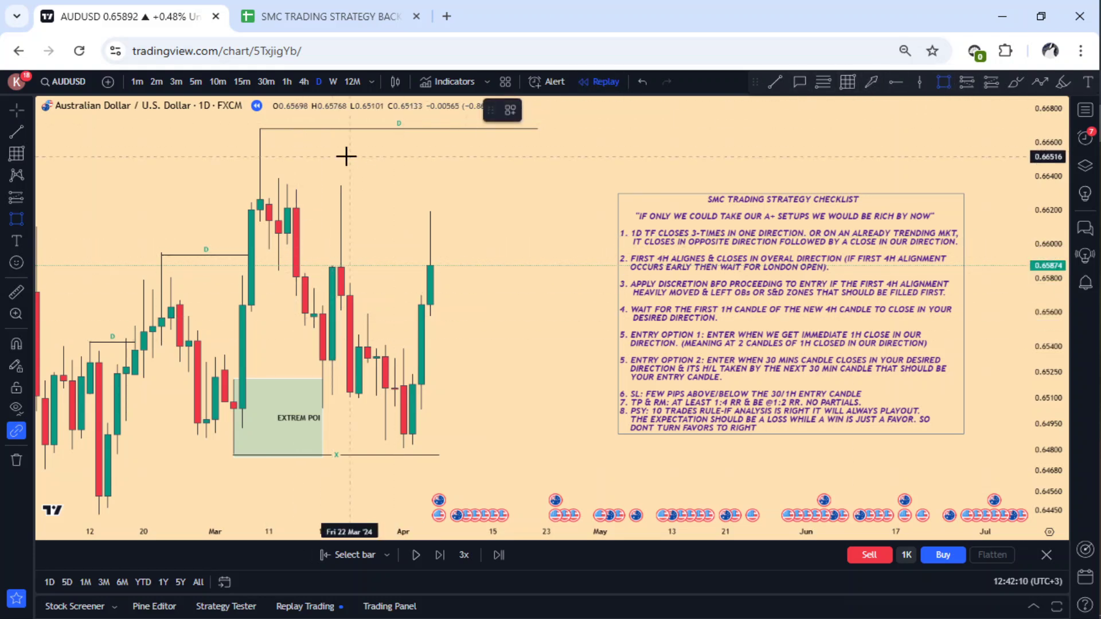
mouse_move(287, 246)
left_mouse_down()
mouse_move(339, 212)
mouse_move(344, 180)
left_mouse_up()
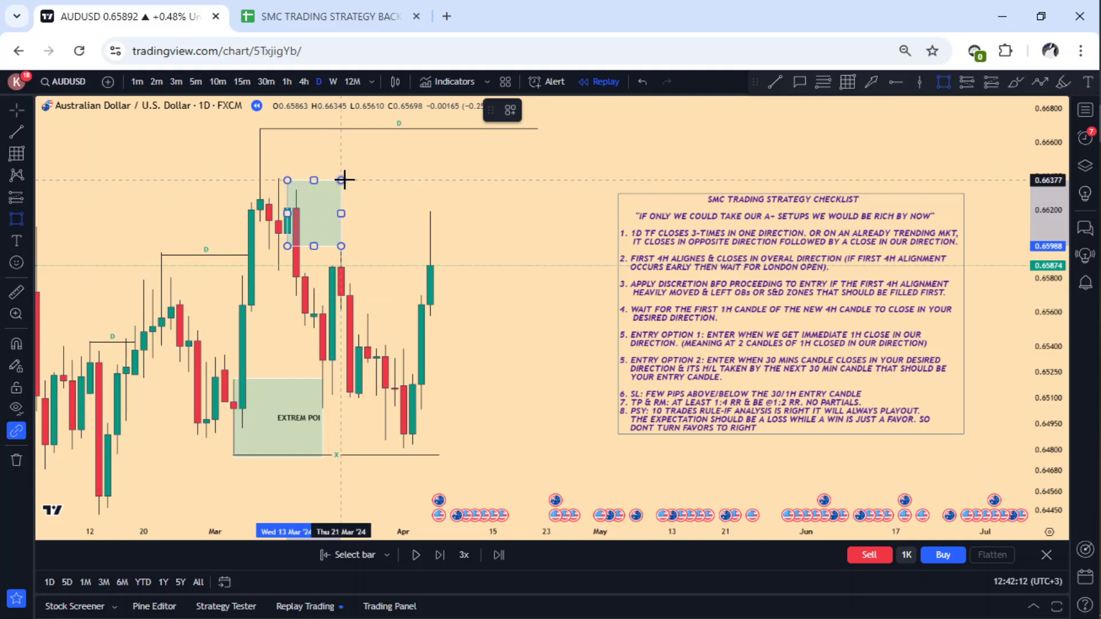
Apply the supply zone drawing template, red with the Sz label, to the rectangle from 13 to 21 March
left_click(512, 109)
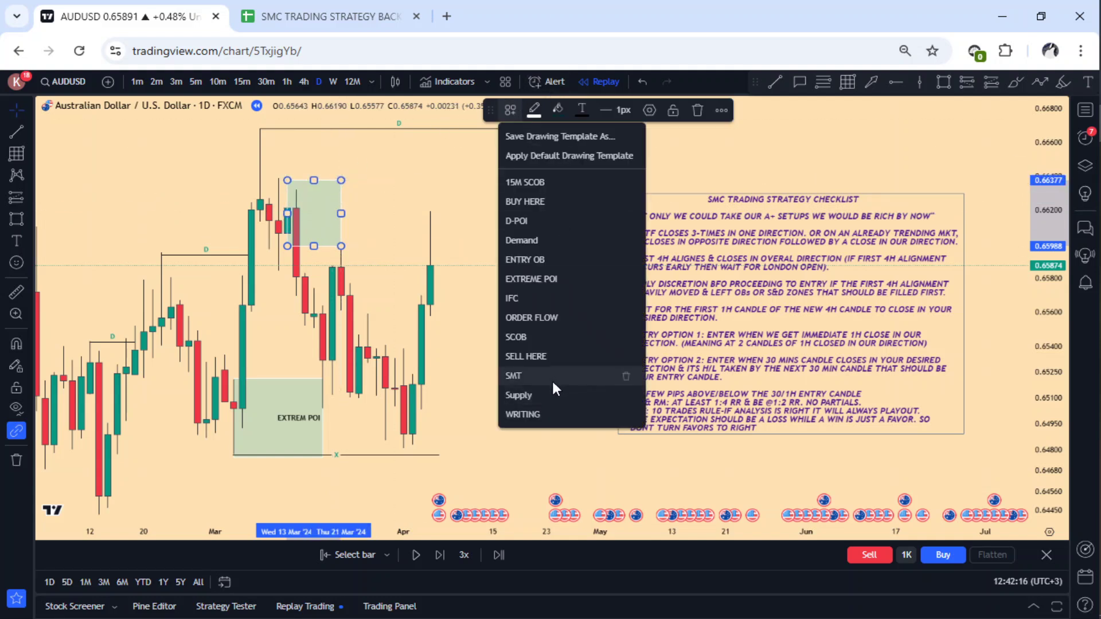
left_click(546, 396)
left_click(534, 399)
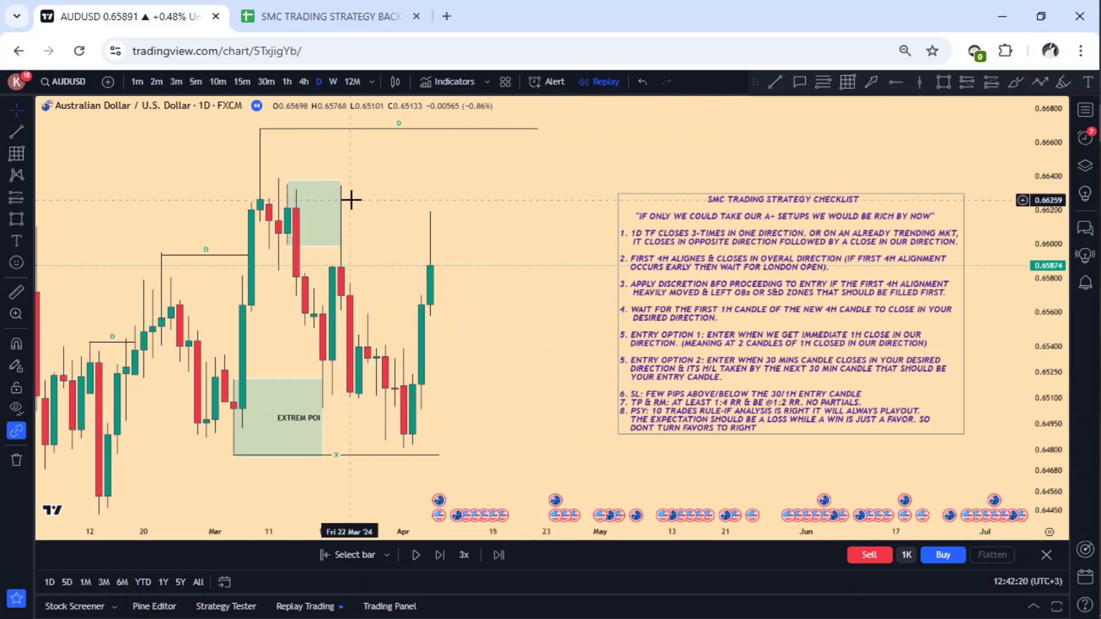
left_click(337, 215)
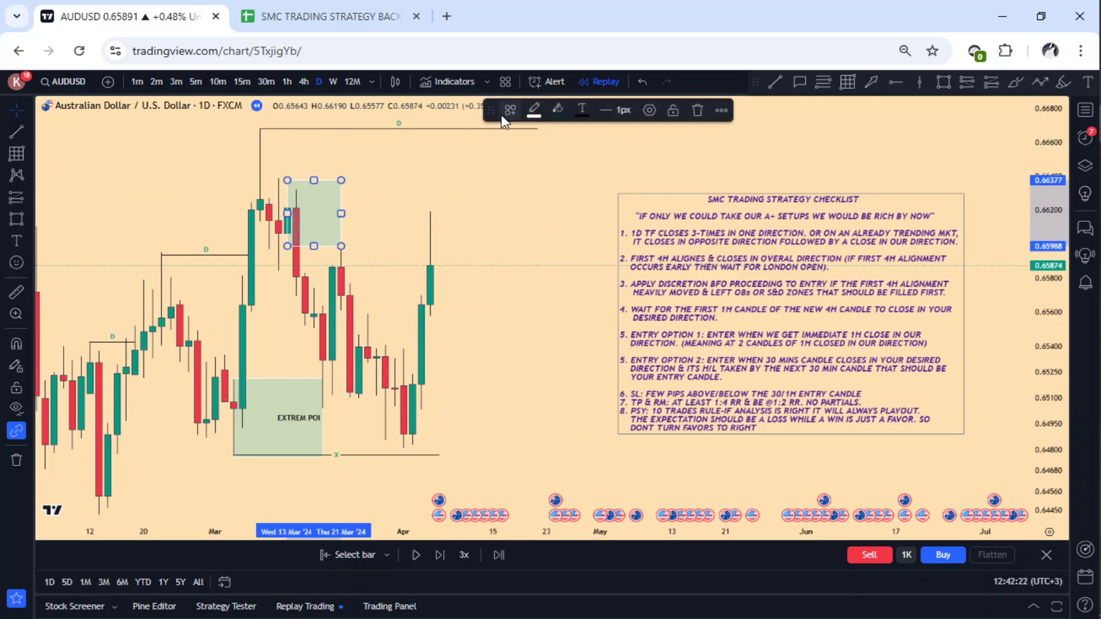
left_click(503, 113)
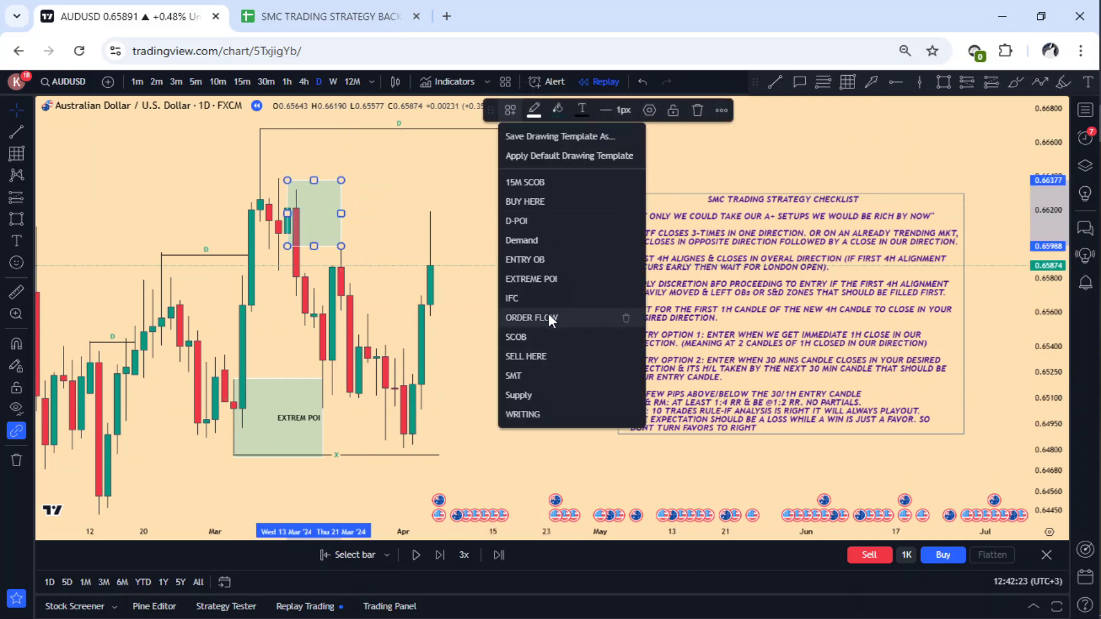
left_click(536, 355)
left_click(414, 214)
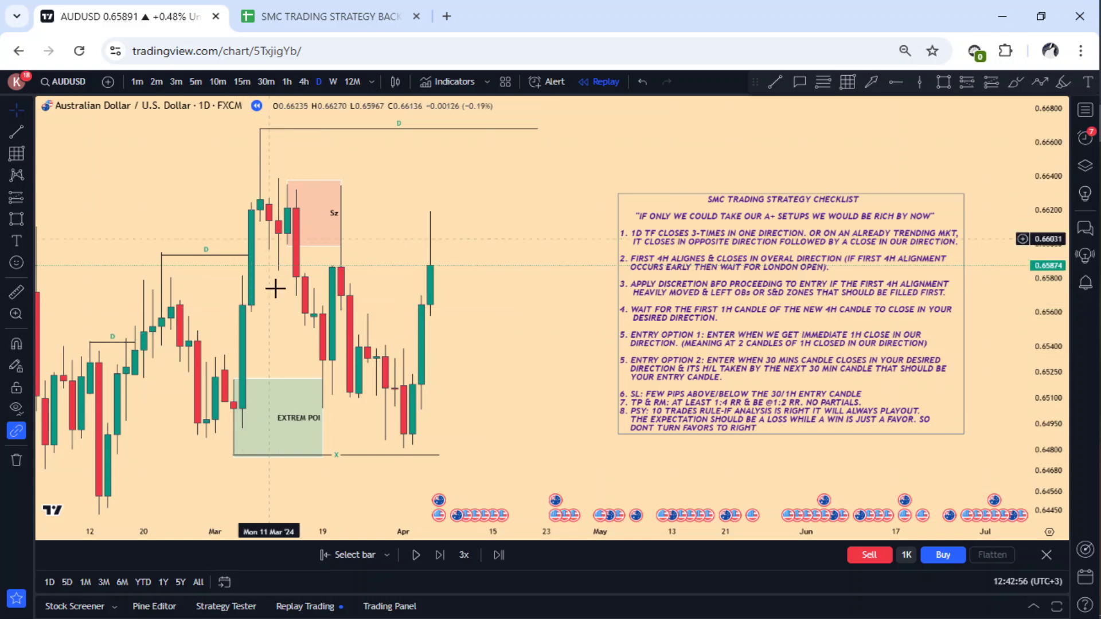
Move the strategy checklist note up on the daily chart so it starts at 1 May near 0.66717
left_click_drag(316, 385, 299, 377)
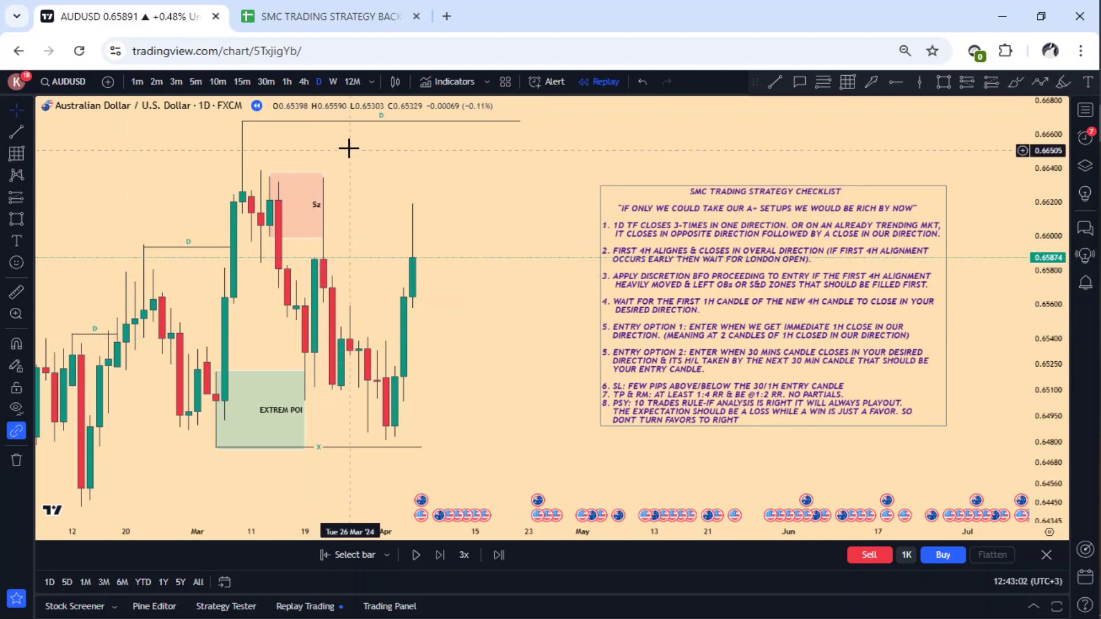
left_click_drag(474, 380, 445, 376)
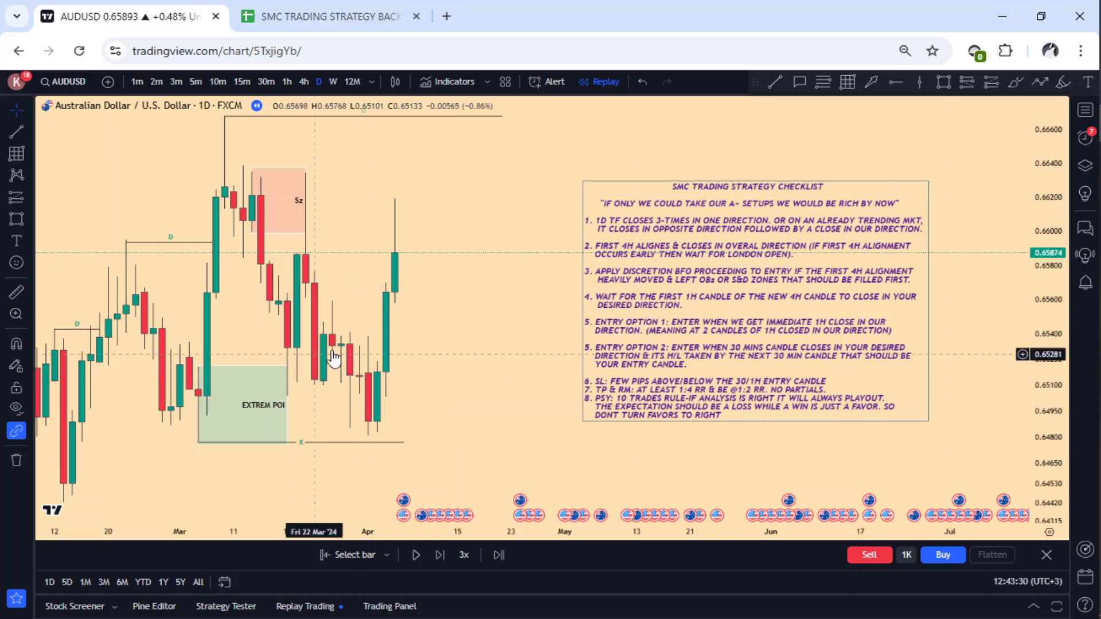
left_click_drag(464, 331, 454, 267)
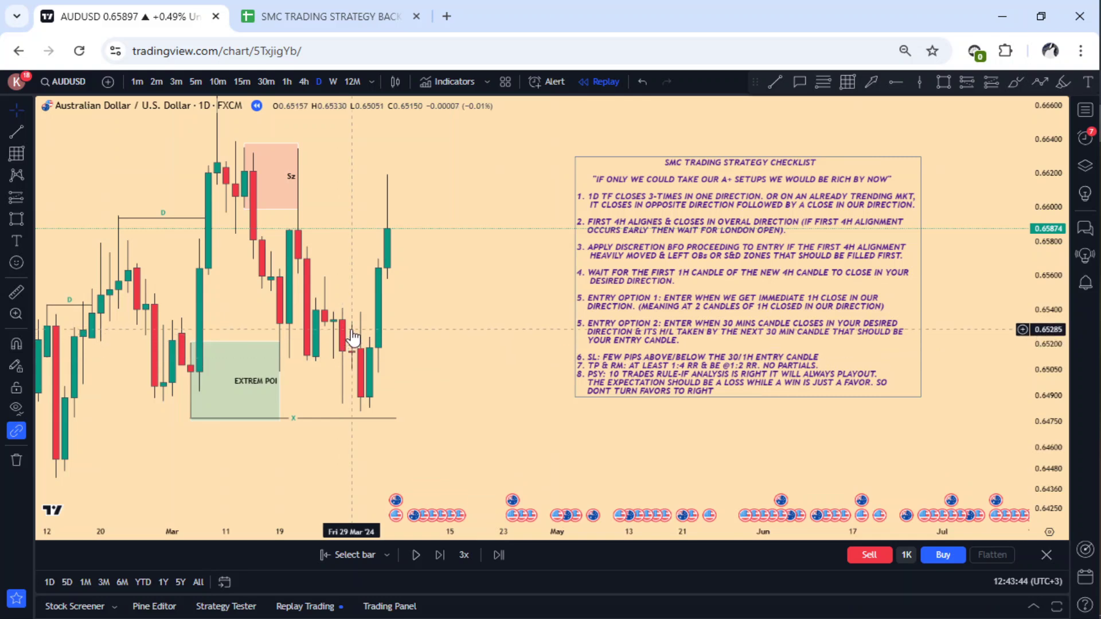
left_click_drag(400, 352, 381, 255)
left_click_drag(462, 344, 442, 379)
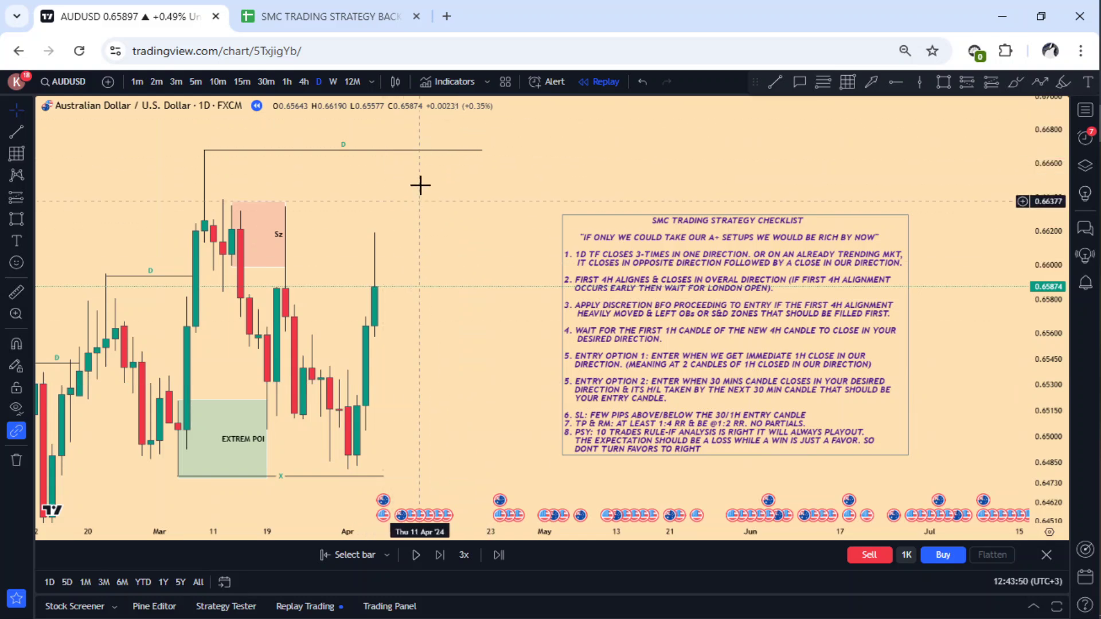
left_click_drag(625, 332, 606, 259)
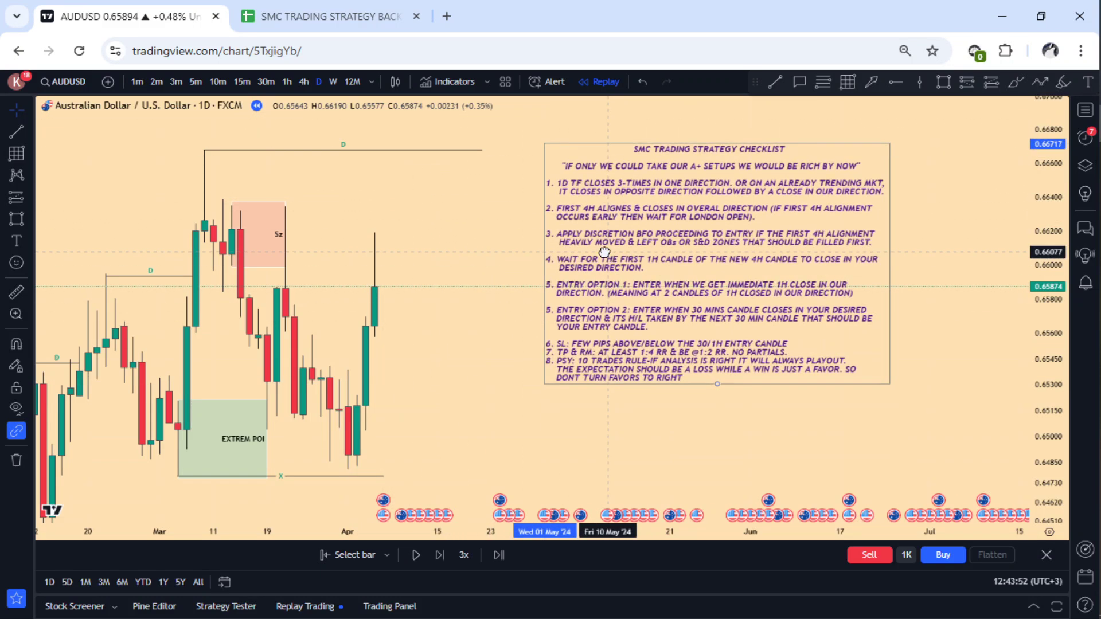
left_click(457, 372)
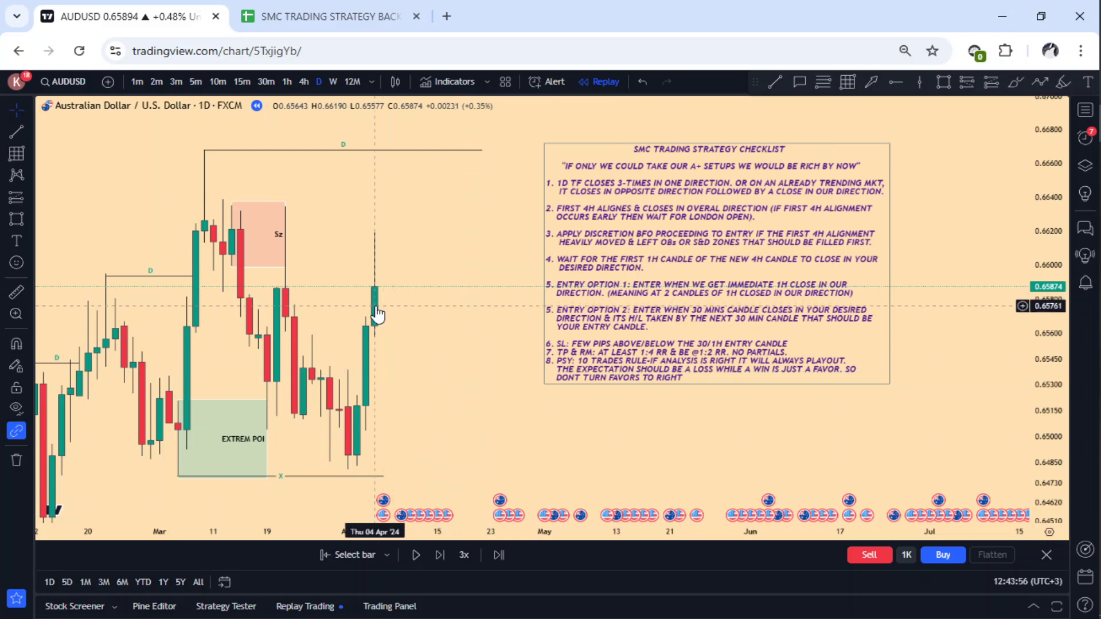
Switch the chart to the 4h timeframe and place the checklist note beside the latest candles, starting at 12 April near 0.66369
left_click(304, 82)
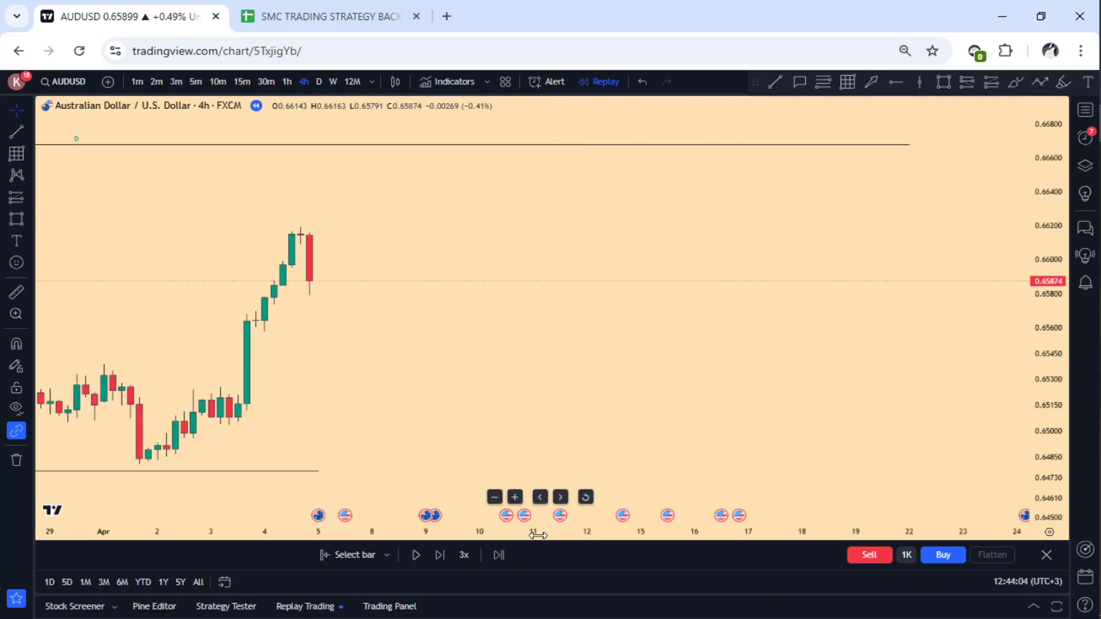
scroll(538, 535, "down", 3)
scroll(563, 366, "right", 5)
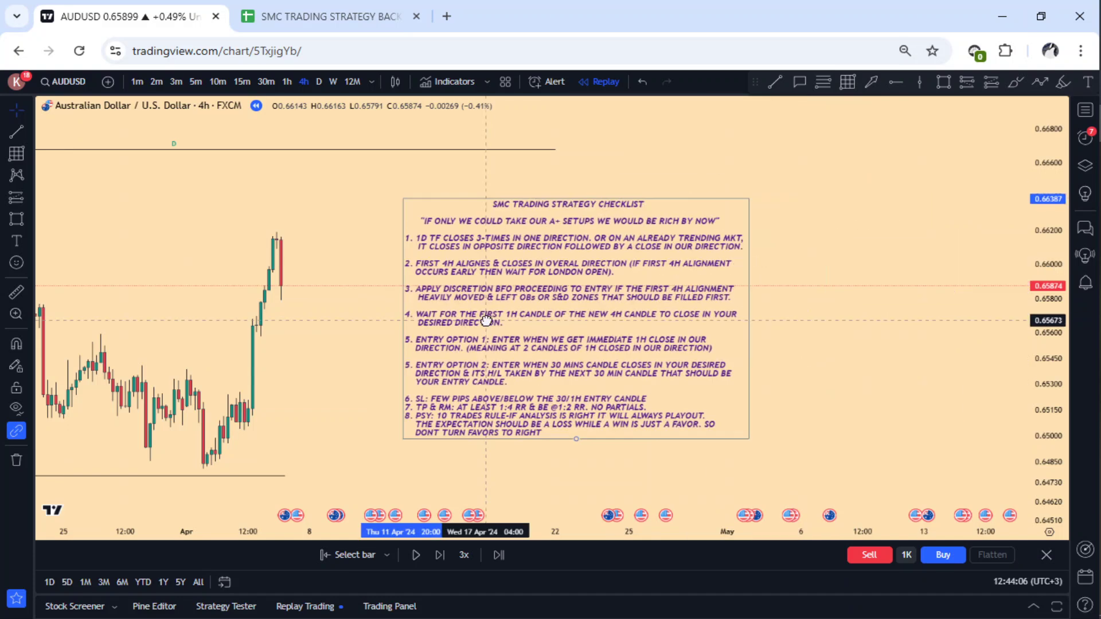
left_click_drag(486, 320, 492, 307)
left_click_drag(818, 293, 894, 217)
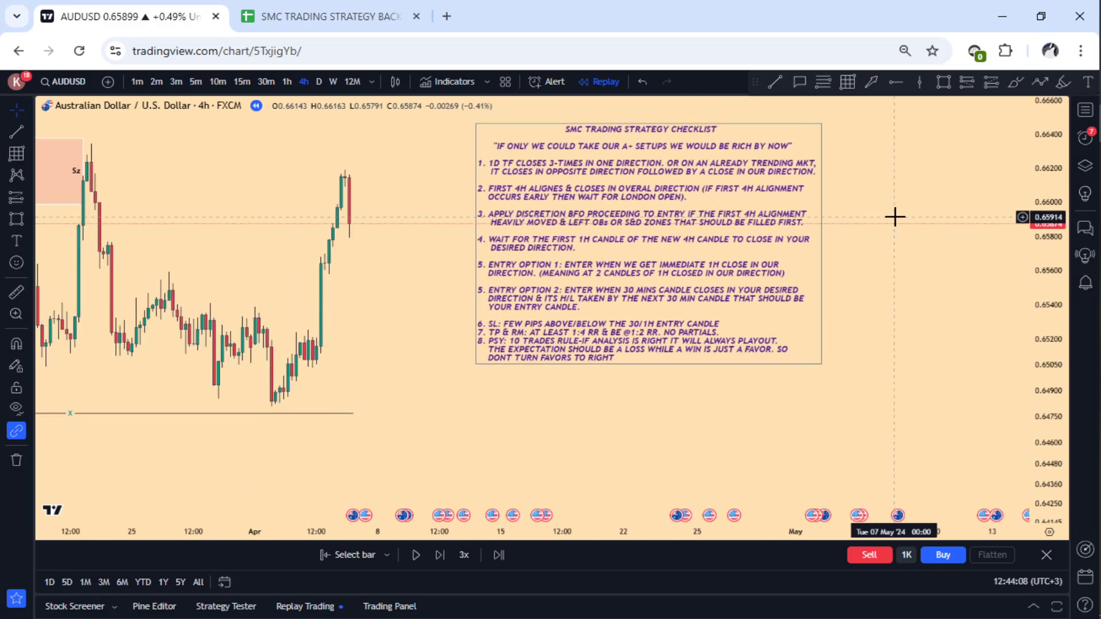
left_click_drag(627, 315, 622, 358)
left_click_drag(433, 301, 431, 330)
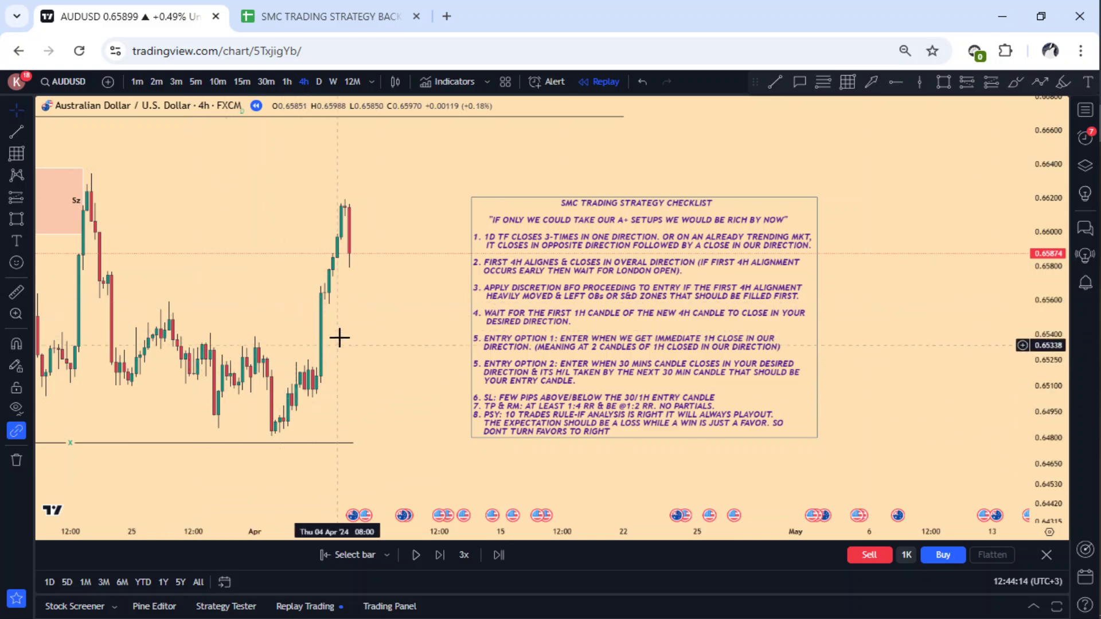
left_click_drag(432, 319, 430, 325)
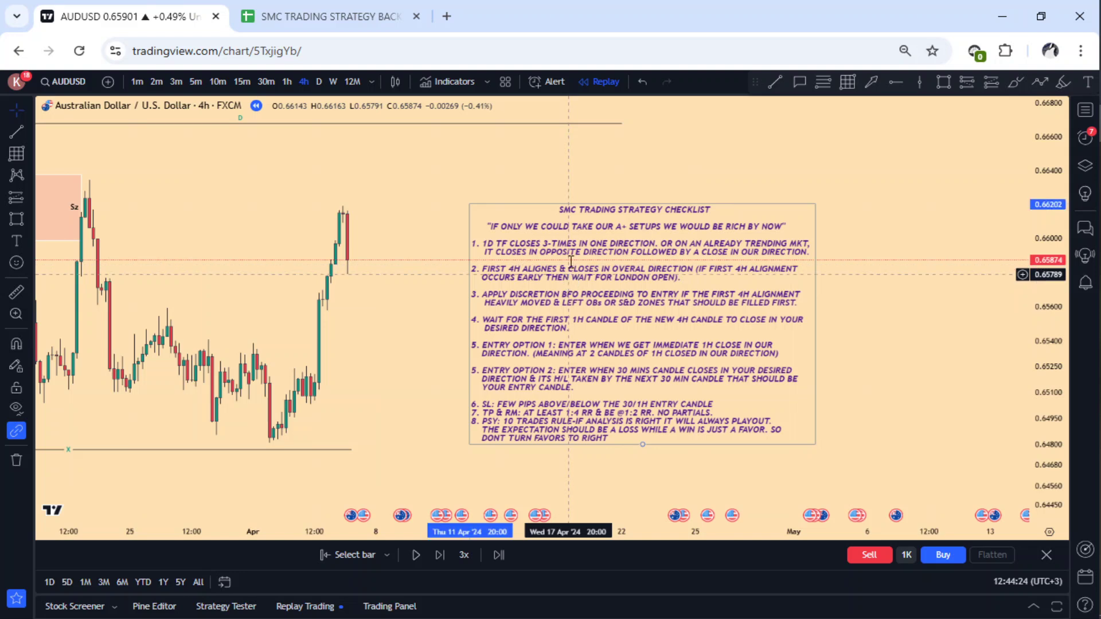
left_click_drag(565, 292, 570, 264)
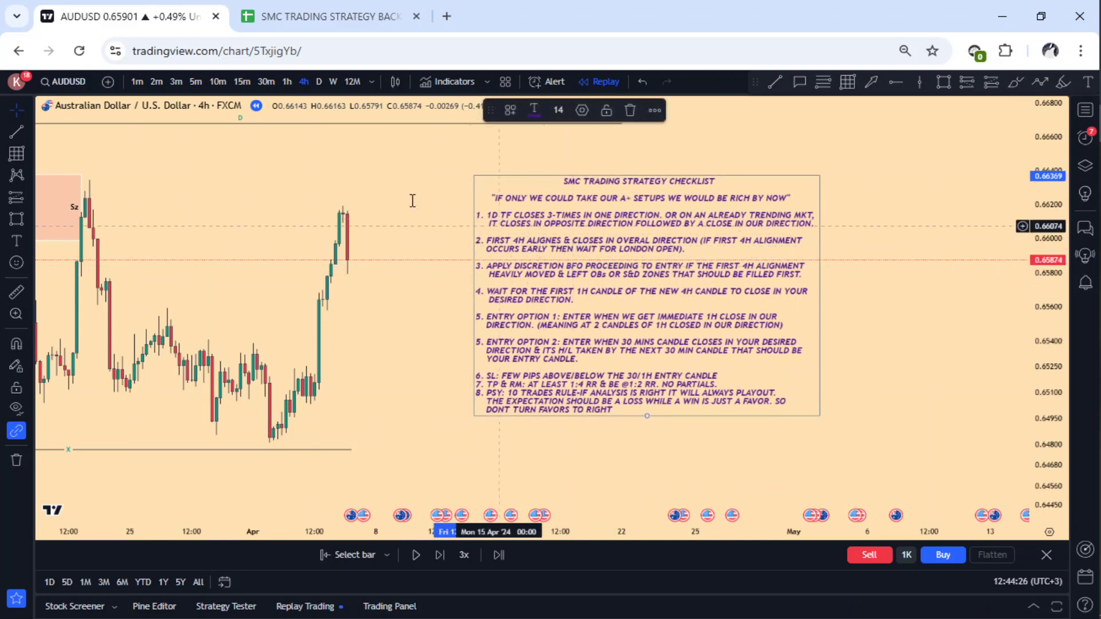
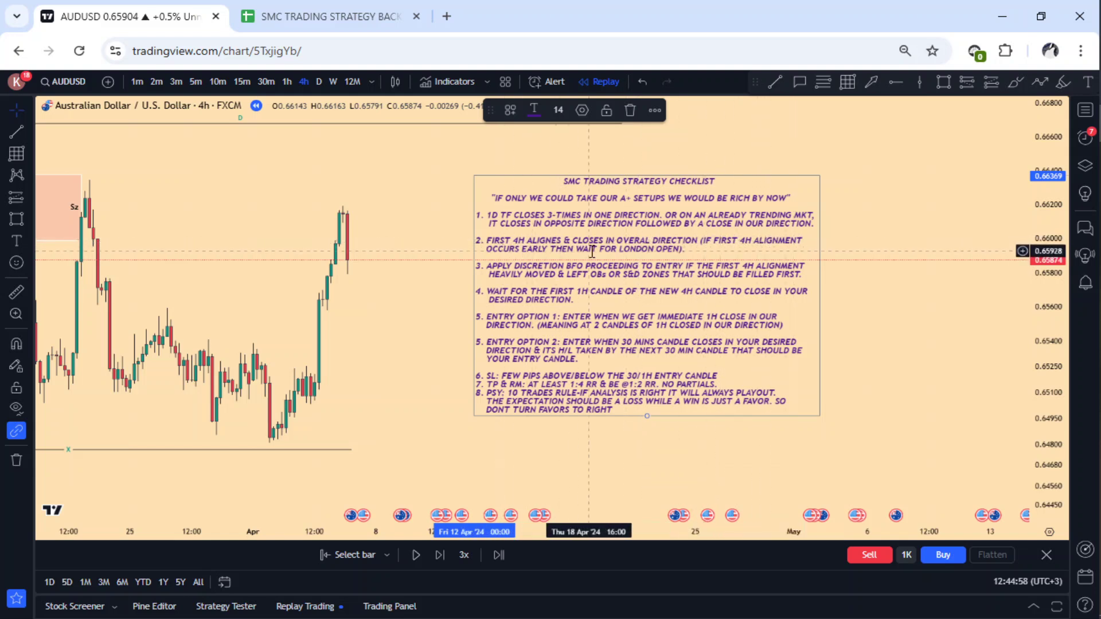
left_click(353, 360)
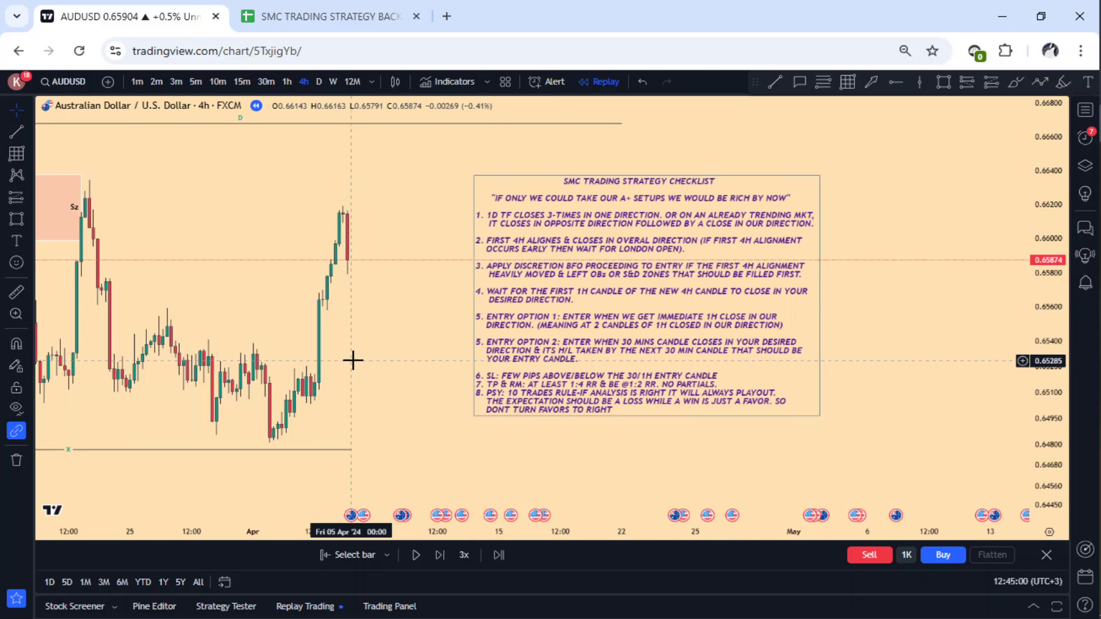
Advance the 4h replay bar by bar until the 5 April 12:00 candle closes
left_click(442, 557)
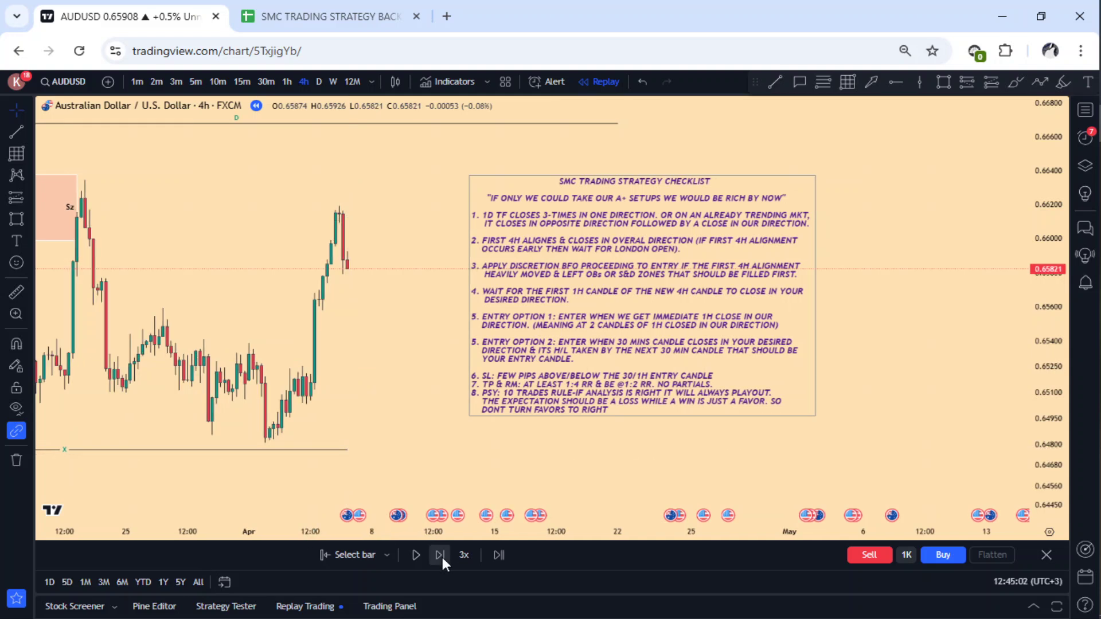
left_click(439, 555)
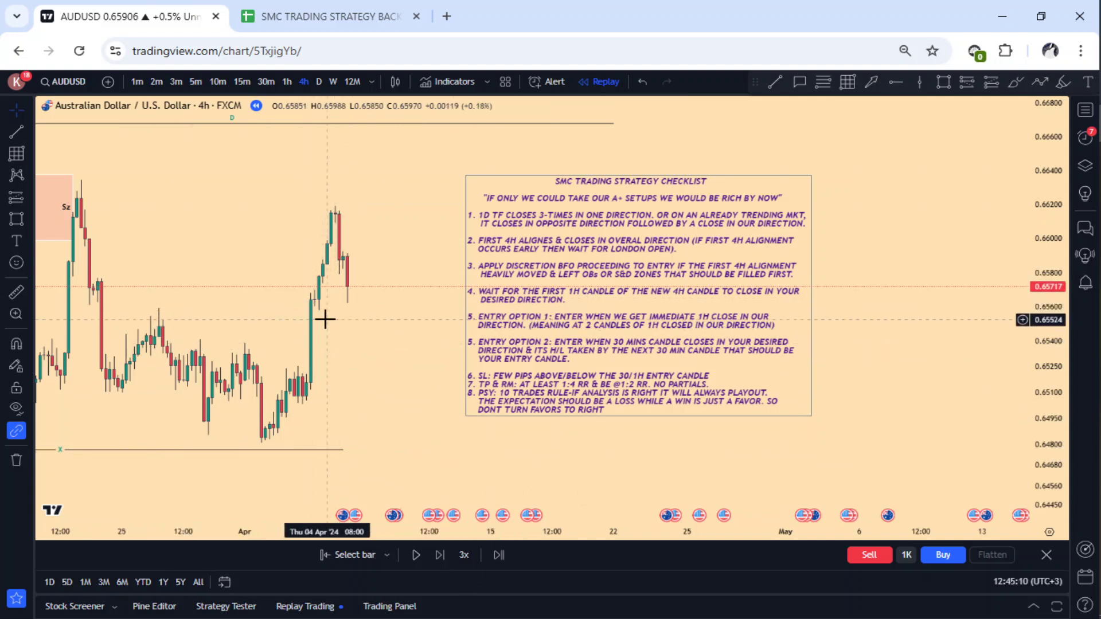
left_click(440, 555)
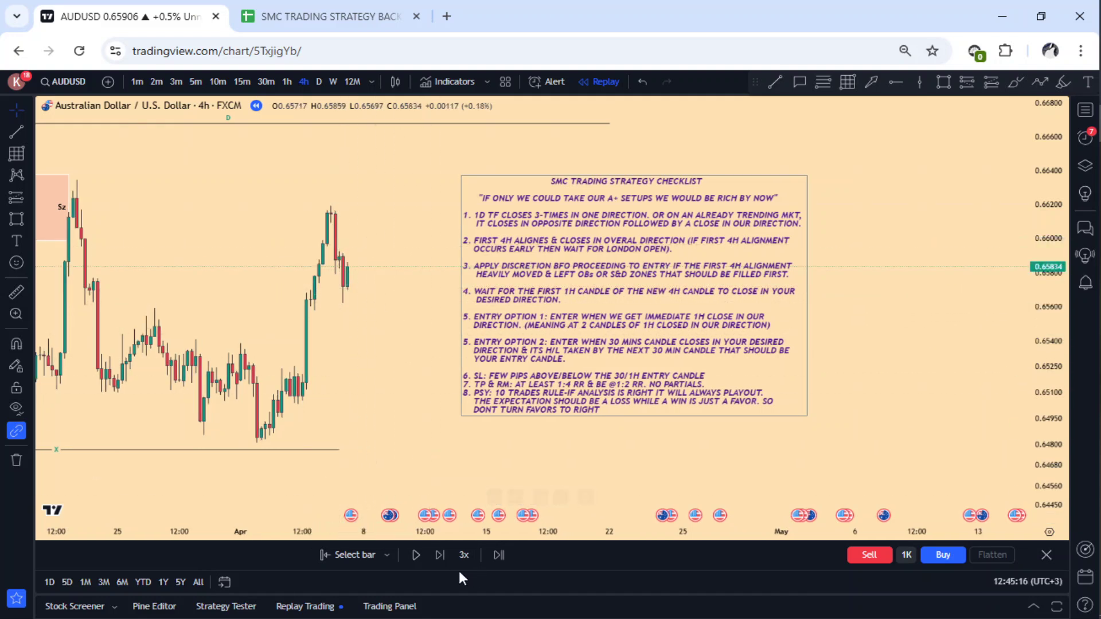
left_click(439, 555)
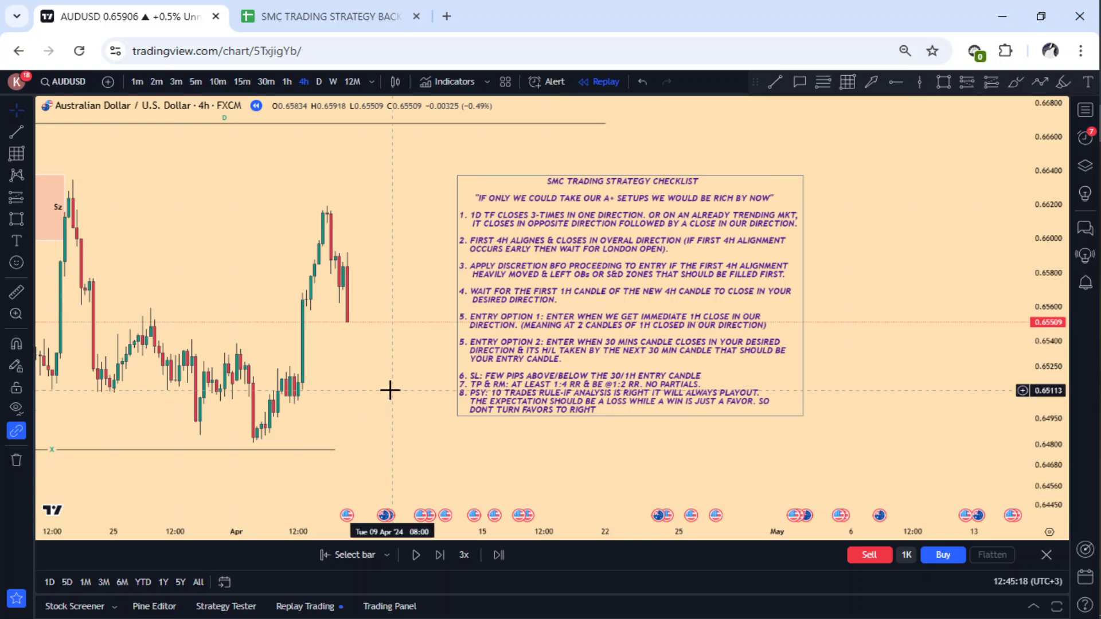
Enlarge the latest 4h candles and move the strategy checklist note down so its text stays readable beside them
left_click_drag(437, 392, 555, 403)
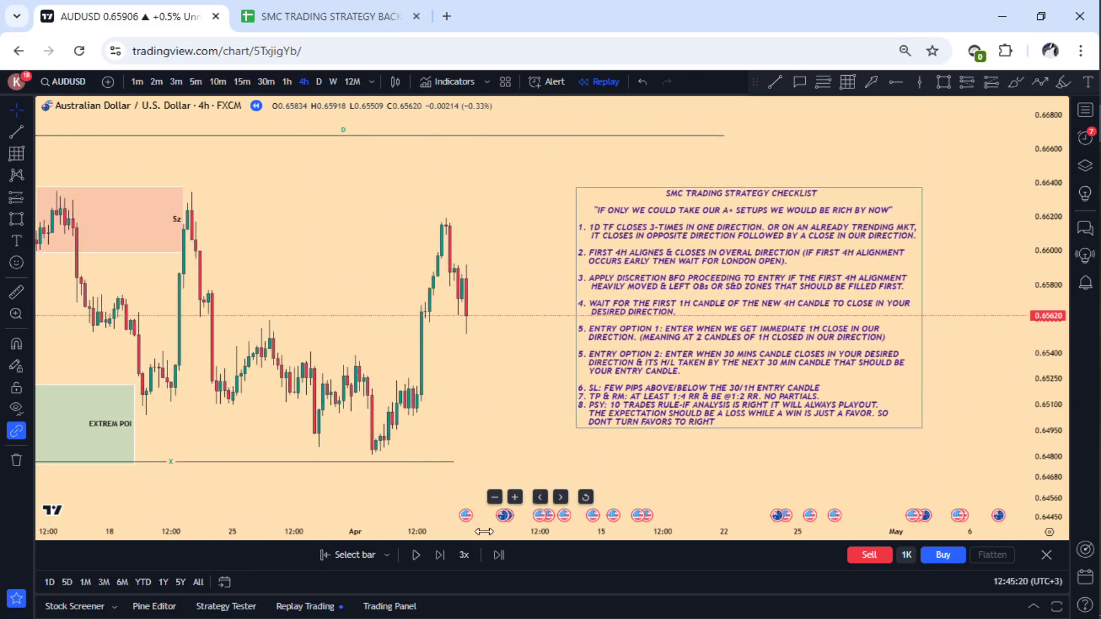
left_click_drag(481, 531, 255, 554)
left_click_drag(304, 408, 566, 388)
left_click_drag(1045, 424, 1044, 239)
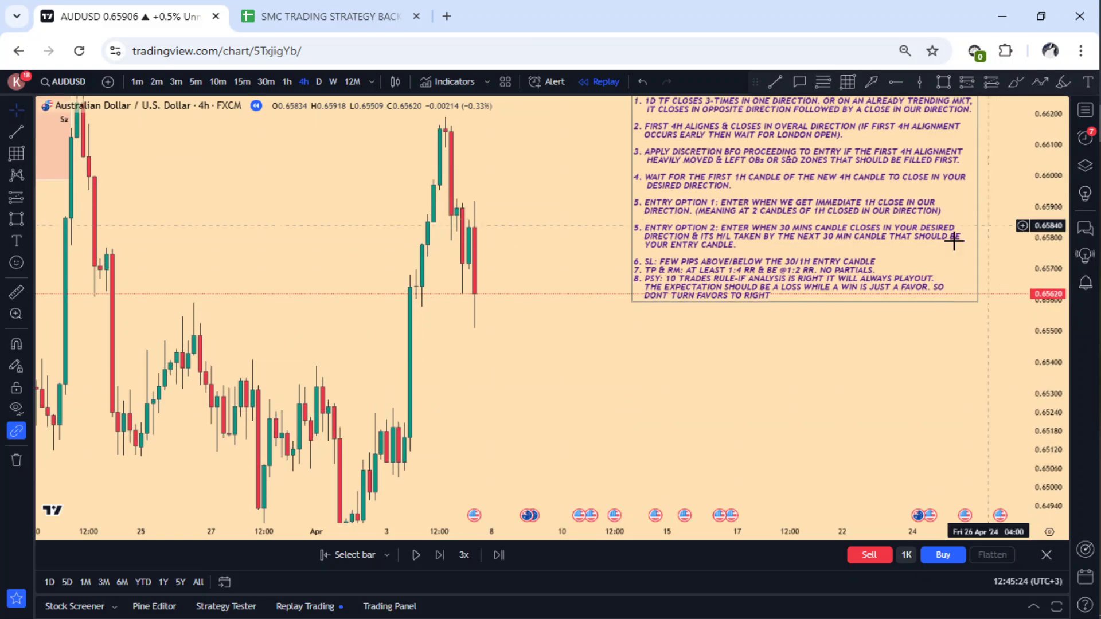
left_click_drag(837, 243, 837, 441)
left_click_drag(430, 358, 394, 374)
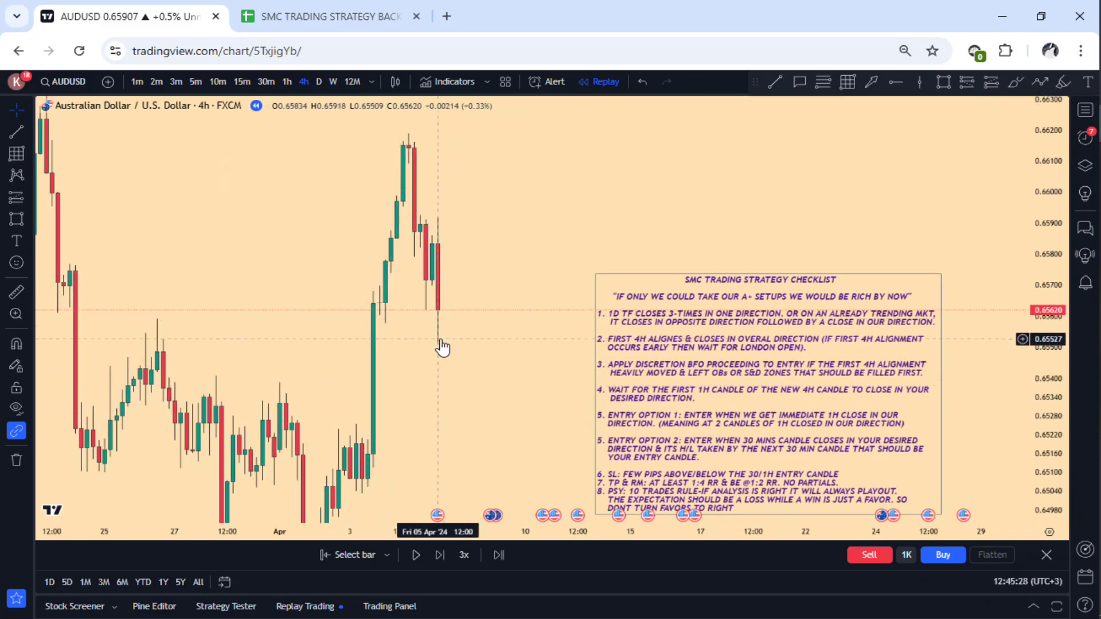
left_click_drag(479, 350, 413, 359)
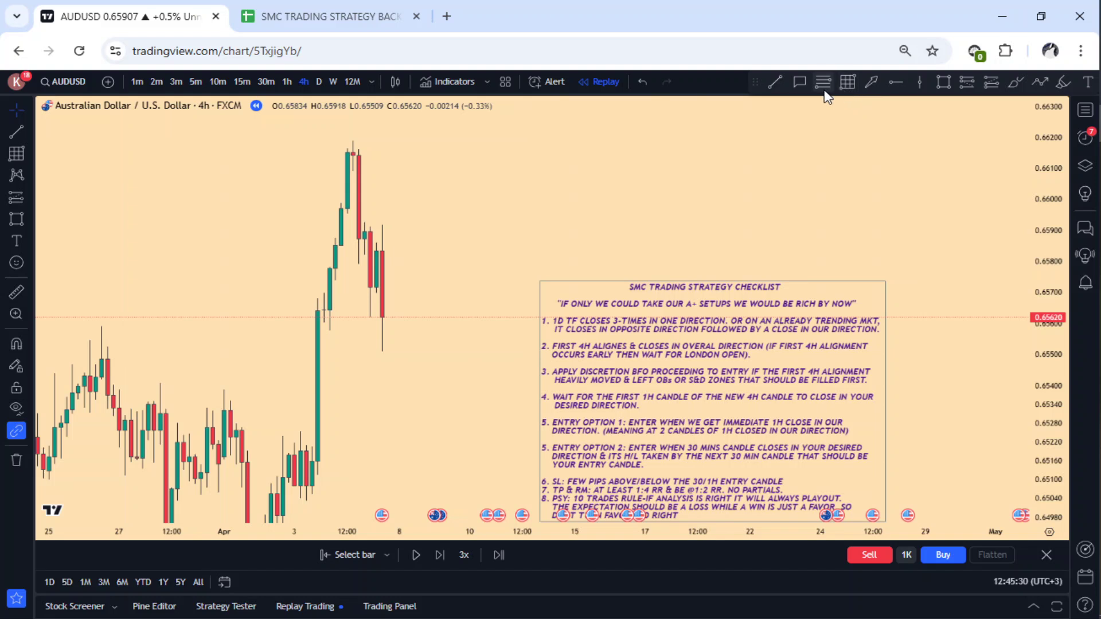
Draw a horizontal line from the 5 April 08:00 candle's high at about 0.65859 to 10 April 12:00
left_click(774, 82)
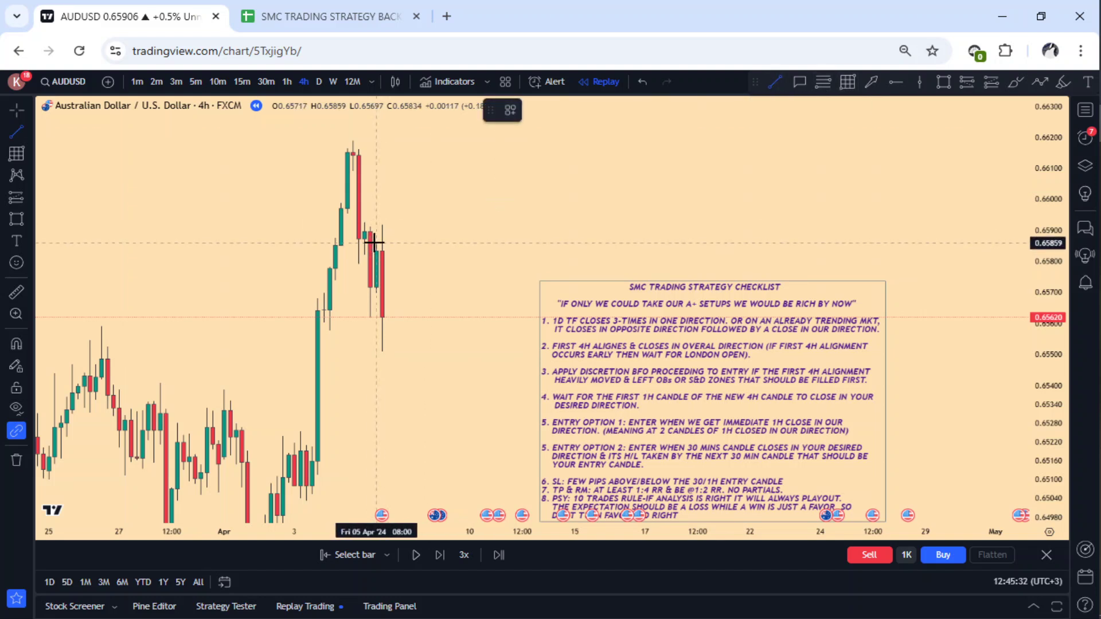
left_click(376, 243)
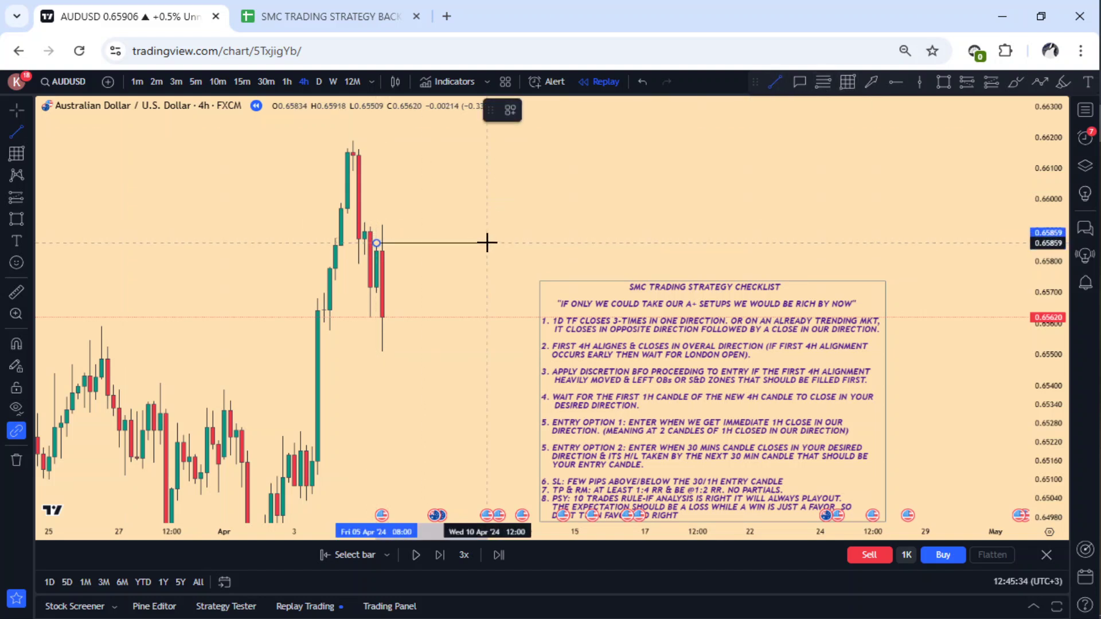
left_click(487, 243)
left_click(383, 290)
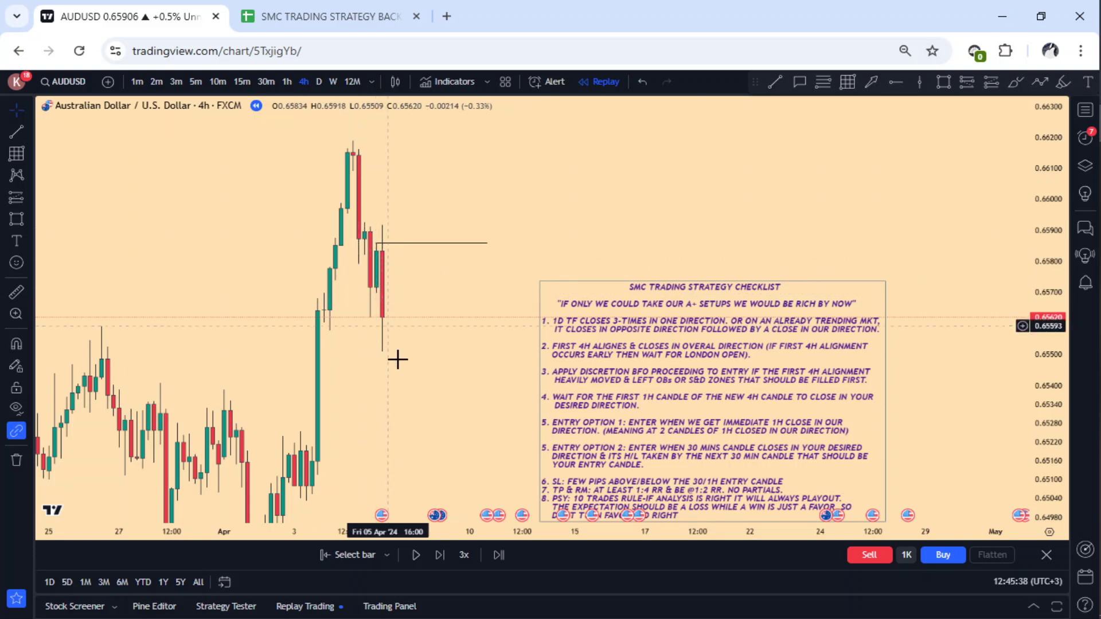
Move the checklist note to about 0.66126 and draw a horizontal line from the 4 April high near 0.66188 to 12 April 16:00
left_click_drag(425, 382, 373, 359)
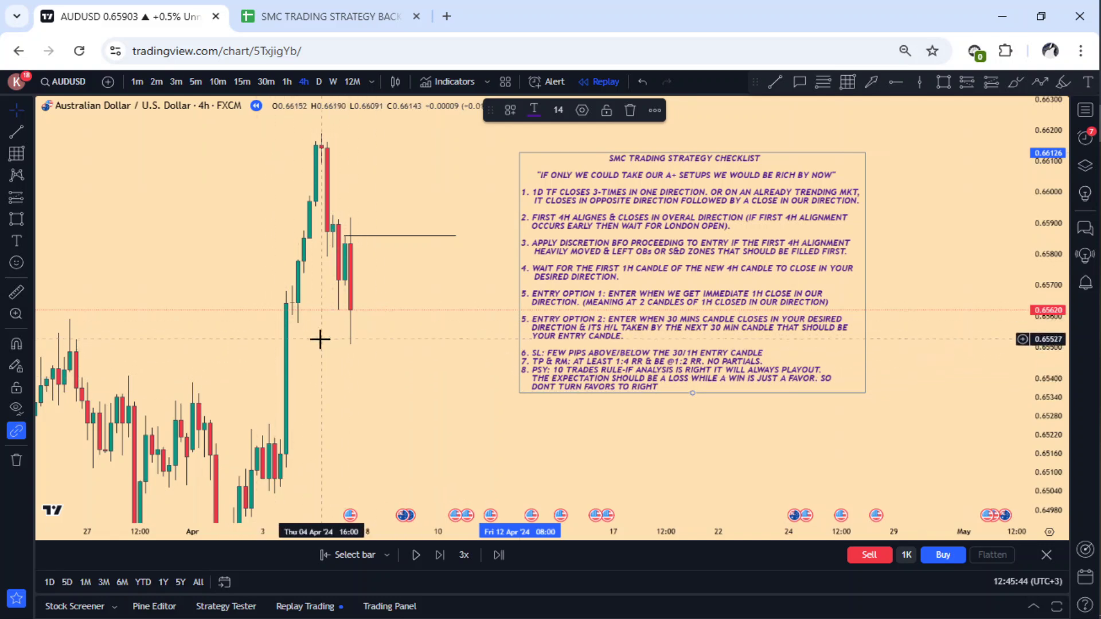
left_click_drag(400, 387, 396, 430)
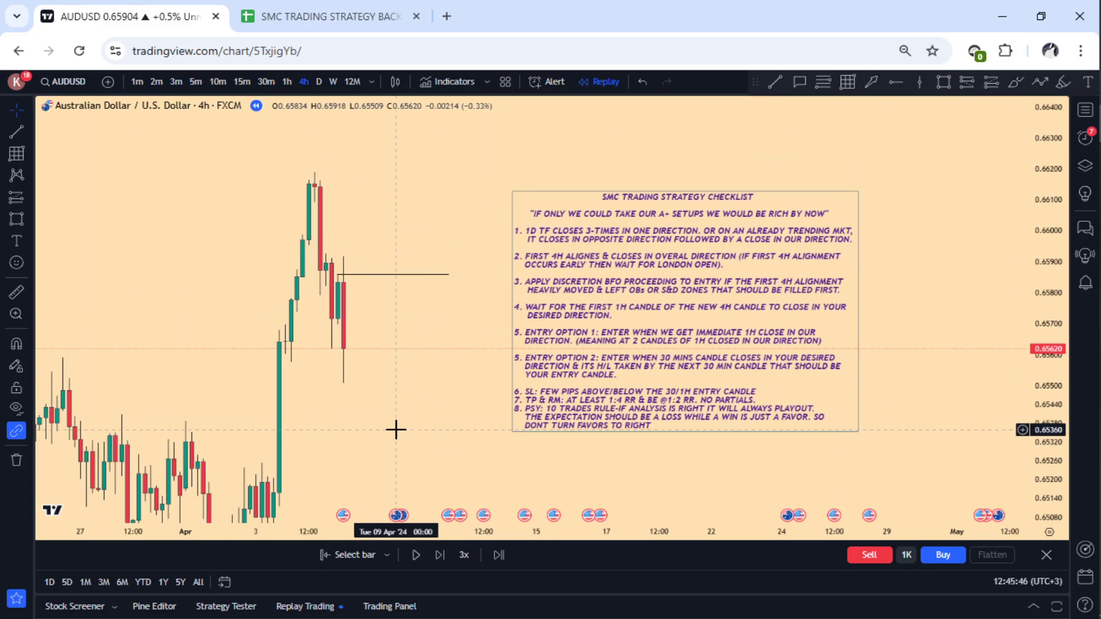
left_click(774, 84)
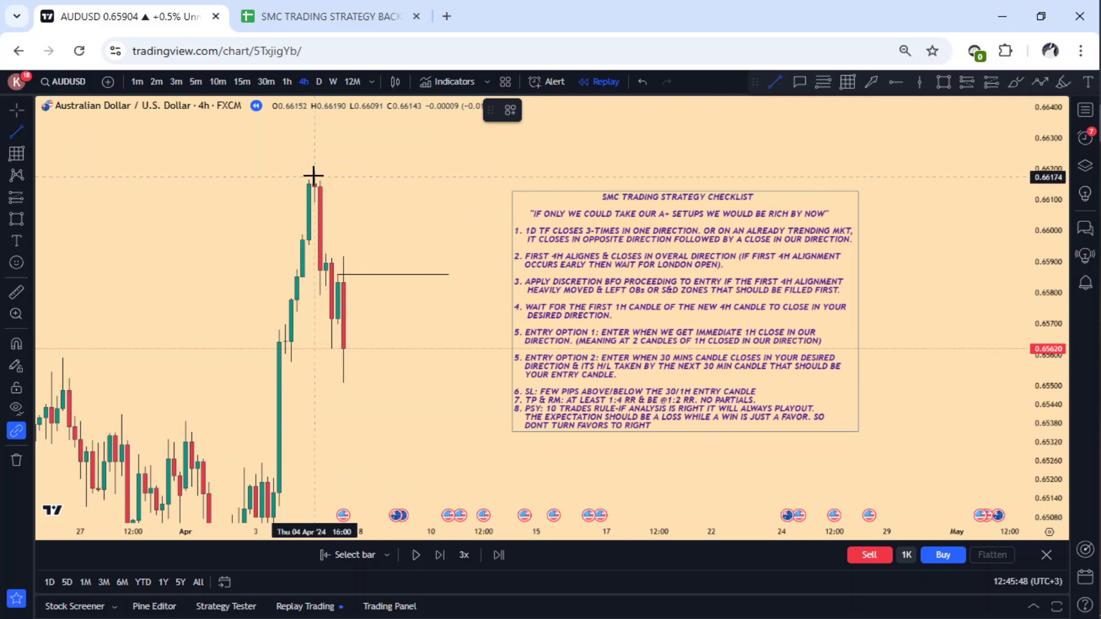
left_click(313, 172)
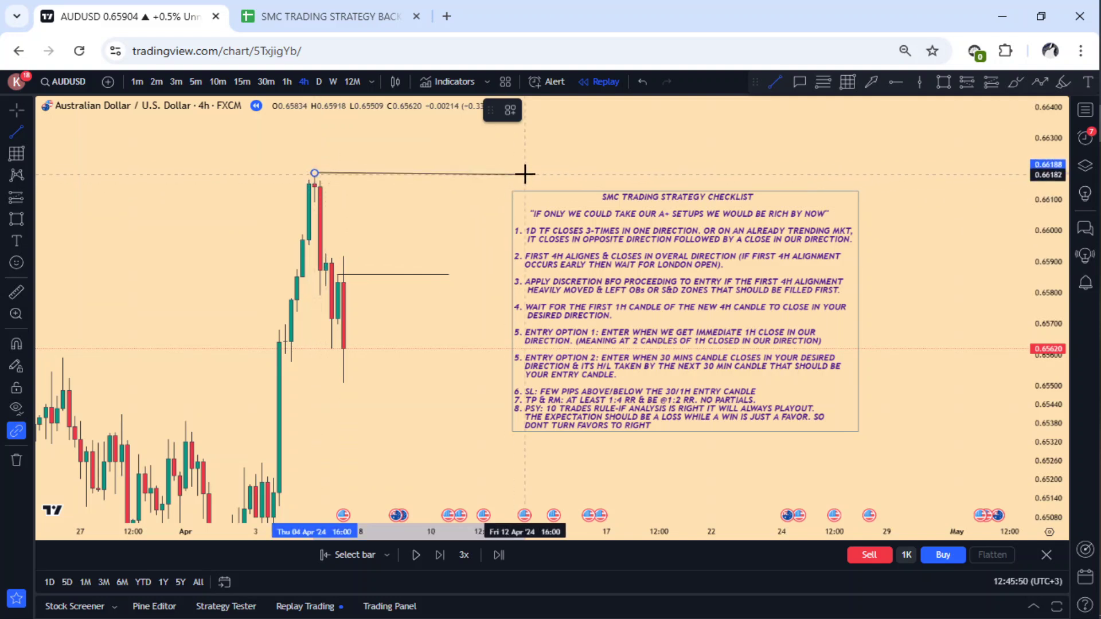
left_click(524, 172)
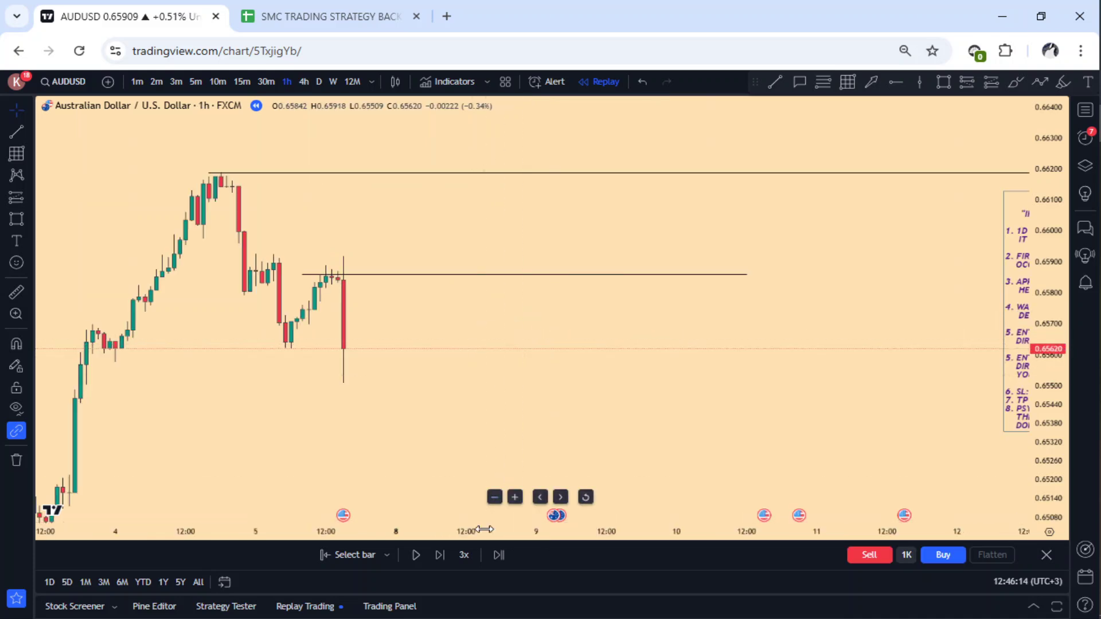
Switch the chart to the 1h timeframe and place the checklist note beside the latest candles, starting at 9 April 10:00 near 0.66044
left_click_drag(483, 529, 707, 442)
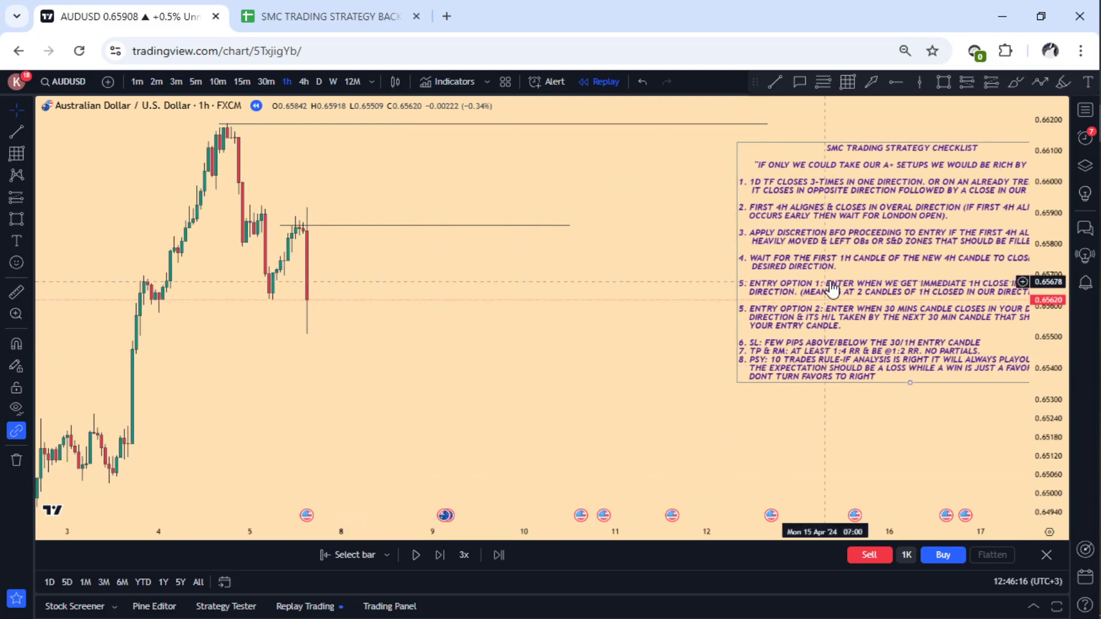
mouse_move(833, 289)
left_mouse_down()
mouse_move(589, 328)
mouse_move(669, 320)
left_mouse_up()
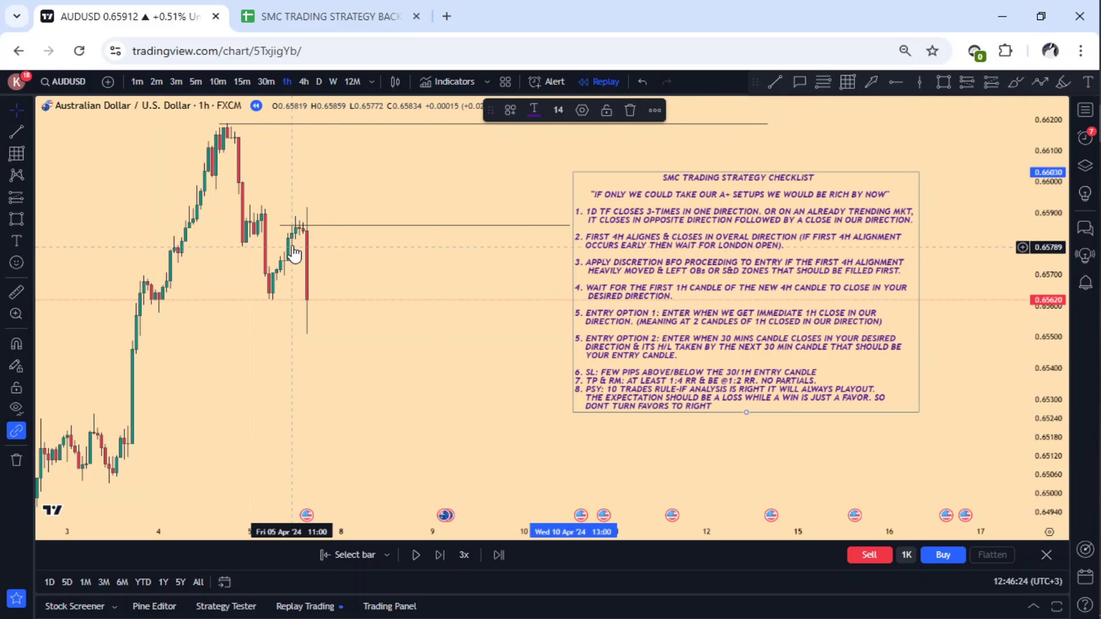
left_click(373, 331)
left_click_drag(373, 331, 379, 347)
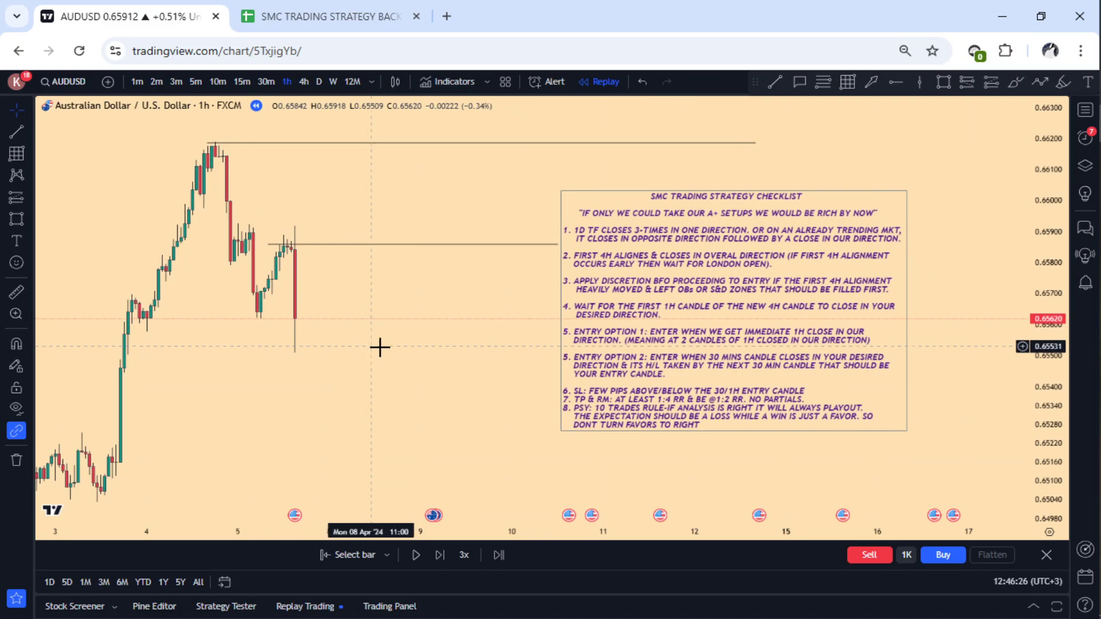
left_click(663, 338)
left_click_drag(664, 338, 661, 338)
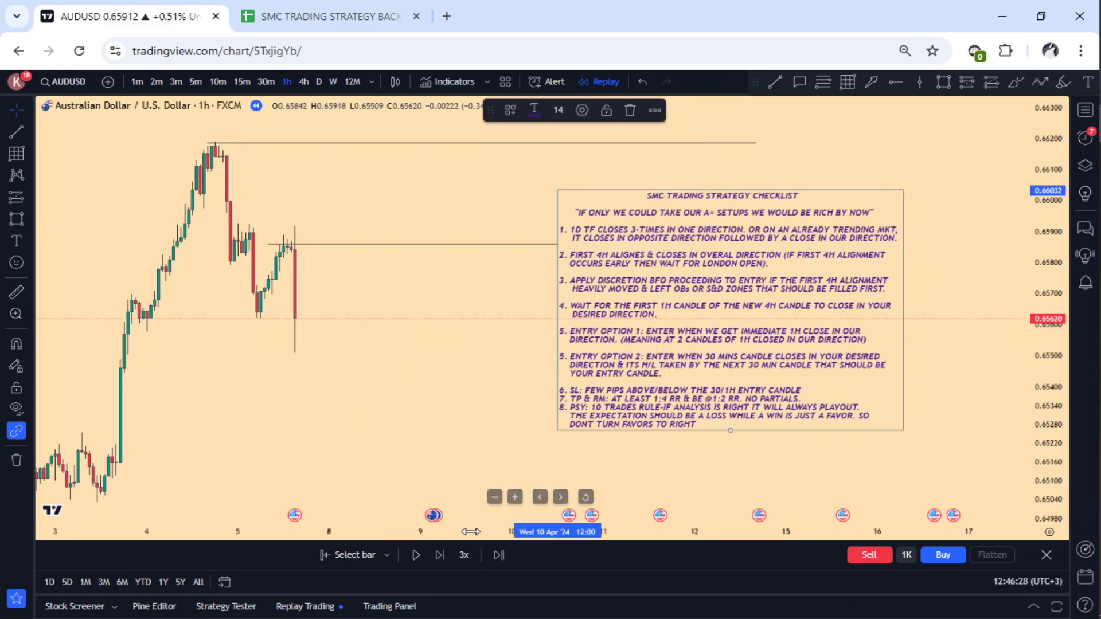
left_click_drag(470, 532, 342, 553)
left_click_drag(307, 350, 619, 344)
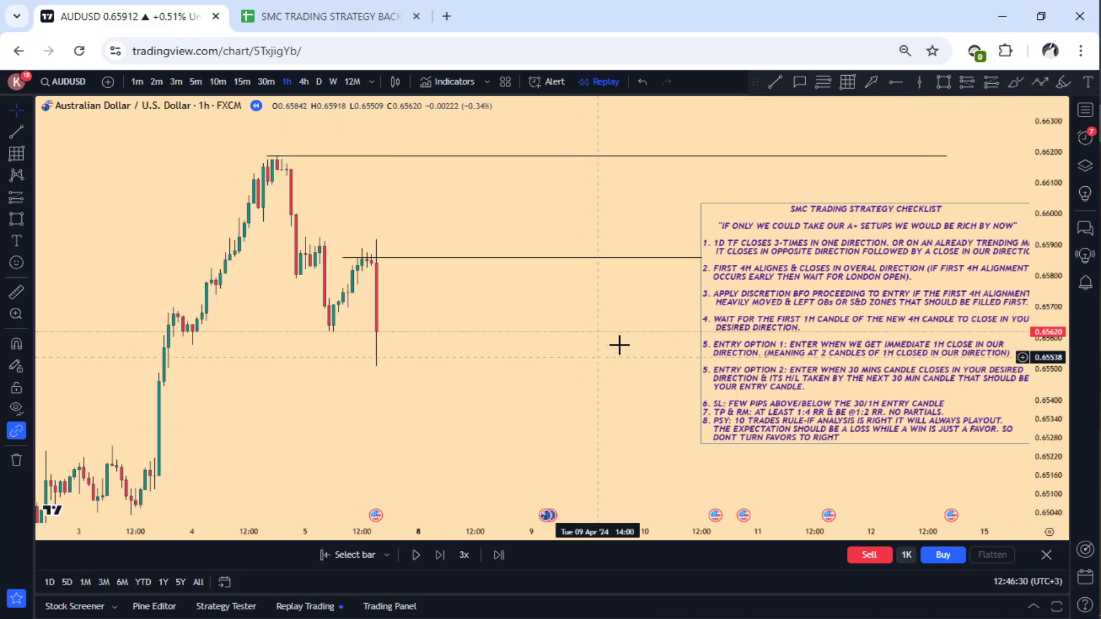
left_click_drag(802, 333, 679, 329)
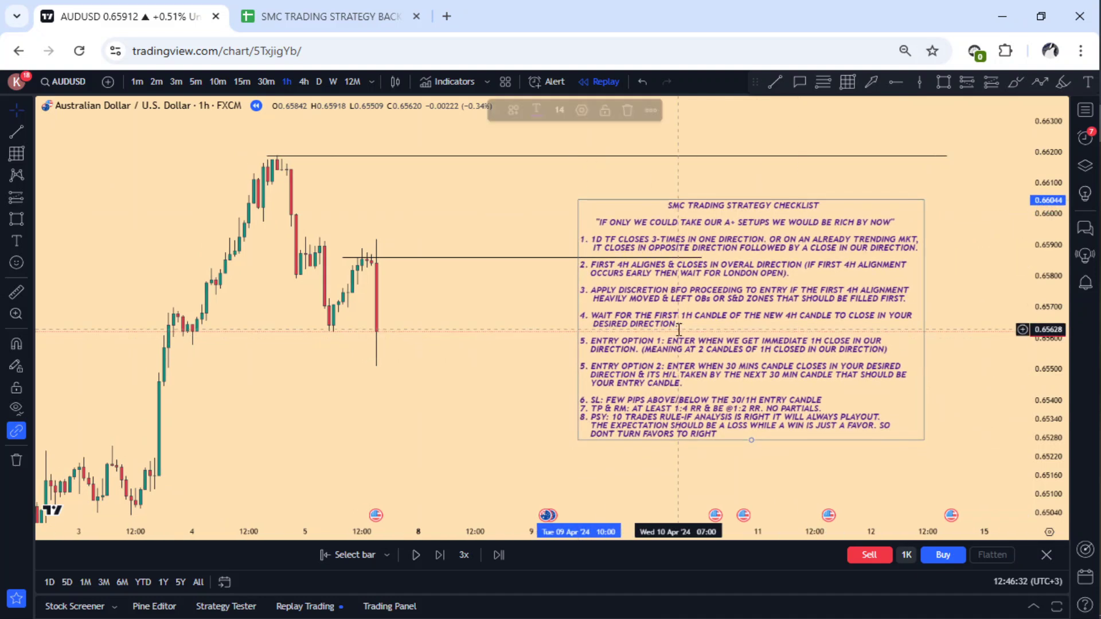
Delete the horizontal line at about 0.65859
left_click(528, 346)
left_click_drag(429, 259, 477, 259)
left_click(690, 111)
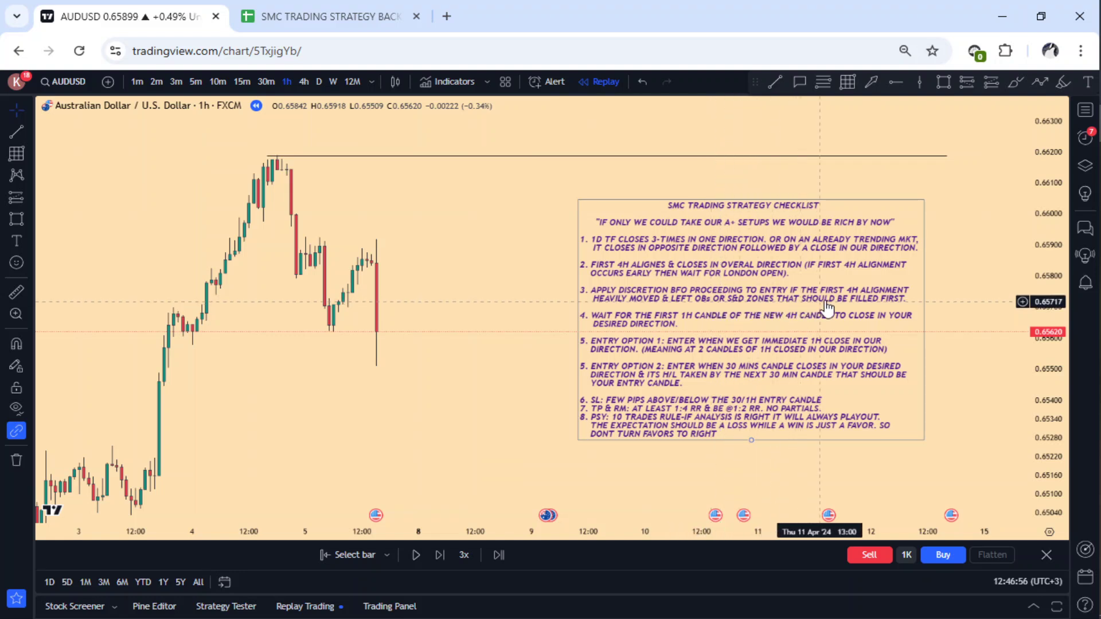
Recheck the 4h timeframe, return to 1h, and move the checklist note to start at 8 April 22:00 near 0.66146
left_click(304, 82)
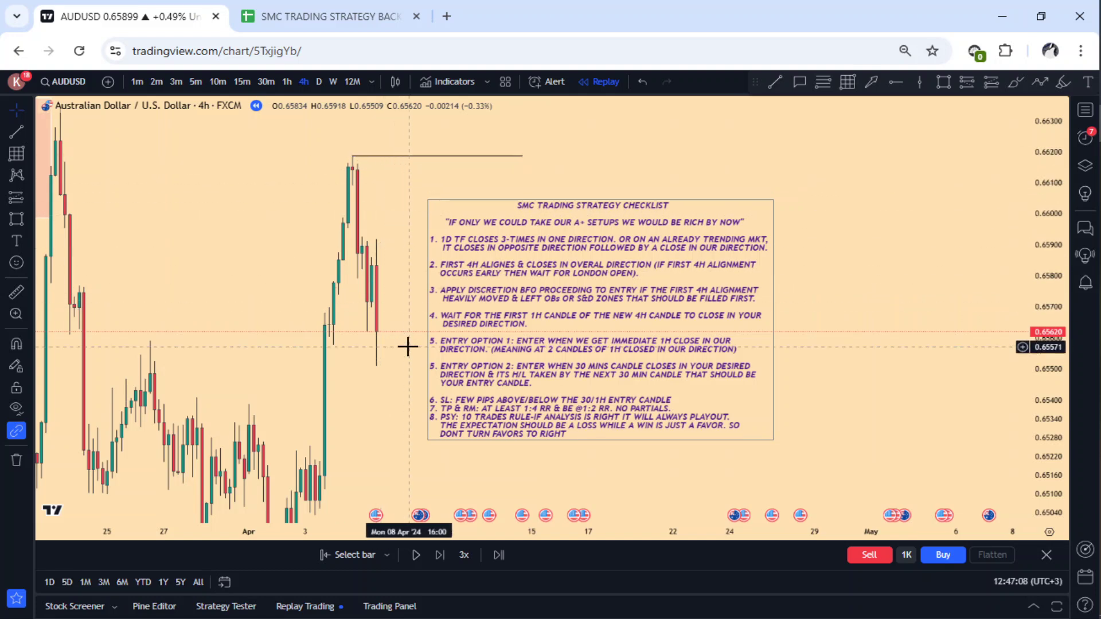
left_click(283, 80)
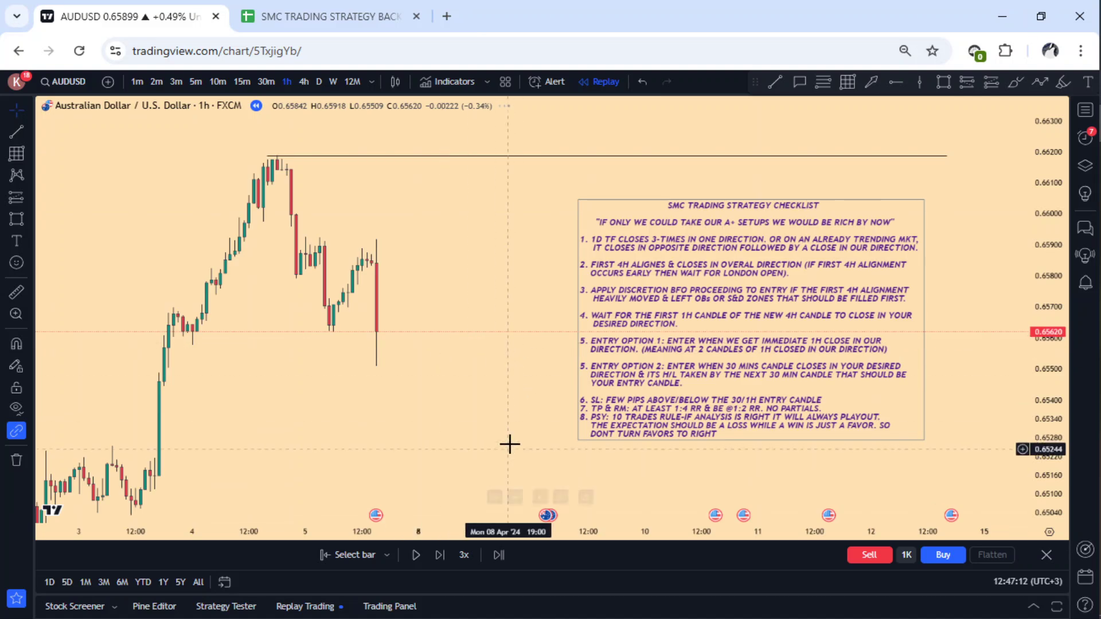
left_click_drag(626, 308, 571, 278)
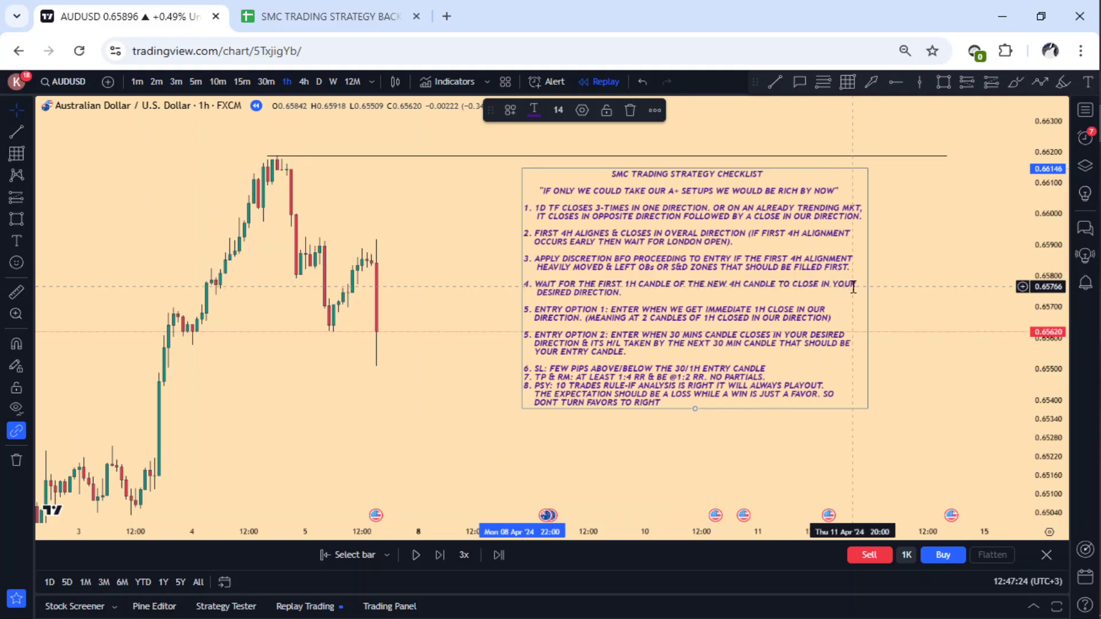
Advance the 1h replay candle by candle through the afternoon of 5 April, up to the 18:00 candle
left_click(439, 555)
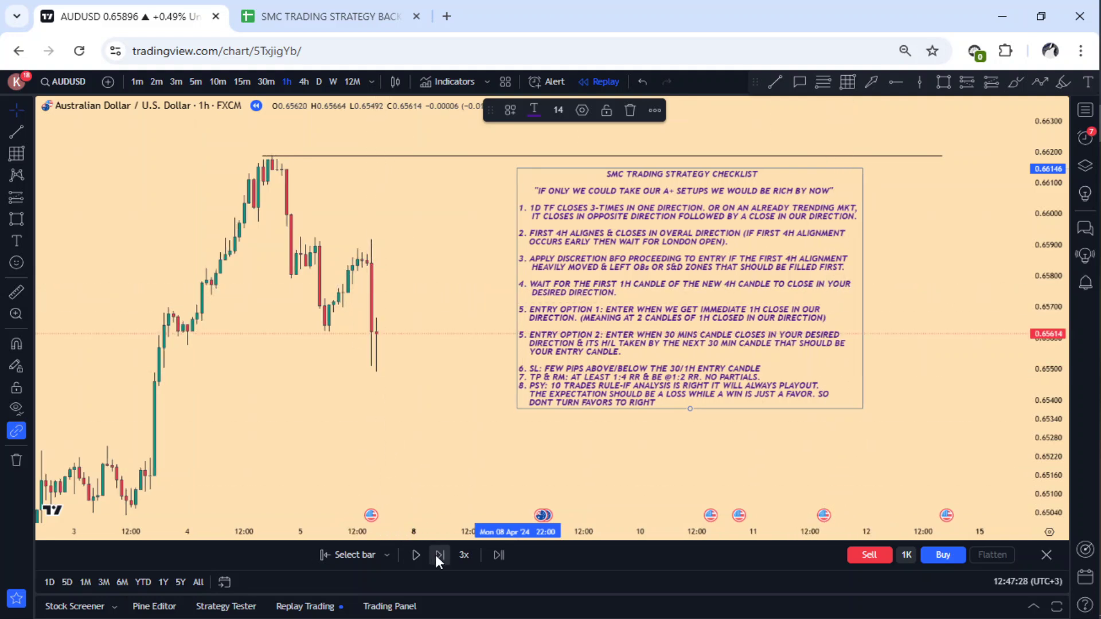
left_click(436, 556)
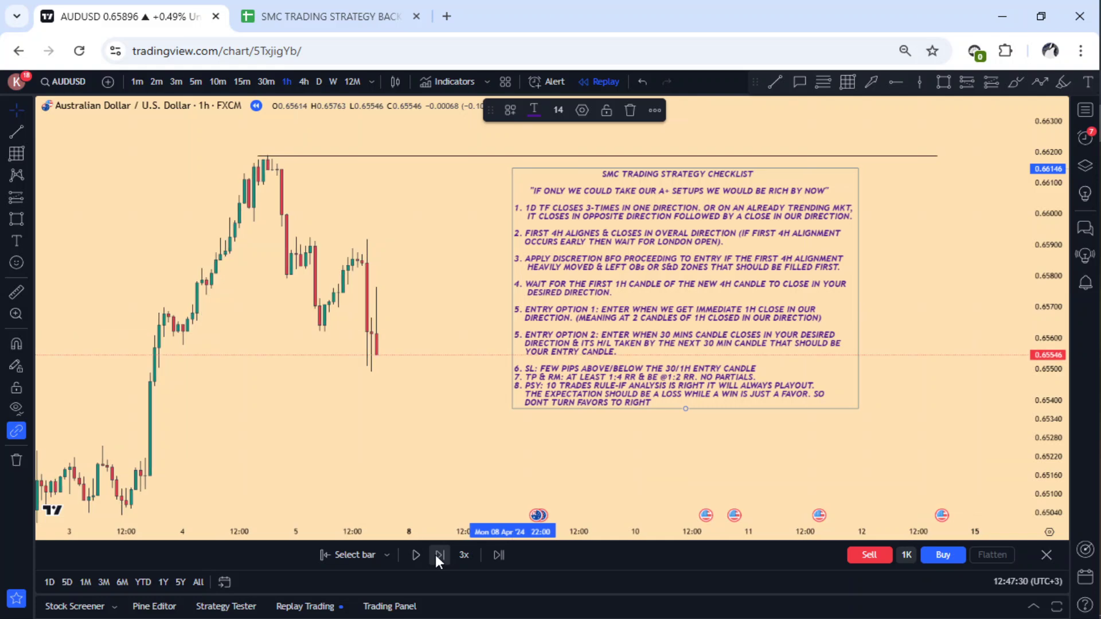
left_click(435, 555)
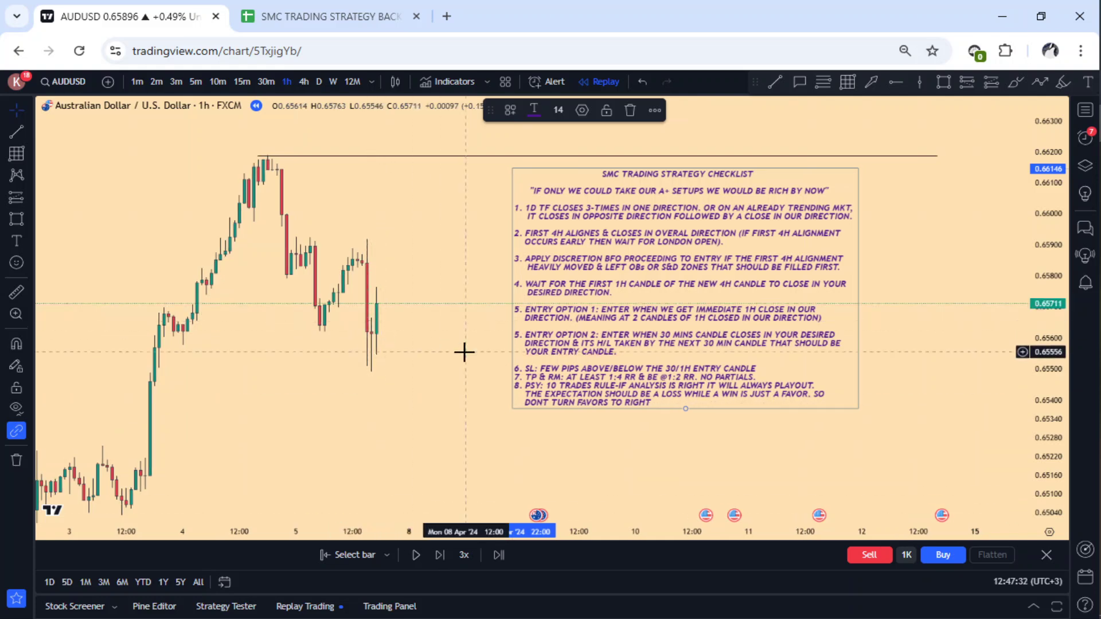
left_click_drag(504, 351, 615, 352)
left_click_drag(573, 531, 327, 492)
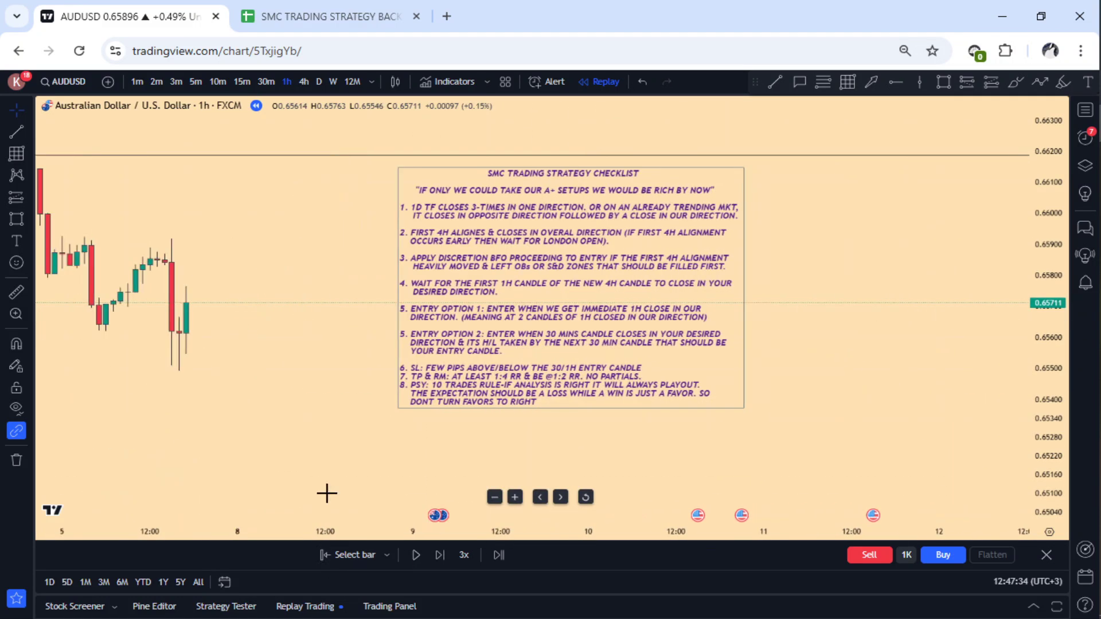
left_click_drag(315, 396, 544, 410)
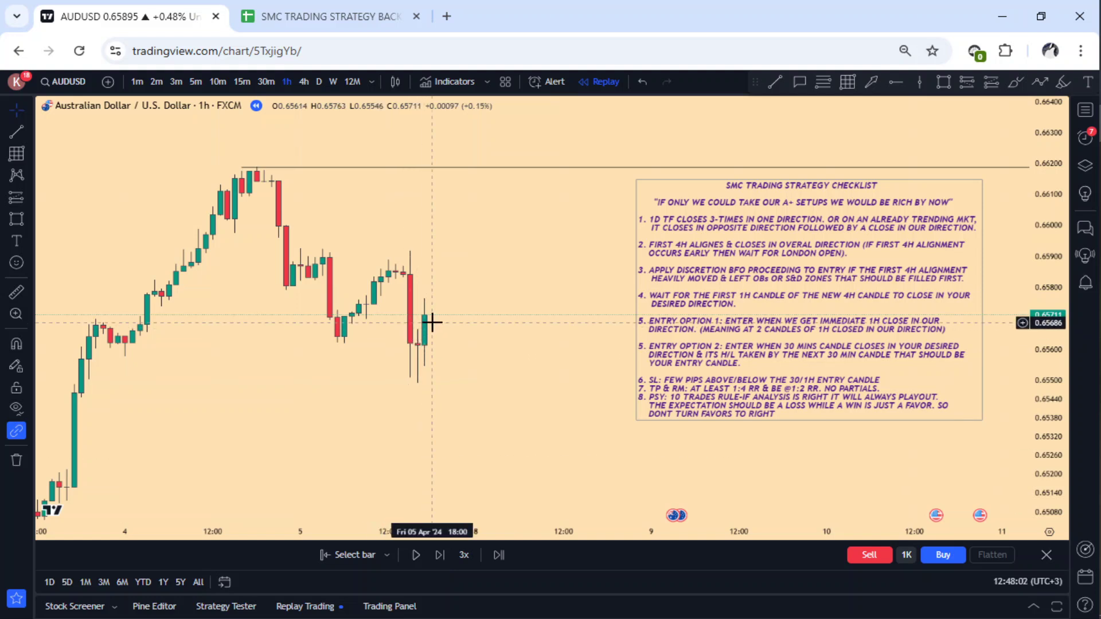
left_click(440, 565)
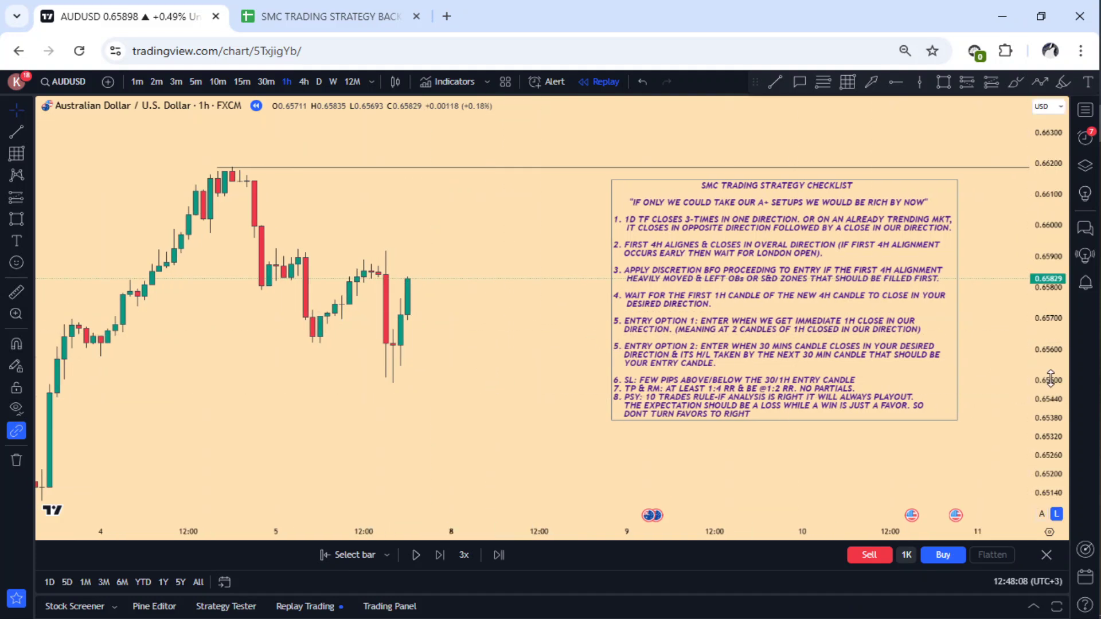
Place a long position at 5 April 09:00 with entry at about 0.65705, target 0.65921 and stop 0.65489
left_click_drag(1016, 321, 1005, 223)
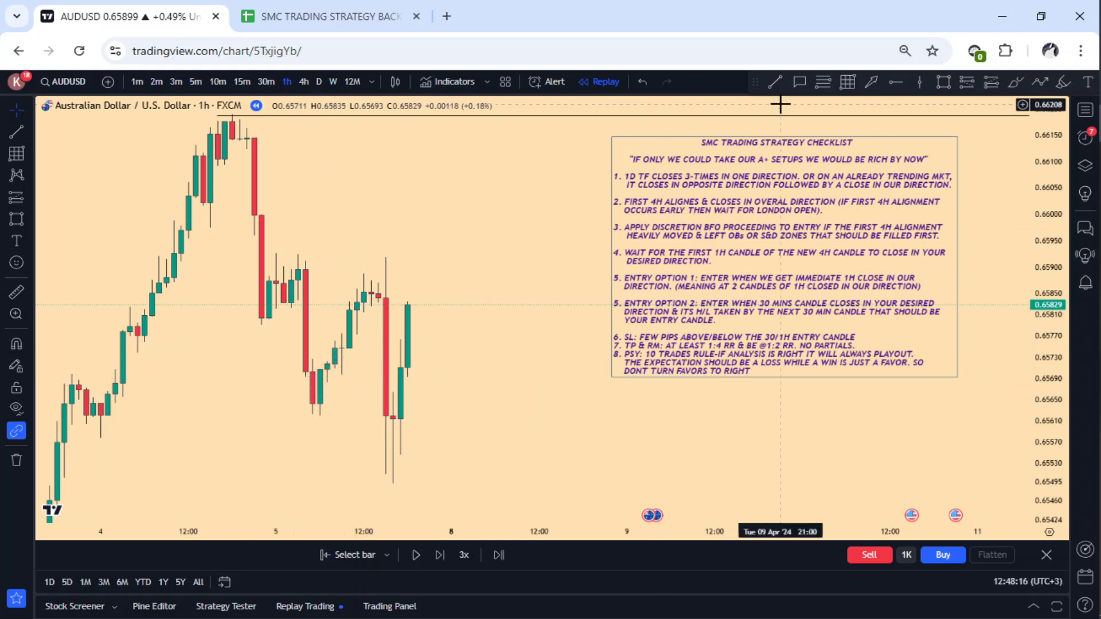
left_click(992, 84)
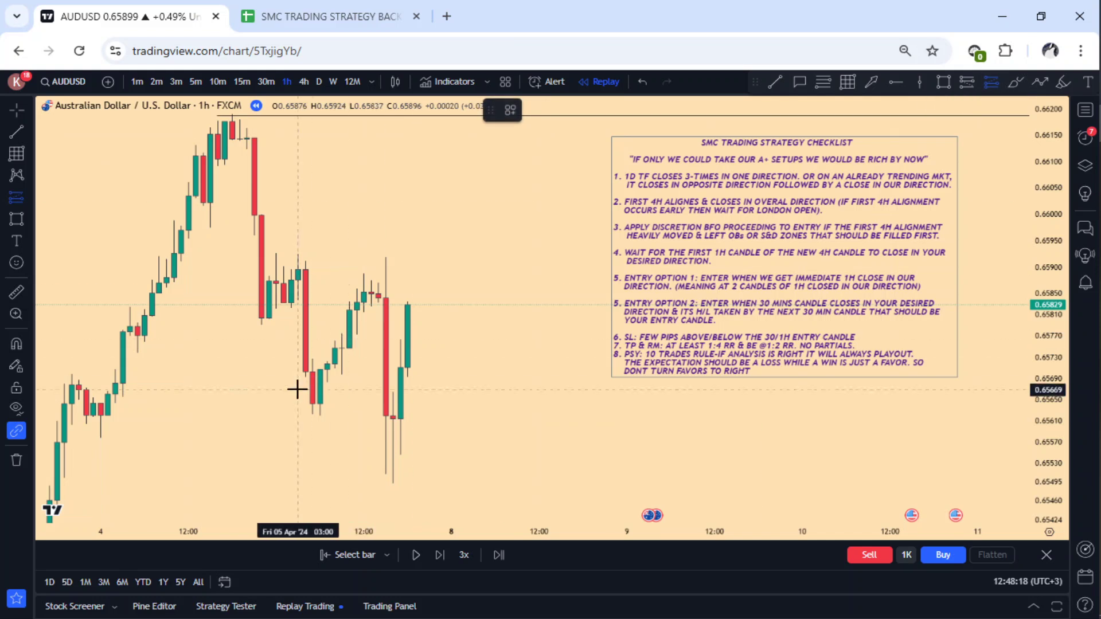
left_click(341, 370)
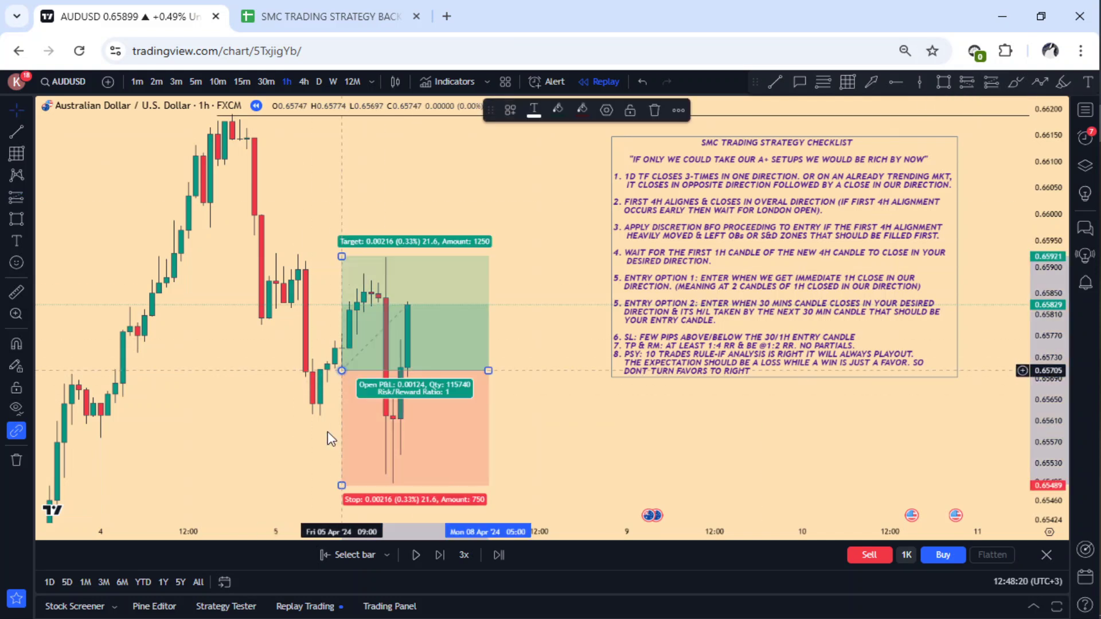
Adjust the long position to entry about 0.65716 and stop 0.65612, and delete it from the chart
left_click_drag(342, 490, 330, 416)
mouse_move(341, 370)
left_mouse_down()
mouse_move(326, 373)
mouse_move(333, 364)
left_mouse_up()
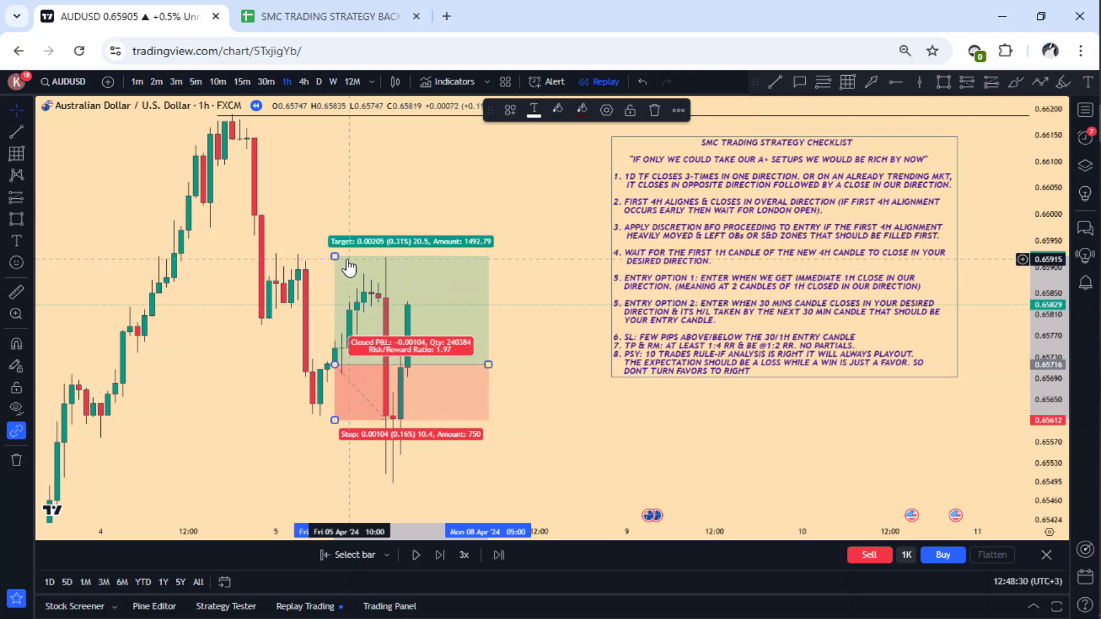
left_click(655, 115)
mouse_move(496, 378)
left_mouse_down()
mouse_move(437, 351)
mouse_move(379, 347)
left_mouse_up()
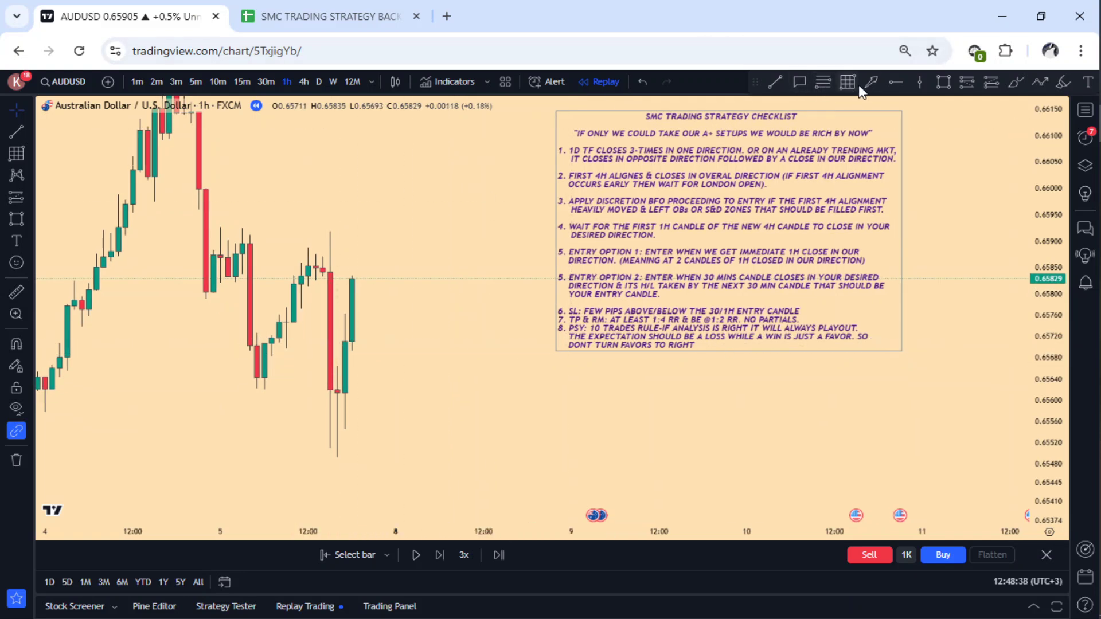
Draw a rectangle from 5 April 16:00 at 0.65667 to 8 April 08:00 at 0.65492 and apply the SCOB drawing template
left_click(941, 88)
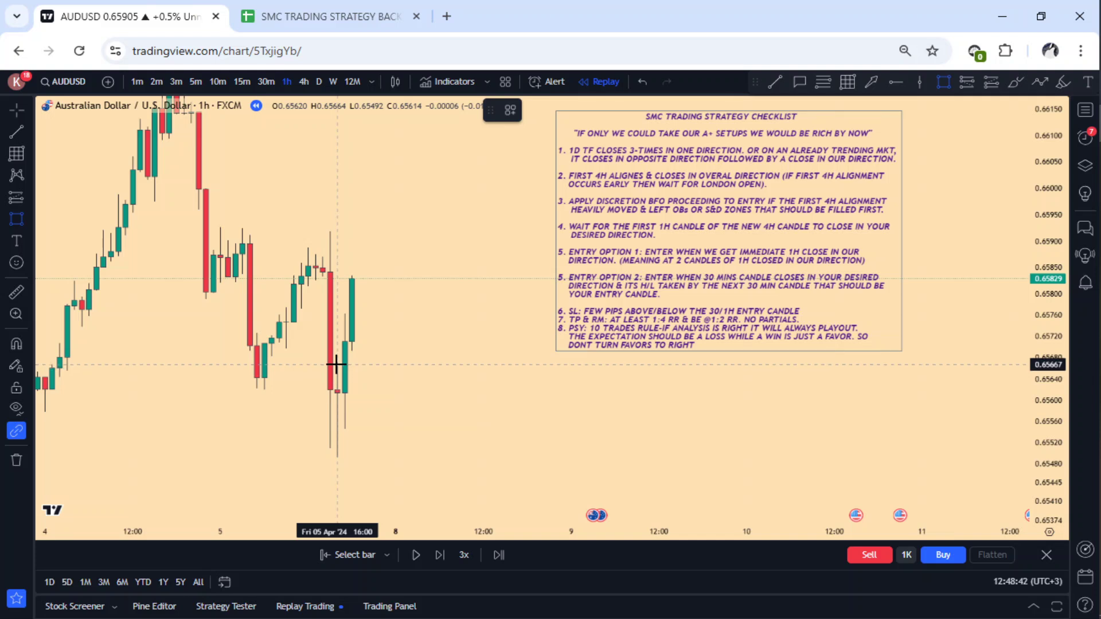
mouse_move(336, 364)
left_mouse_down()
mouse_move(454, 433)
mouse_move(454, 457)
left_mouse_up()
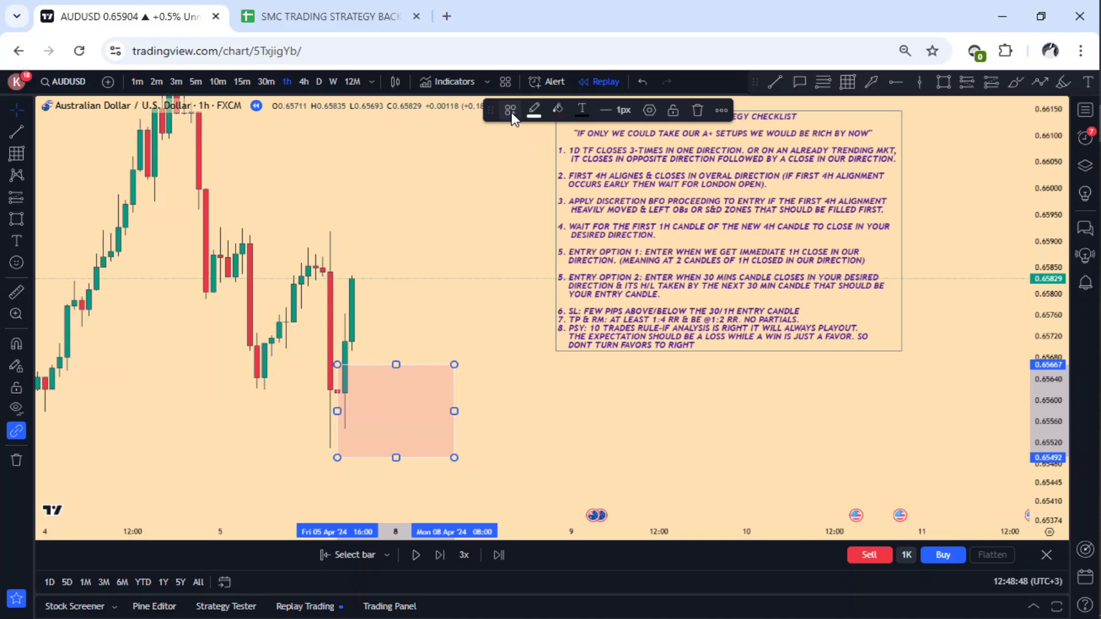
left_click(511, 111)
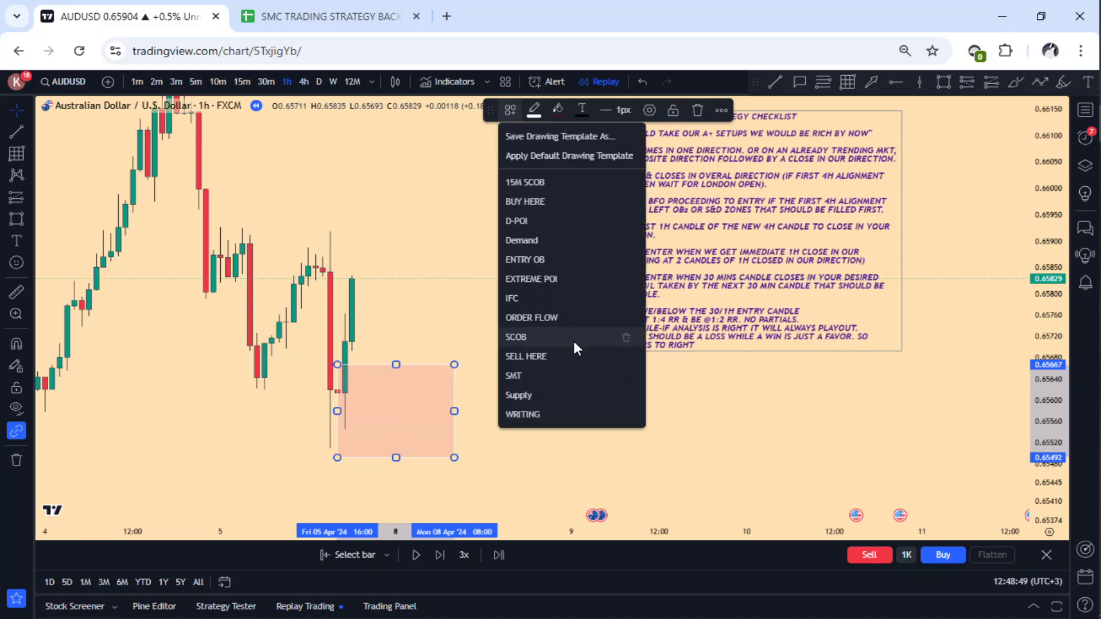
left_click(529, 338)
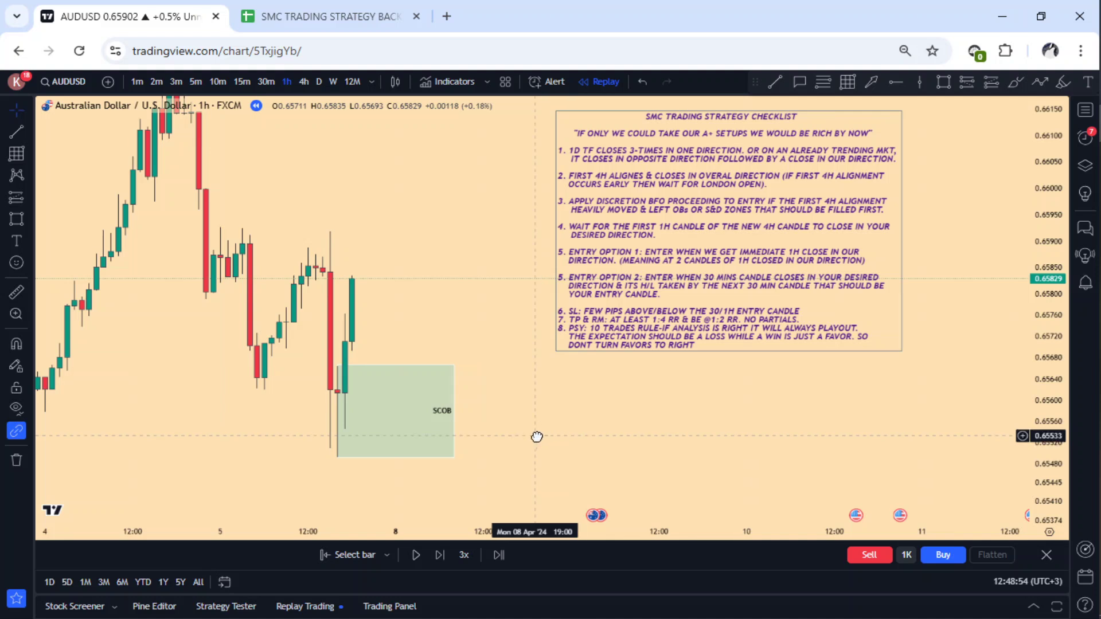
left_click_drag(537, 437, 535, 439)
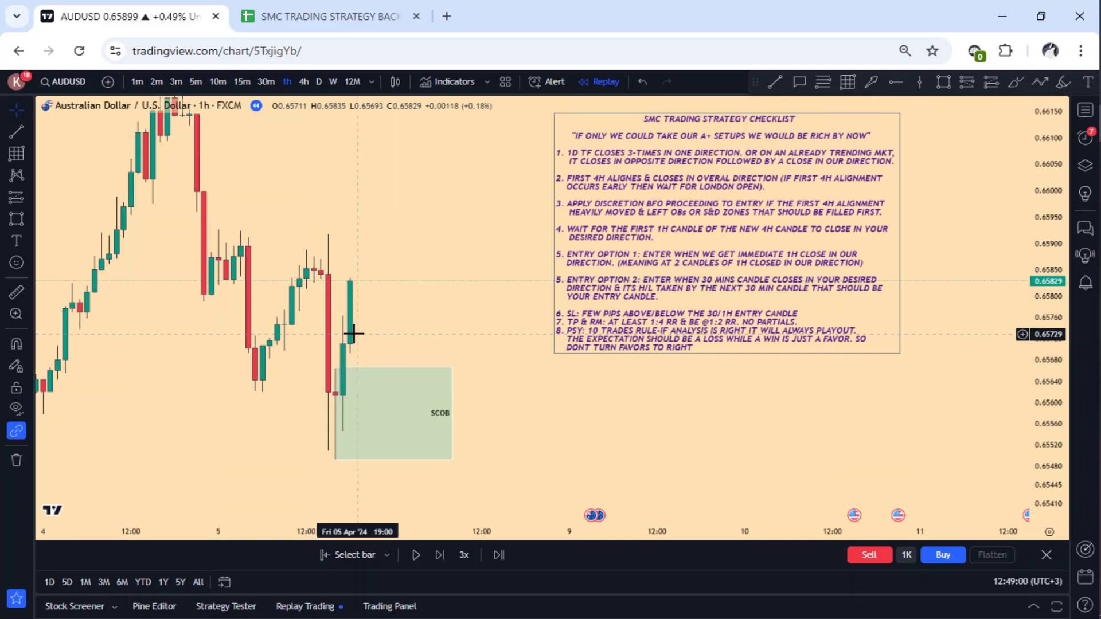
Draw a Gann box from 5 April 16:00 at 0.65836 to 8 April 08:00 at 0.65492 over the SCOB zone
left_click(847, 81)
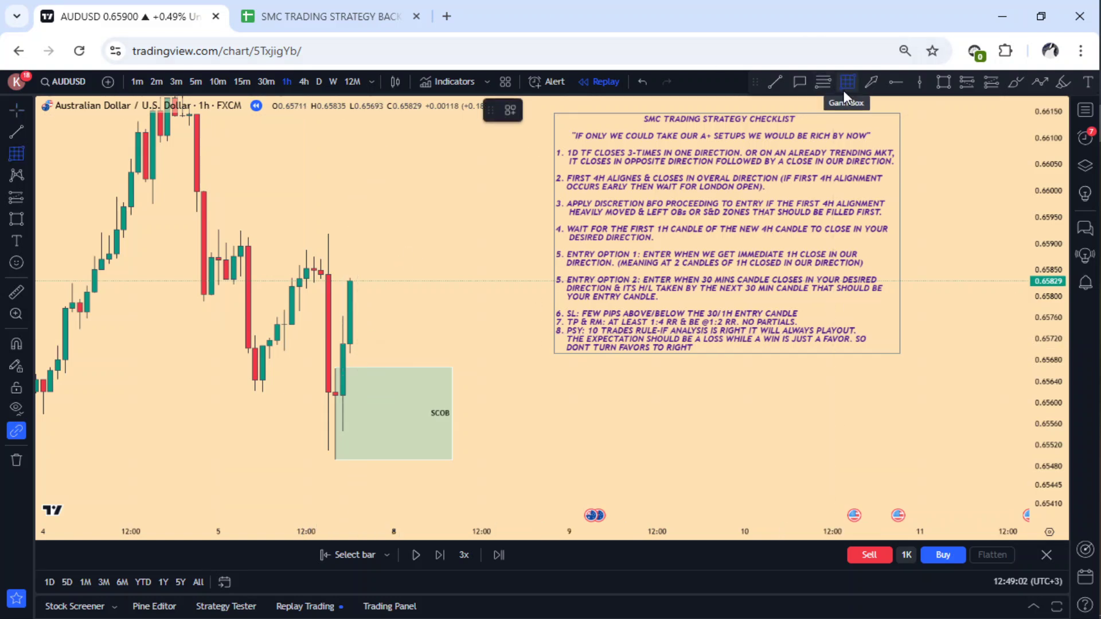
left_click(335, 277)
left_click(454, 460)
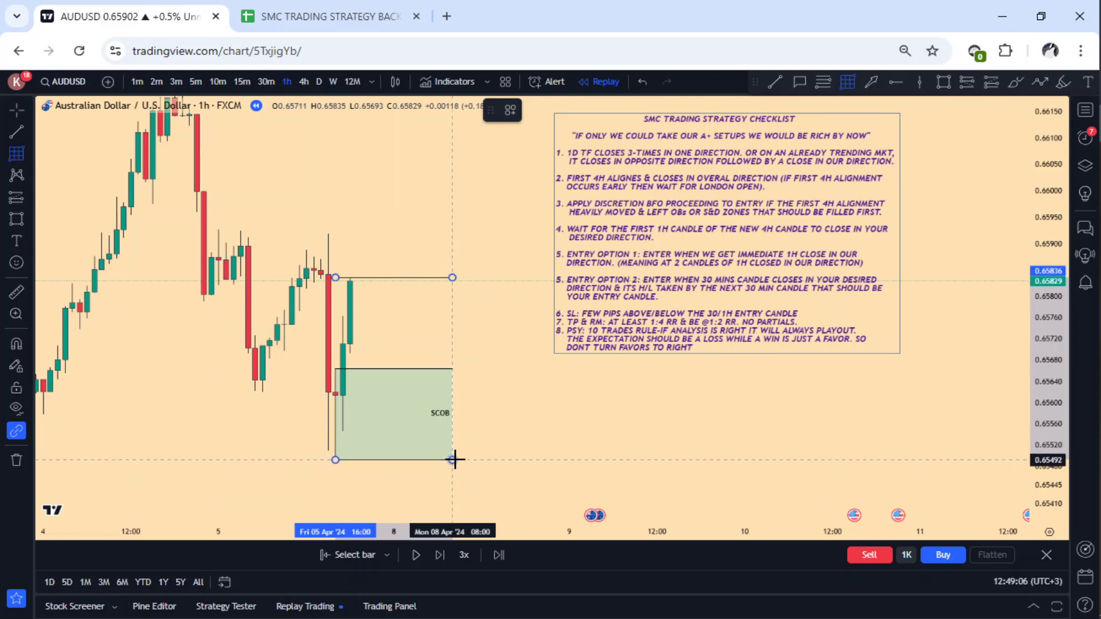
key("Escape")
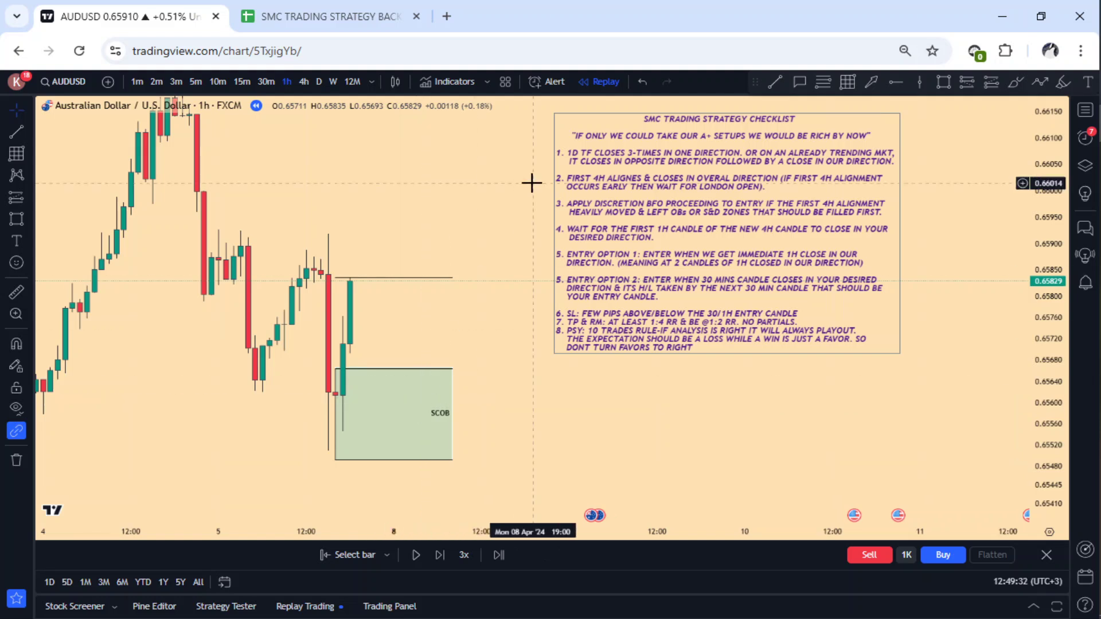
Move the checklist note clear of the price action, starting early on 9 April near 0.66046
left_click_drag(546, 398, 540, 427)
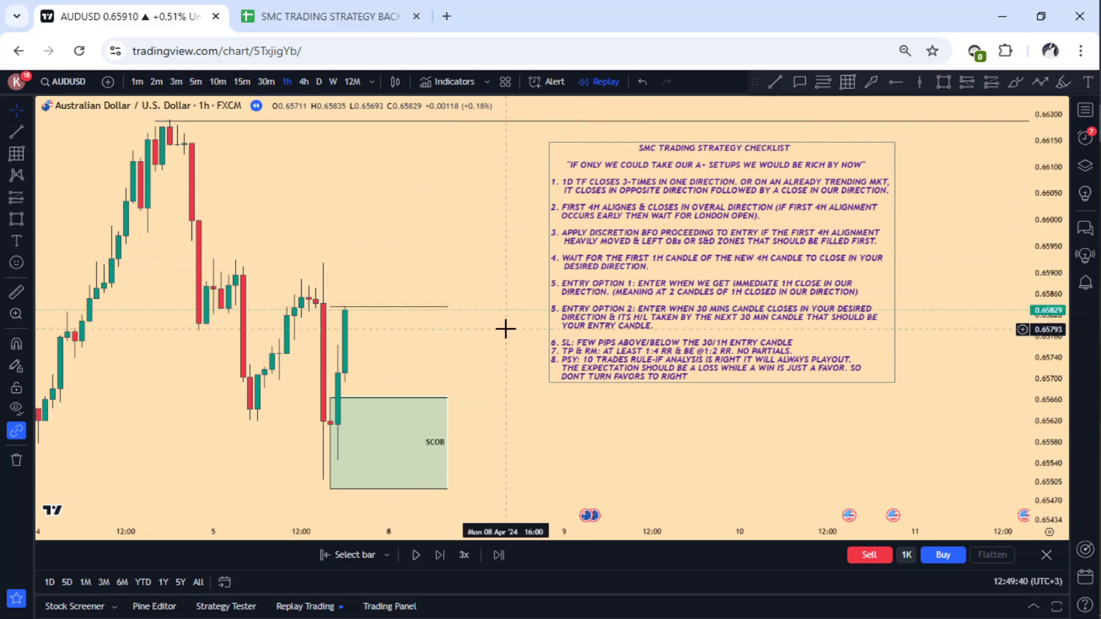
left_click_drag(517, 314, 508, 312)
left_click_drag(688, 332, 706, 376)
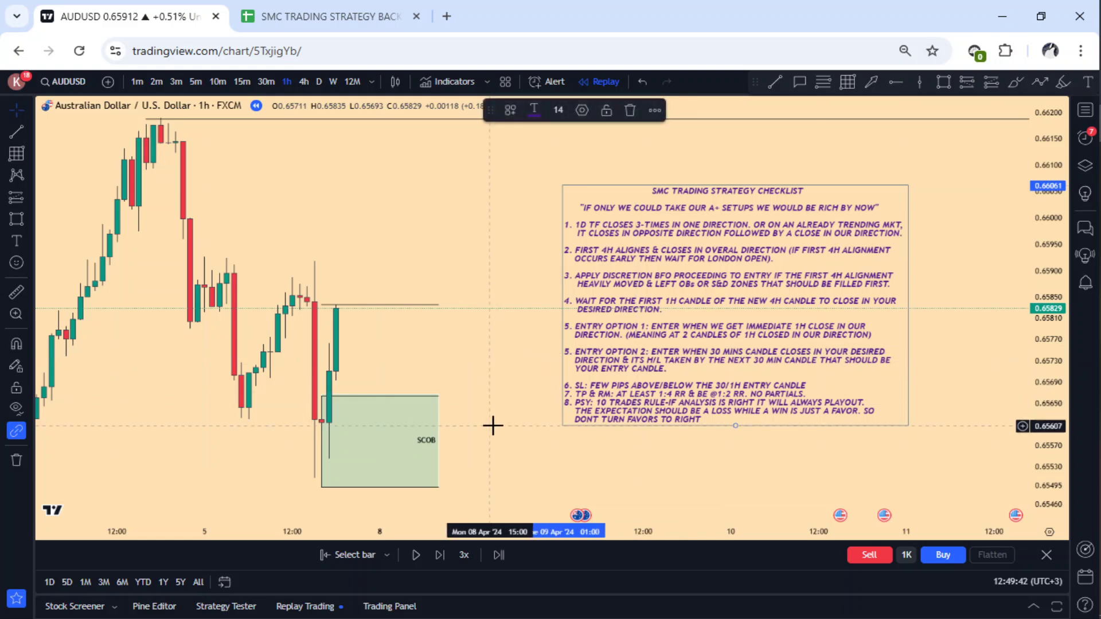
left_click_drag(491, 425, 493, 398)
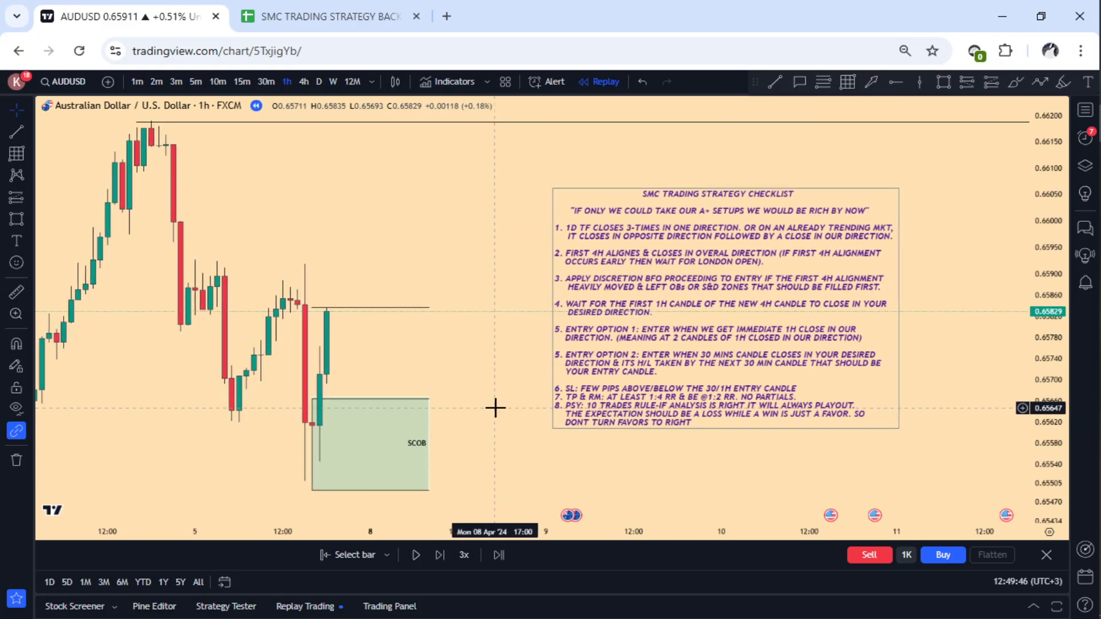
left_click_drag(602, 341, 617, 350)
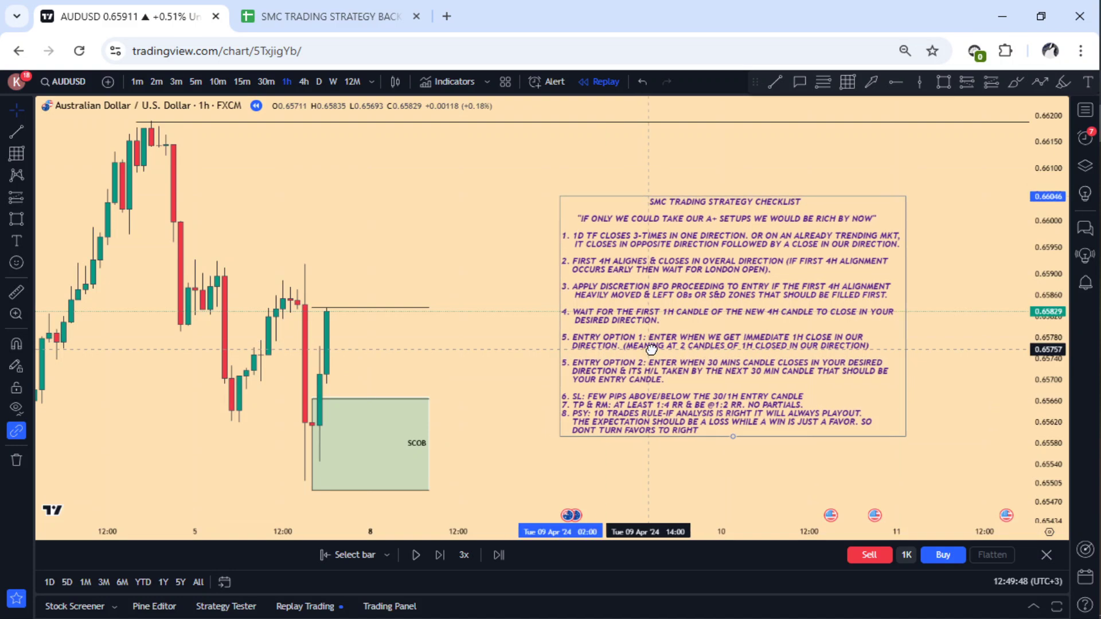
left_click(527, 417)
left_click_drag(527, 417, 527, 413)
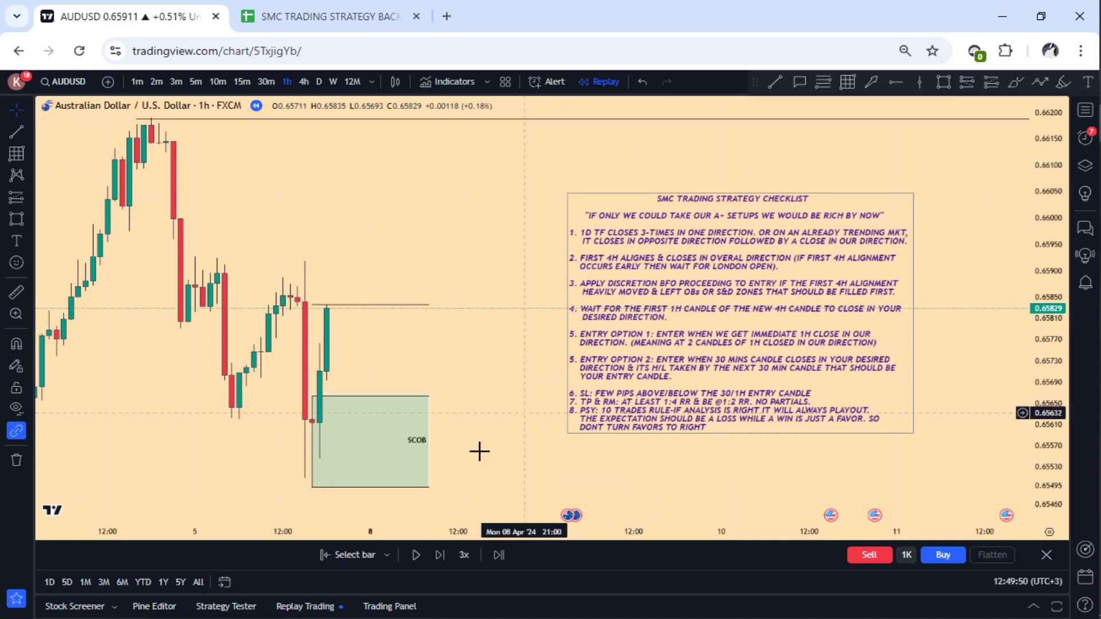
left_click_drag(1040, 275, 1041, 290)
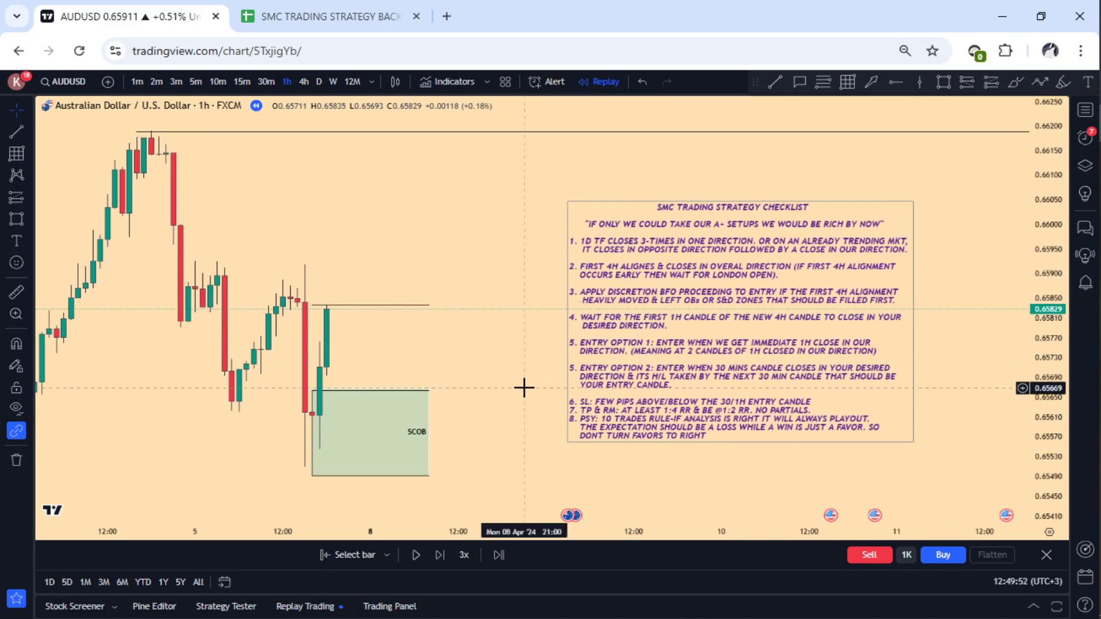
left_click_drag(523, 388, 550, 380)
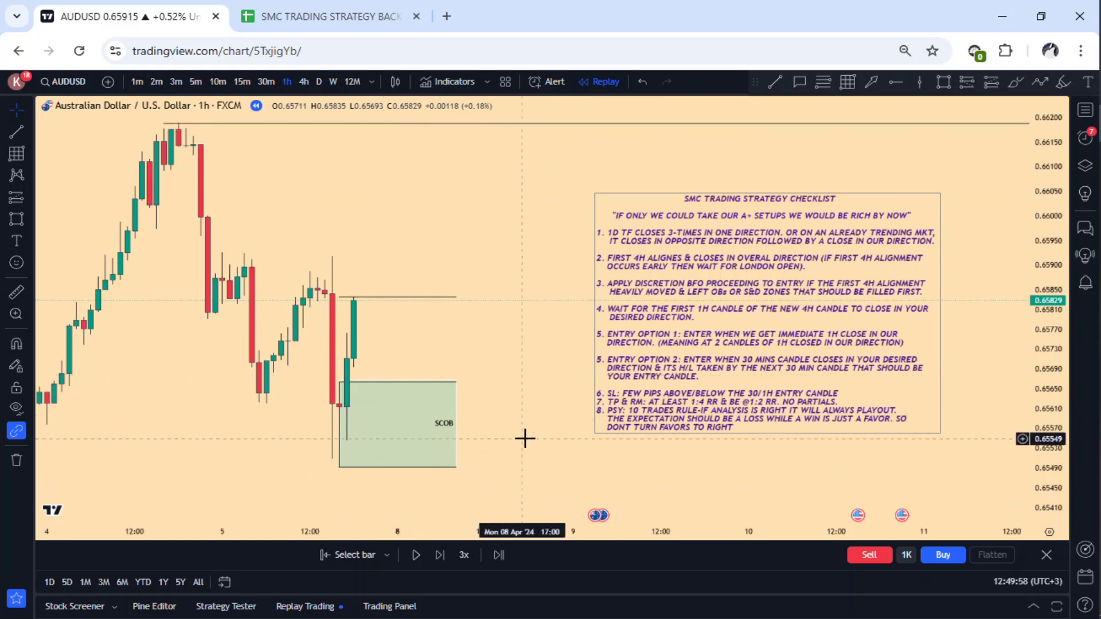
left_click_drag(525, 439, 506, 439)
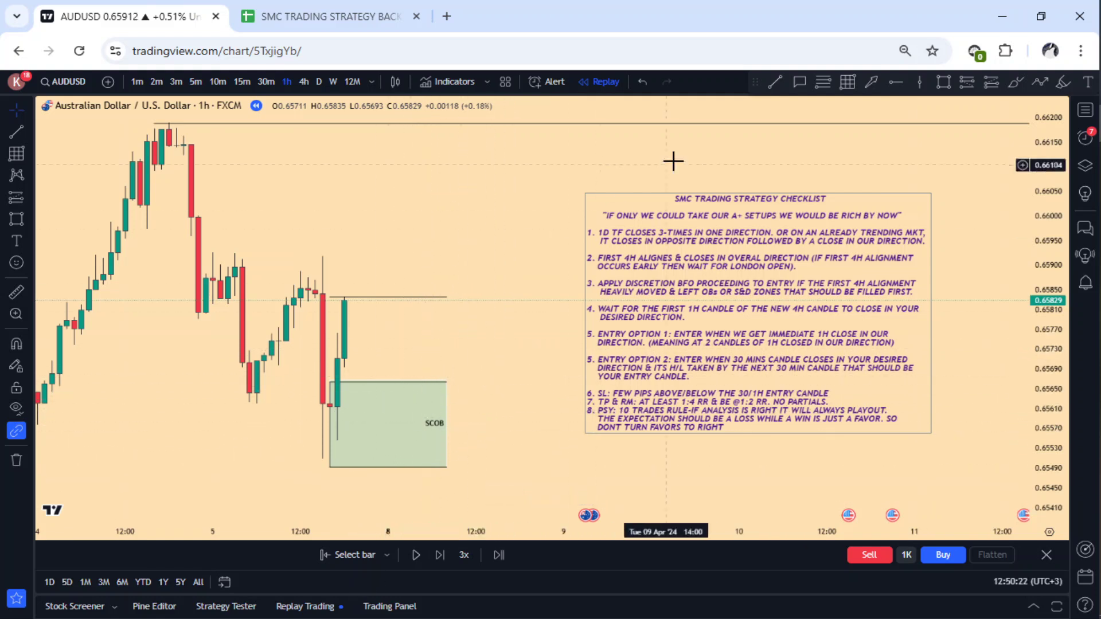
Place a long position inside the SCOB zone at 5 April 23:00 with entry at about 0.65626 and stop at 0.65491
left_click(985, 81)
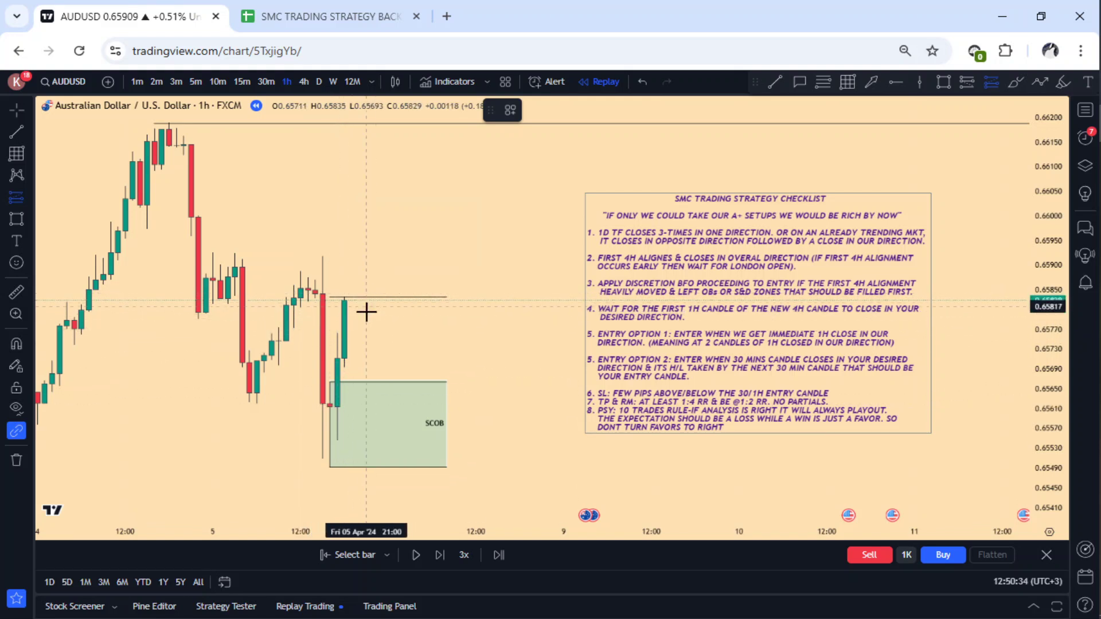
left_click(383, 405)
left_click_drag(545, 359, 556, 321)
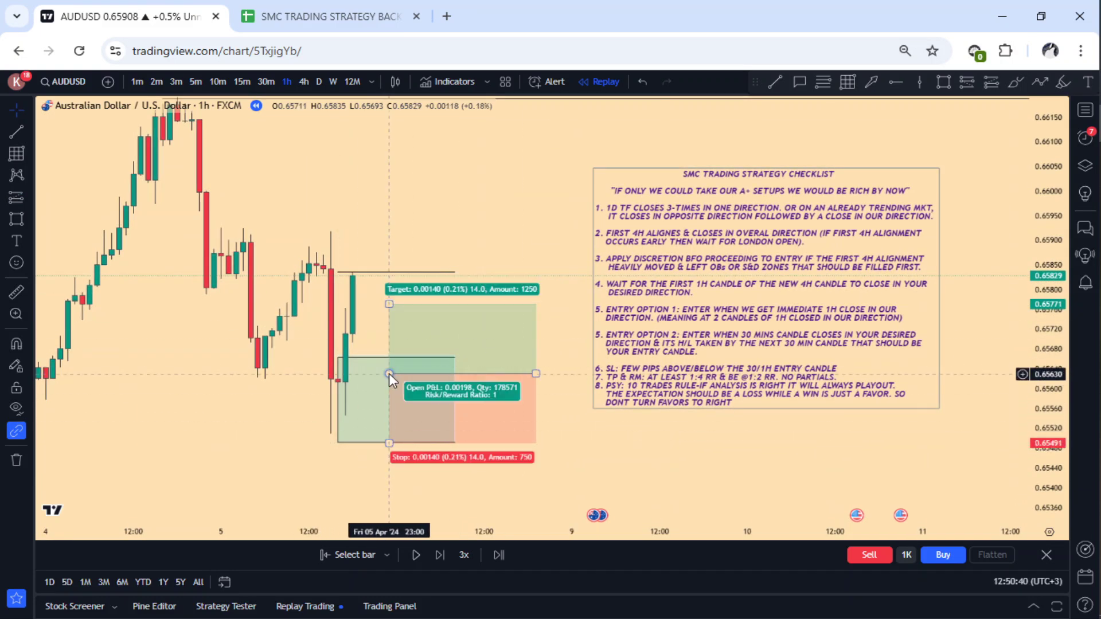
left_click_drag(389, 372, 388, 376)
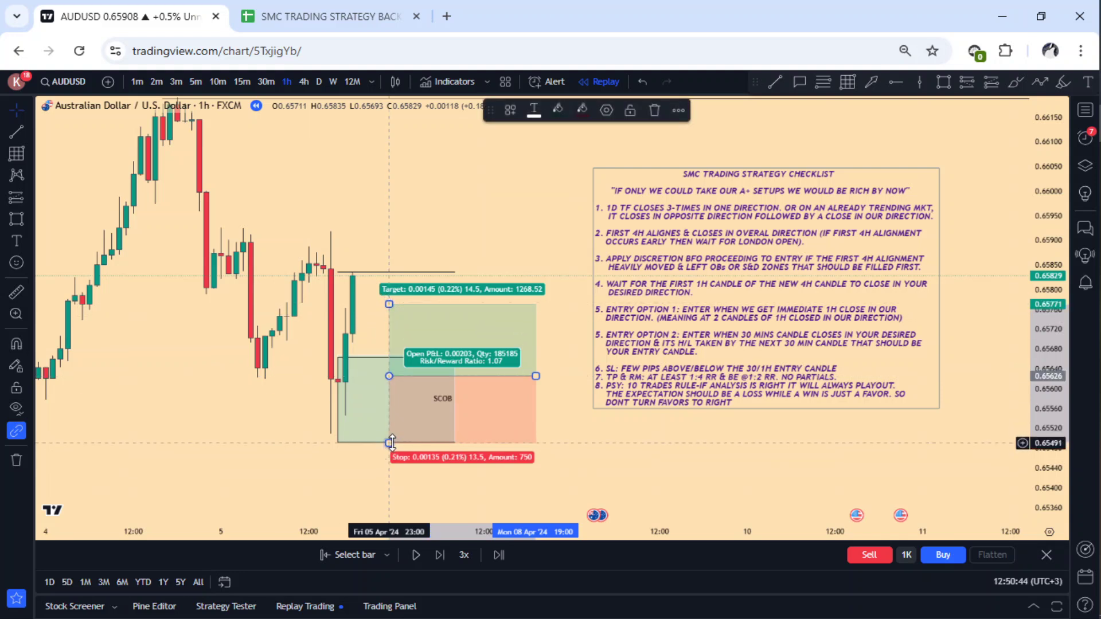
Raise the long position's target to 0.66190 at the horizontal line on the swing high
left_click_drag(388, 304, 389, 155)
left_click(563, 179)
left_click_drag(563, 180, 552, 226)
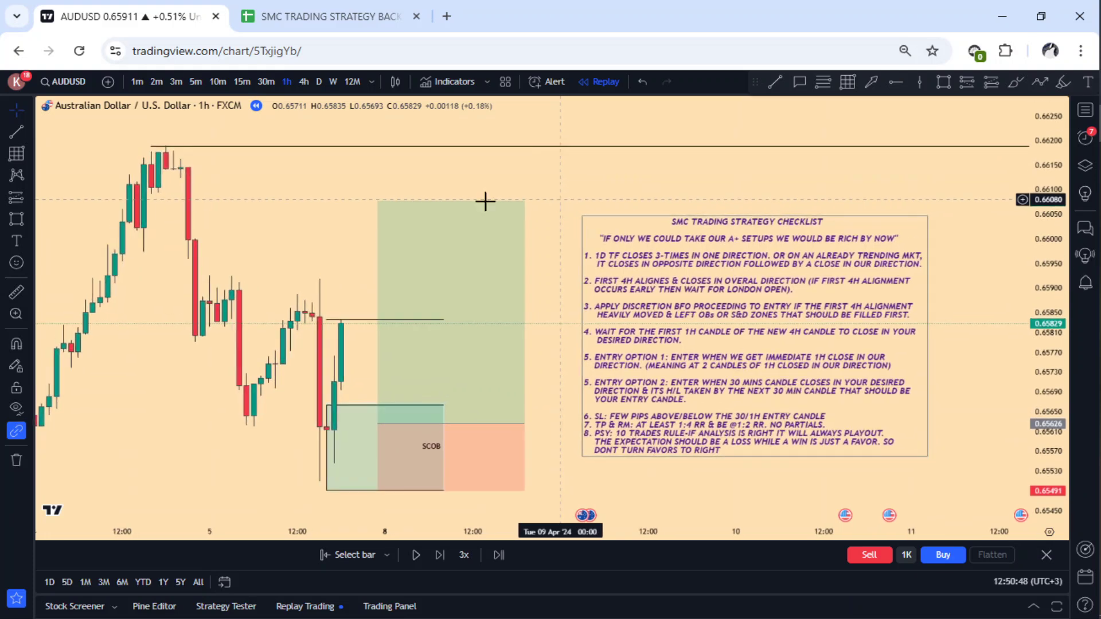
left_click(385, 211)
left_click_drag(378, 202, 422, 145)
left_click(548, 314)
left_click_drag(549, 314, 555, 288)
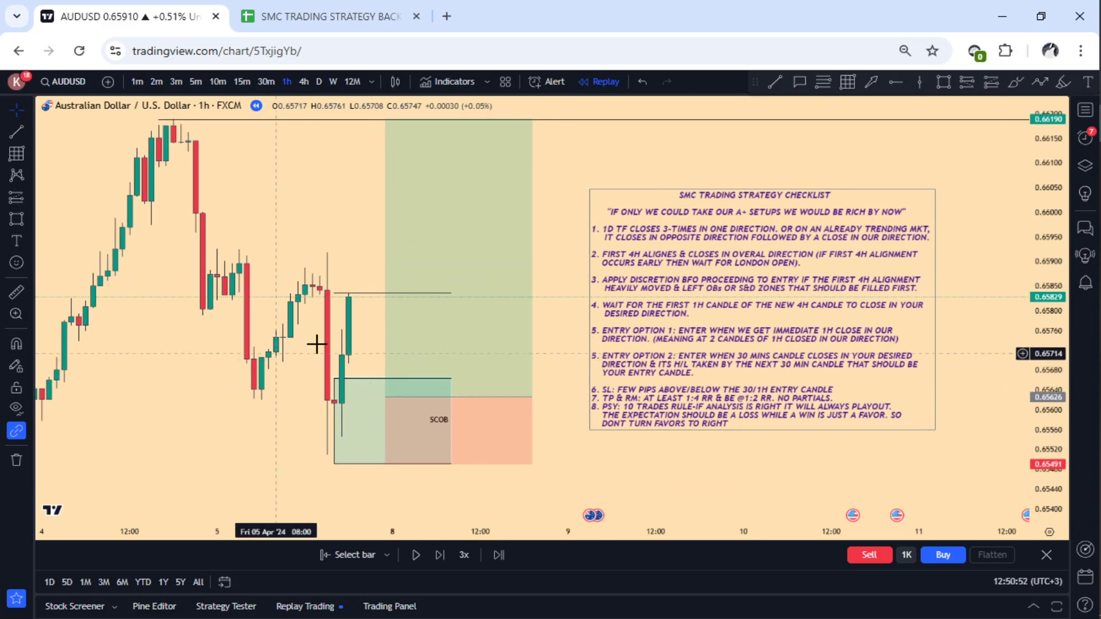
left_click(394, 263)
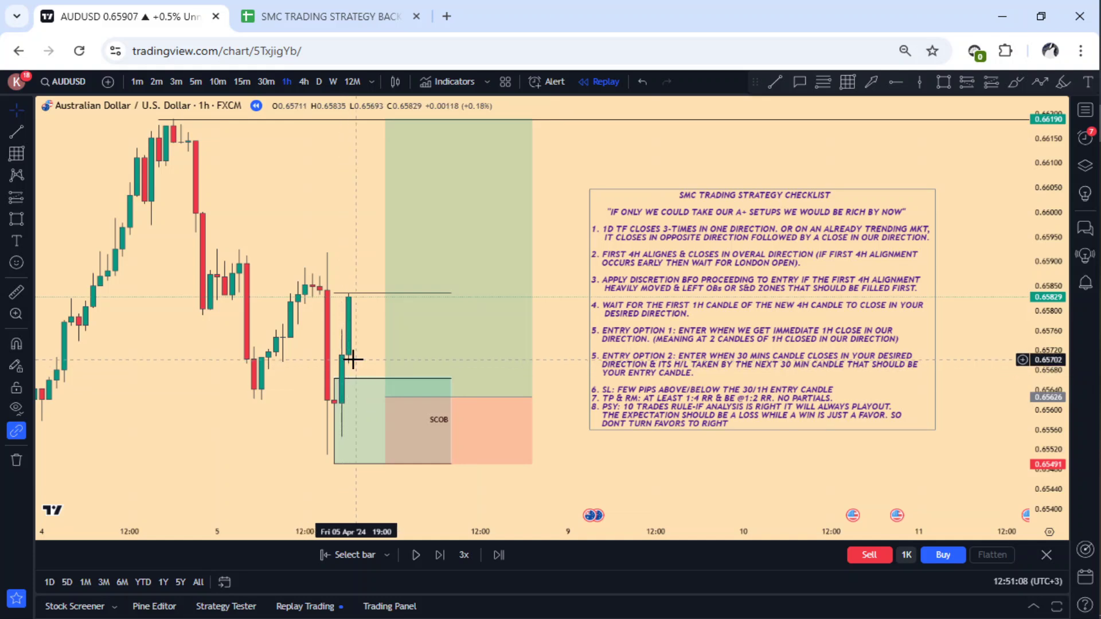
left_click_drag(561, 349, 557, 359)
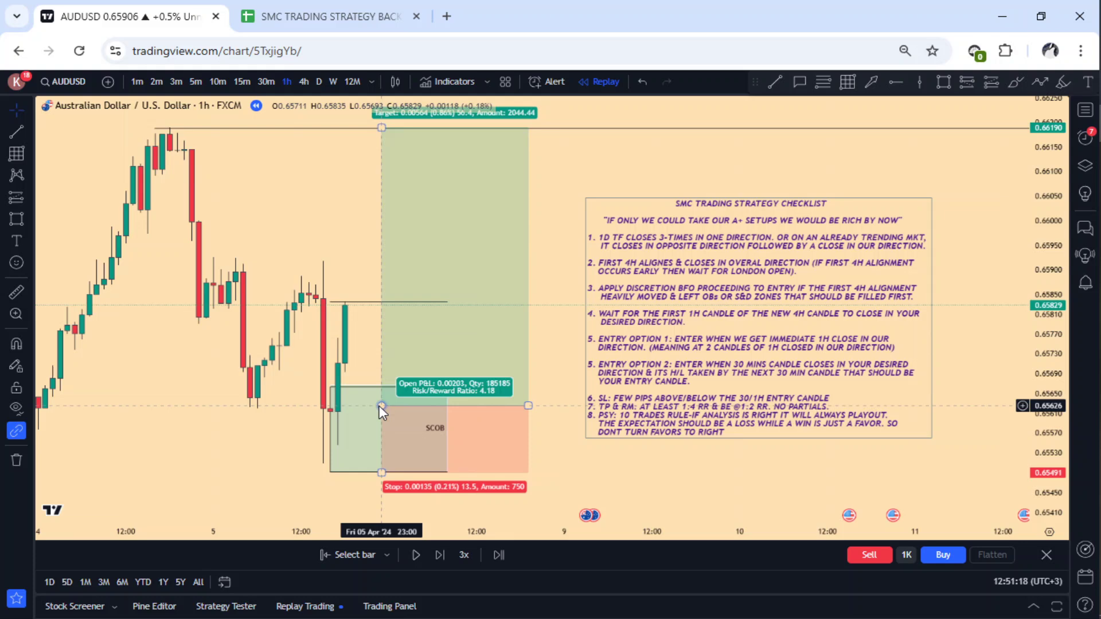
left_click_drag(555, 282, 541, 325)
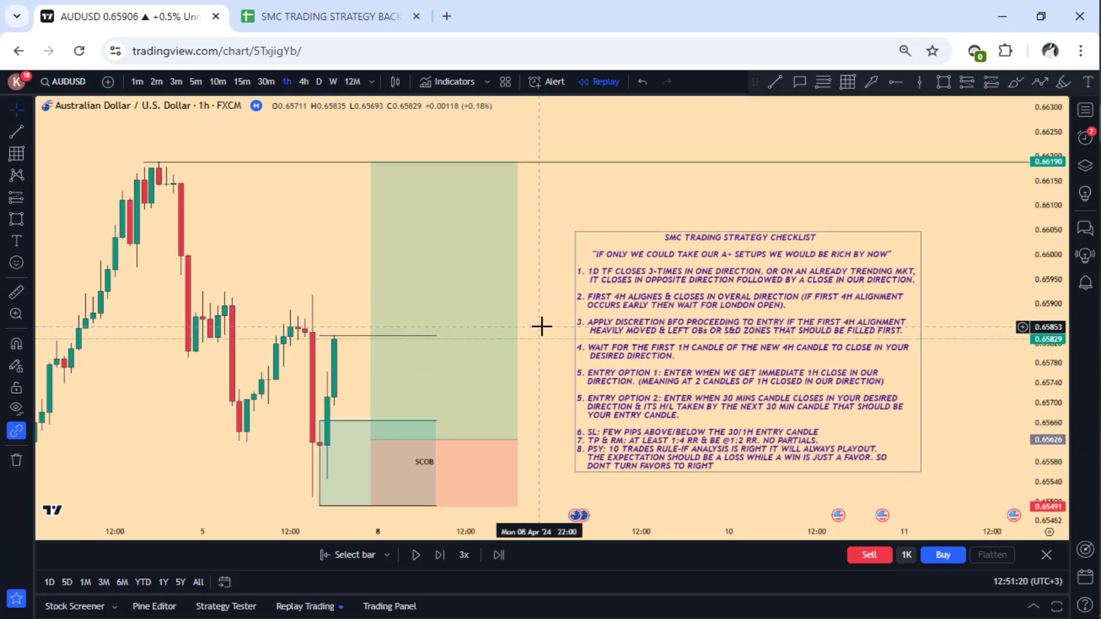
left_click_drag(577, 228, 551, 200)
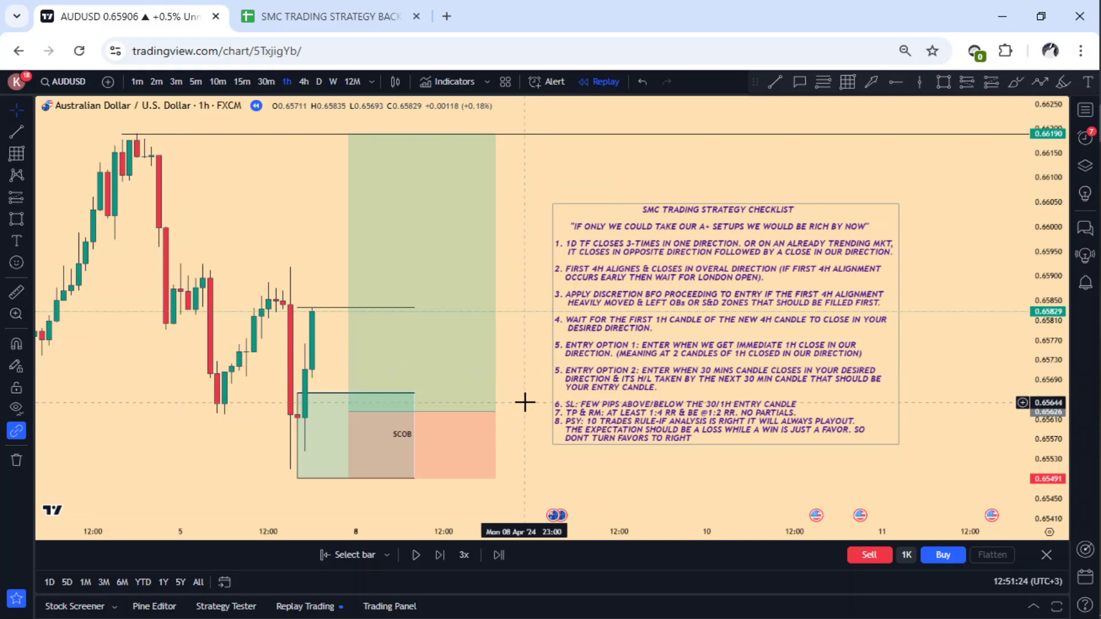
Advance the 1h replay to the 20:00 candle of 5 April
left_click(444, 556)
left_click(443, 556)
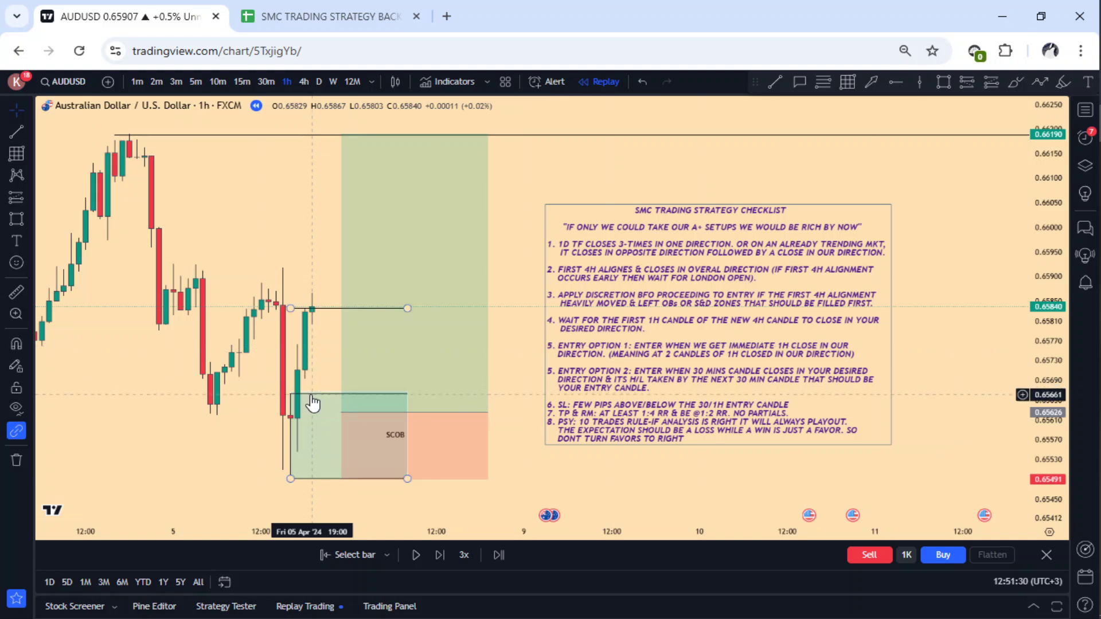
left_click(441, 562)
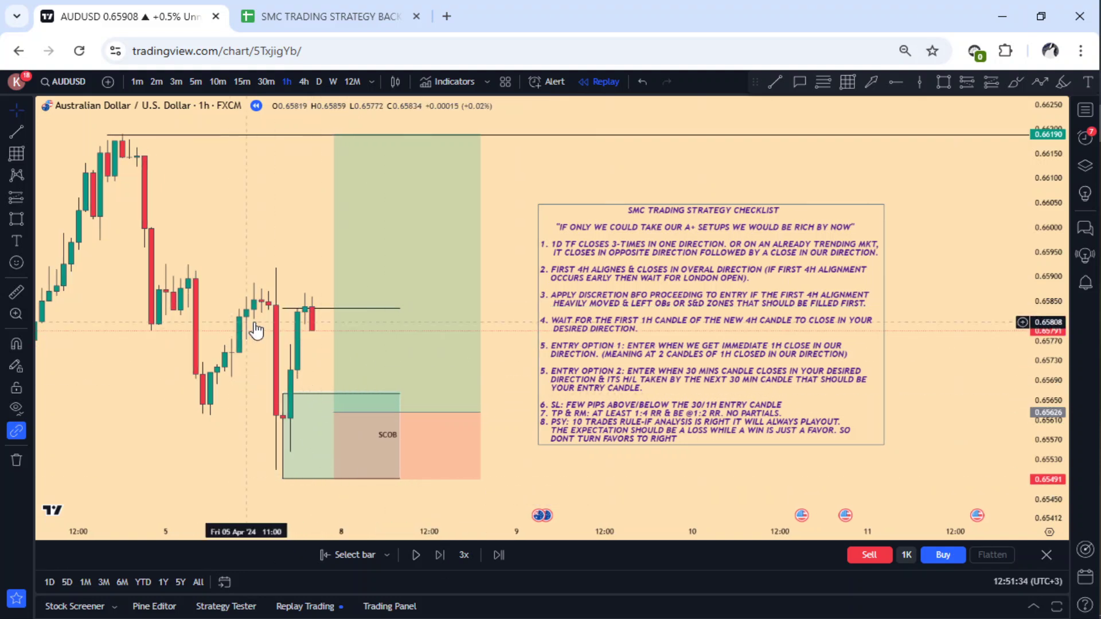
Lower the long position's entry to 0.65617 within the SCOB zone
left_click(344, 418)
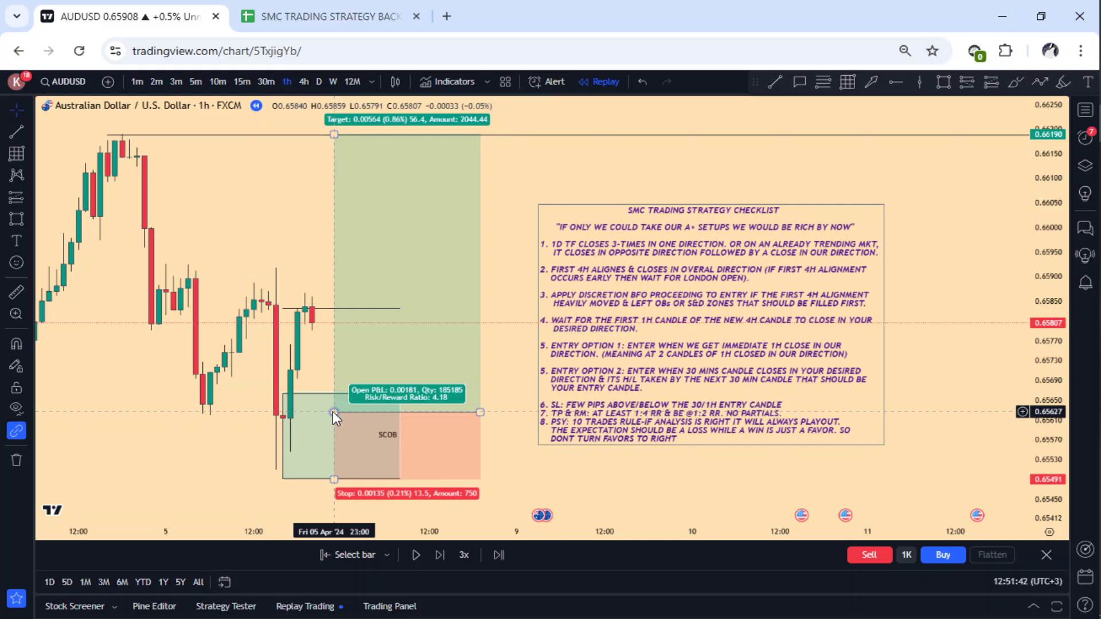
left_click_drag(333, 411, 333, 416)
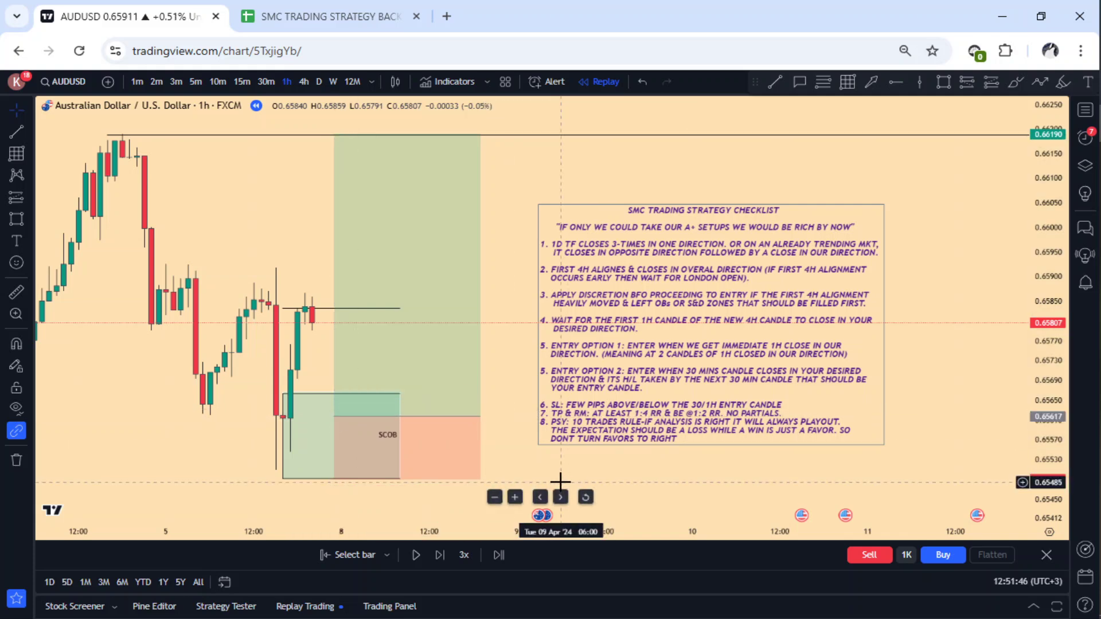
left_click(400, 519)
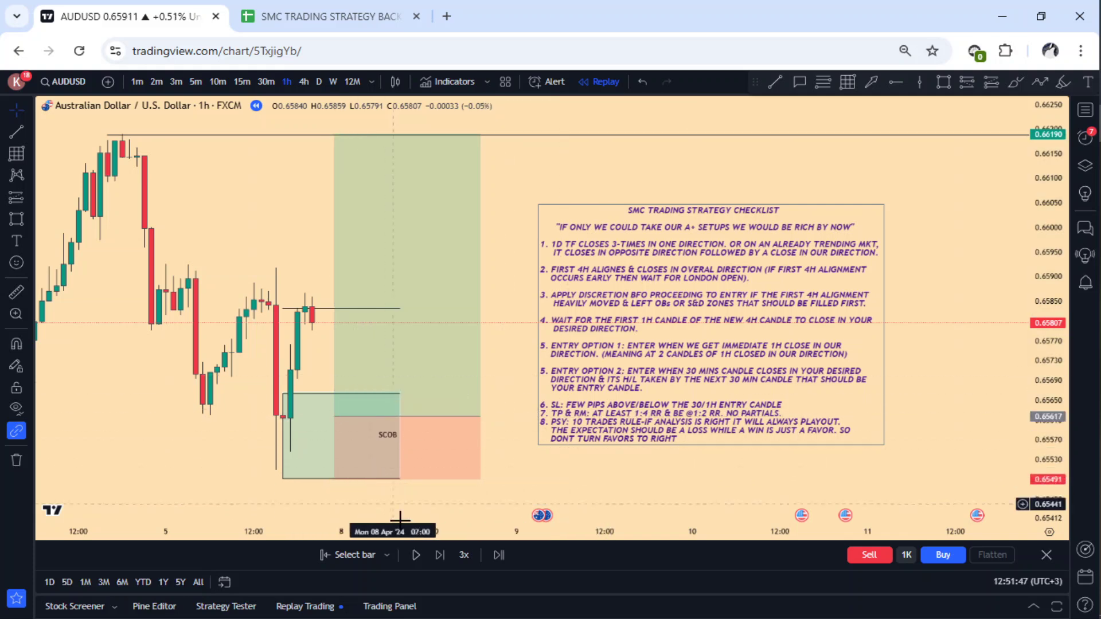
Advance the 1h replay candle by candle to the 02:00 candle of 8 April
left_click(439, 555)
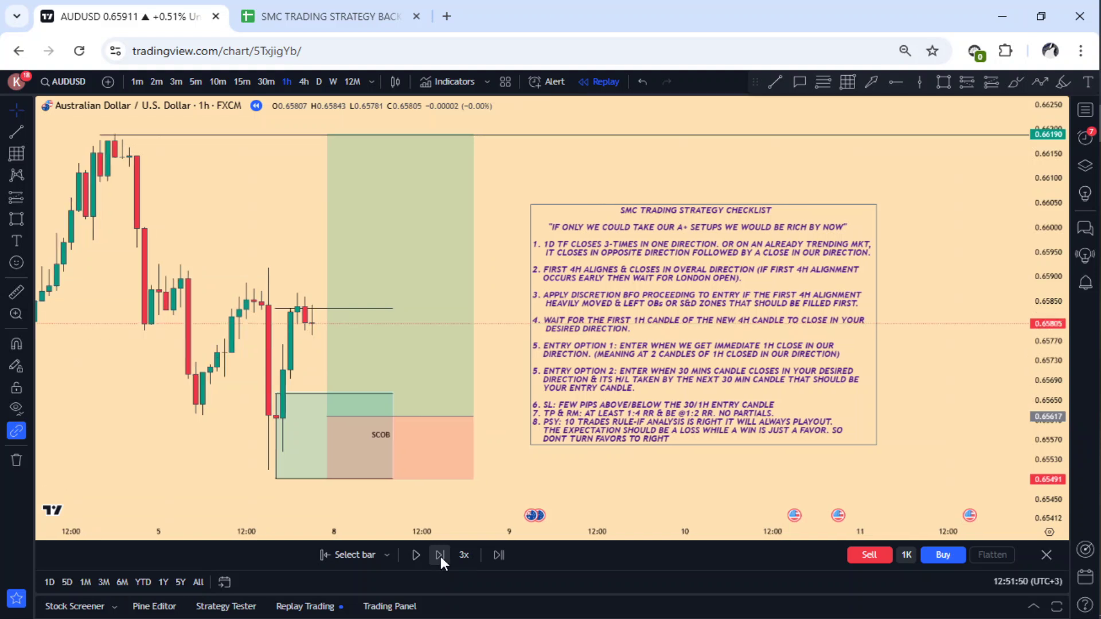
left_click(440, 555)
left_click(440, 555)
left_click(440, 555)
left_click(439, 555)
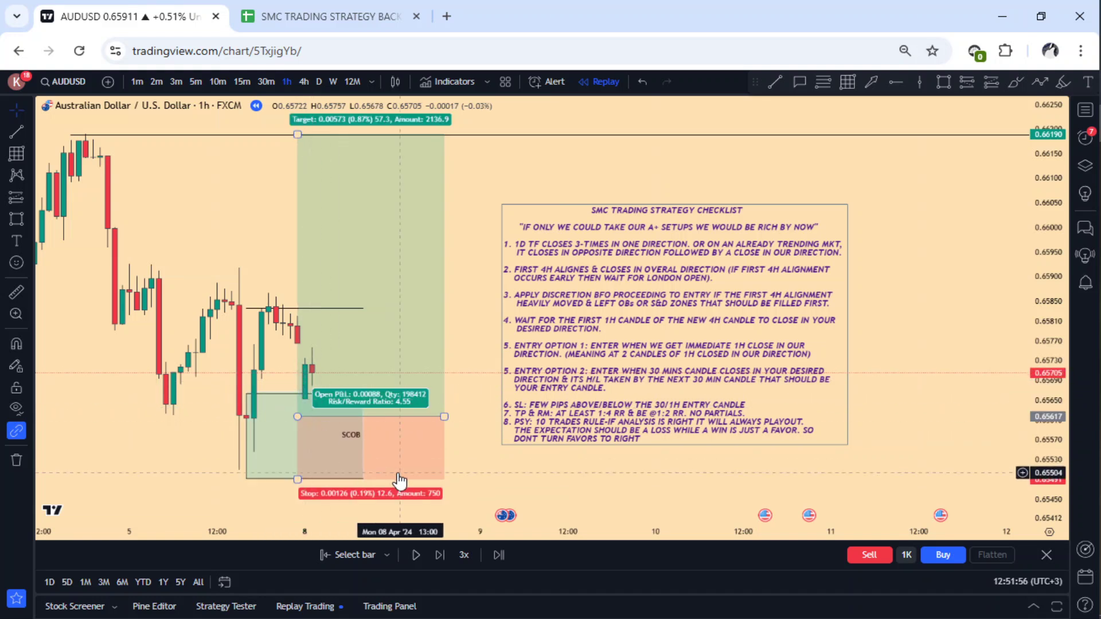
left_click(440, 555)
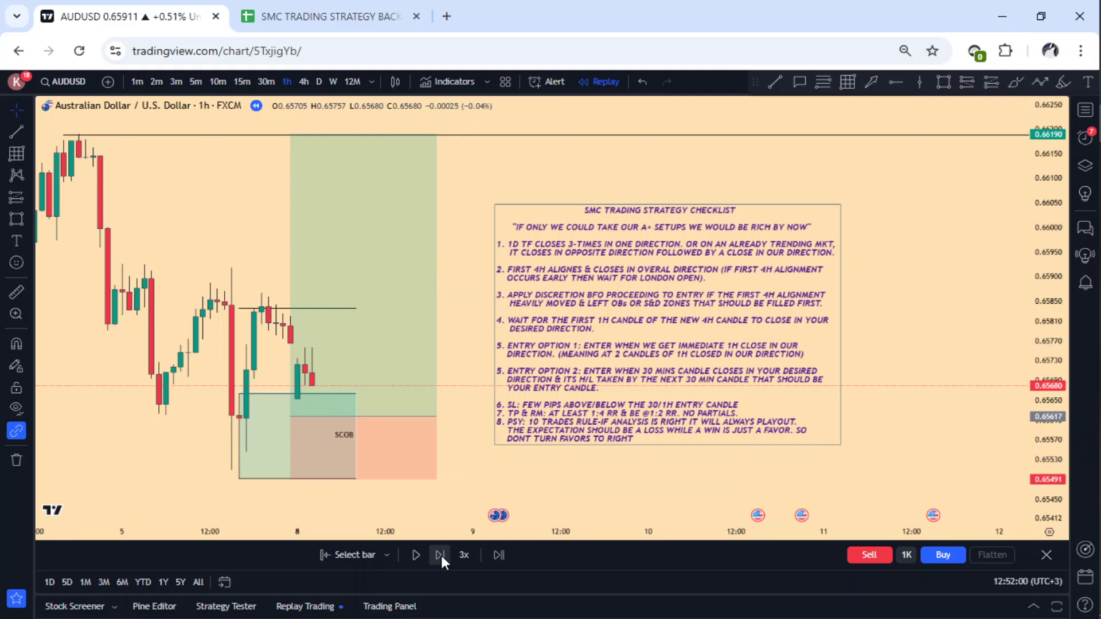
Advance the 1h replay to the 03:00 candle of 8 April and shift the long position forward to start on it
left_click(440, 554)
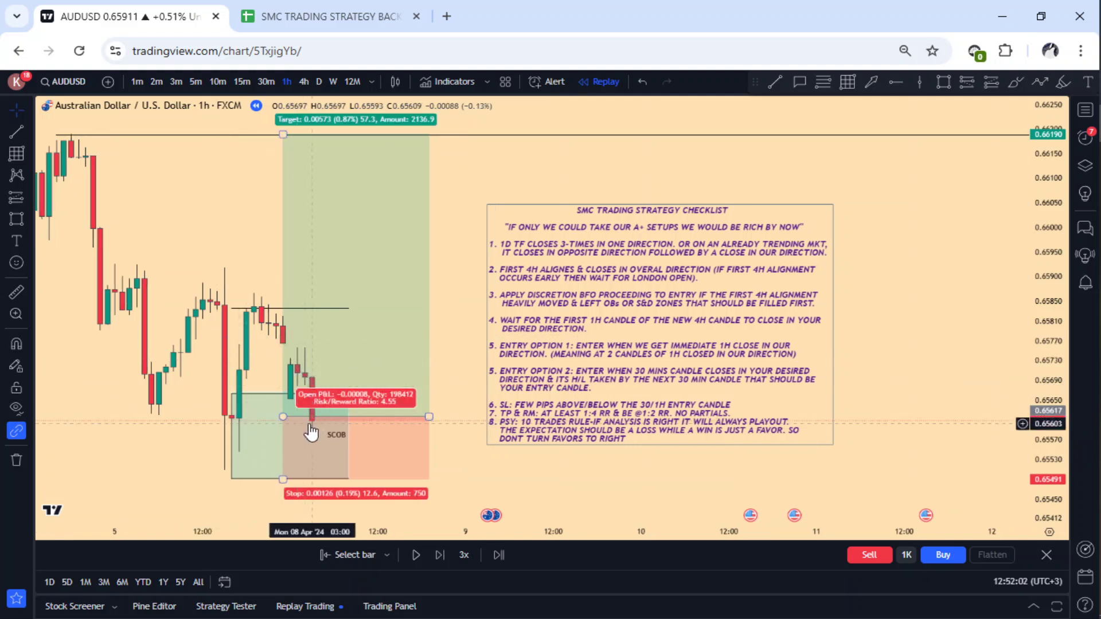
left_click(415, 413)
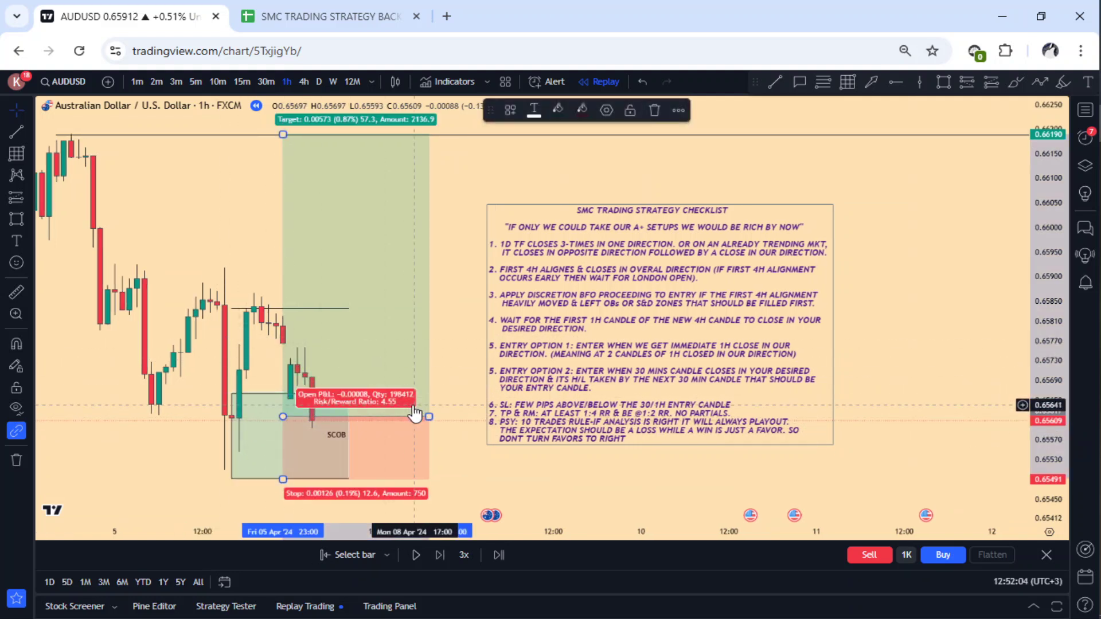
key("Right")
key("Right")
key("Right")
key("Right")
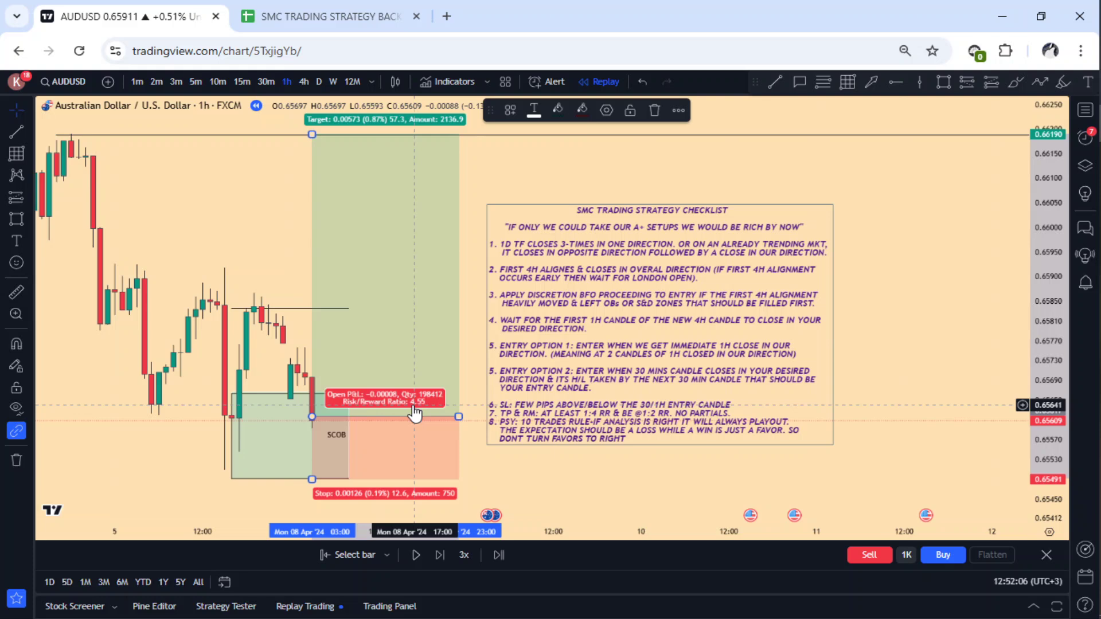
left_click(519, 468)
Advance the 1h replay candle by candle to the 05:00 candle of 8 April
left_click_drag(503, 464, 488, 458)
left_click_drag(619, 379, 746, 369)
left_click_drag(528, 373, 518, 384)
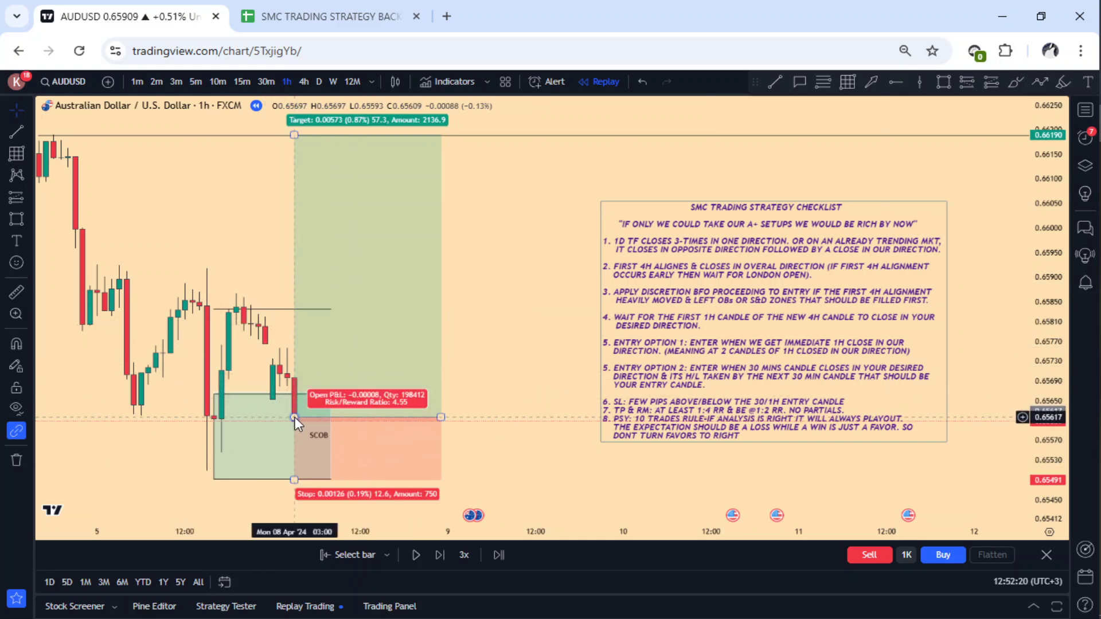
left_click_drag(516, 347, 524, 356)
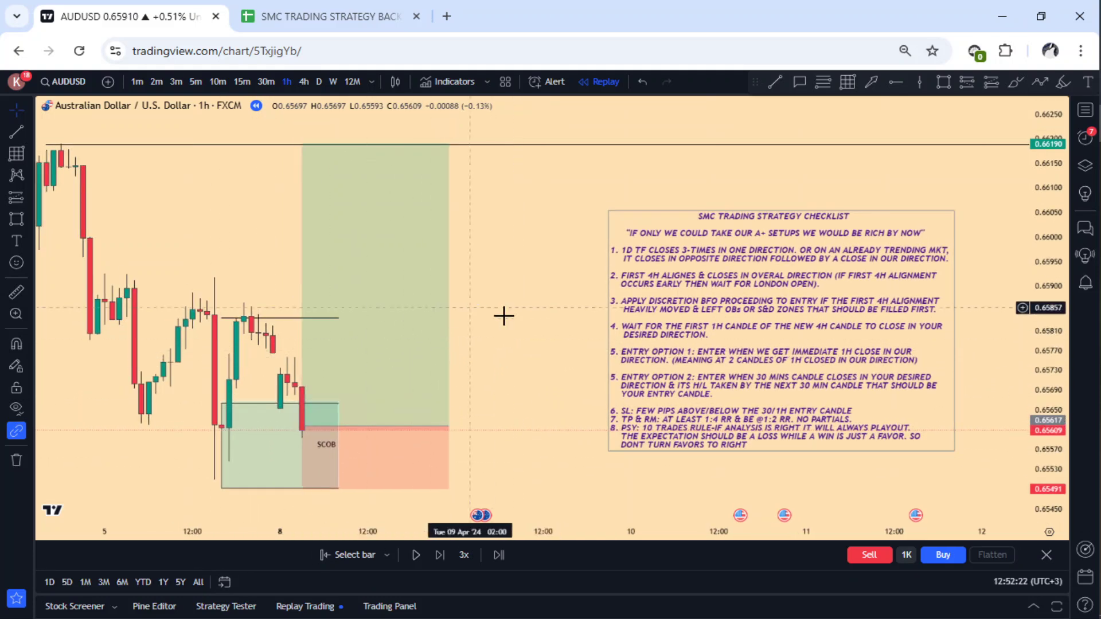
left_click_drag(536, 308, 544, 290)
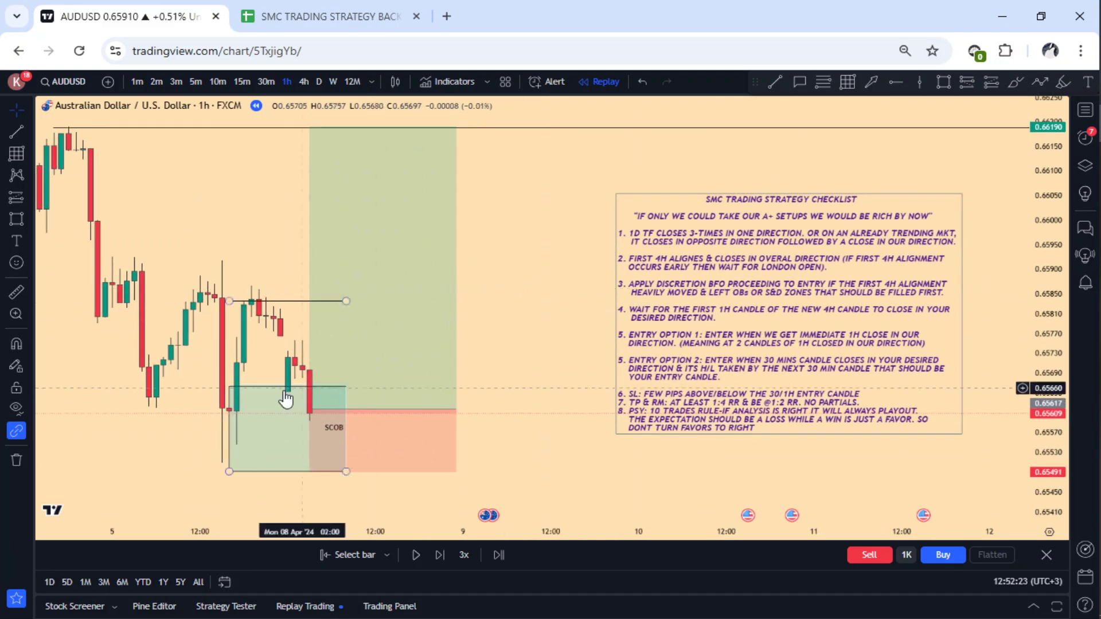
left_click(439, 555)
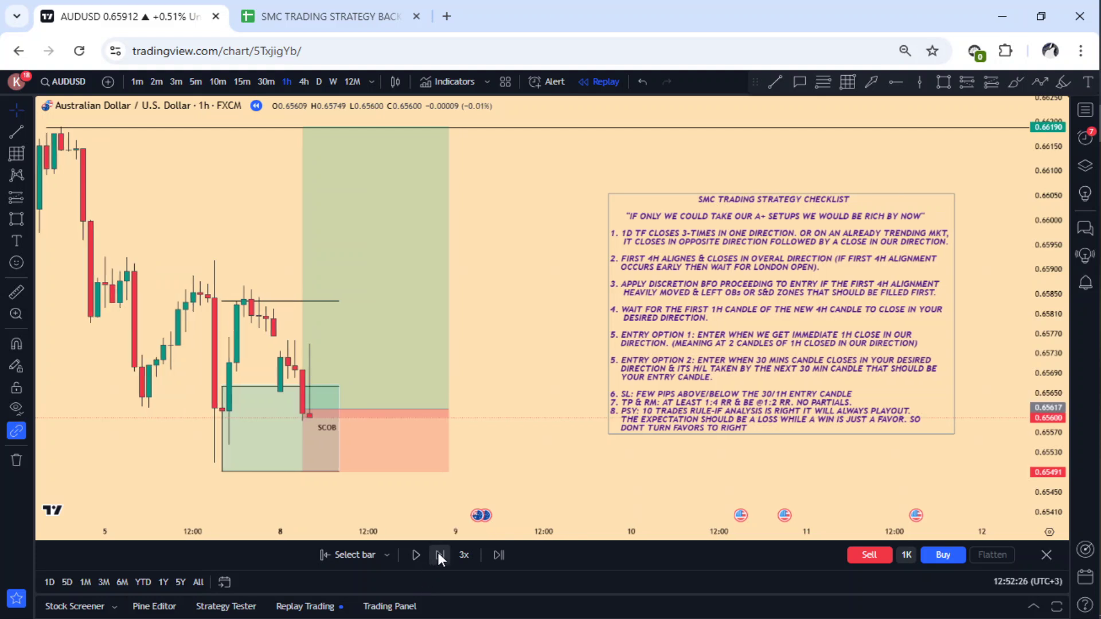
left_click(440, 554)
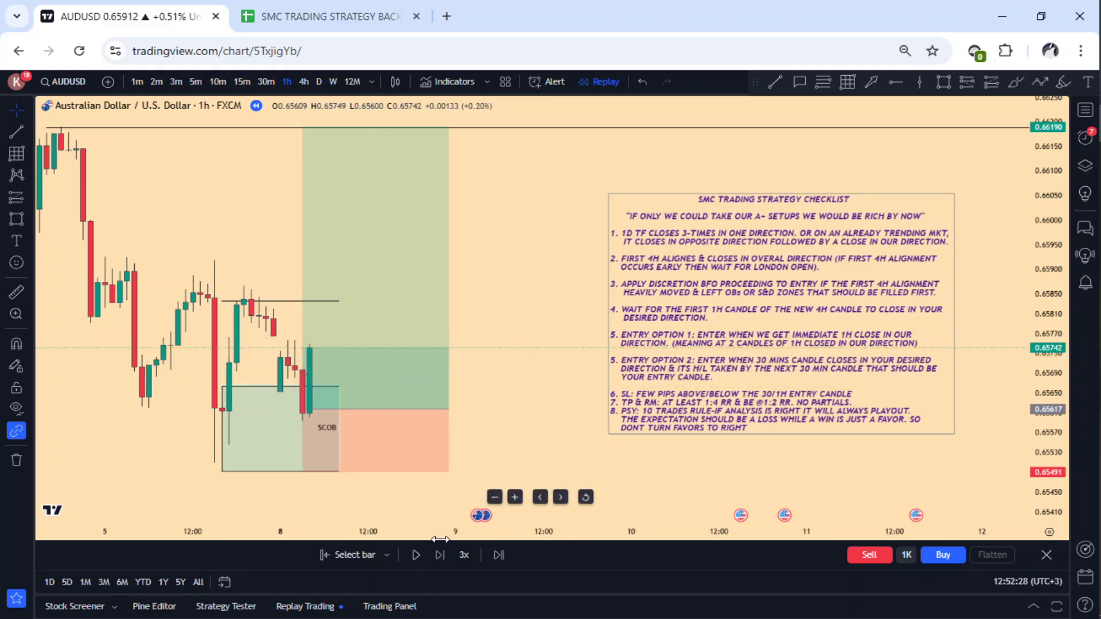
left_click(439, 555)
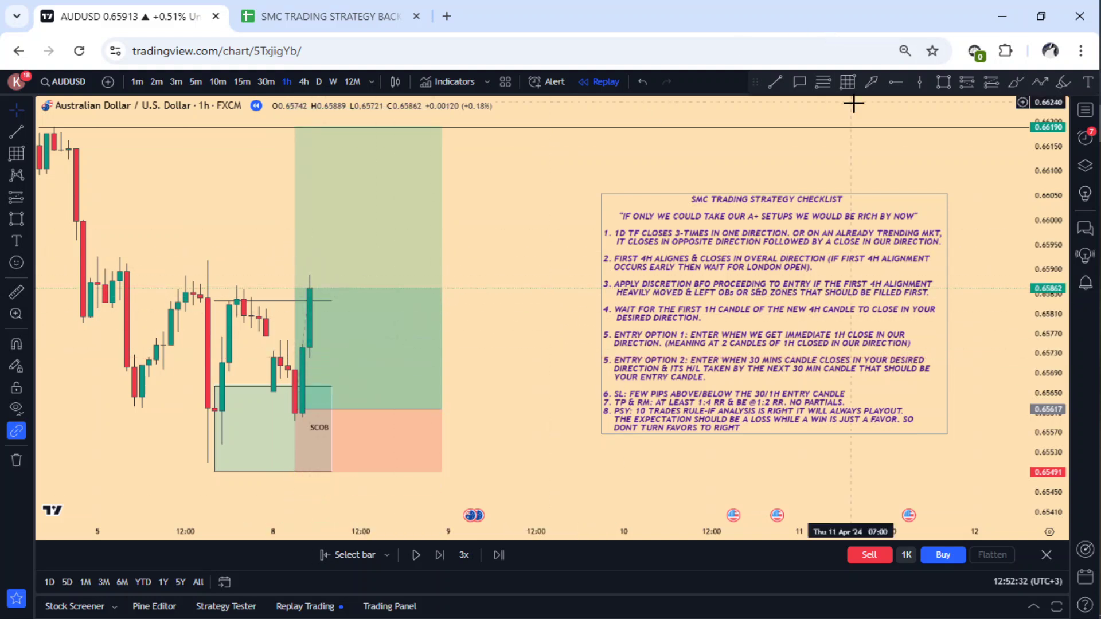
Draw a Gann box with a midline from the 0.65890 high down to the low of the 03:00 candle of 8 April
left_click(848, 84)
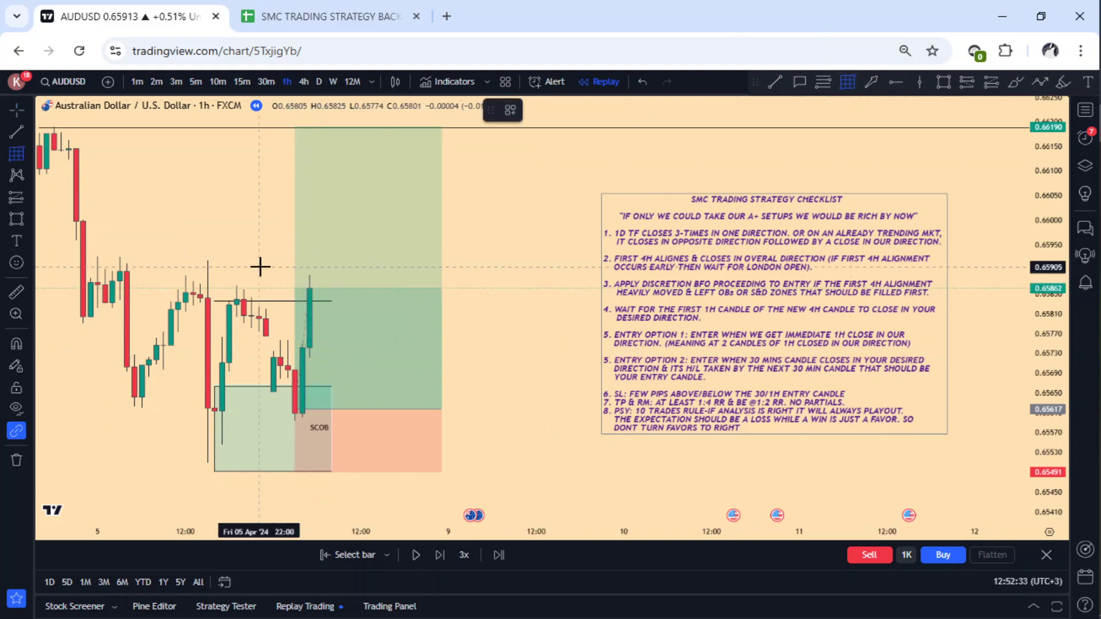
left_click(295, 274)
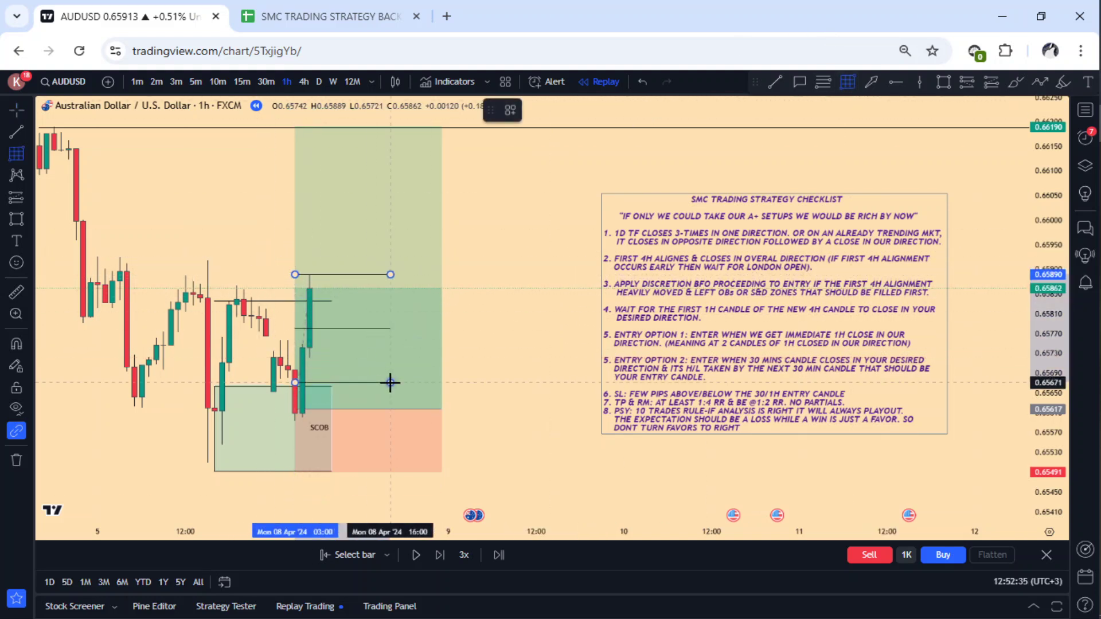
left_click(447, 420)
left_click(525, 406)
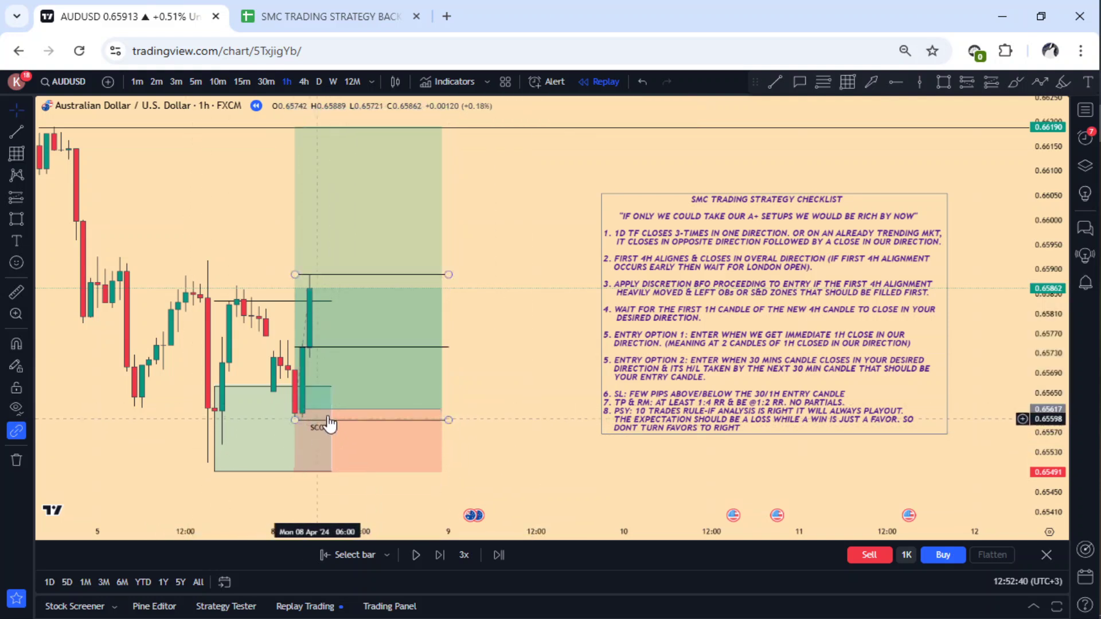
Draw a rectangle zone from 0.65699 to 0.65598, starting at the 03:00 candle of 8 April
left_click_drag(560, 324, 585, 333)
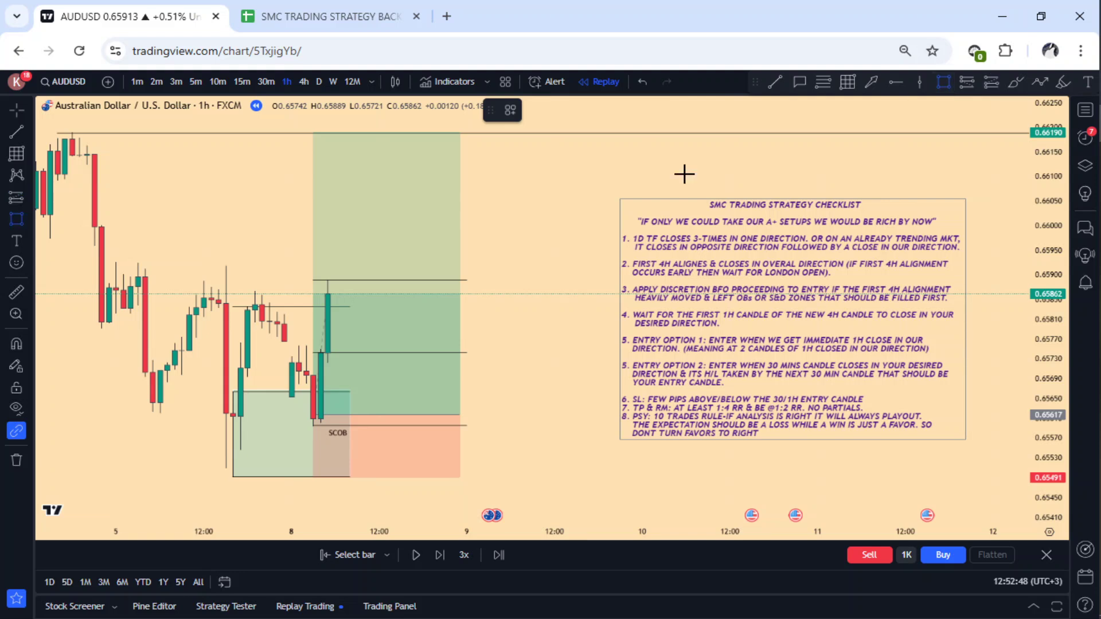
left_click_drag(343, 380, 444, 421)
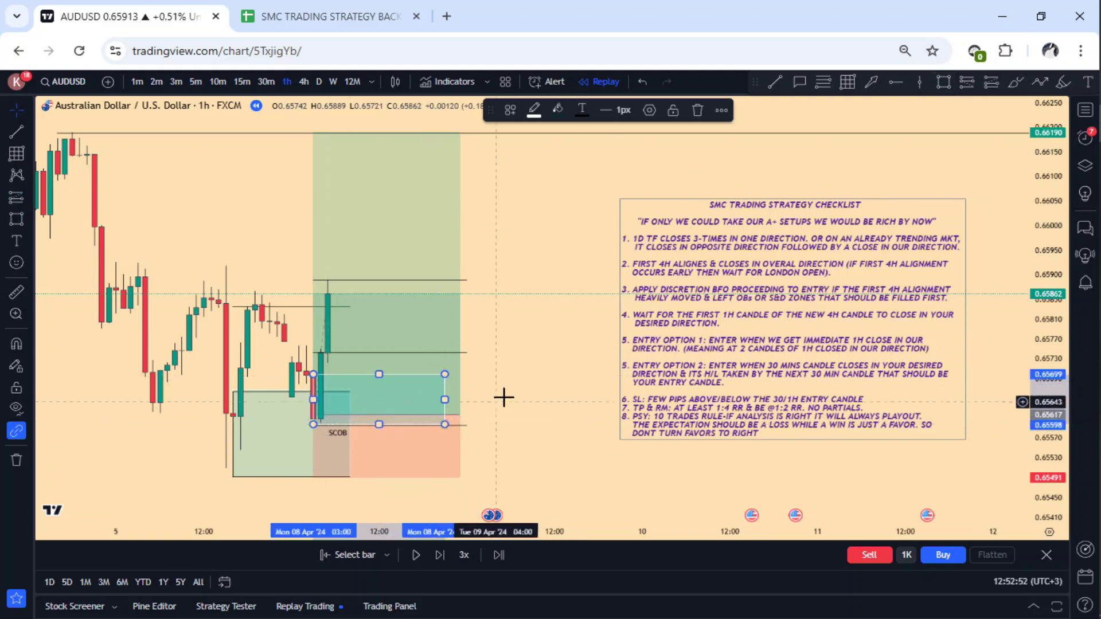
left_click(505, 379)
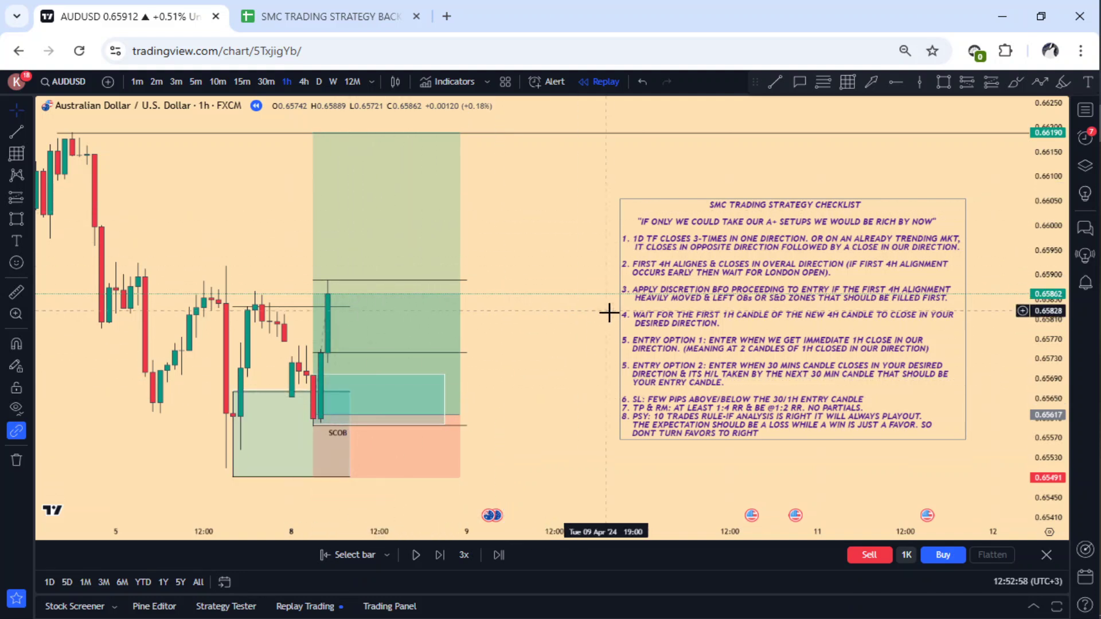
Place a second long position at 08:00 on 8 April with entry 0.65711 and stop 0.65593 below the zone
left_click(989, 85)
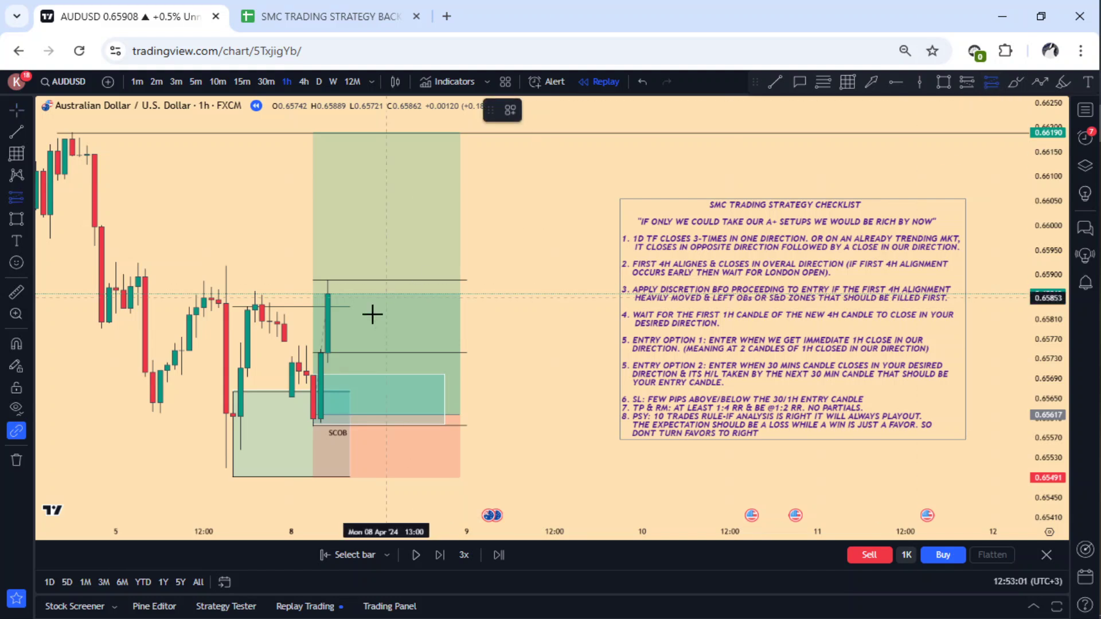
left_click(349, 367)
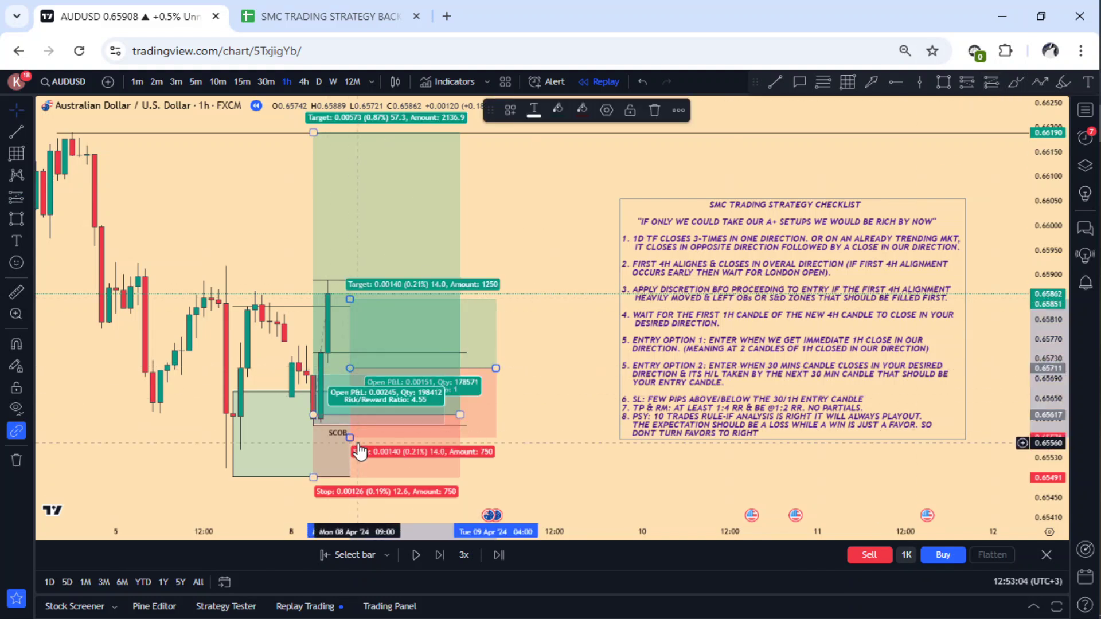
left_click_drag(351, 438, 365, 427)
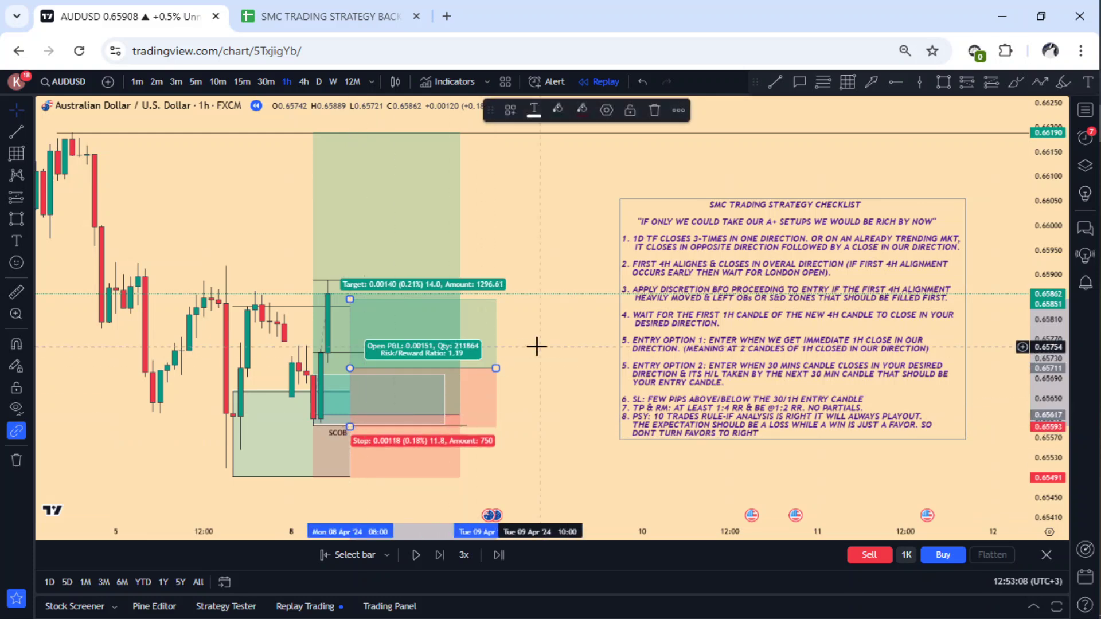
Raise the second long position's target to 0.66419, above the horizontal swing-high line
left_click_drag(535, 347, 586, 402)
left_click(400, 352)
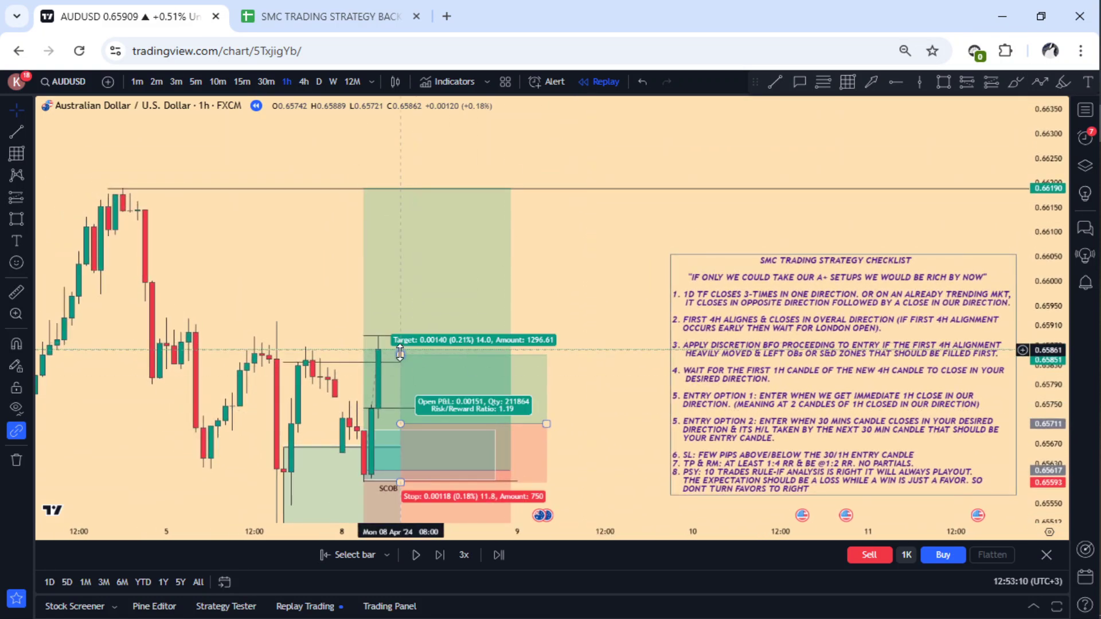
left_click_drag(400, 354, 400, 141)
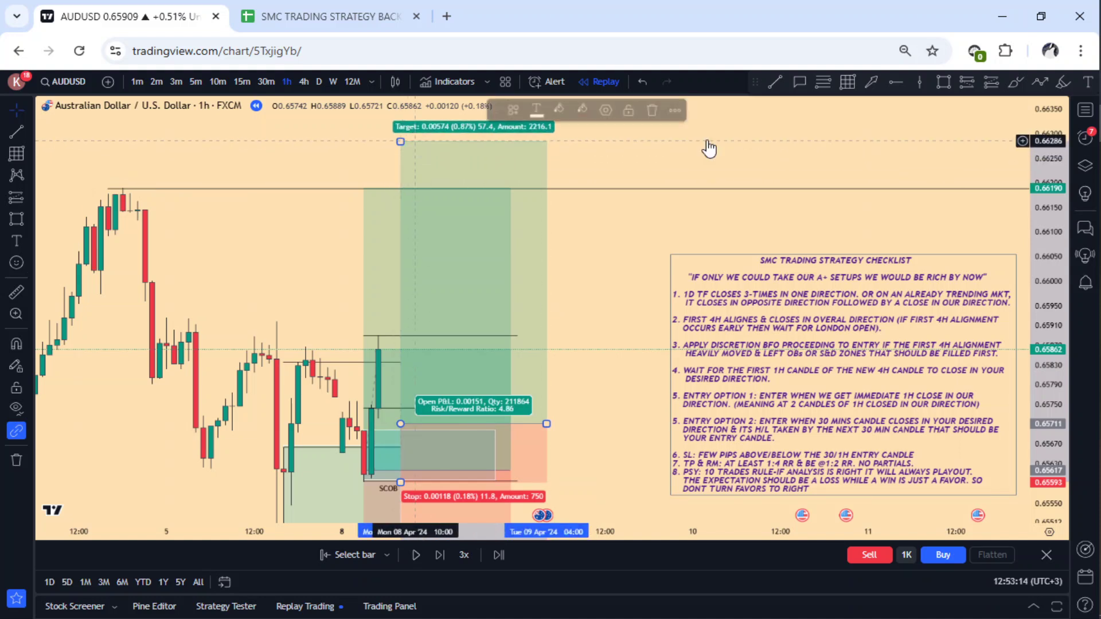
left_click_drag(1046, 218, 1003, 321)
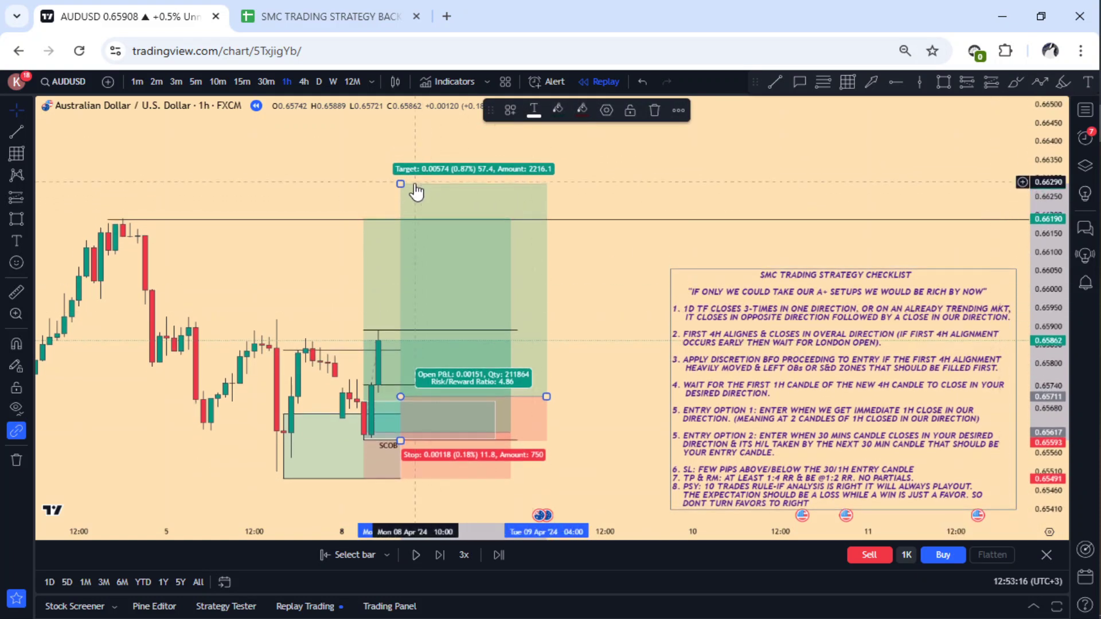
left_click_drag(402, 185, 403, 134)
Raise the first long position's target to 0.66419, level with the second position's target
left_click_drag(545, 308, 477, 304)
mouse_move(294, 217)
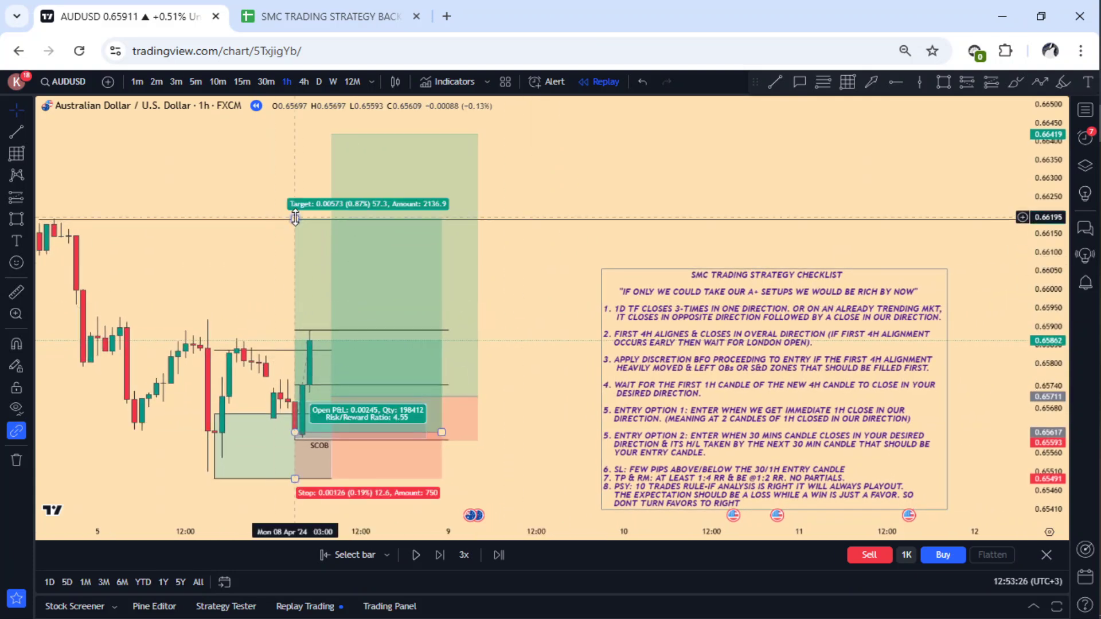
left_click_drag(295, 217, 294, 134)
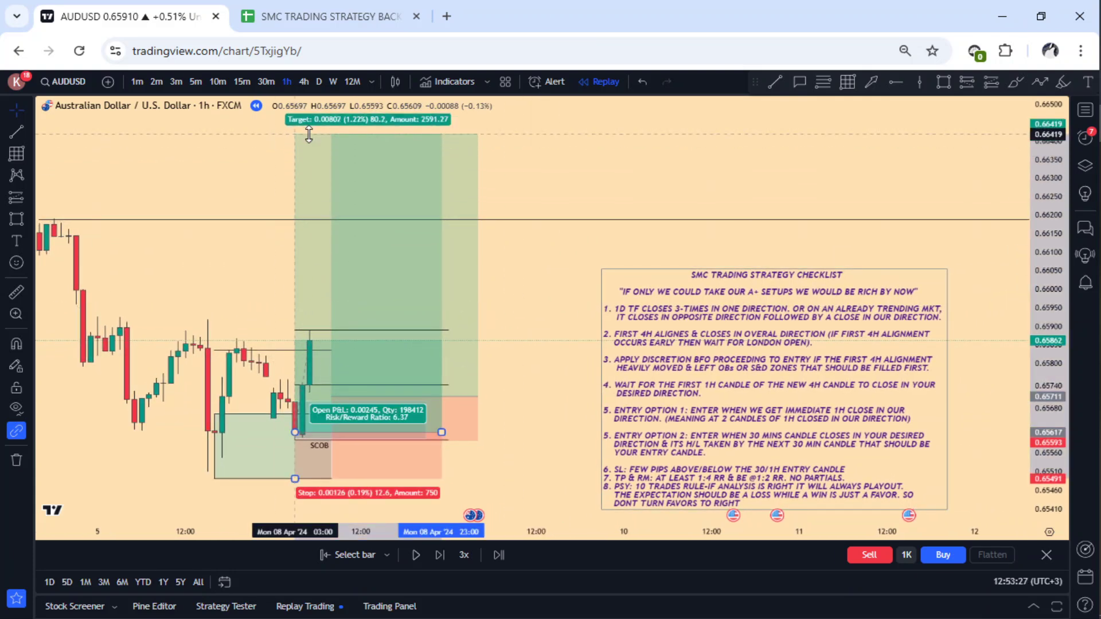
left_click(525, 293)
Play the 1h replay through 9 April until price passes both targets and pulls back, and pause it
left_click_drag(555, 337, 530, 349)
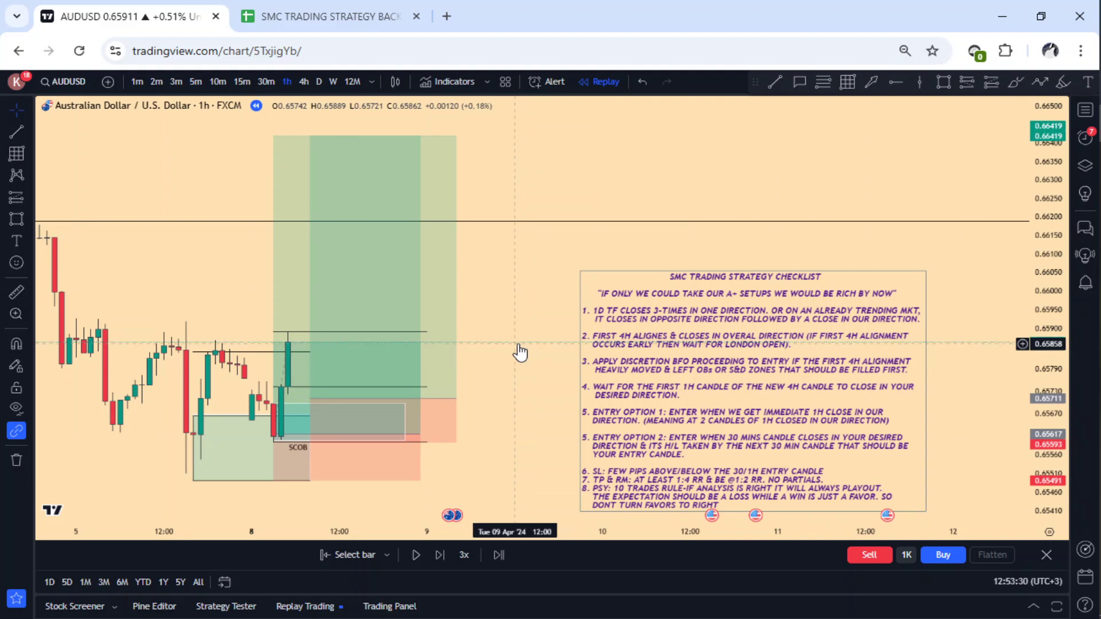
left_click(418, 555)
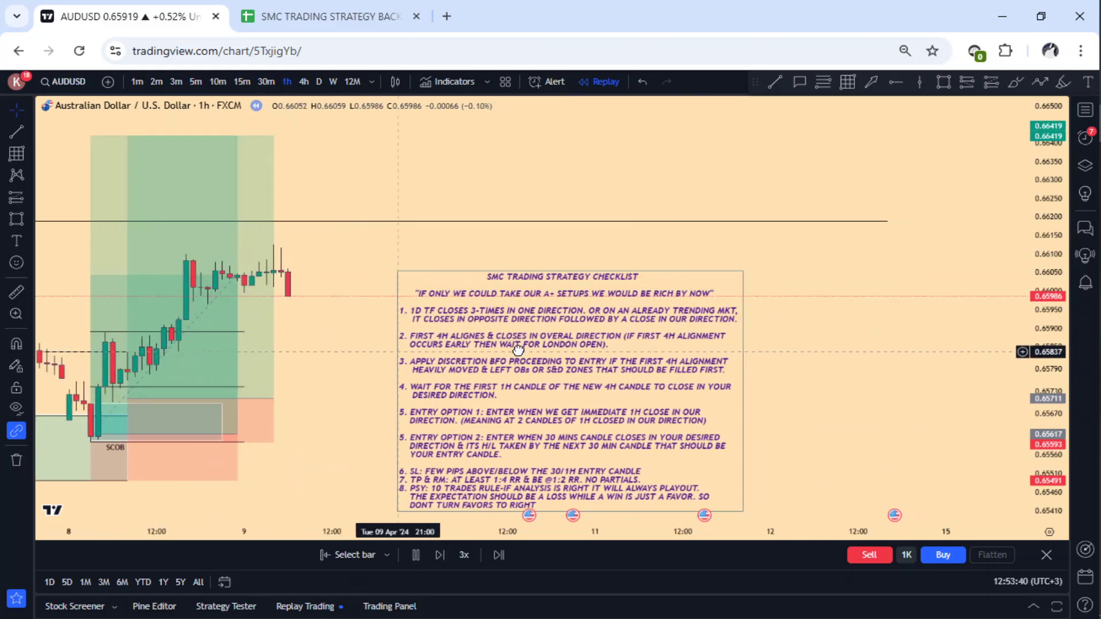
scroll(518, 350, "left", 5)
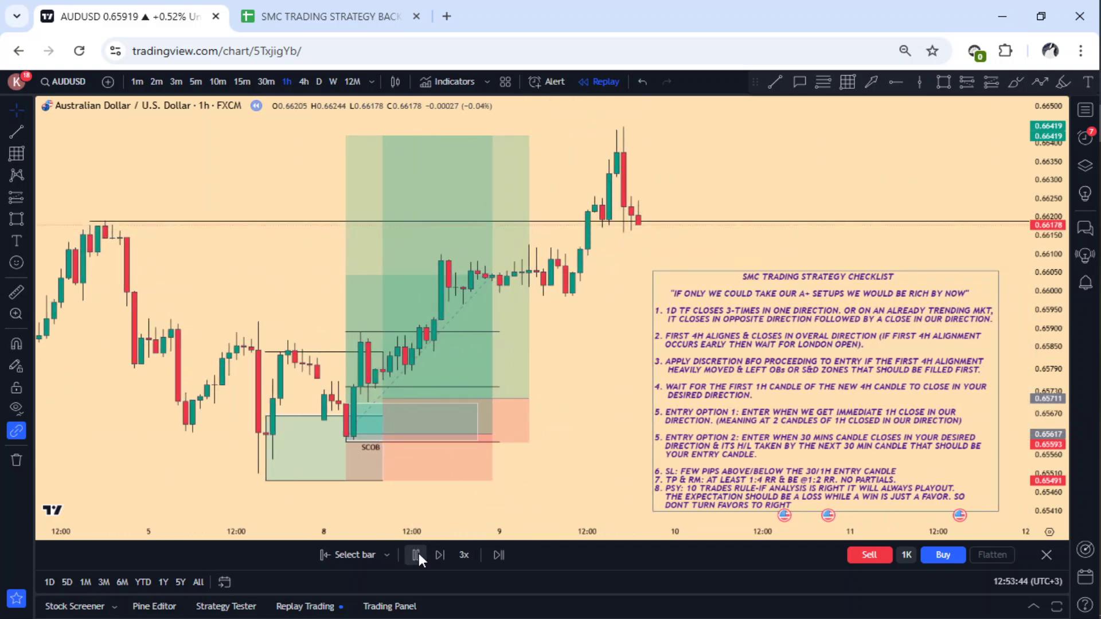
left_click(416, 554)
Extend the second long position's end to 13:00 on 9 April
left_click_drag(595, 327, 659, 350)
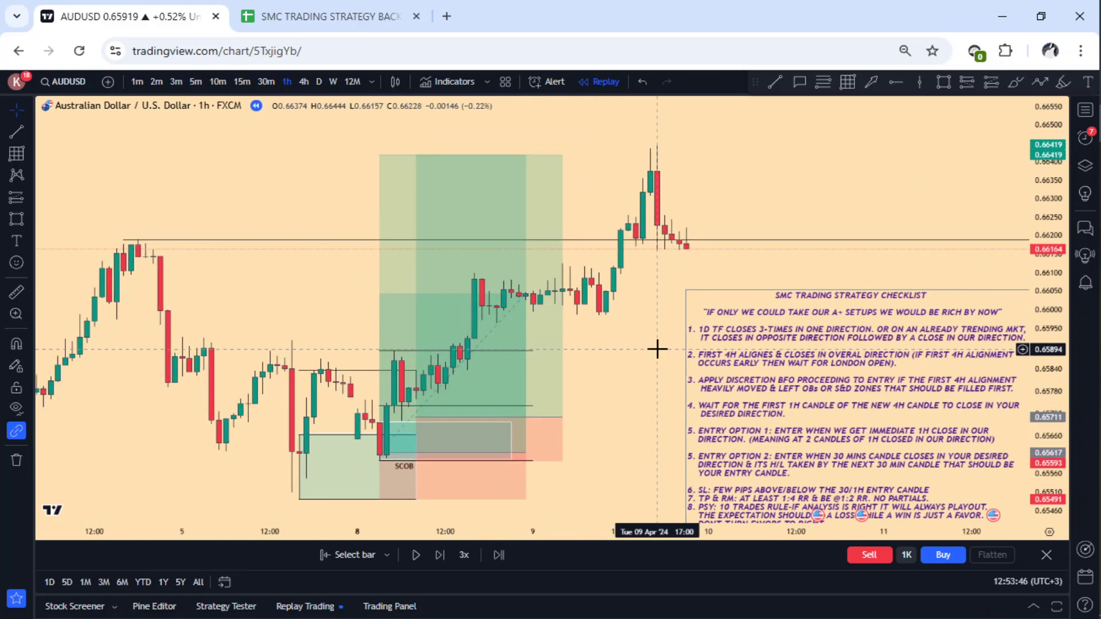
left_click(563, 417)
left_click_drag(562, 417, 628, 417)
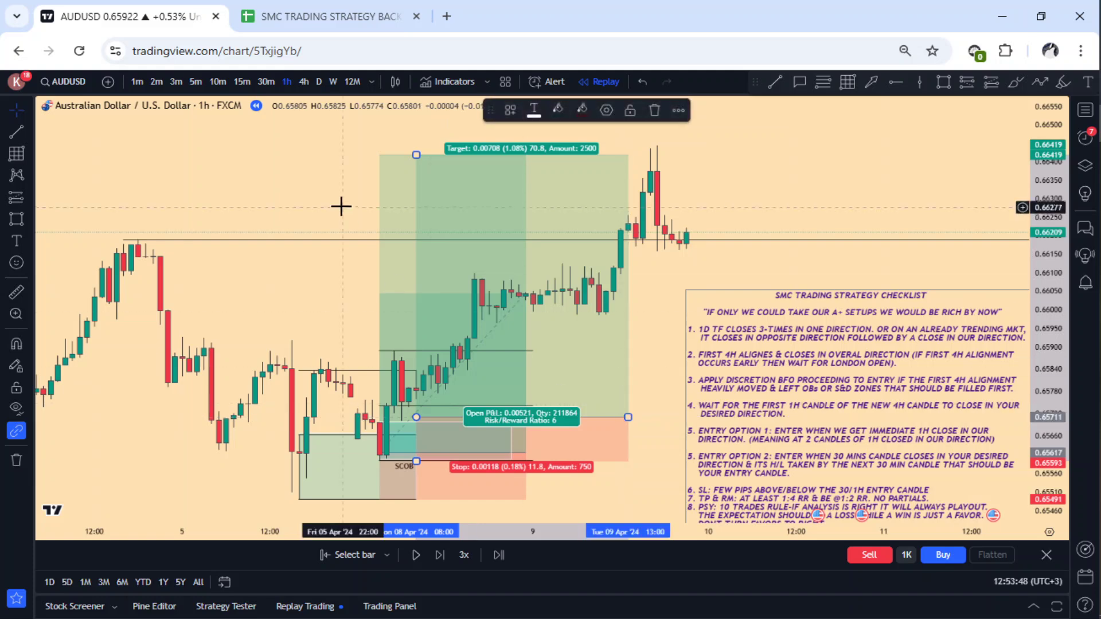
Test the first long position's target at 0.66187 on the horizontal line and raise it back to about 0.66430
left_click(380, 207)
left_click_drag(379, 155, 372, 240)
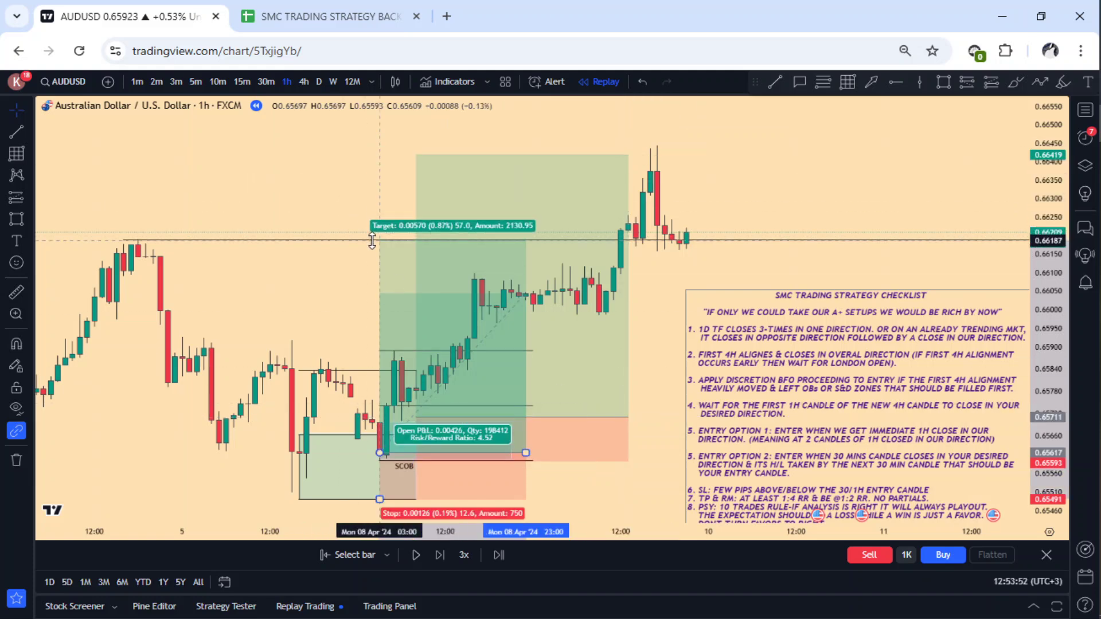
left_click_drag(372, 241, 379, 156)
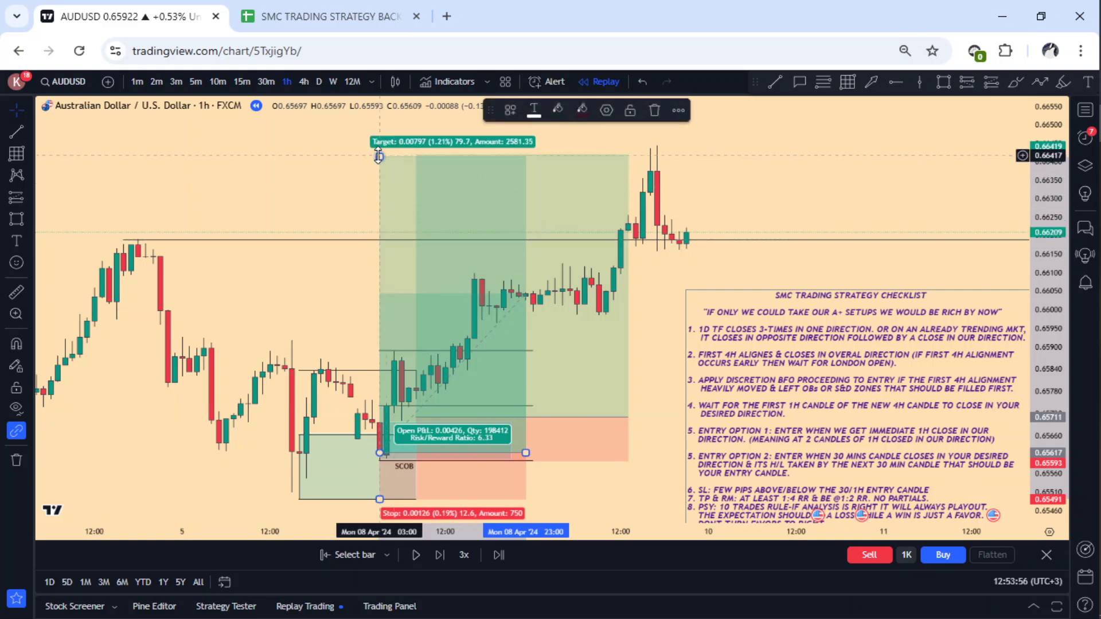
Draw a trend line along the 9 April low at about 0.65993, from 08:00 to 23:00
left_click(773, 82)
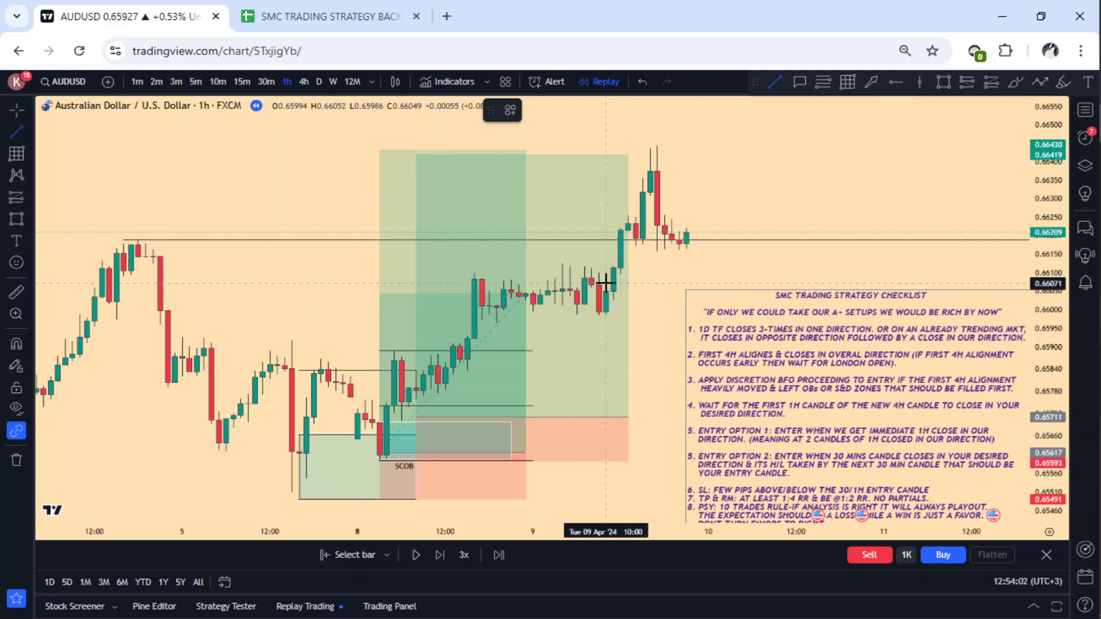
left_click(591, 313)
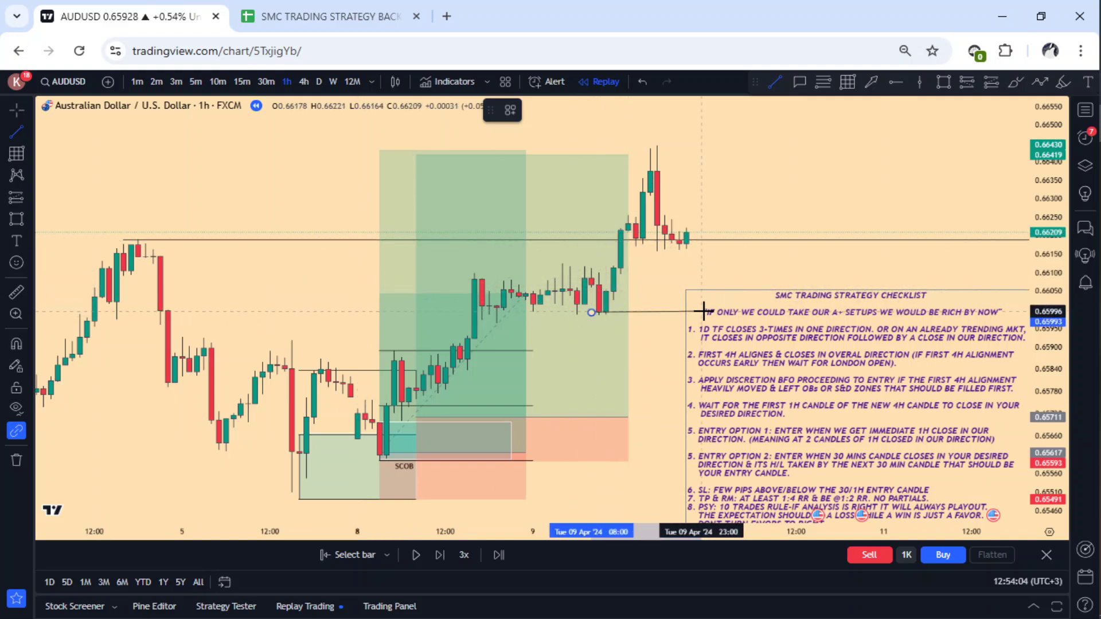
left_click(700, 311)
Lower the first long position's target to 0.65996, level with the line on the 9 April low
left_click(387, 277)
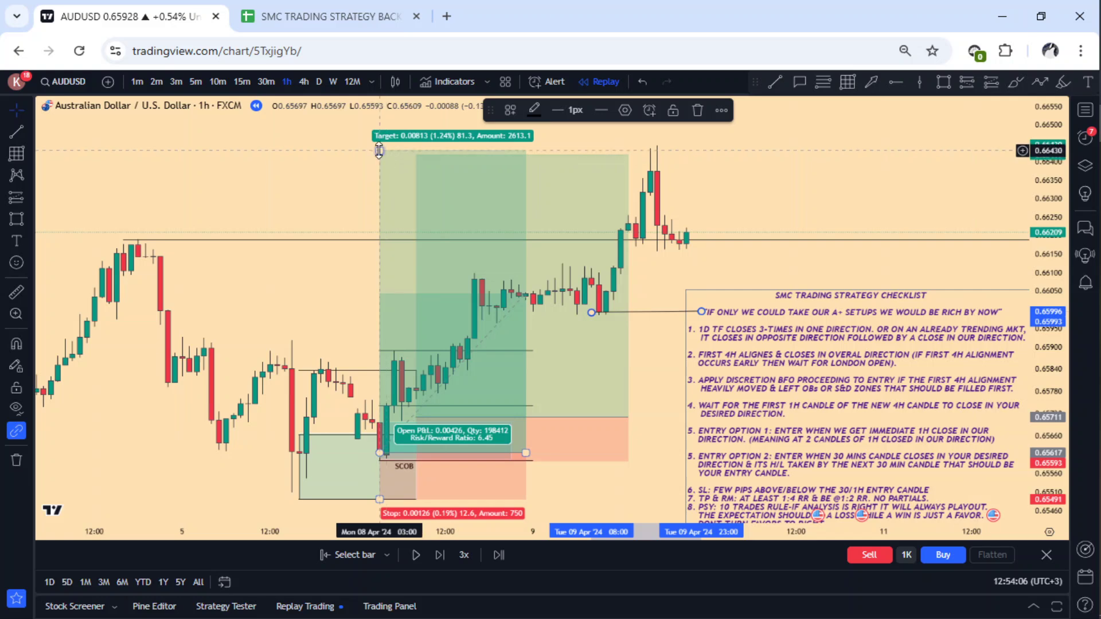
left_click_drag(387, 276, 387, 310)
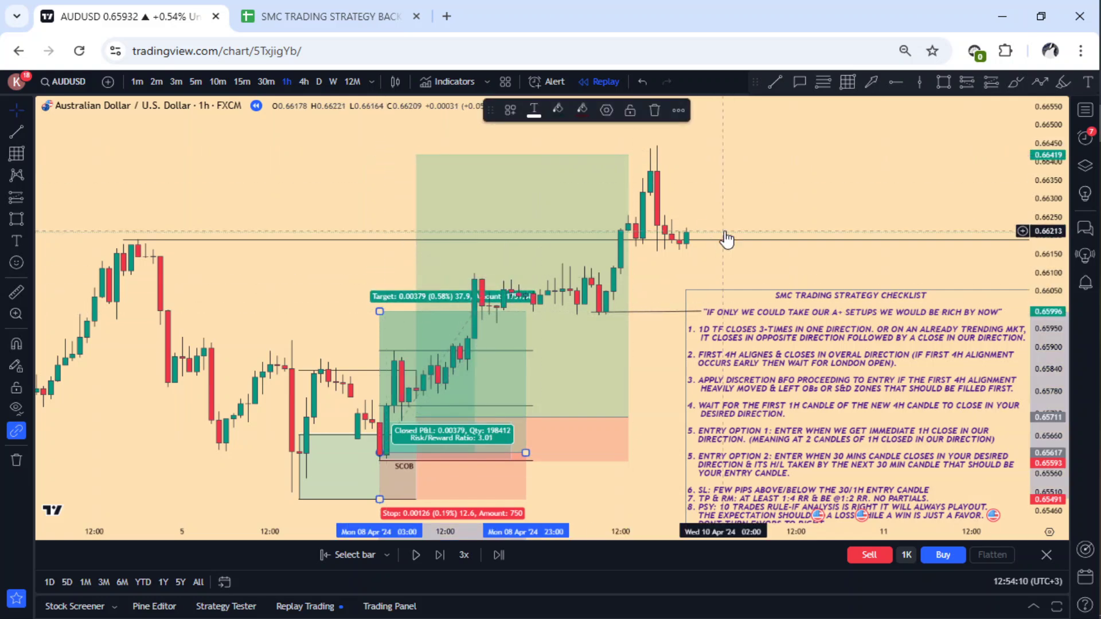
left_click_drag(755, 181, 522, 202)
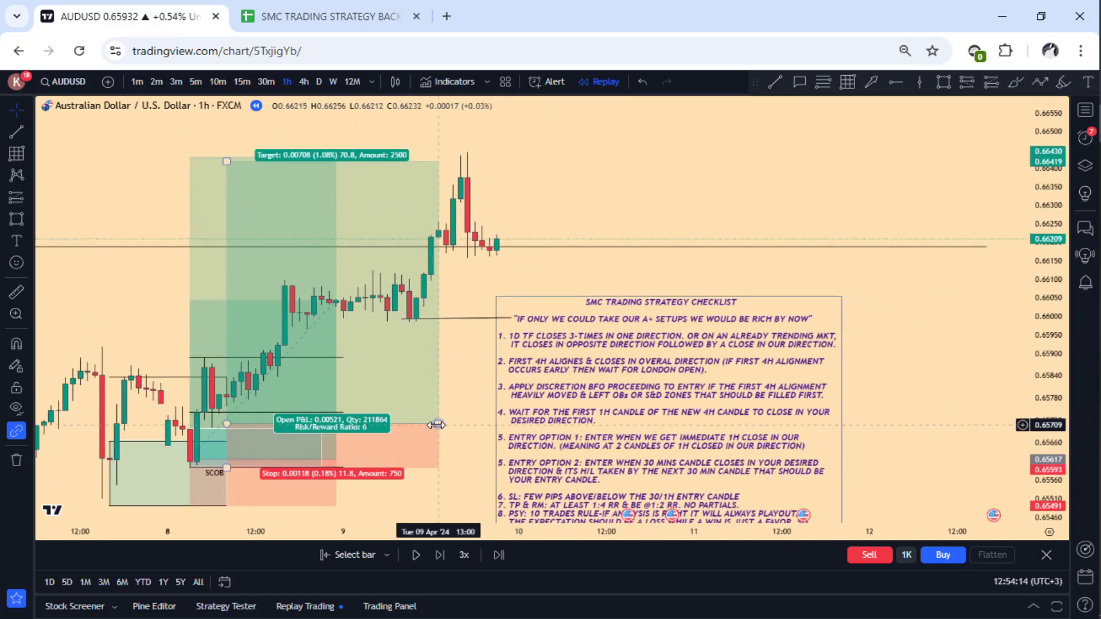
Extend the second long position's end to the 9 April high and move the strategy checklist up, just below the horizontal line
left_click_drag(439, 424, 457, 425)
left_click(560, 290)
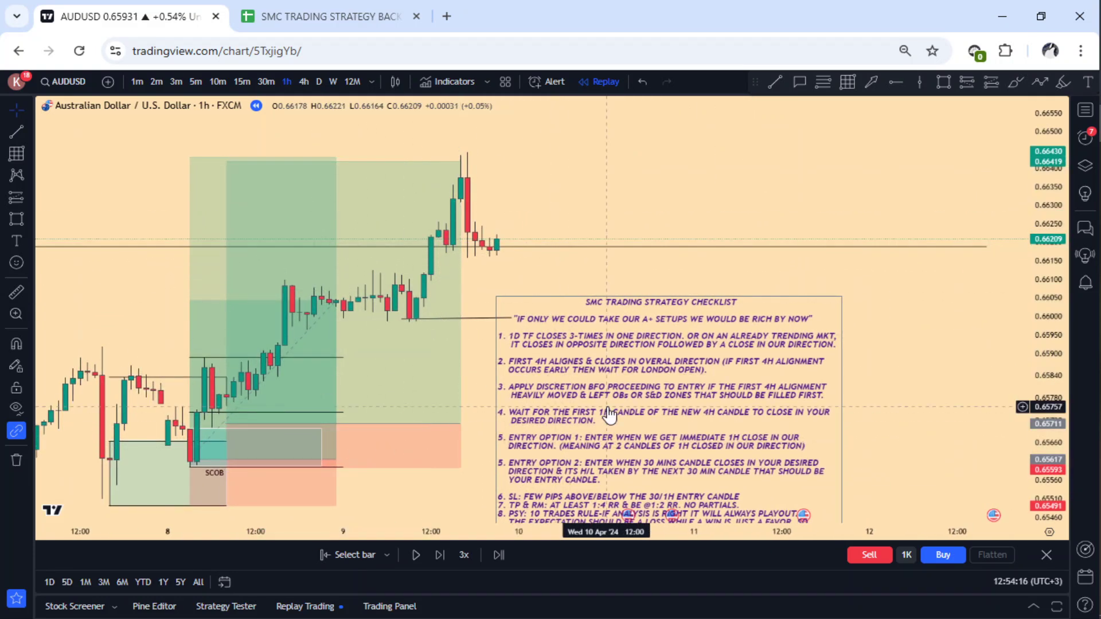
left_click_drag(657, 396, 671, 358)
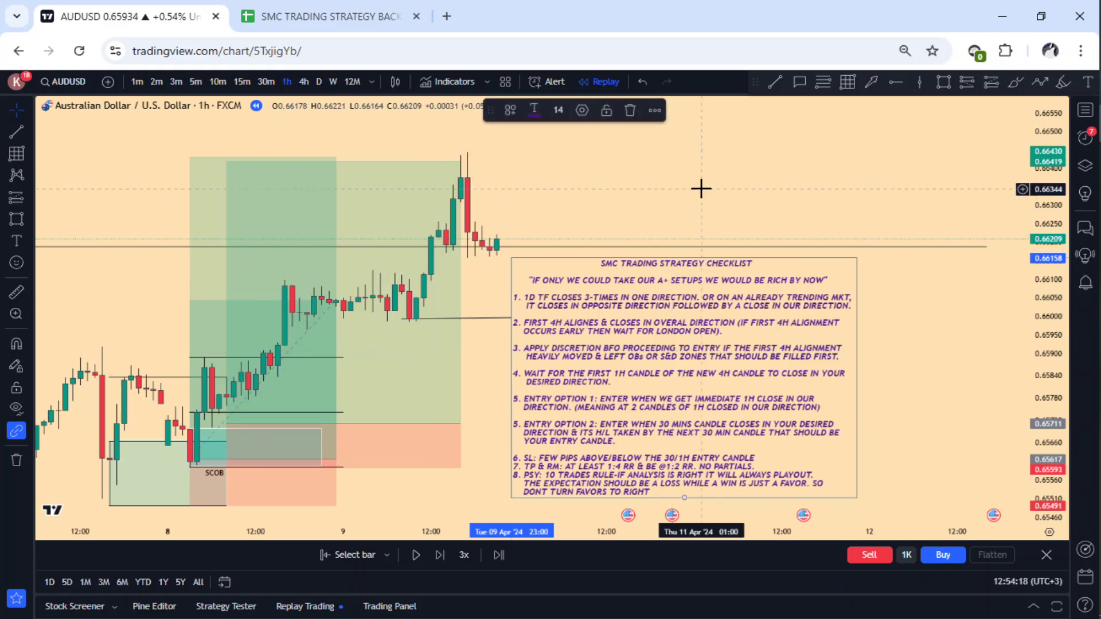
left_click_drag(700, 187, 712, 153)
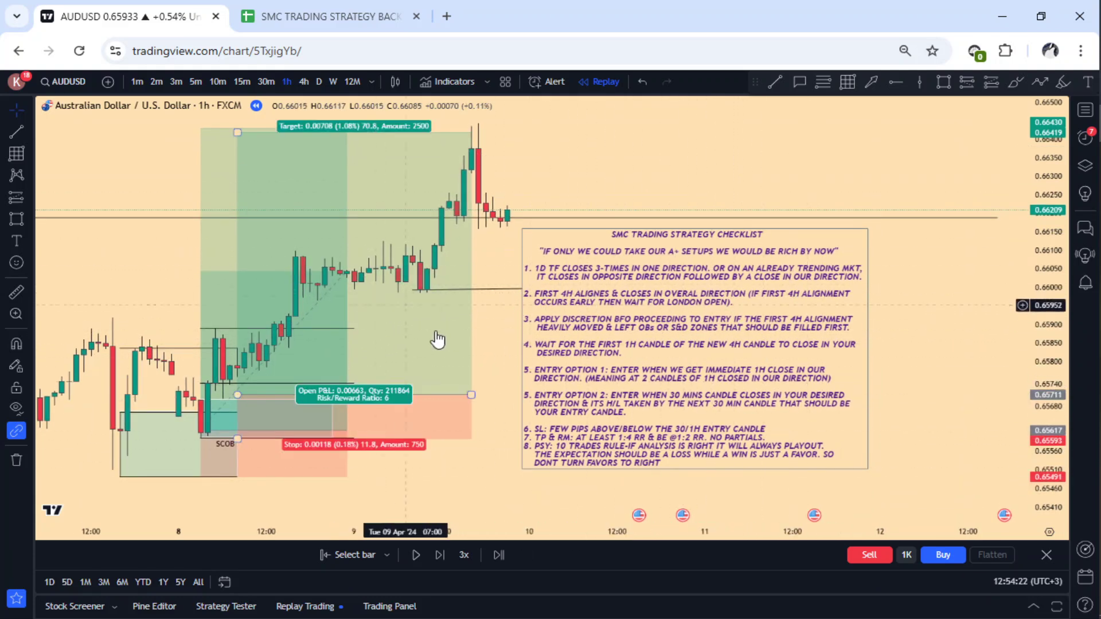
Remove all 15 drawings from the AUDUSD chart
left_click(12, 463)
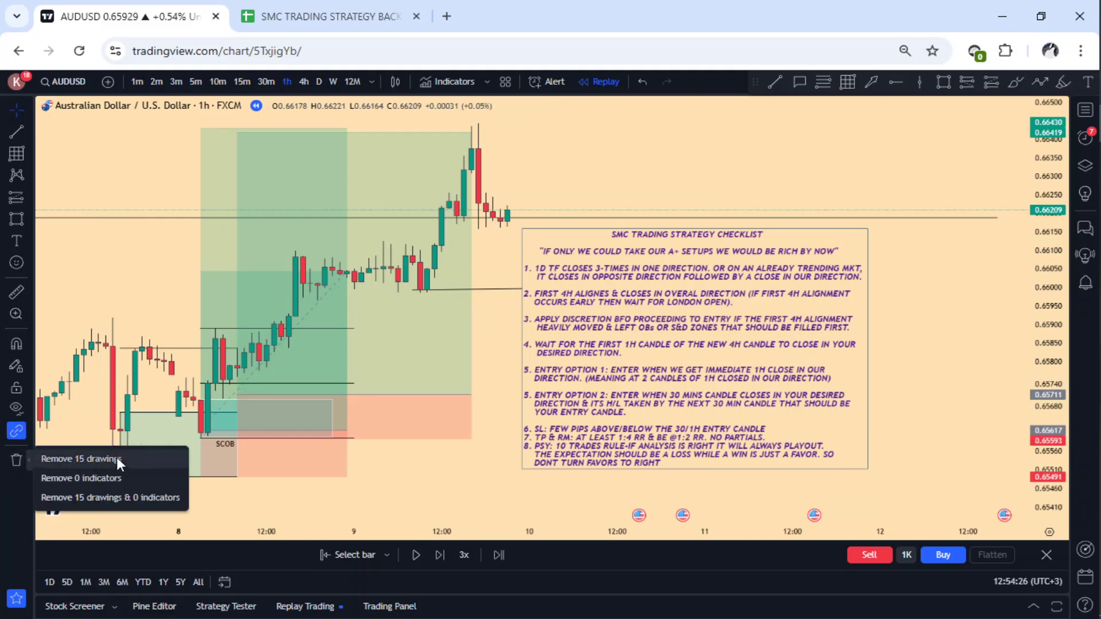
left_click(115, 459)
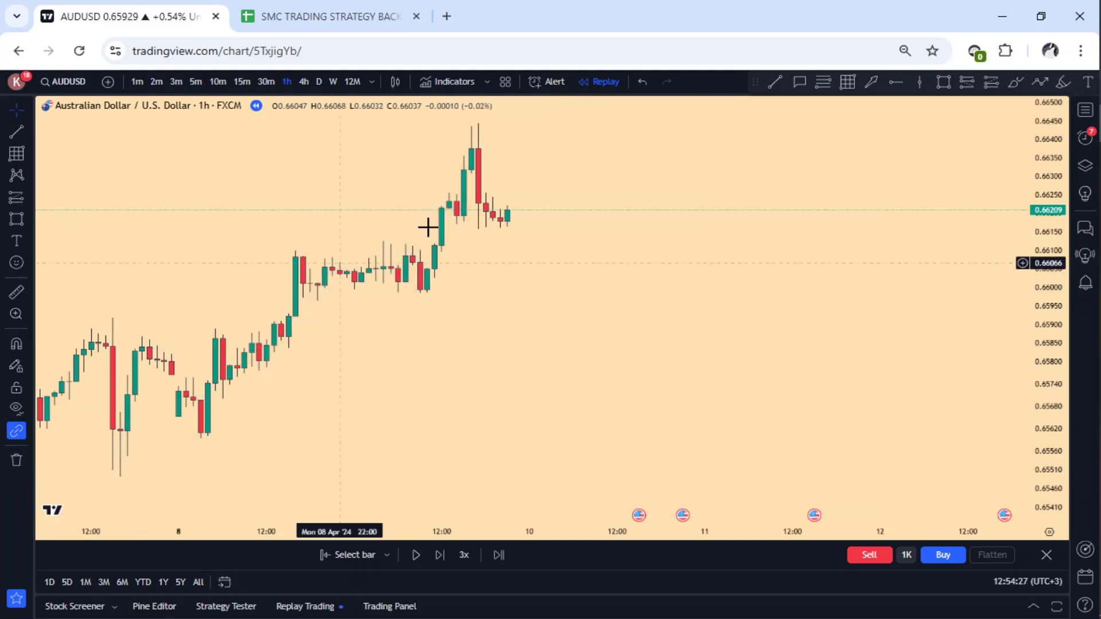
Switch the chart symbol to OANDA's AUDCHF and exit bar replay
left_click(86, 83)
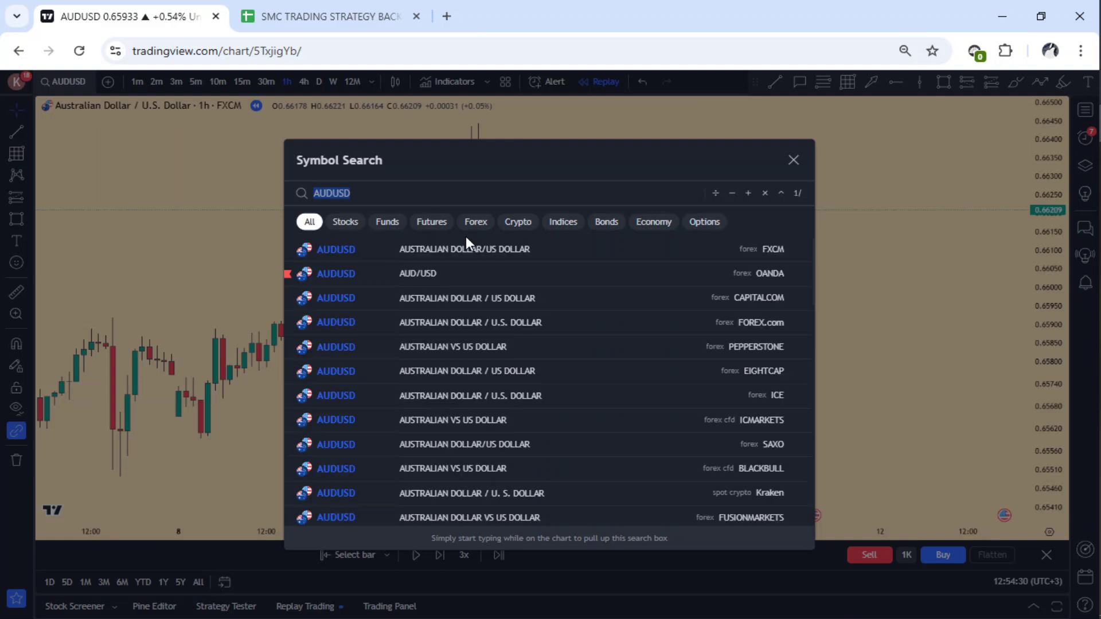
type("AUDC")
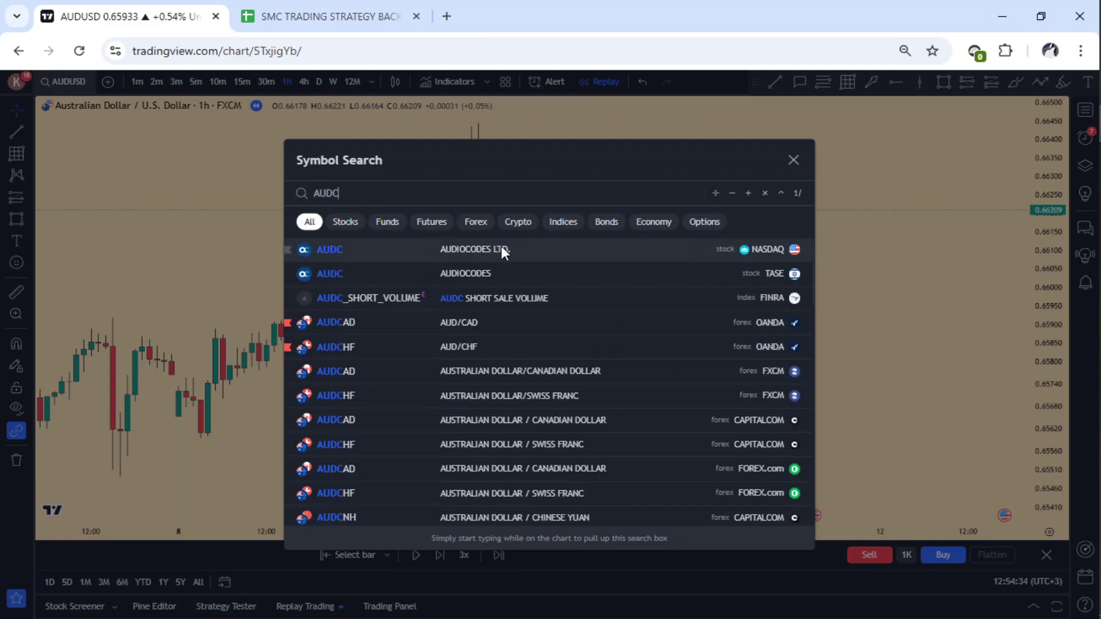
type("HF")
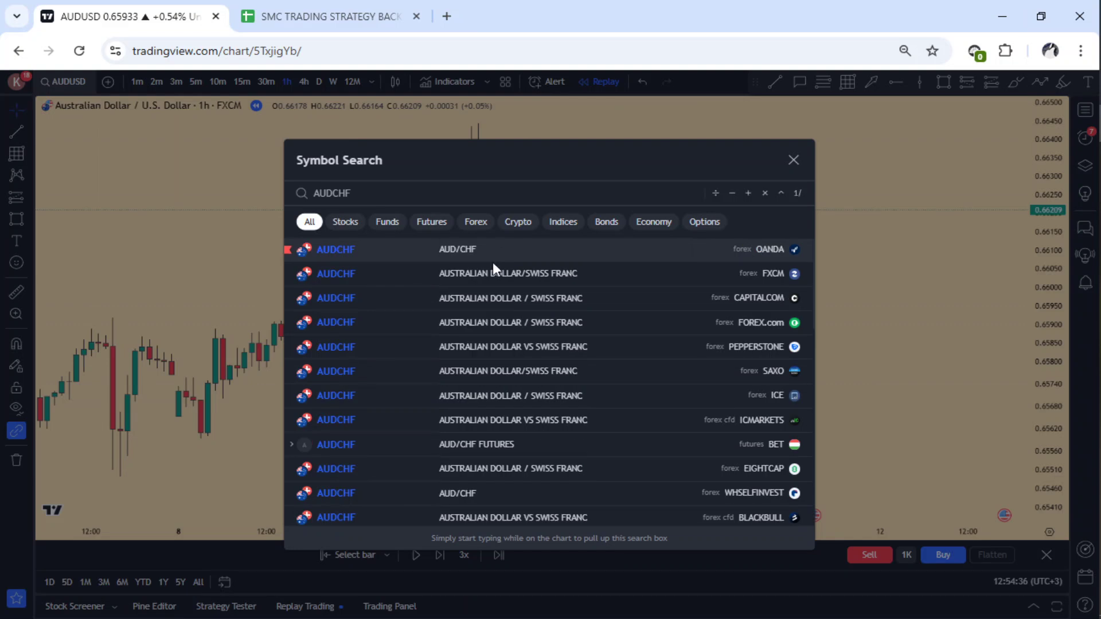
left_click(498, 249)
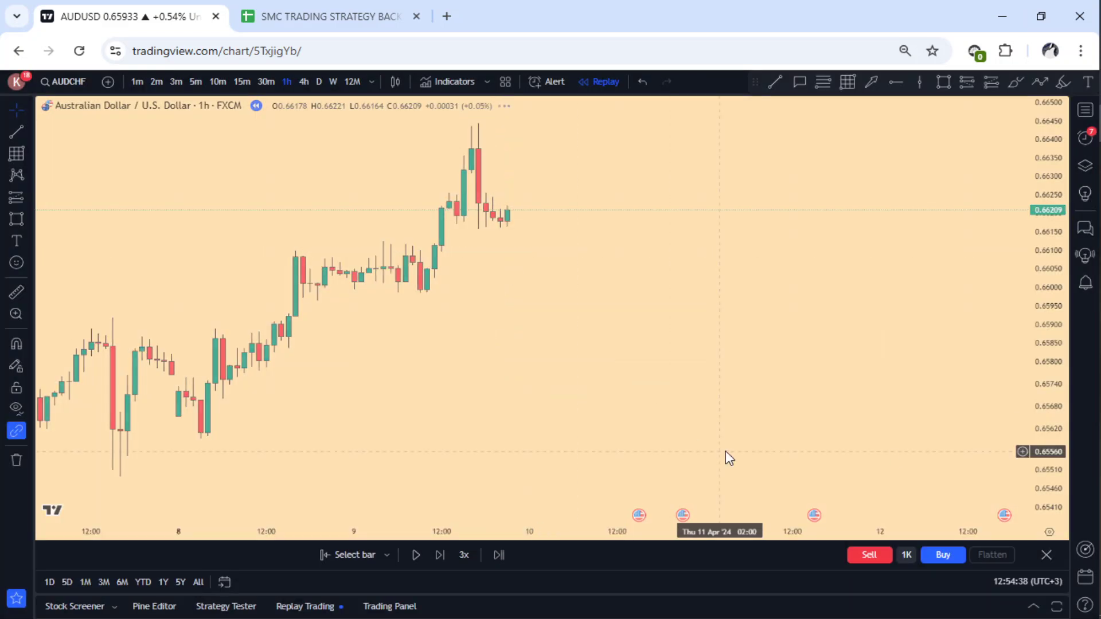
left_click(1046, 555)
left_click(661, 373)
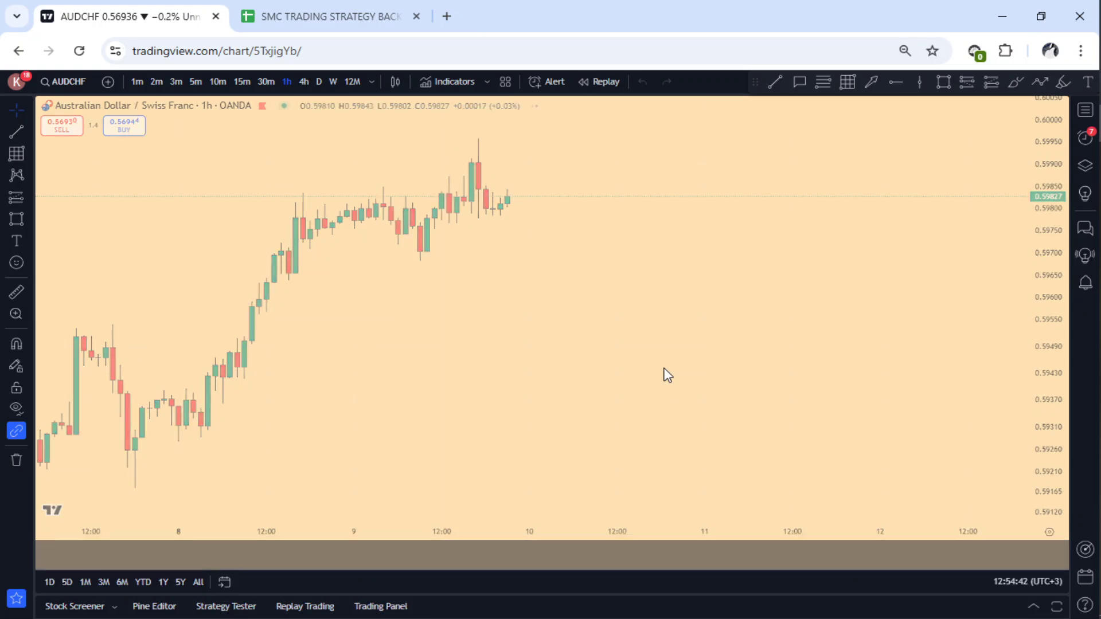
Reset the chart view and examine the existing short position against the 1 and 4 November 2024 candles
right_click(524, 263)
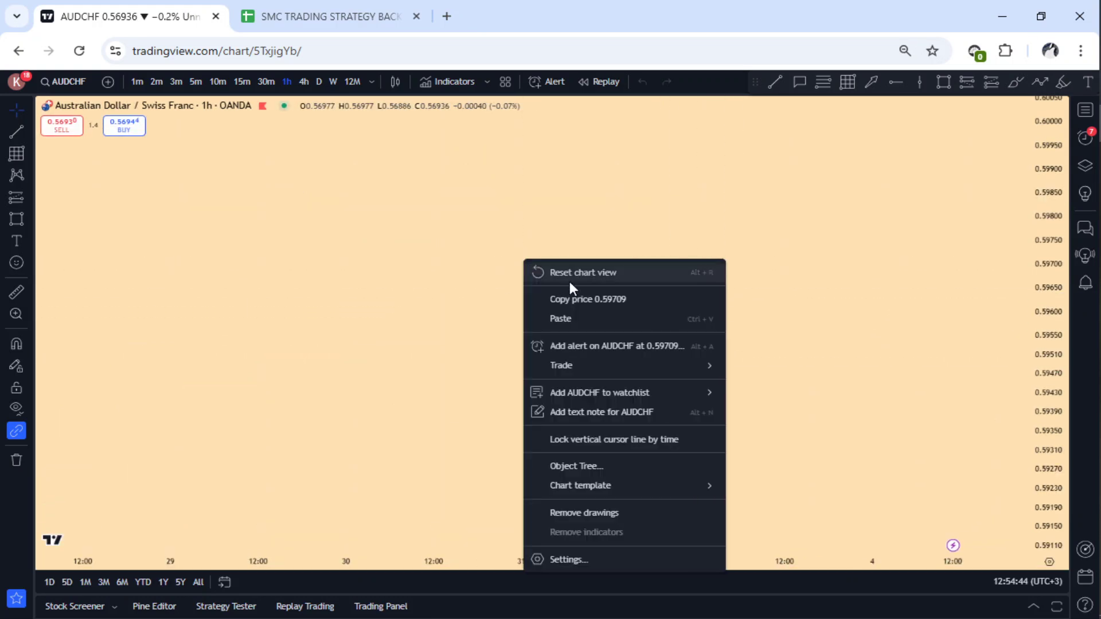
left_click(530, 271)
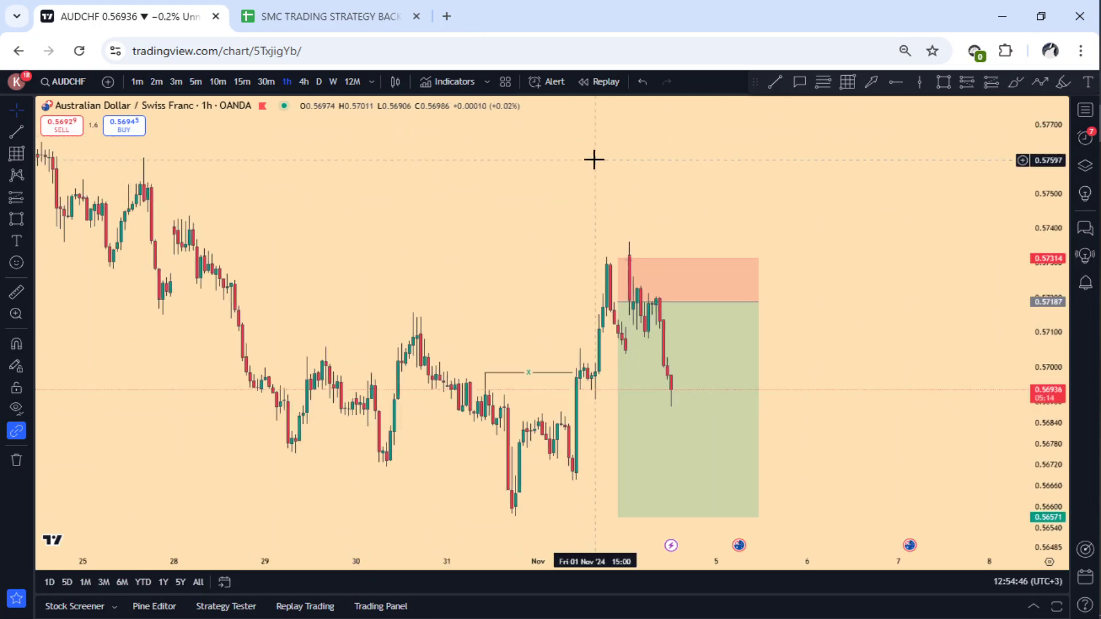
left_click_drag(523, 222, 417, 172)
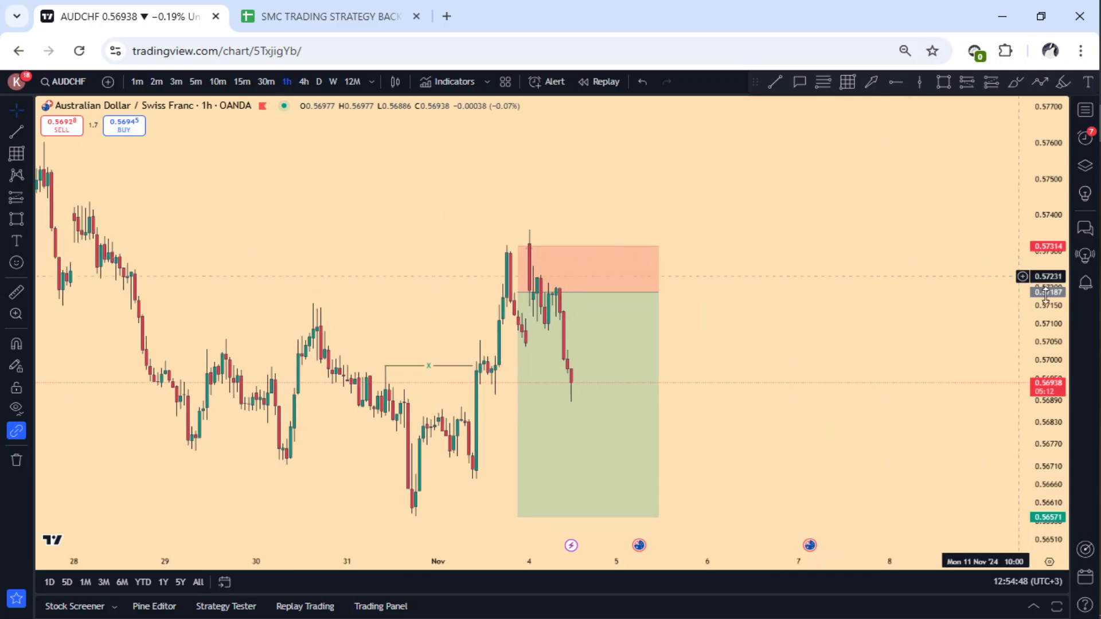
double_click(1045, 279)
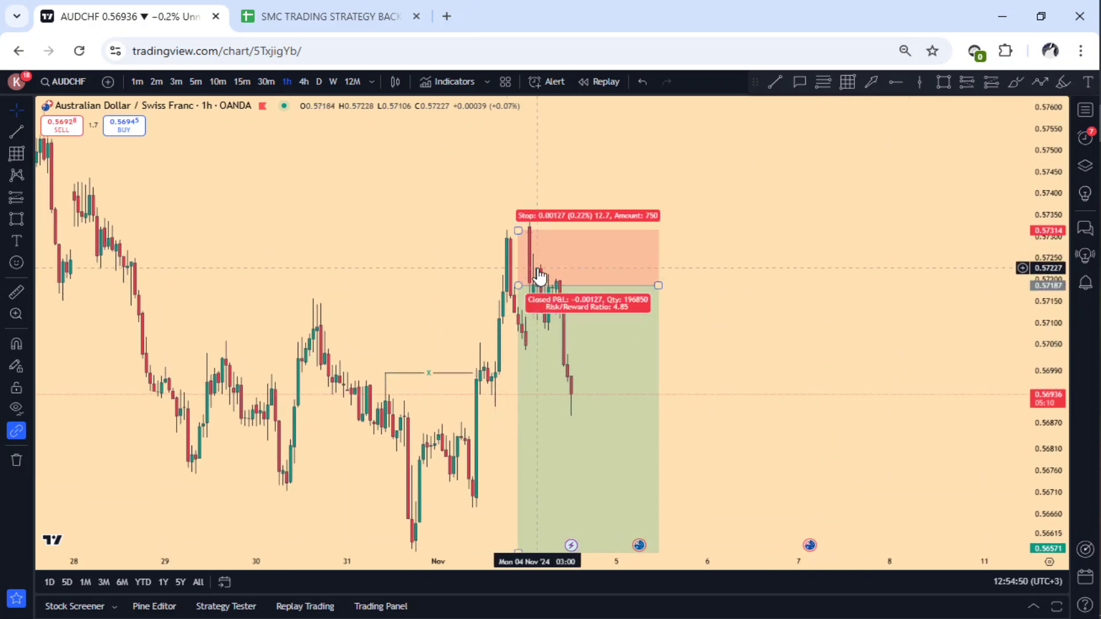
left_click_drag(779, 199, 803, 147)
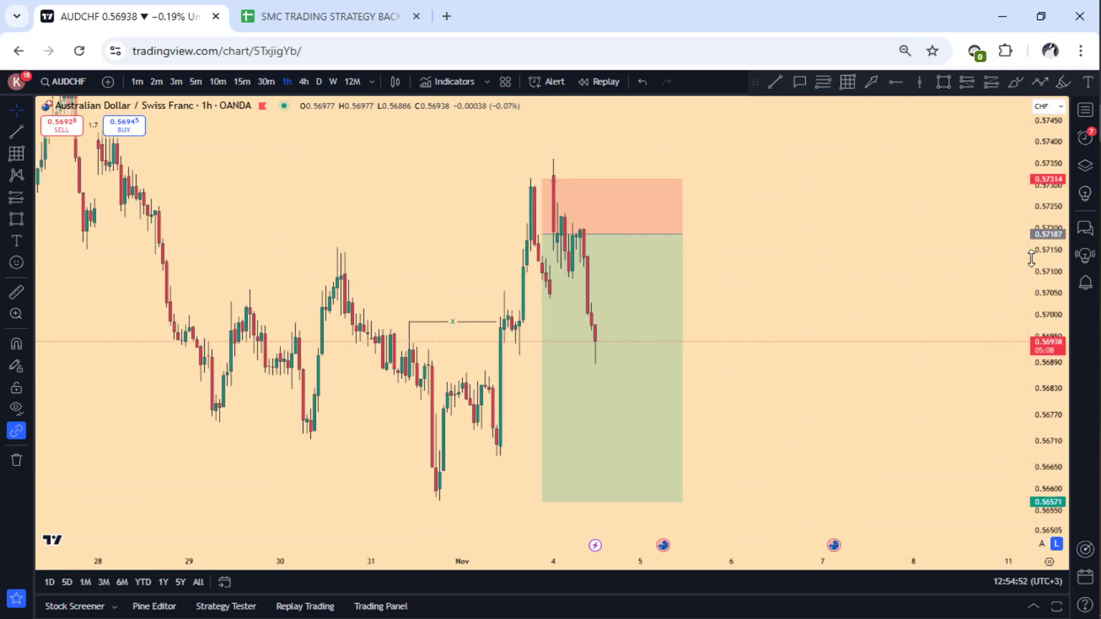
left_click_drag(1032, 256, 1026, 214)
left_click_drag(840, 248, 890, 294)
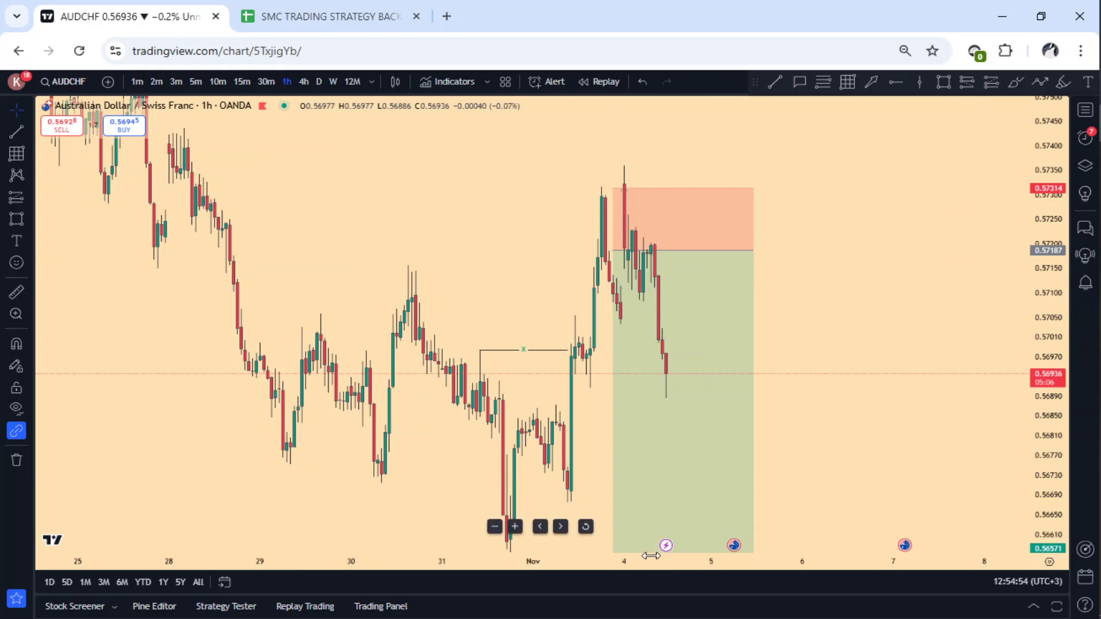
scroll(648, 560, "left", 5)
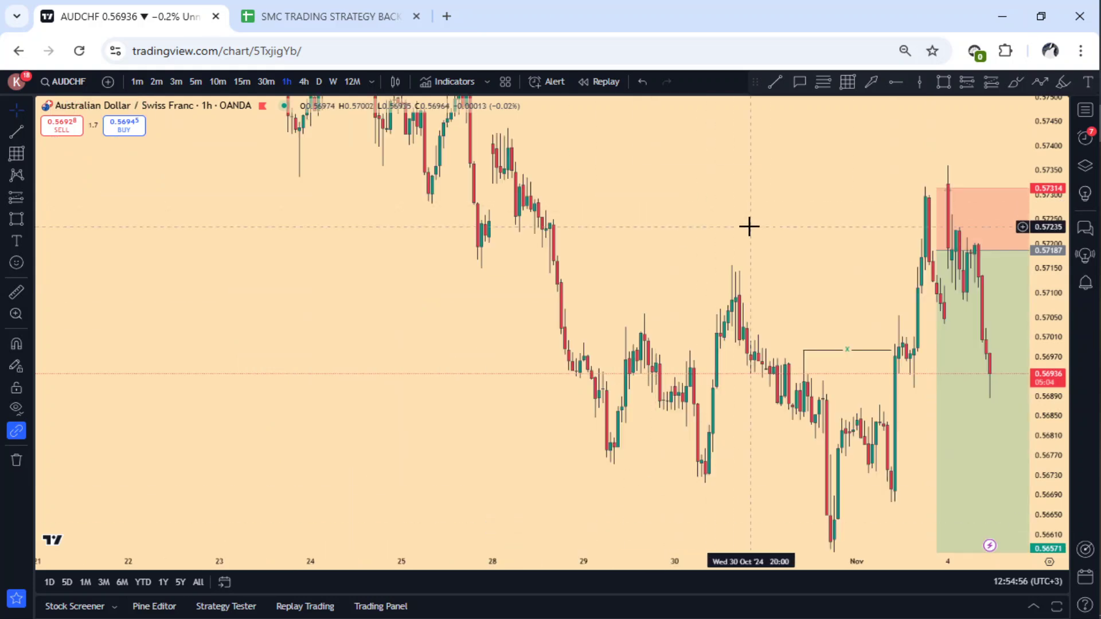
left_click_drag(747, 226, 423, 240)
left_click(514, 527)
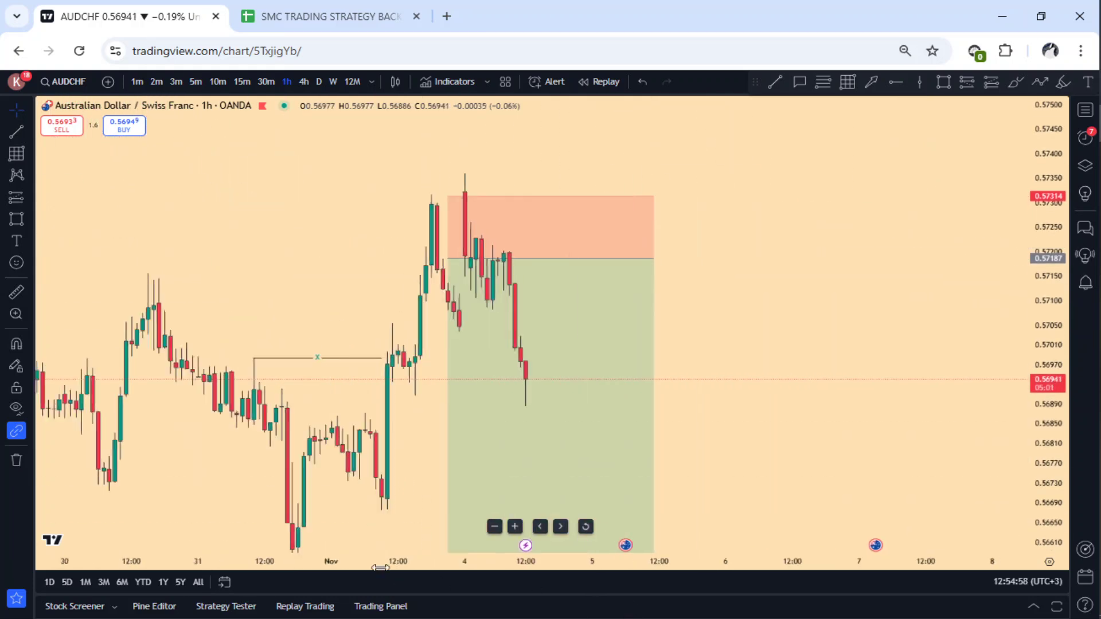
left_click_drag(777, 360, 845, 356)
Shift the short position forward in time to start at 01:00 on 4 November
left_click(693, 355)
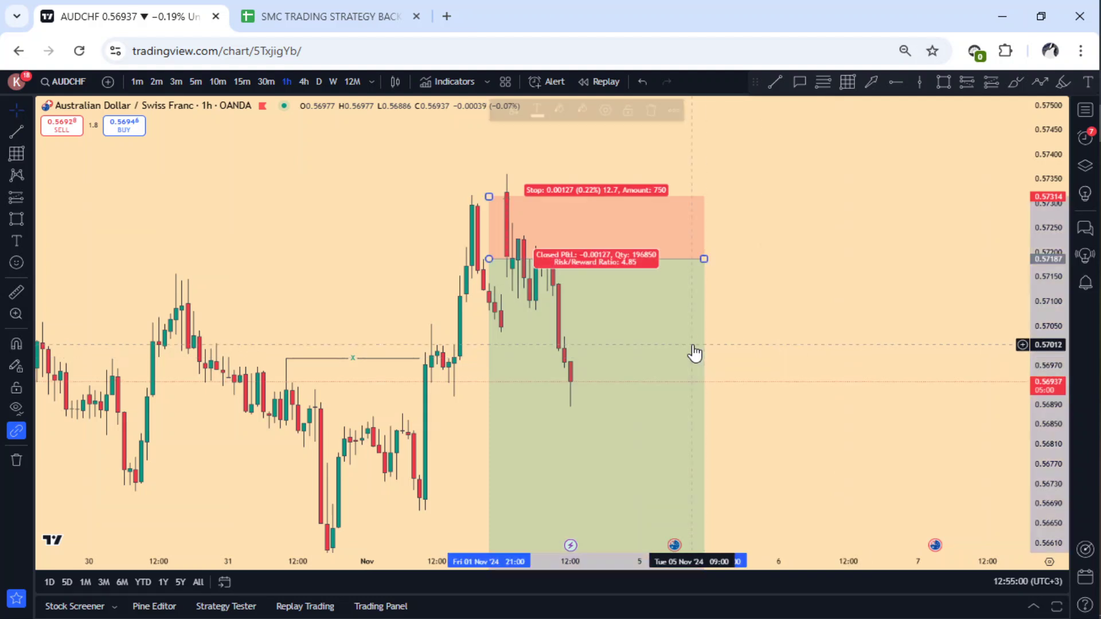
key("Right")
left_click(810, 297)
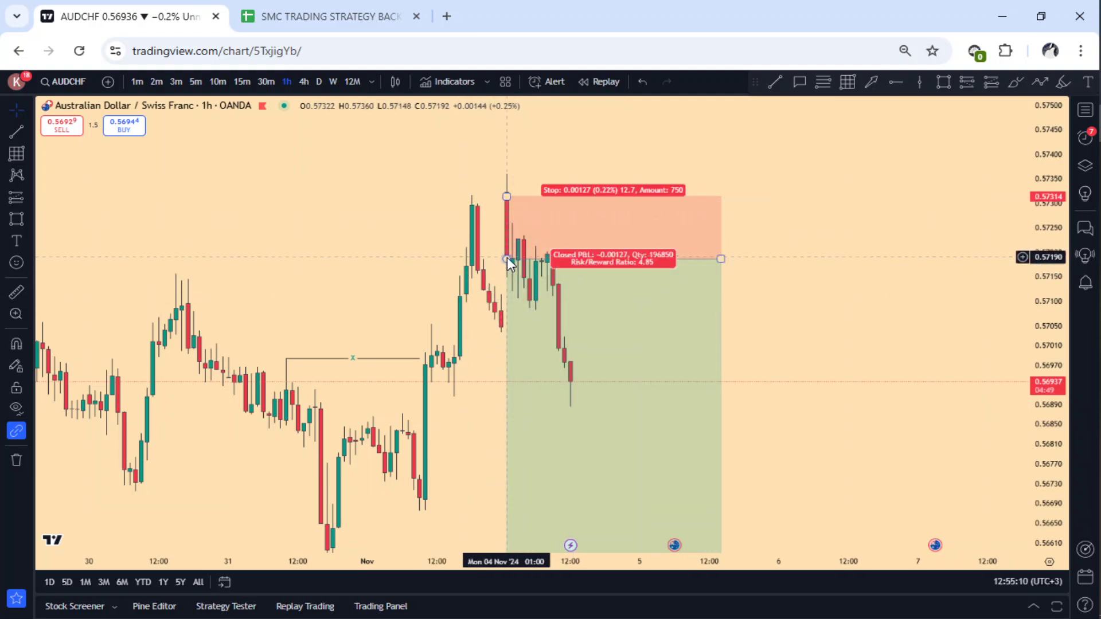
Try raising the short position's target to 0.56897, at the latest candle's low
mouse_move(860, 322)
left_mouse_down()
mouse_move(826, 170)
mouse_move(840, 250)
left_mouse_up()
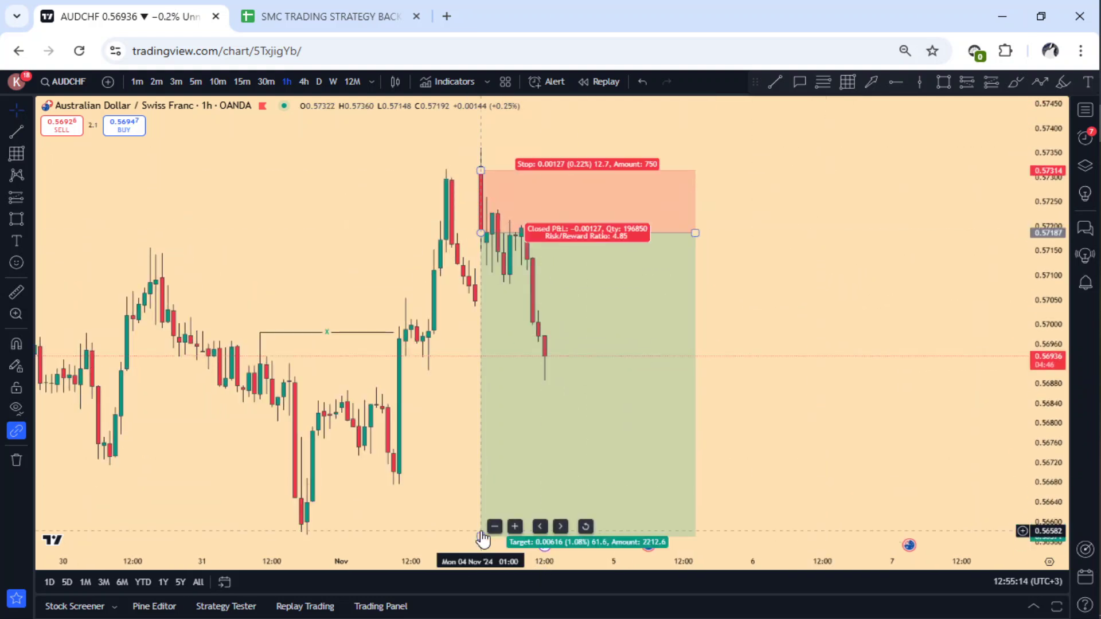
left_click_drag(480, 537, 518, 375)
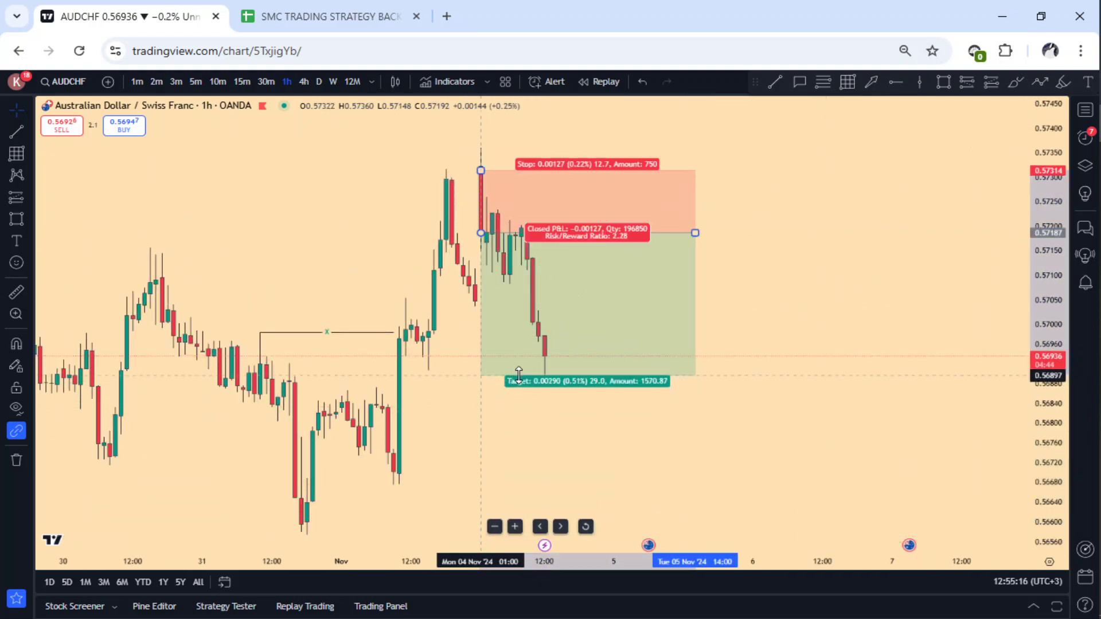
key("ctrl+z")
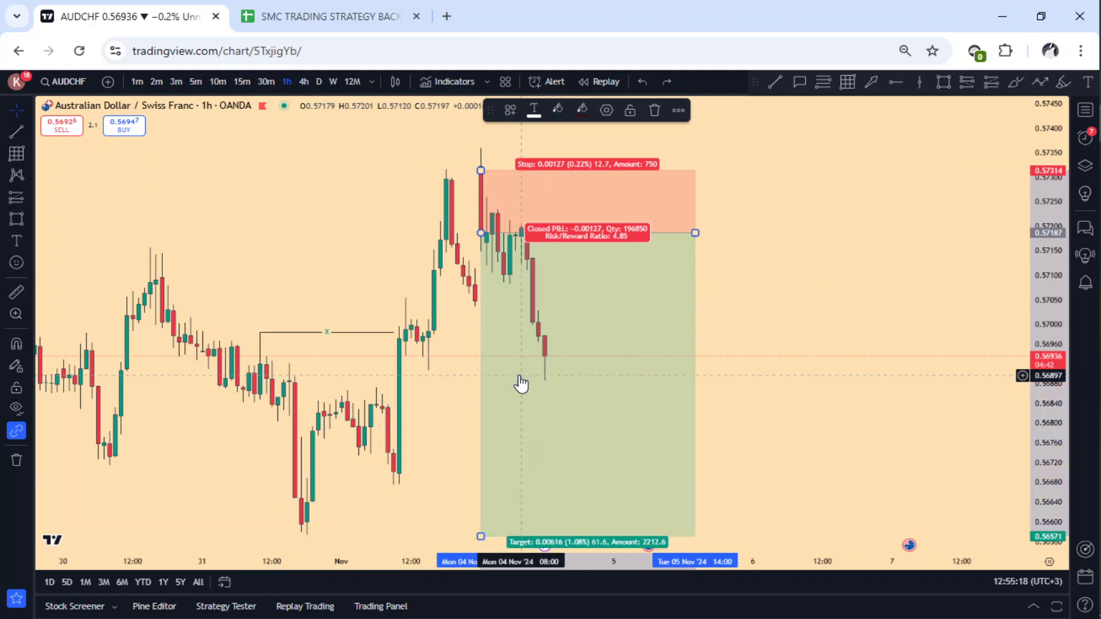
Place a second short position at 06:00 on 4 November with entry at 0.57161 and stop at 0.57264
left_click_drag(780, 316, 747, 317)
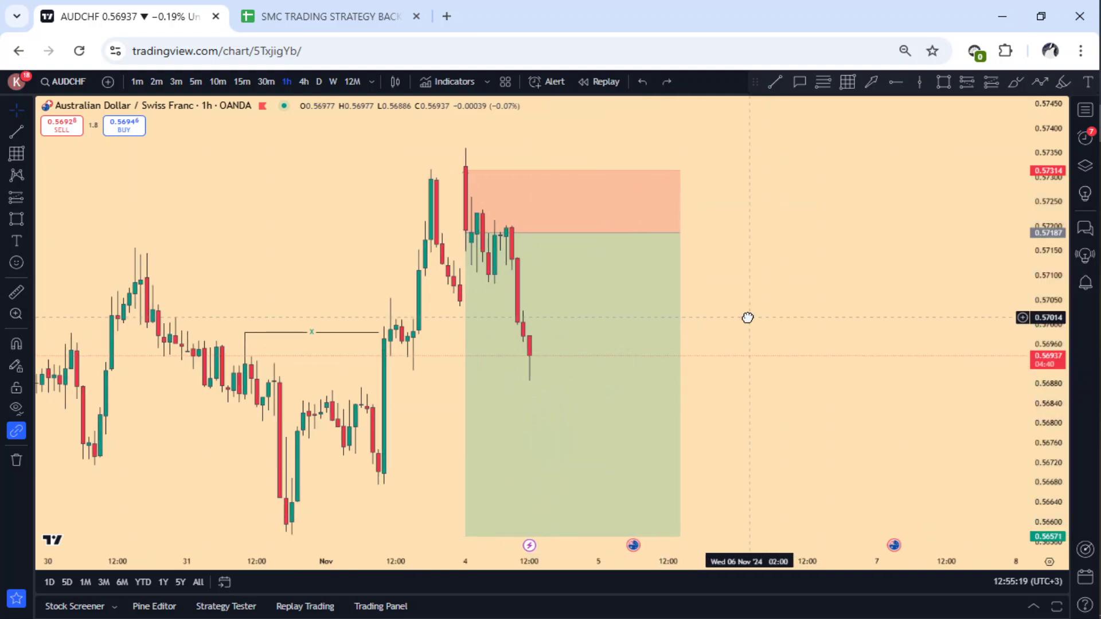
left_click(968, 88)
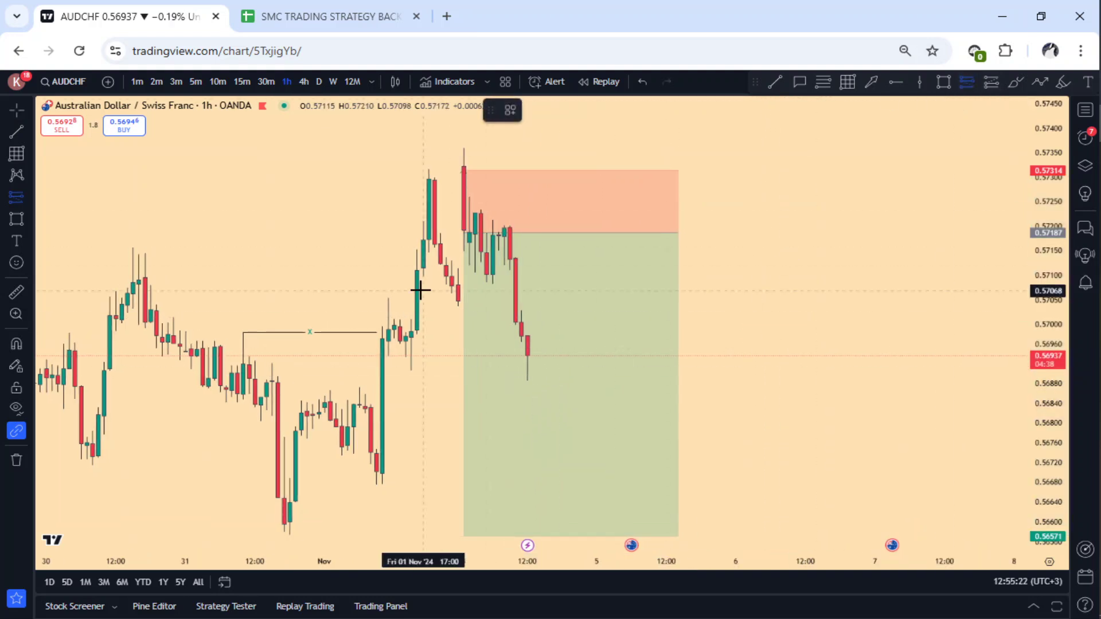
left_click(493, 245)
left_click_drag(494, 170, 469, 195)
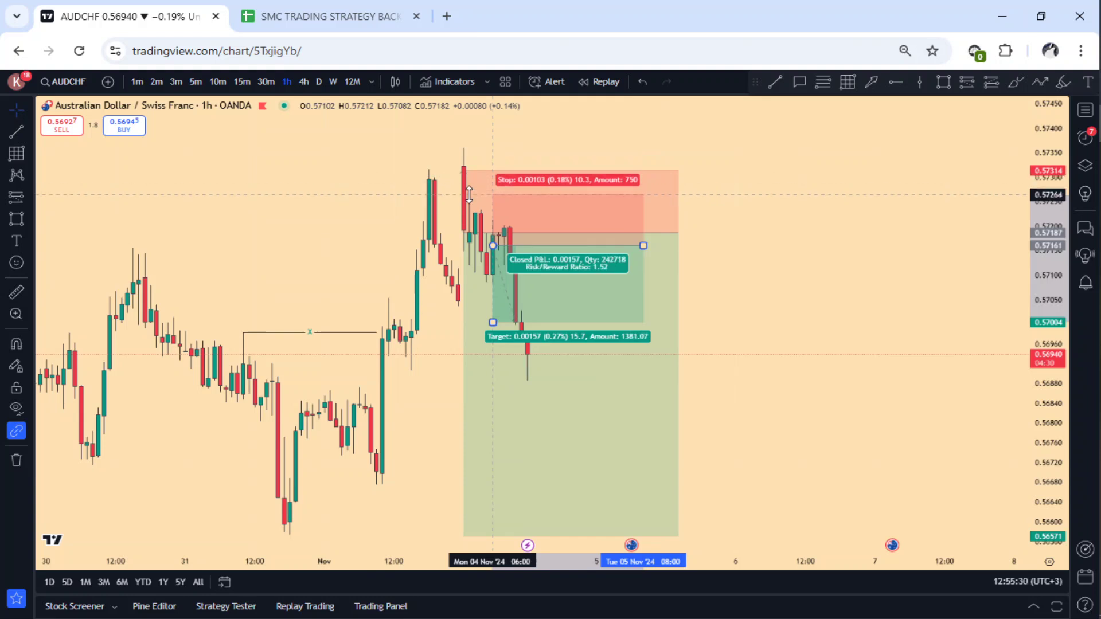
left_click(799, 265)
Lower the second short position's target to 0.56570, level with the first short position's target
left_click_drag(505, 365, 503, 332)
left_click(504, 332)
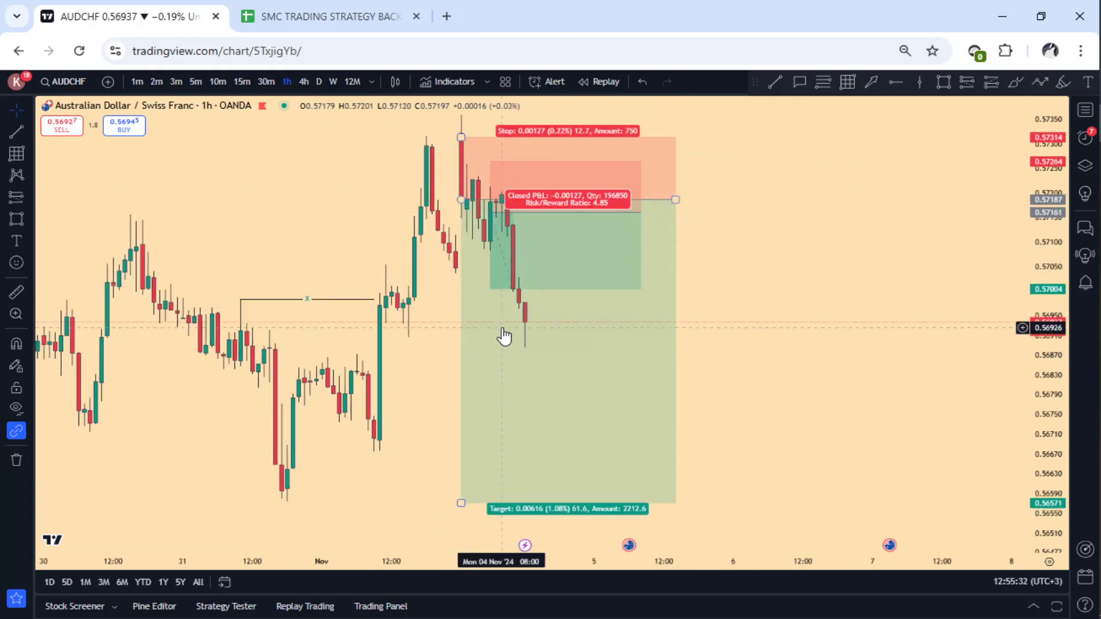
left_click(490, 288)
left_click_drag(490, 289, 516, 501)
left_click(489, 342)
Draw a horizontal trend line at 0.57319 along the 1 November high, from 18:00 that day to 22:00 on 4 November
left_click_drag(779, 363, 821, 406)
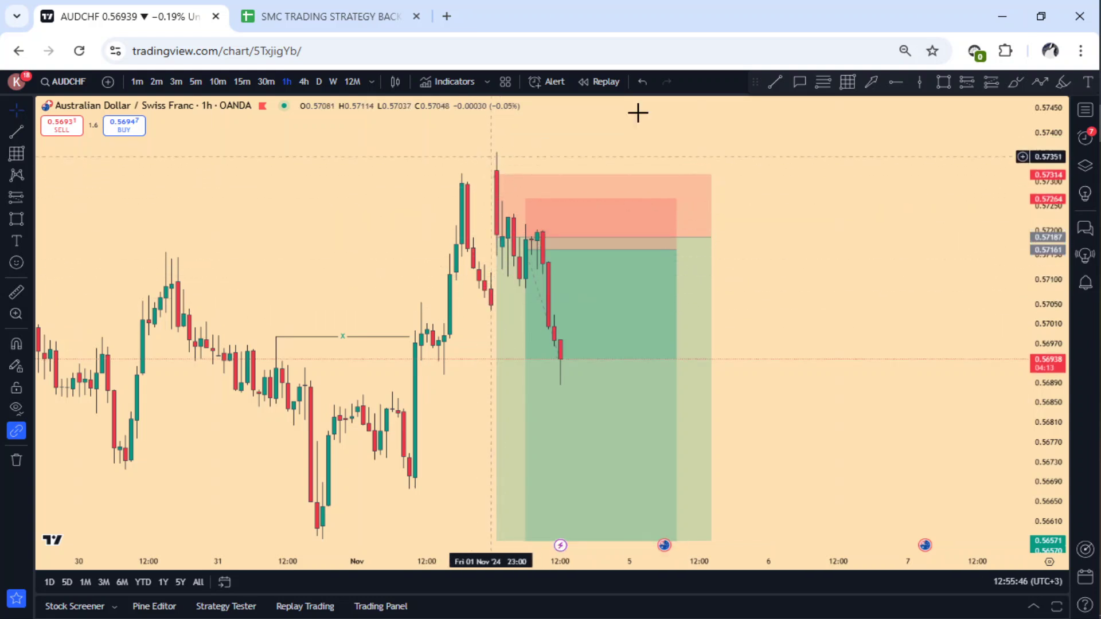
left_click(460, 171)
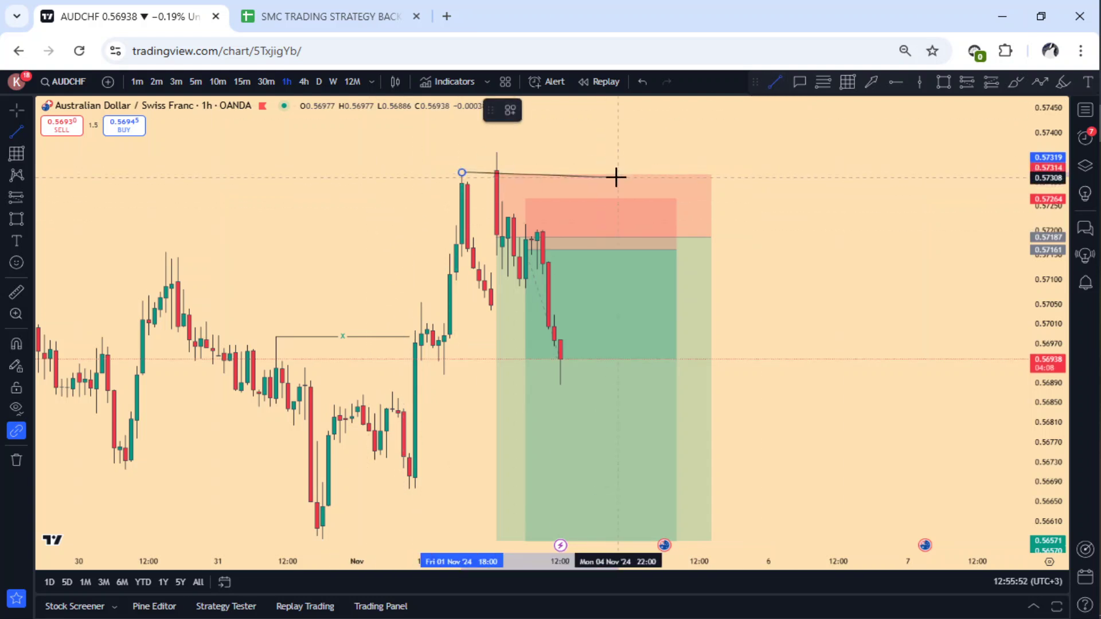
left_click(616, 172)
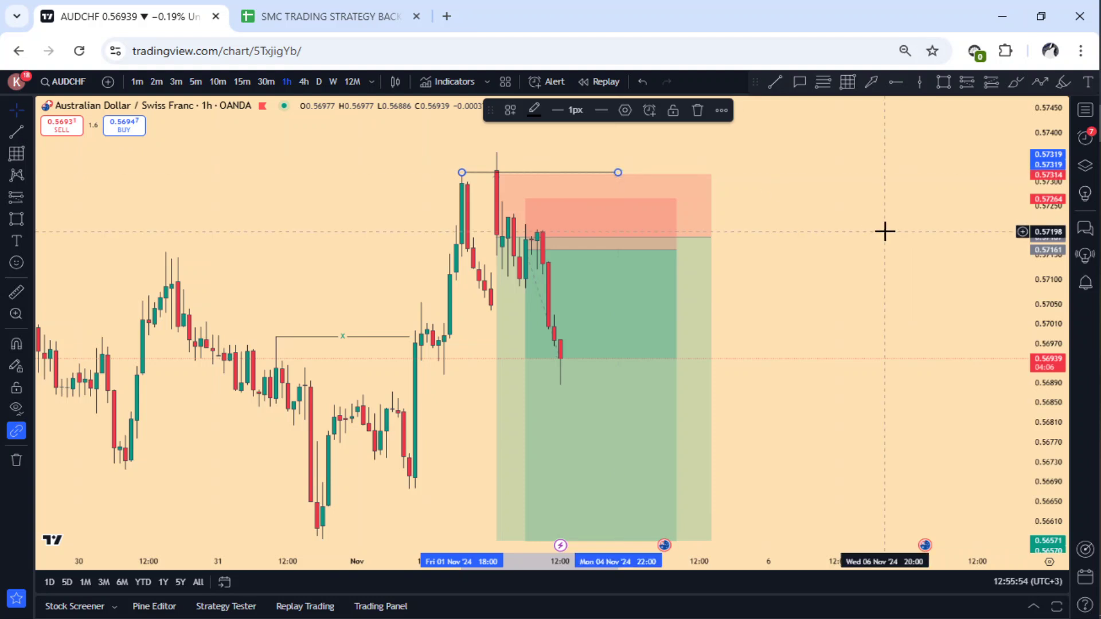
left_click(502, 205)
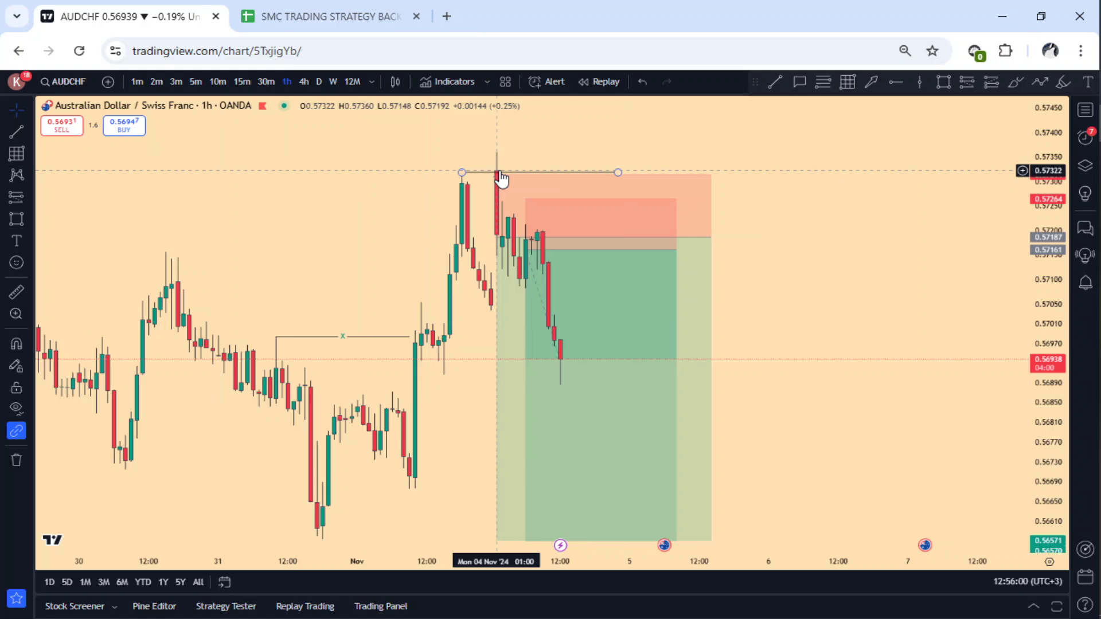
Switch the AUDCHF chart to the FXCM data feed
left_click(60, 85)
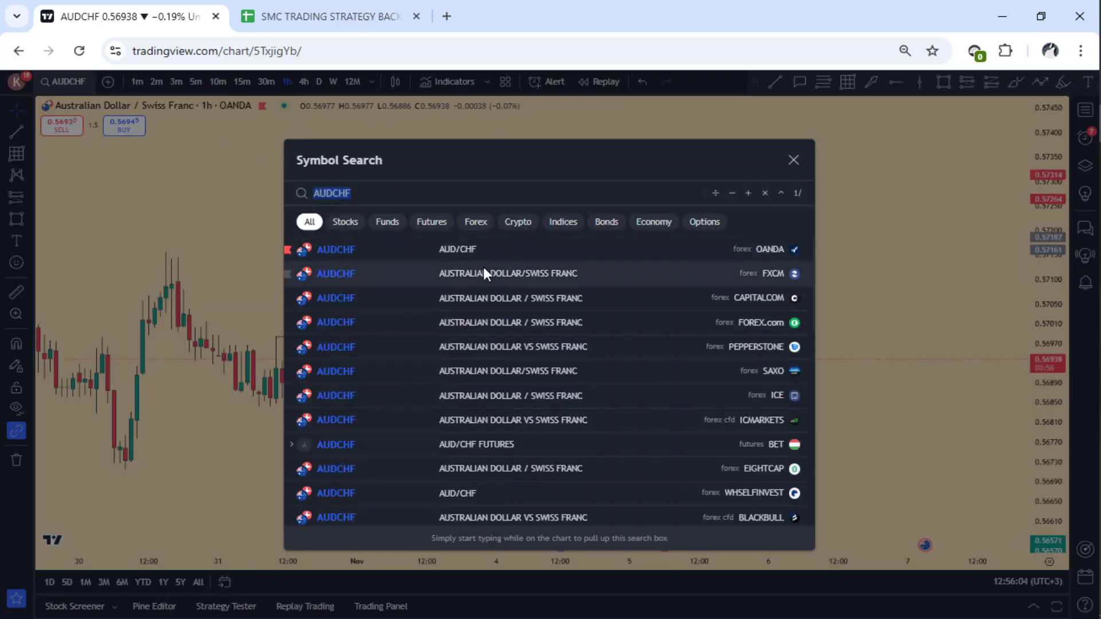
key("Escape")
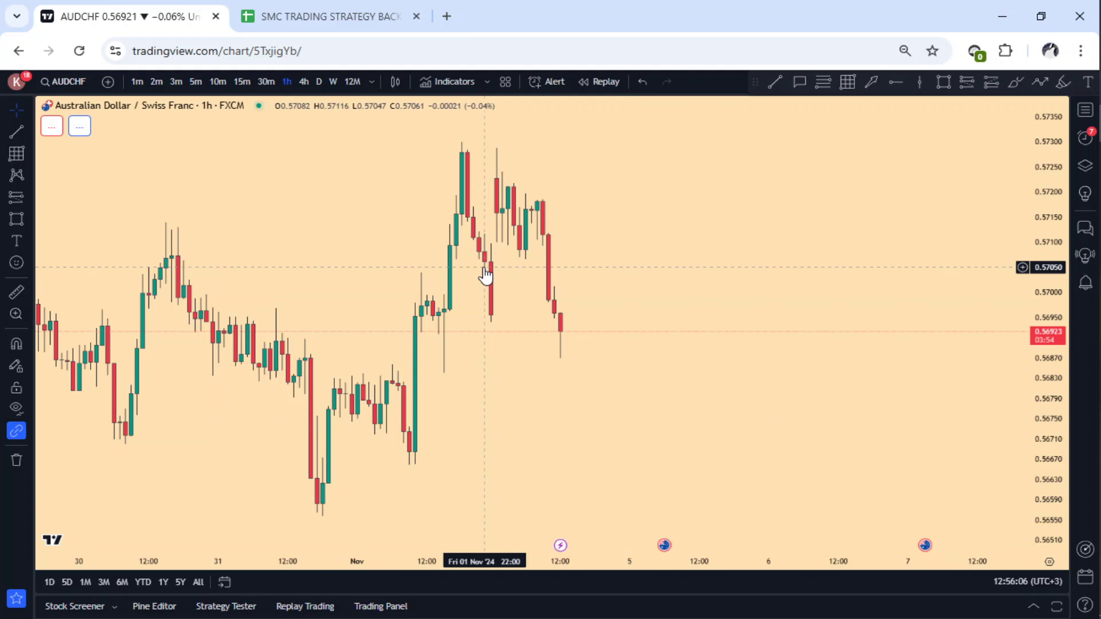
mouse_move(684, 194)
left_mouse_down()
mouse_move(732, 287)
mouse_move(720, 256)
left_mouse_up()
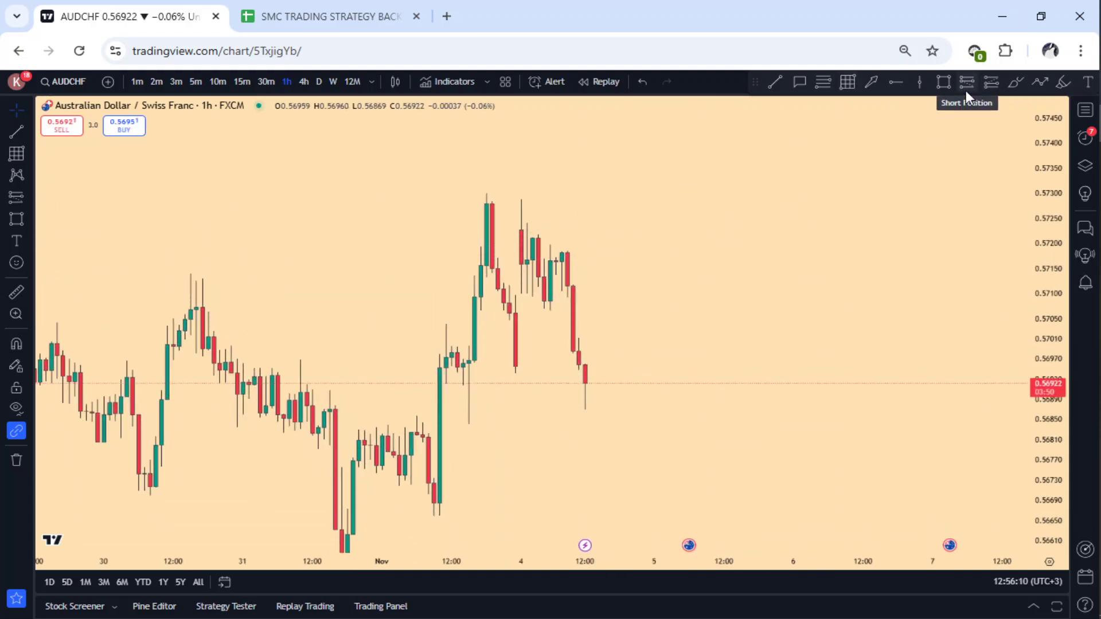
Switch the AUDCHF chart back to the OANDA data feed
left_click(64, 83)
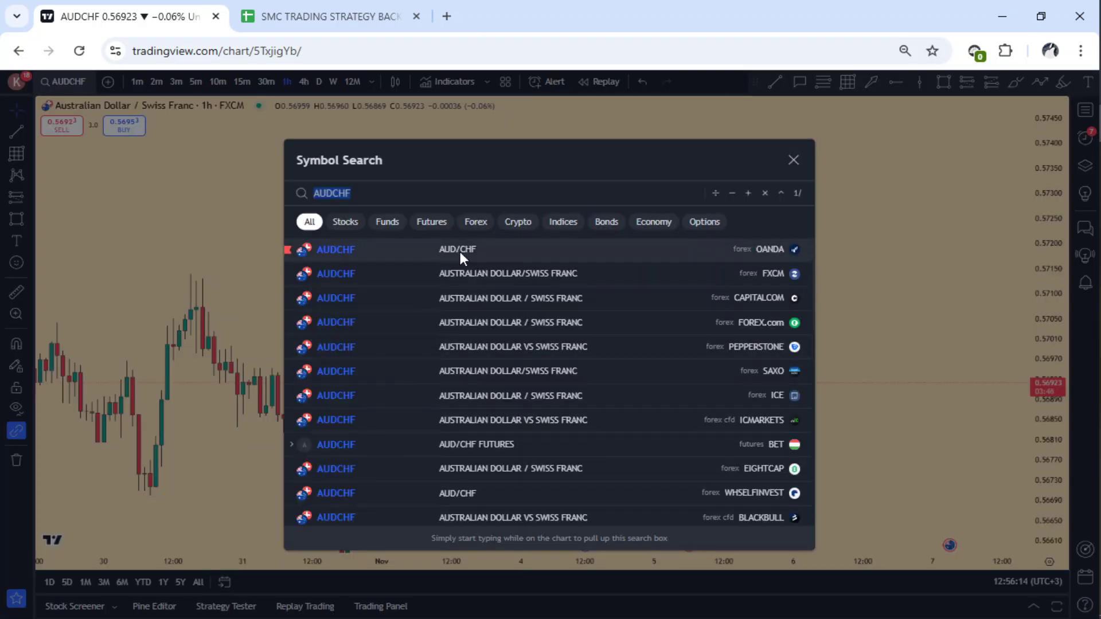
left_click(460, 252)
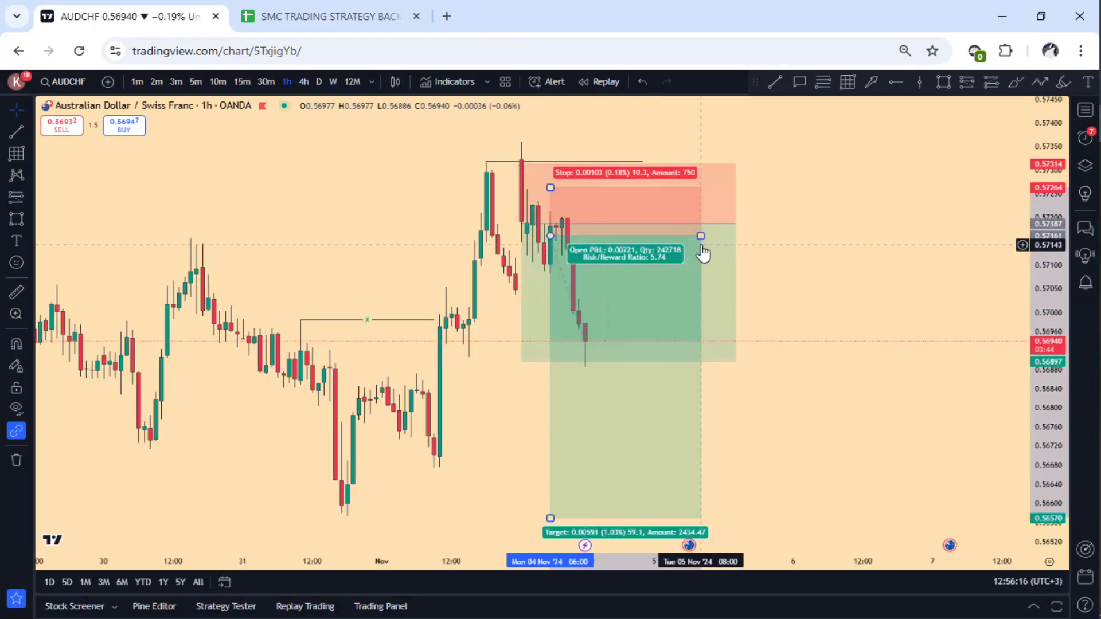
left_click(703, 253)
left_click(838, 243)
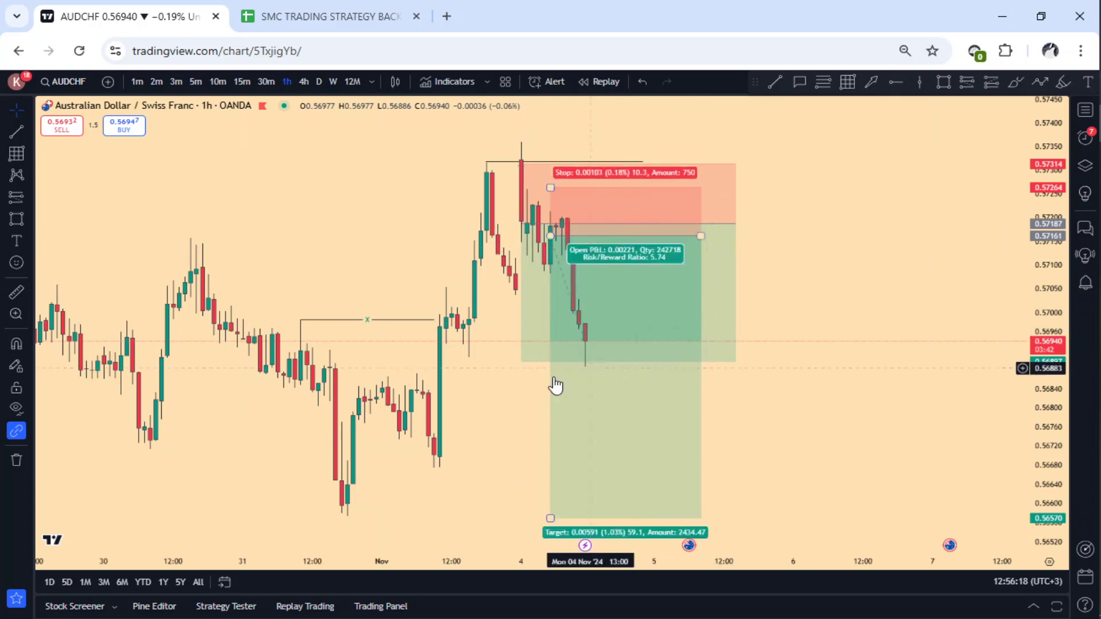
Lower the target of the first short position, at 01:00 on 4 November, to 0.56548
left_click(520, 361)
mouse_move(521, 361)
left_mouse_down()
mouse_move(514, 526)
mouse_move(511, 516)
left_mouse_up()
left_click(845, 270)
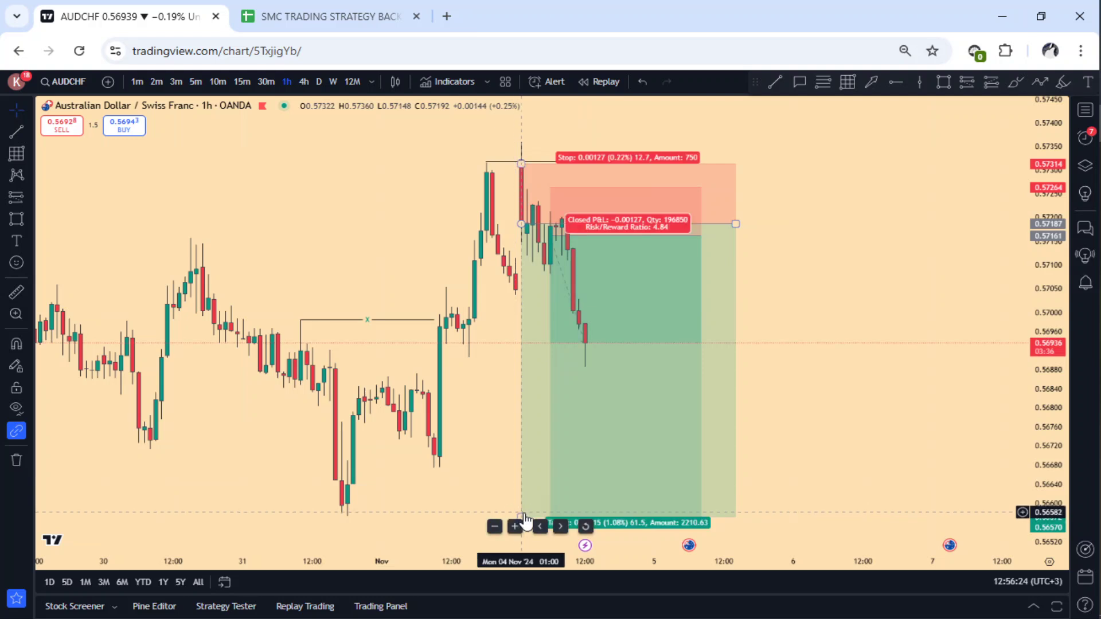
left_click_drag(521, 514, 522, 528)
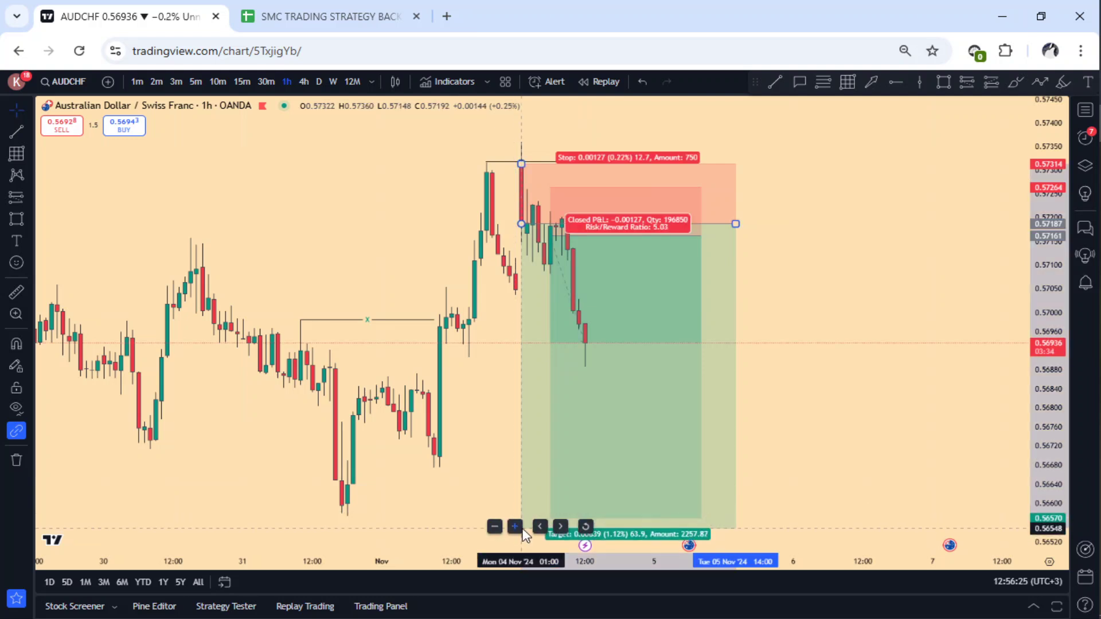
left_click(860, 338)
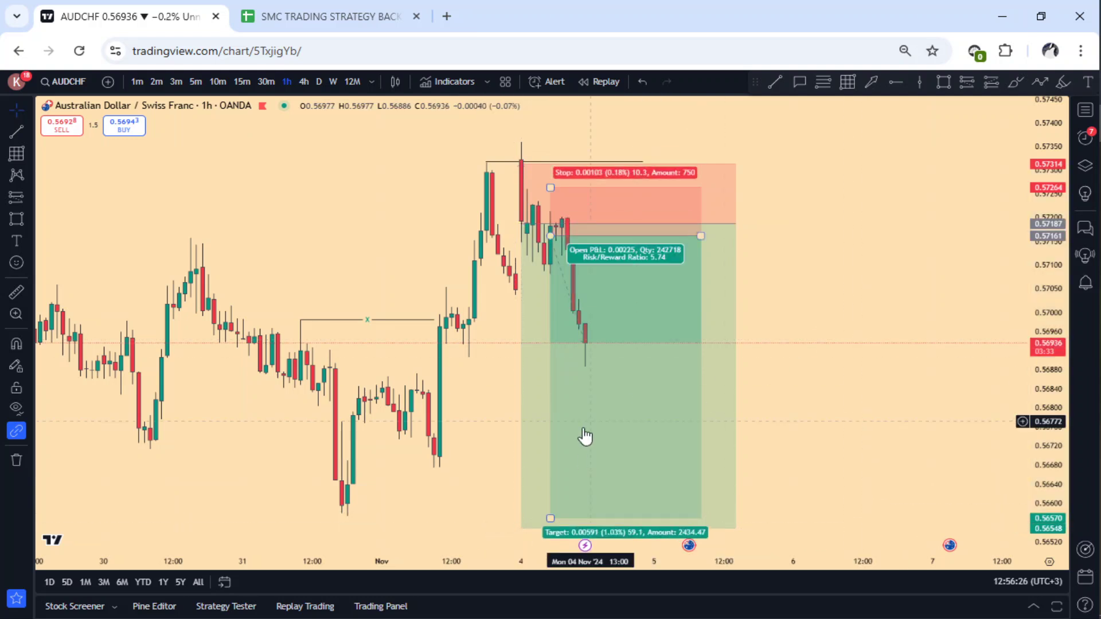
Lower the target of the second short position, at 06:00 on 4 November, to 0.56544
left_click(552, 503)
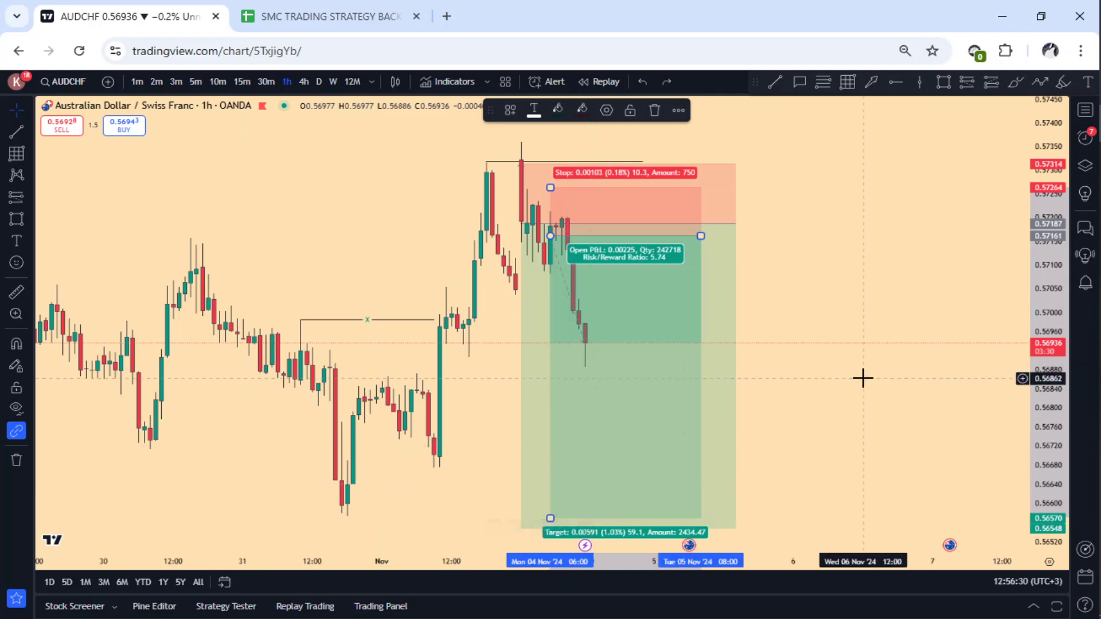
left_click_drag(863, 376, 841, 322)
left_click_drag(538, 472, 538, 485)
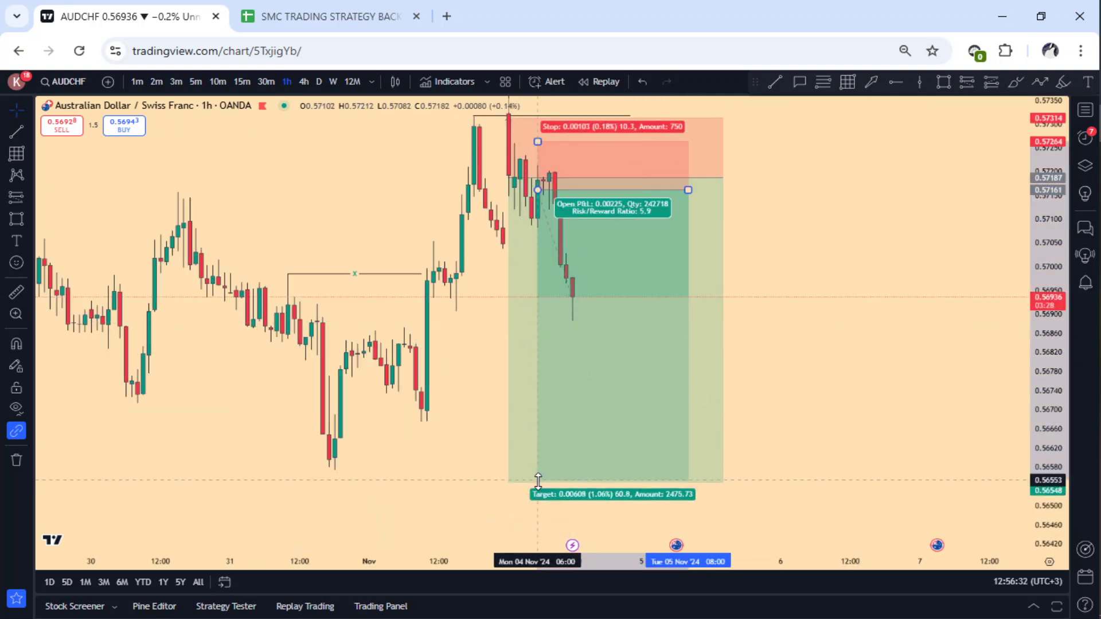
left_click(836, 330)
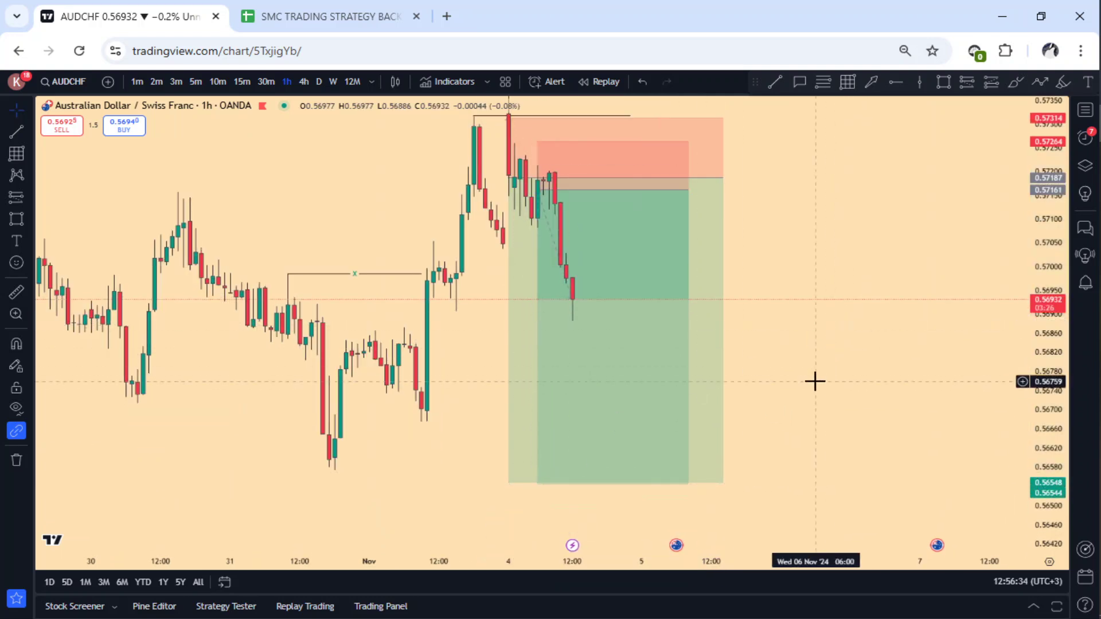
left_click_drag(835, 361, 823, 385)
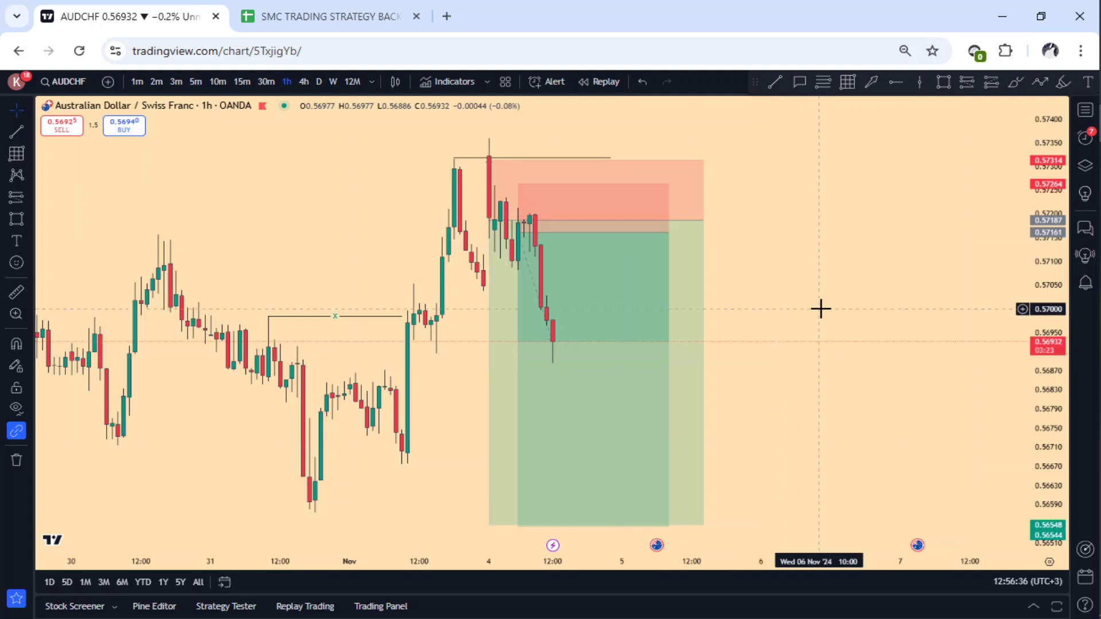
left_click_drag(820, 307, 816, 325)
left_click(532, 228)
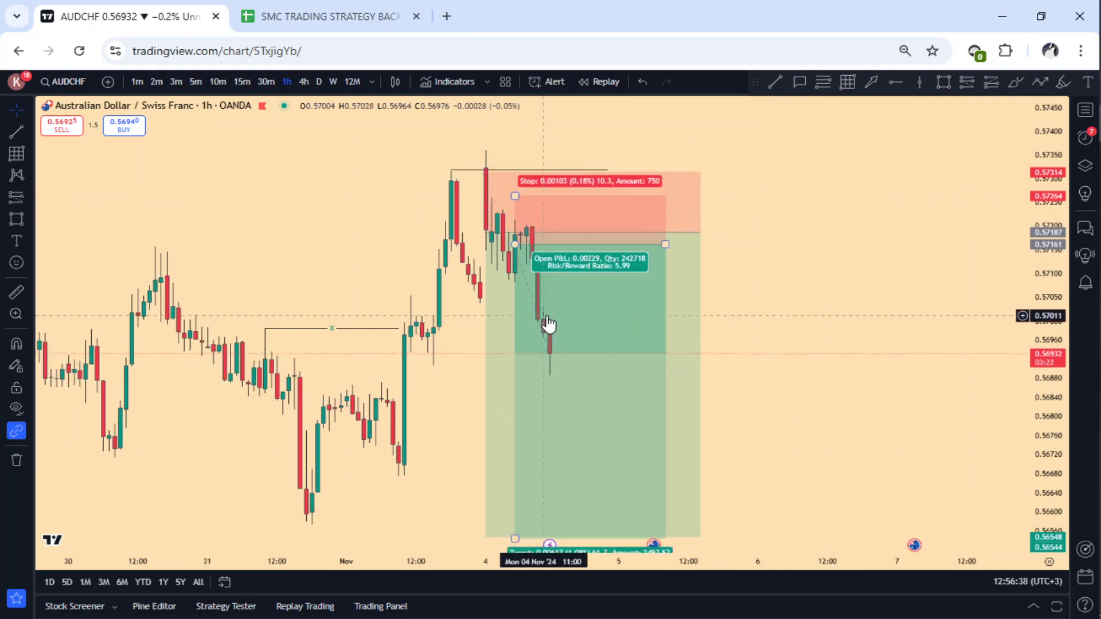
left_click(722, 306)
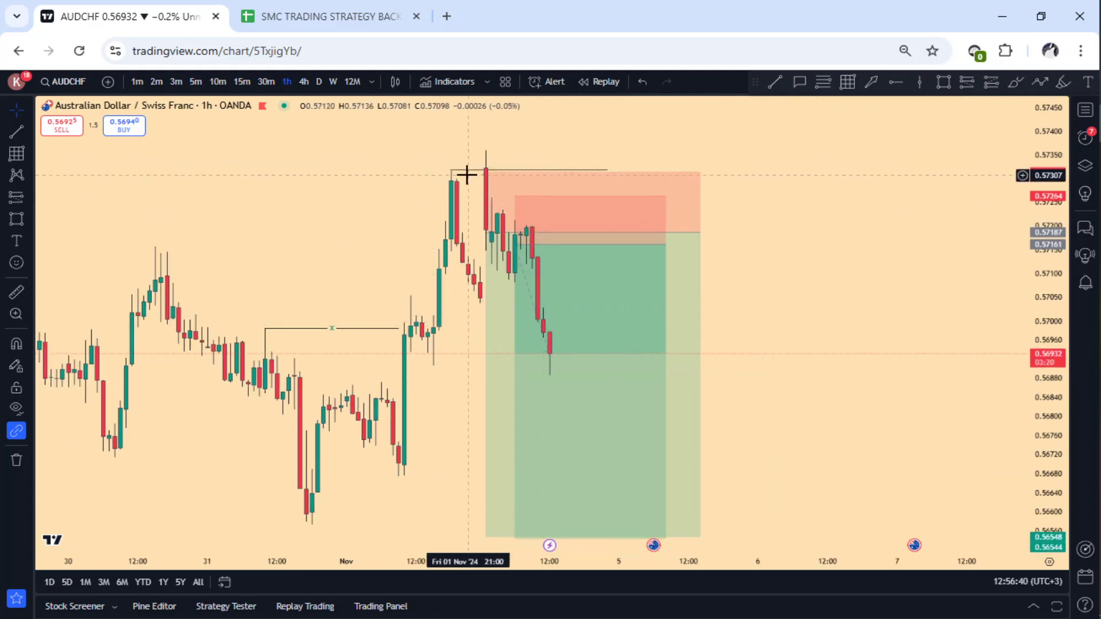
left_click(693, 266)
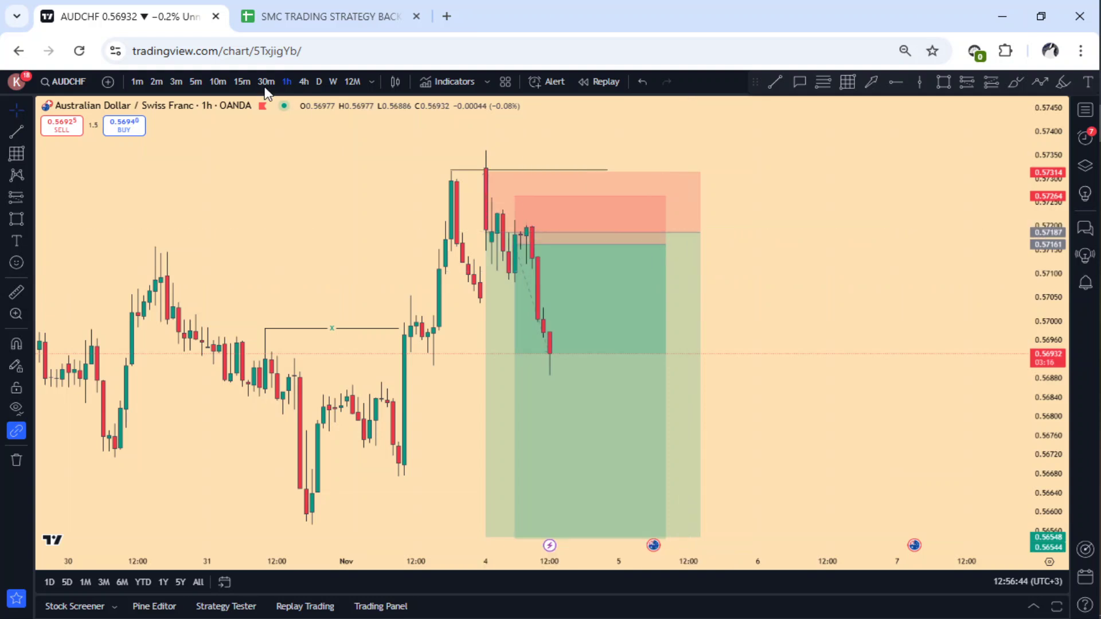
Switch the AUDCHF chart from OANDA to the FXCM data feed
left_click(62, 82)
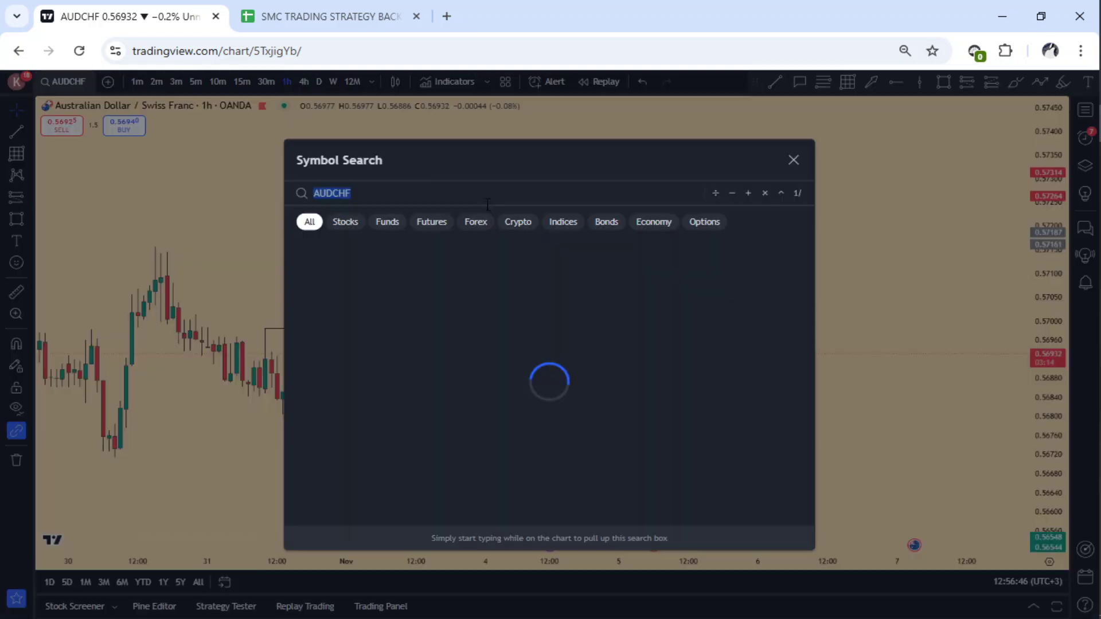
left_click(516, 277)
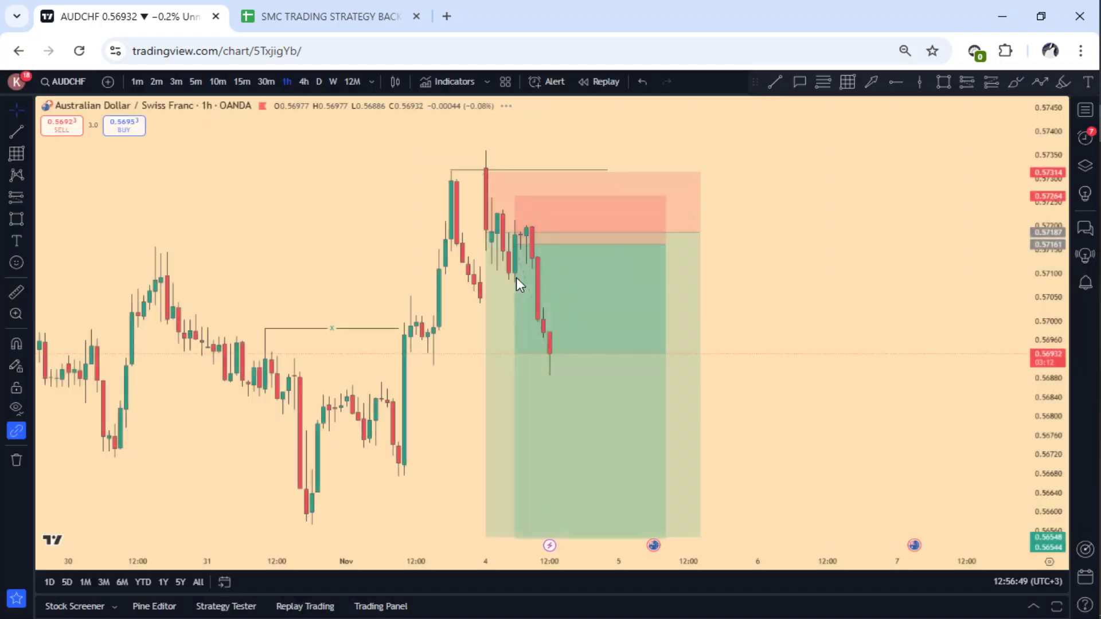
left_click_drag(706, 281, 765, 317)
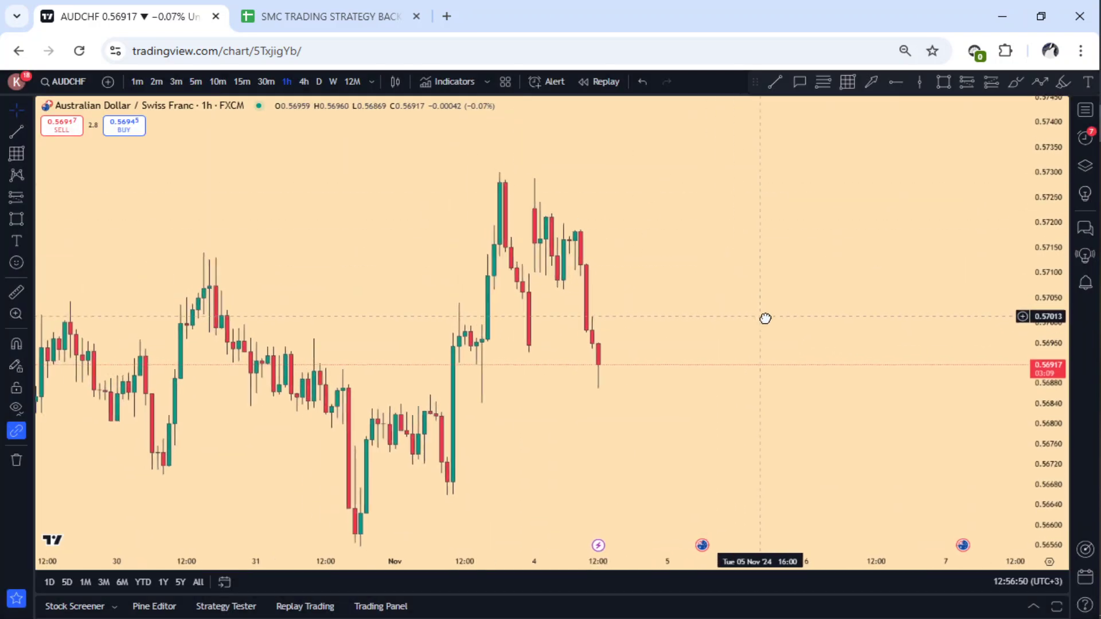
Place a short position at 02:00 on 4 November with entry at 0.57195 and stop at 0.57301
left_click(972, 87)
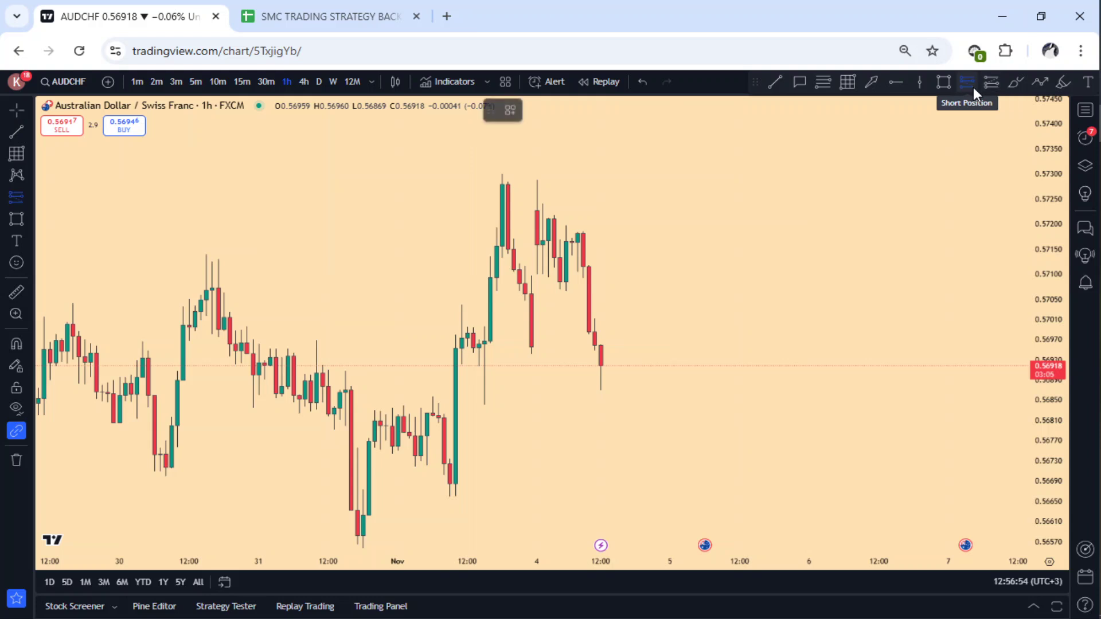
left_click(541, 227)
left_click_drag(542, 148, 548, 173)
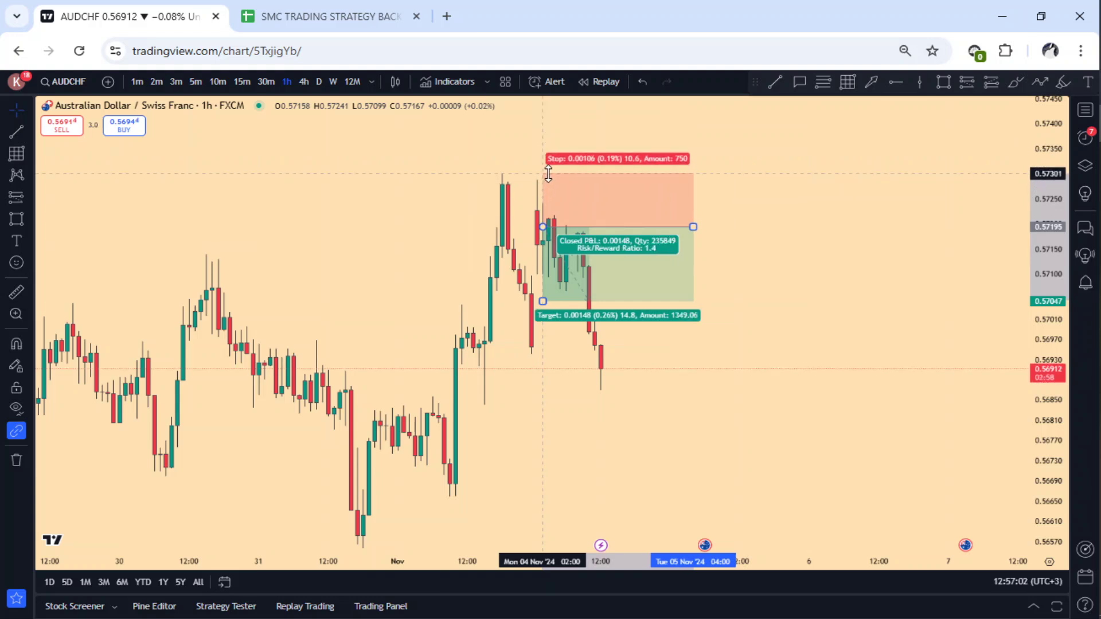
left_click(766, 181)
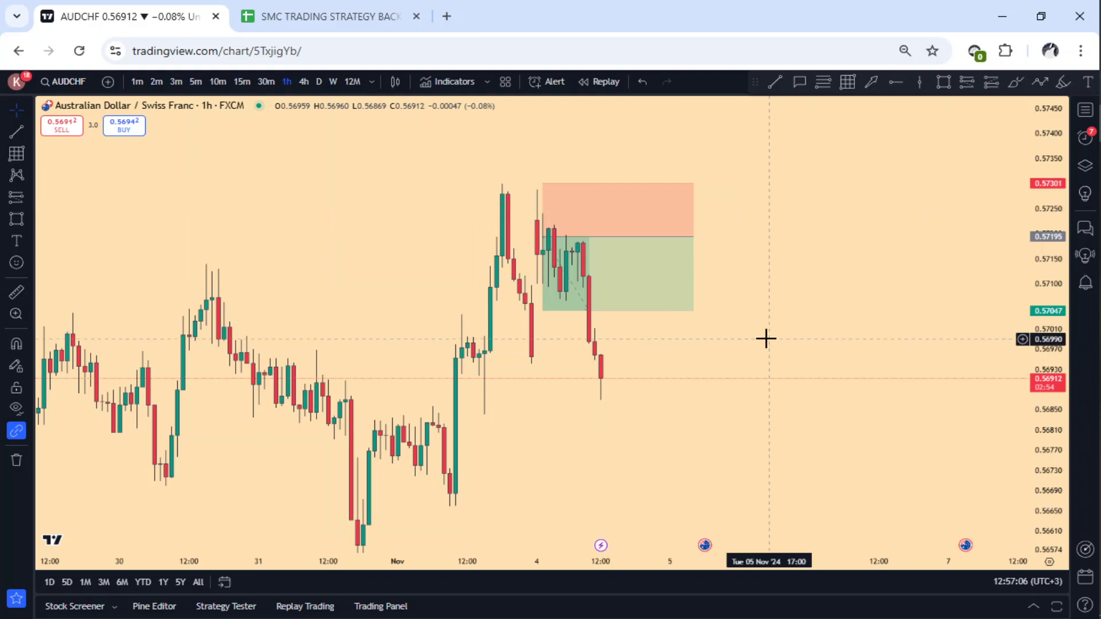
Lower the short position's target to 0.56555, near the late-October low
left_click_drag(764, 337, 769, 243)
left_click(566, 234)
left_click_drag(546, 233, 559, 485)
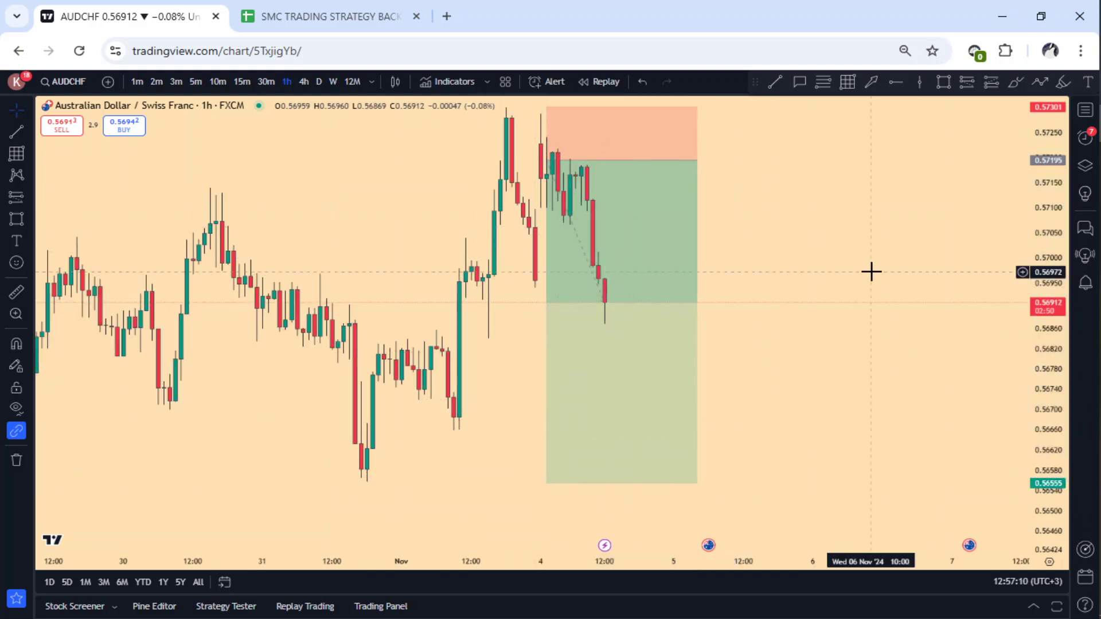
Lower the short position's entry to 0.57175
left_click_drag(666, 217, 631, 310)
left_click(611, 273)
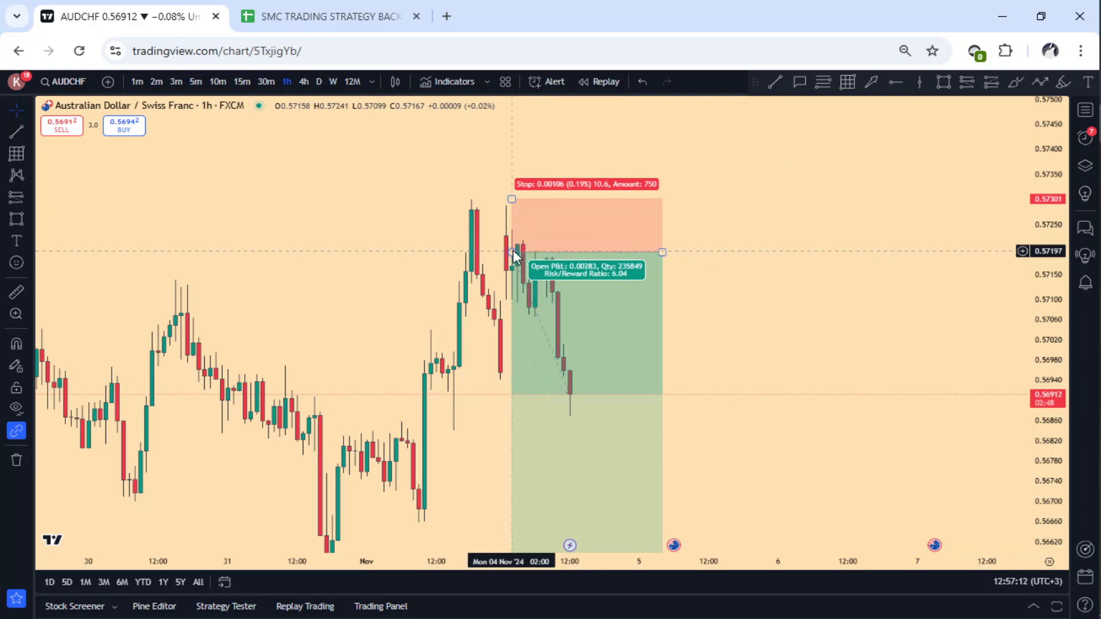
left_click_drag(512, 256, 511, 264)
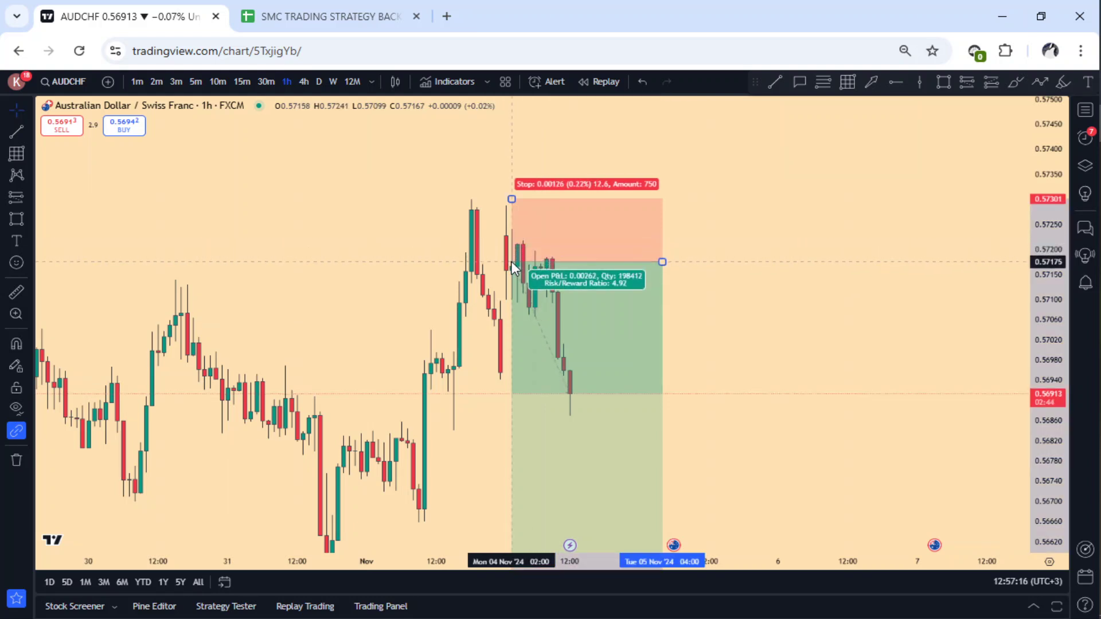
left_click_drag(761, 260, 595, 235)
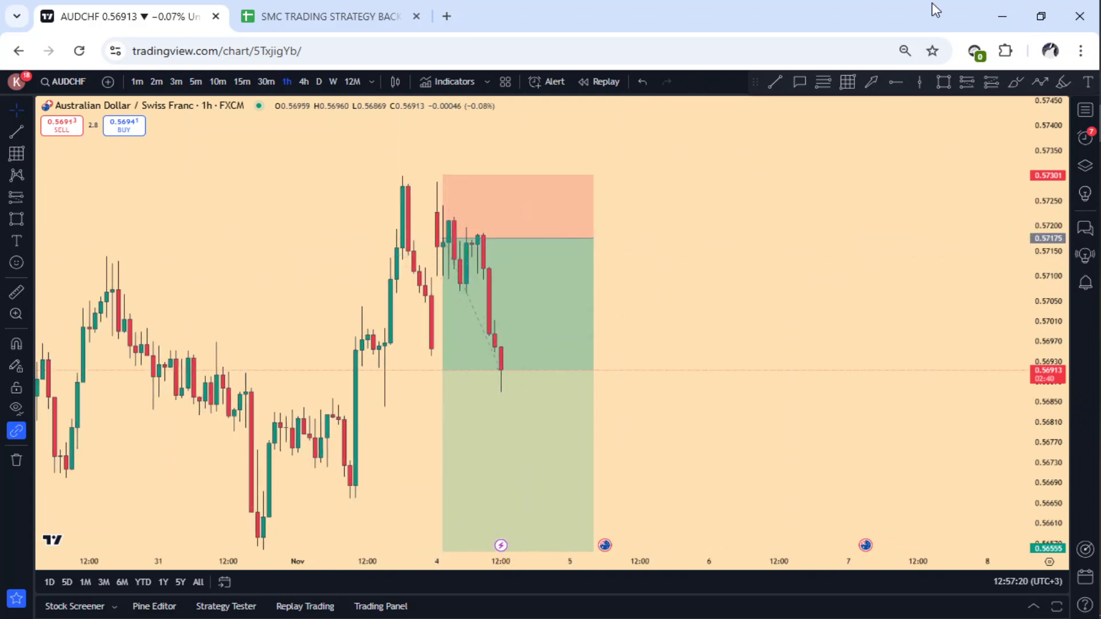
Place a second short position at 06:00 on 4 November with entry at 0.57145 and stop at 0.57225
left_click(967, 82)
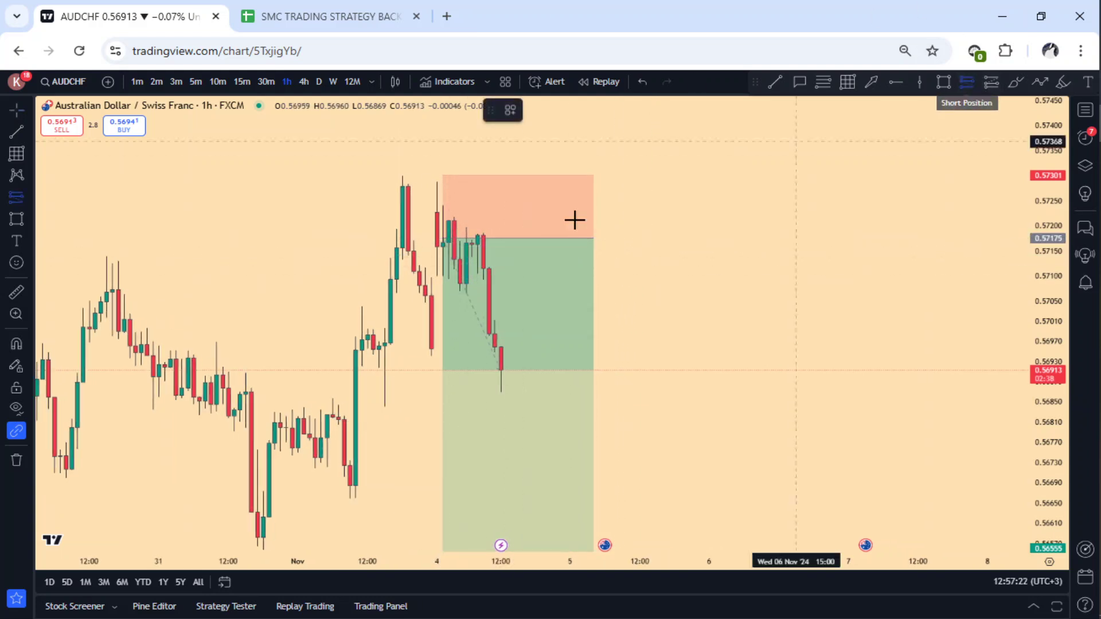
left_click(465, 253)
left_click_drag(466, 180, 449, 212)
mouse_move(771, 278)
left_mouse_down()
mouse_move(809, 155)
mouse_move(806, 173)
left_mouse_up()
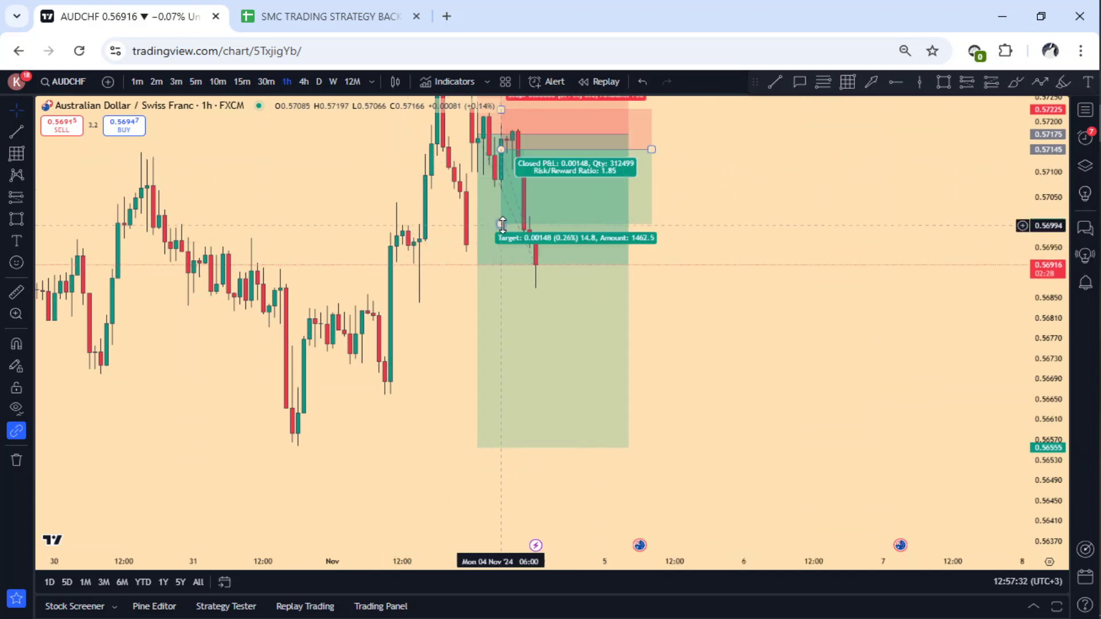
Lower the second short position's target to 0.56557, about level with the first position's target
left_click_drag(501, 222, 501, 447)
left_click(758, 283)
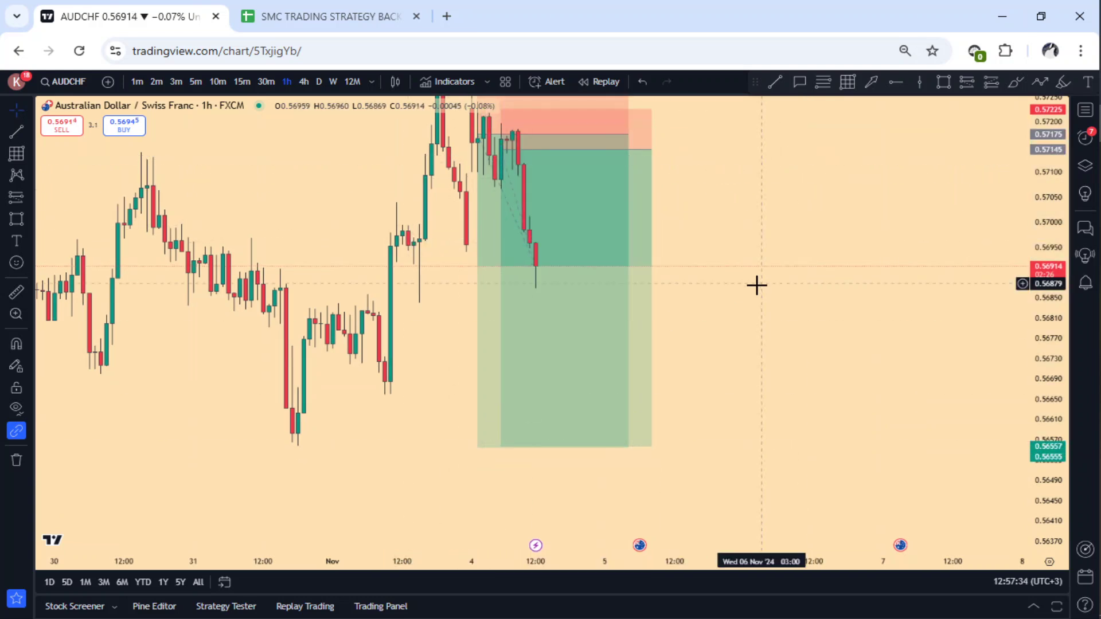
left_click_drag(757, 285, 727, 387)
Draw a Gann box over the 4 November pullback from 0.57220 down to about 0.57073, ending at 14:00
left_click(848, 86)
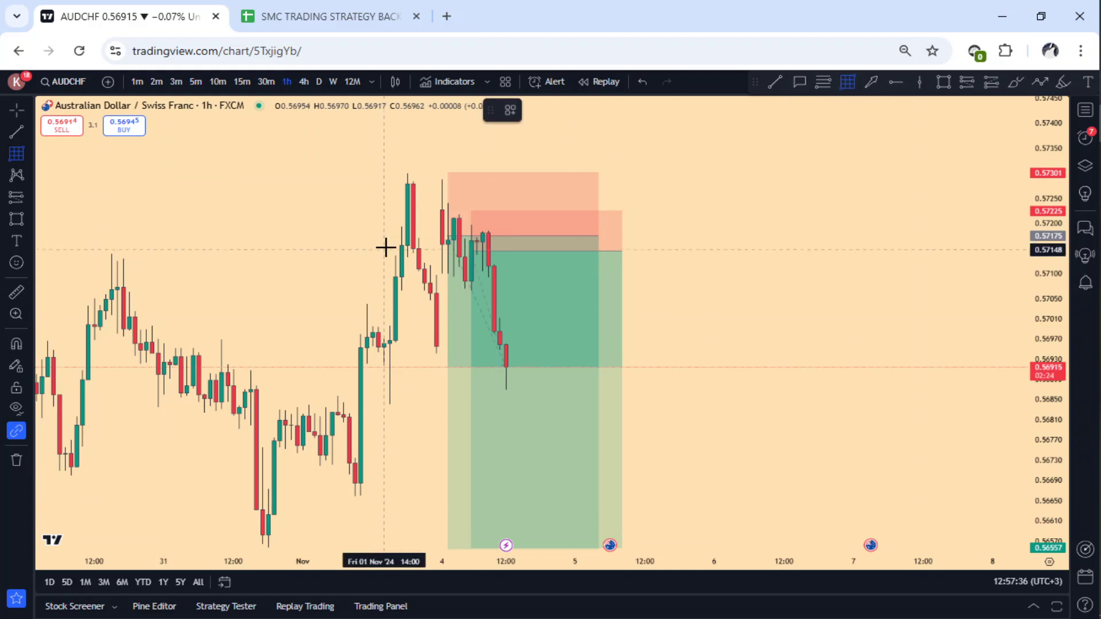
left_click_drag(465, 220, 517, 286)
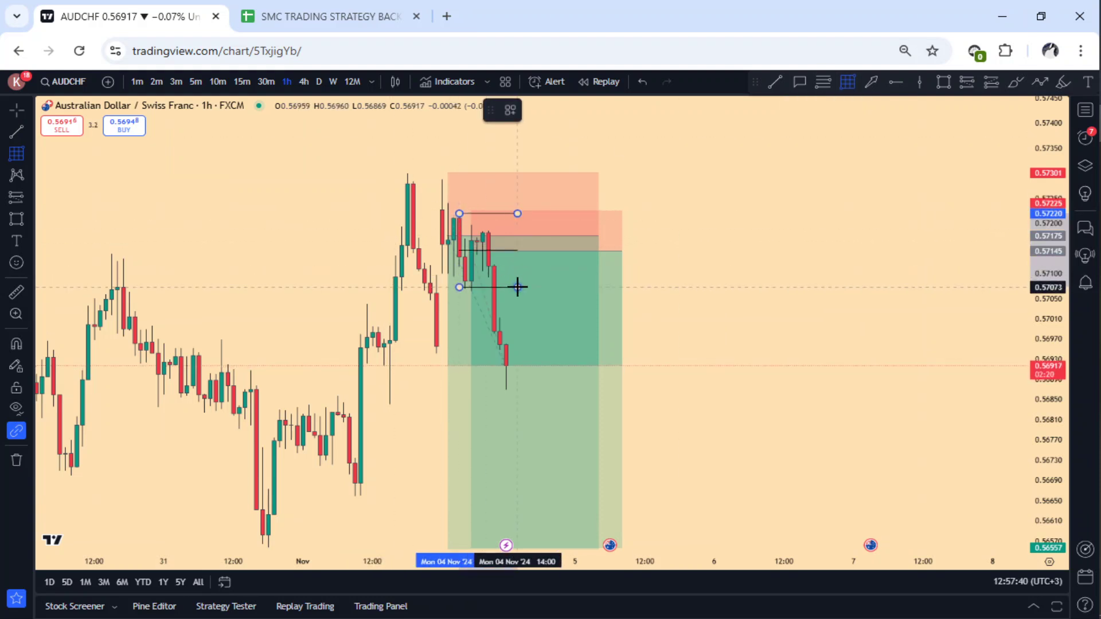
left_click_drag(517, 287, 518, 287)
left_click(739, 258)
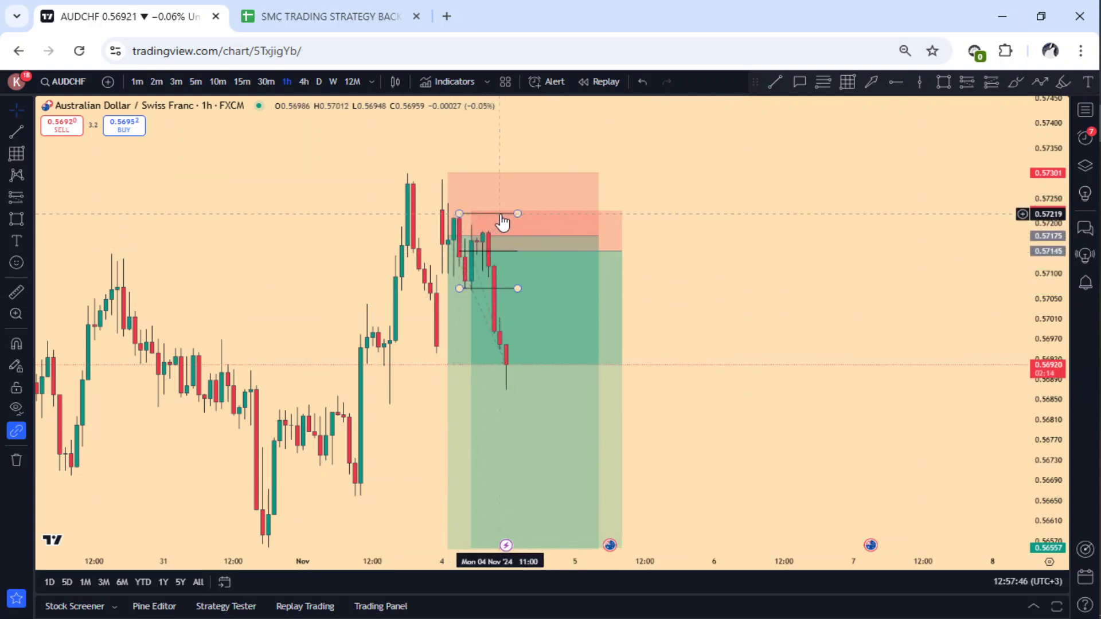
left_click_drag(717, 412, 636, 315)
left_click_drag(669, 237, 655, 340)
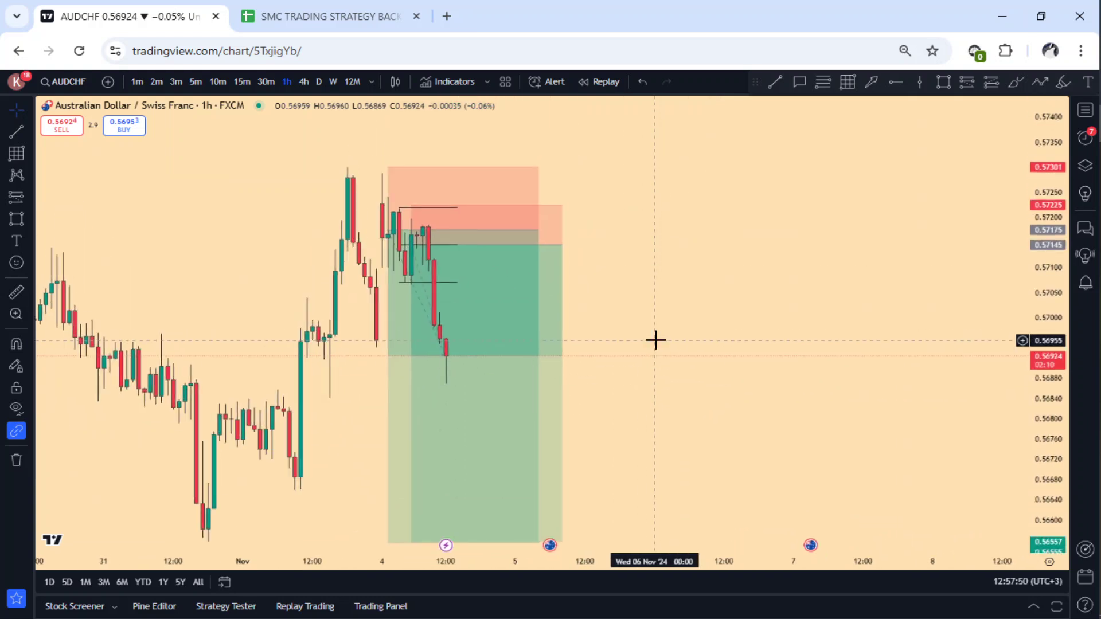